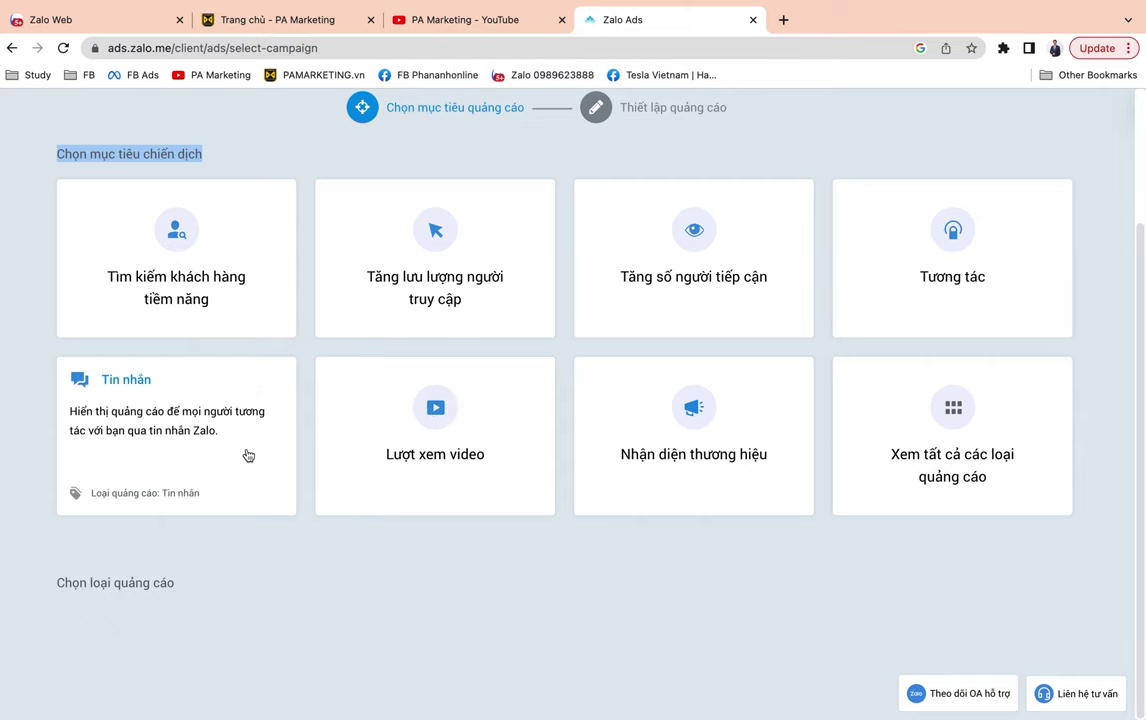
# Start a Tin nhắn message-ad campaign, review the available Official Accounts, and open a new browser tab.
pyautogui.click(187, 455)
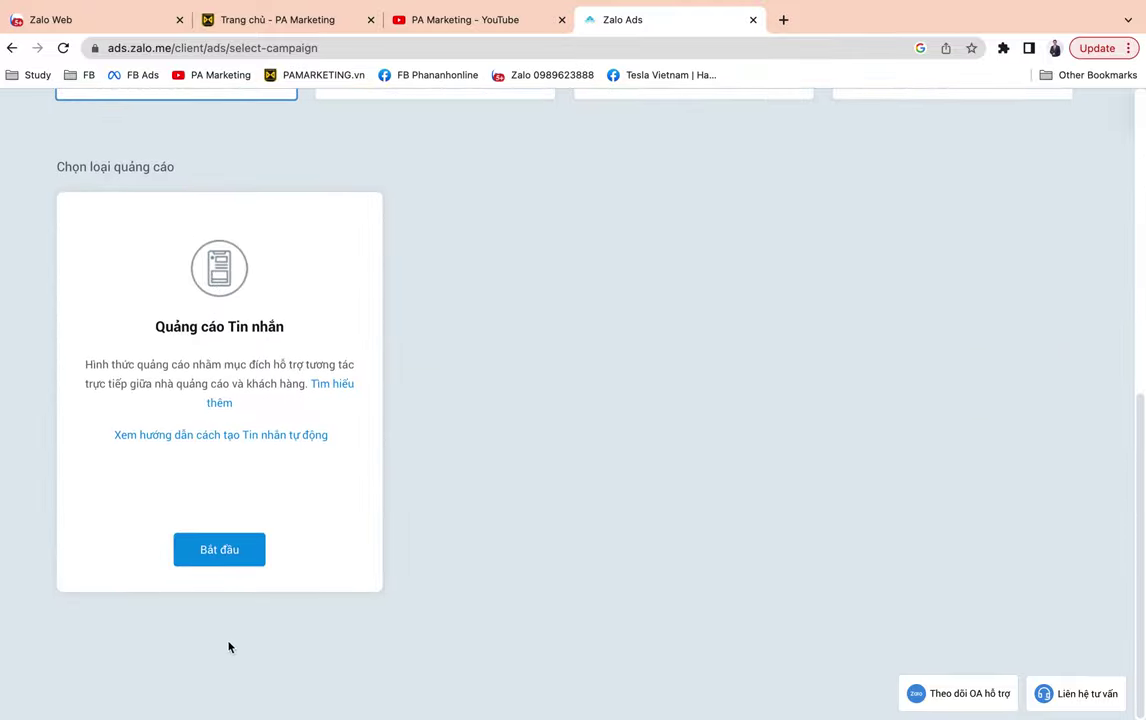
pyautogui.click(217, 553)
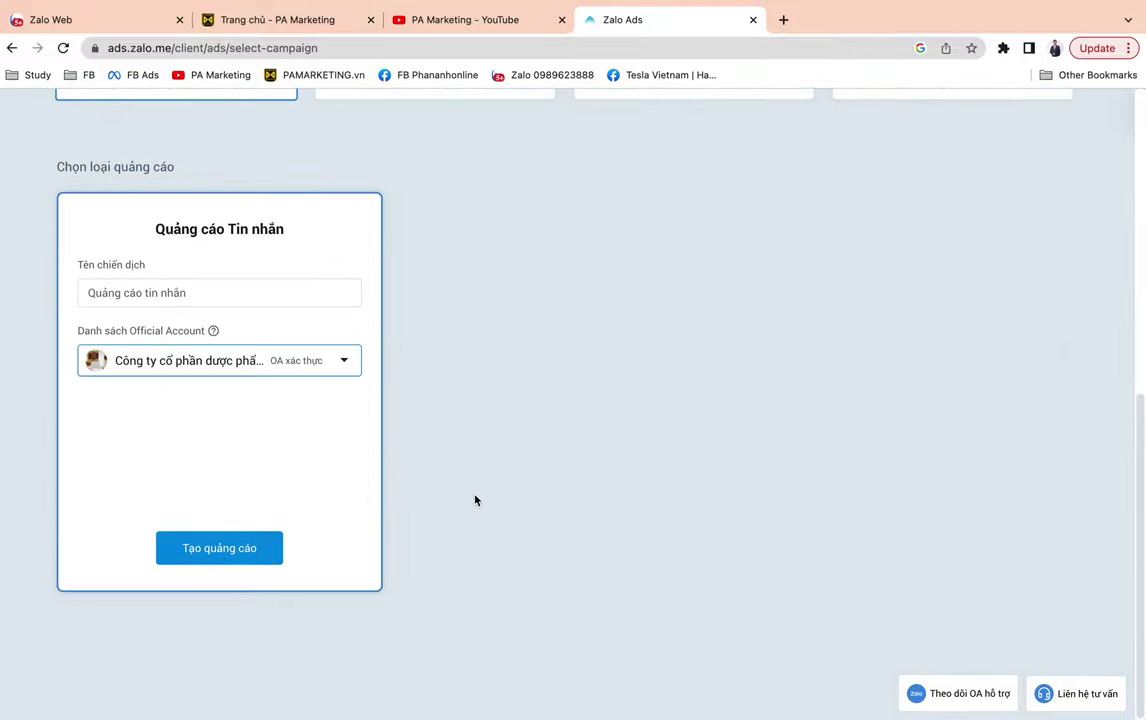
pyautogui.click(256, 361)
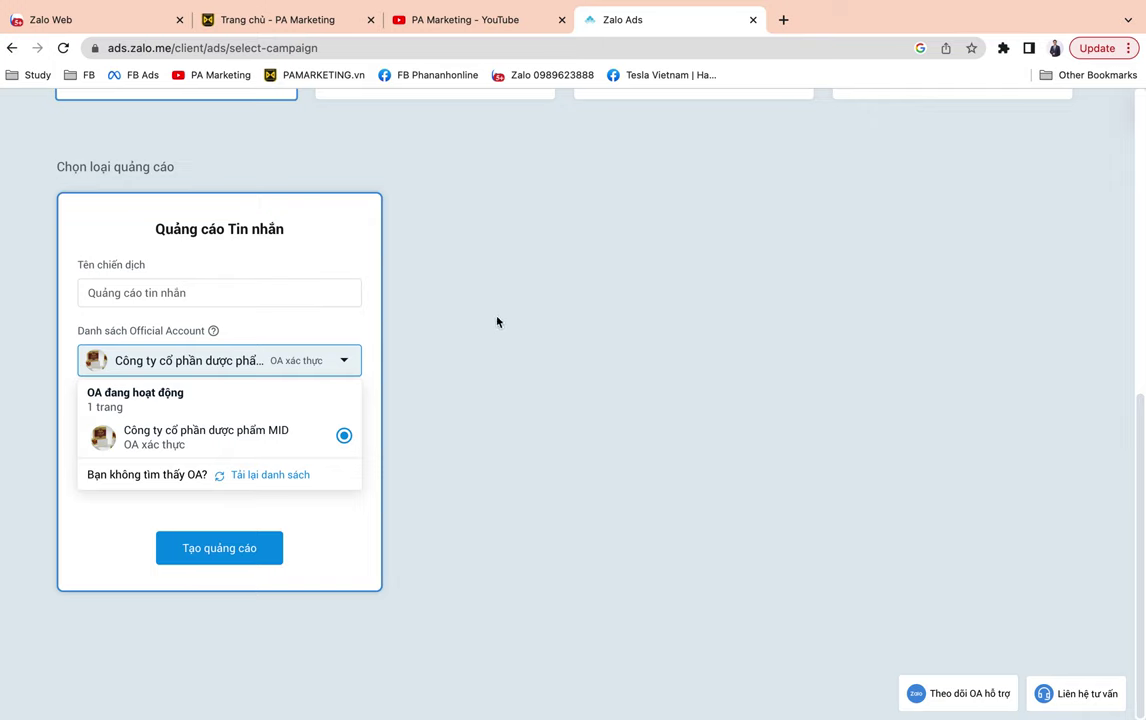
pyautogui.click(783, 19)
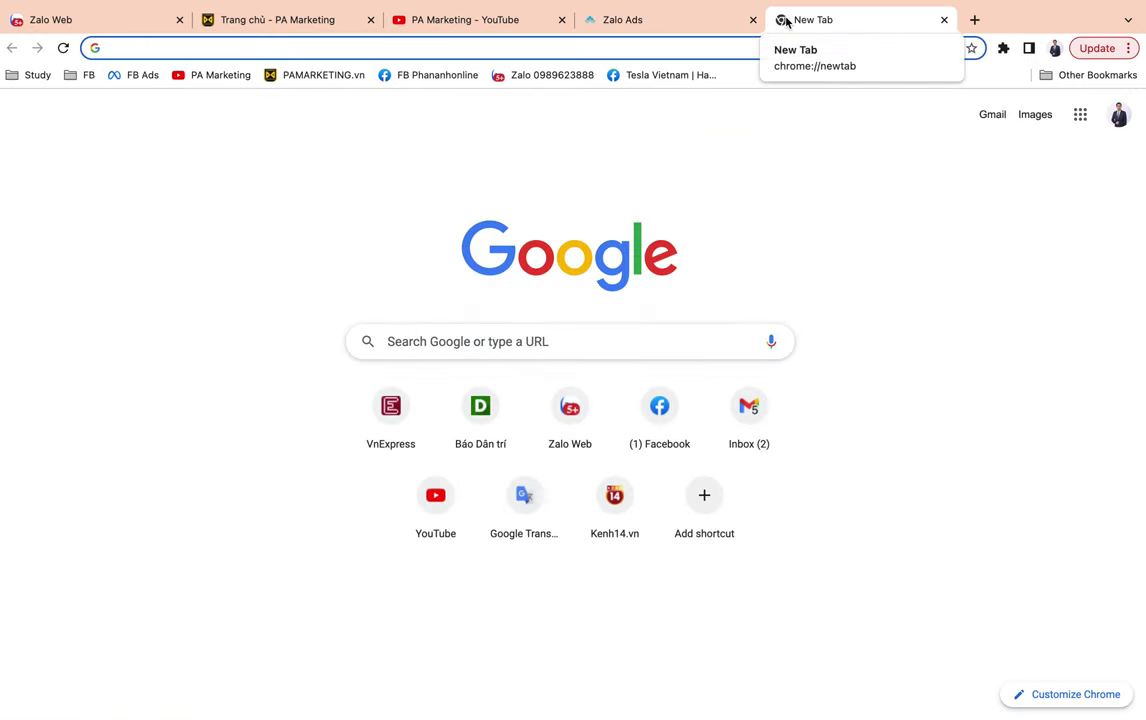
# Search Google for 'zalo oa' and open the Zalo Official Account website.
pyautogui.write('zalo')
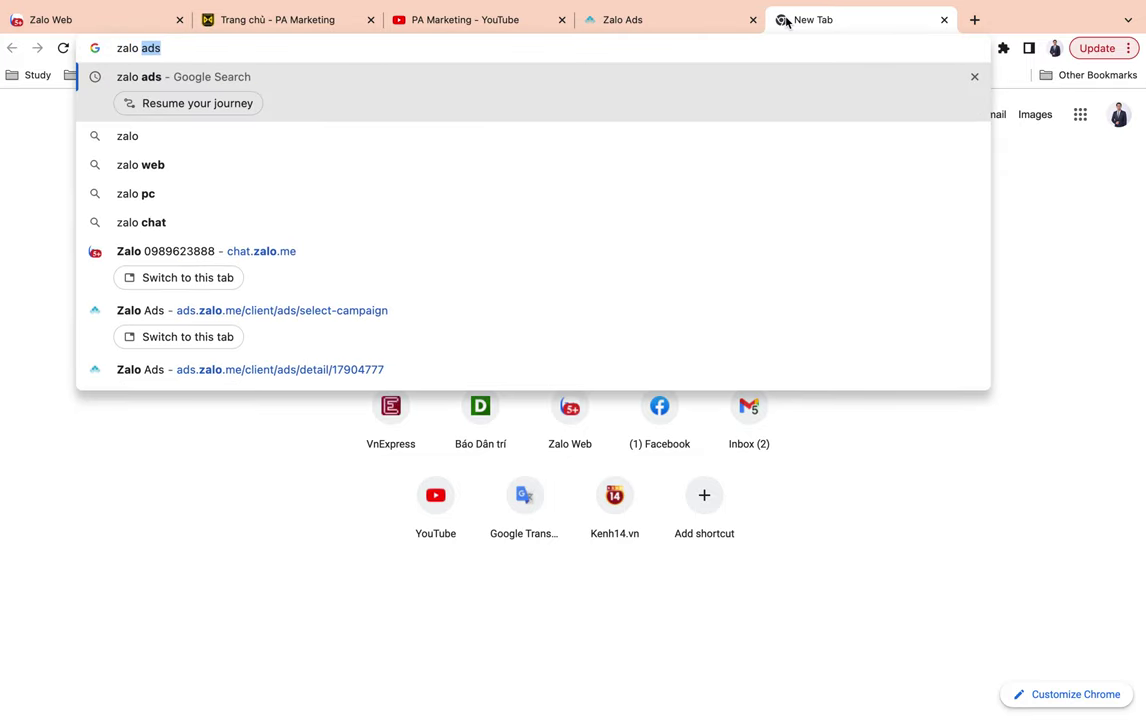
pyautogui.write(' oa')
pyautogui.press('Return')
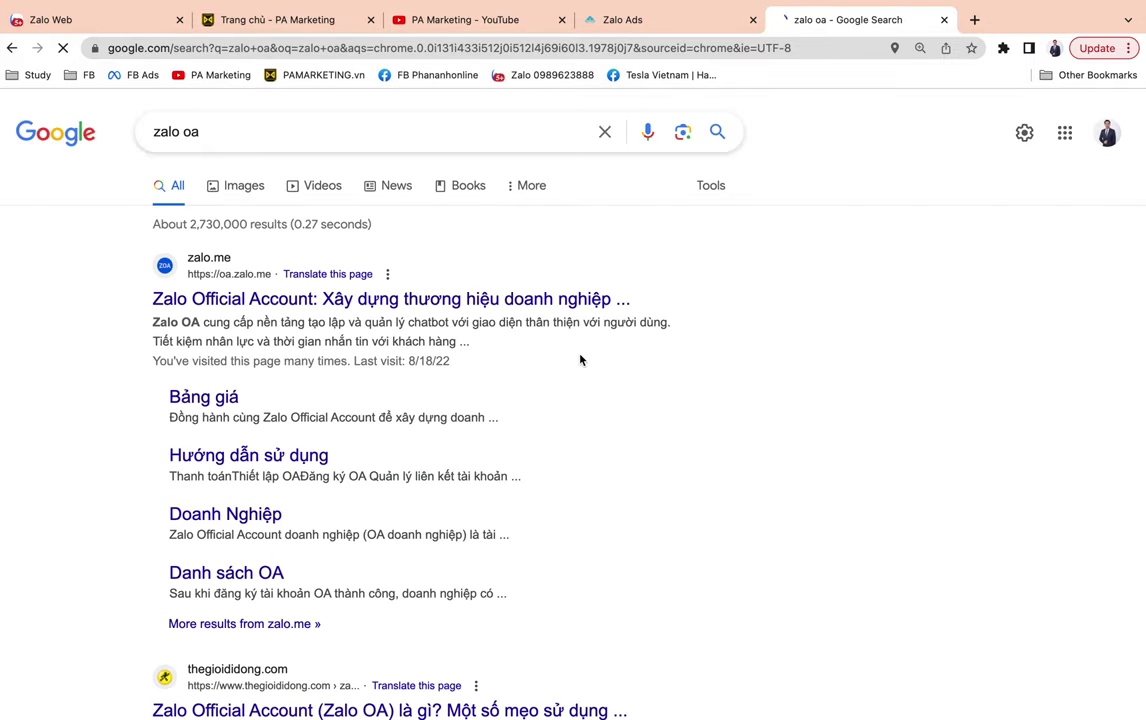
pyautogui.click(372, 298)
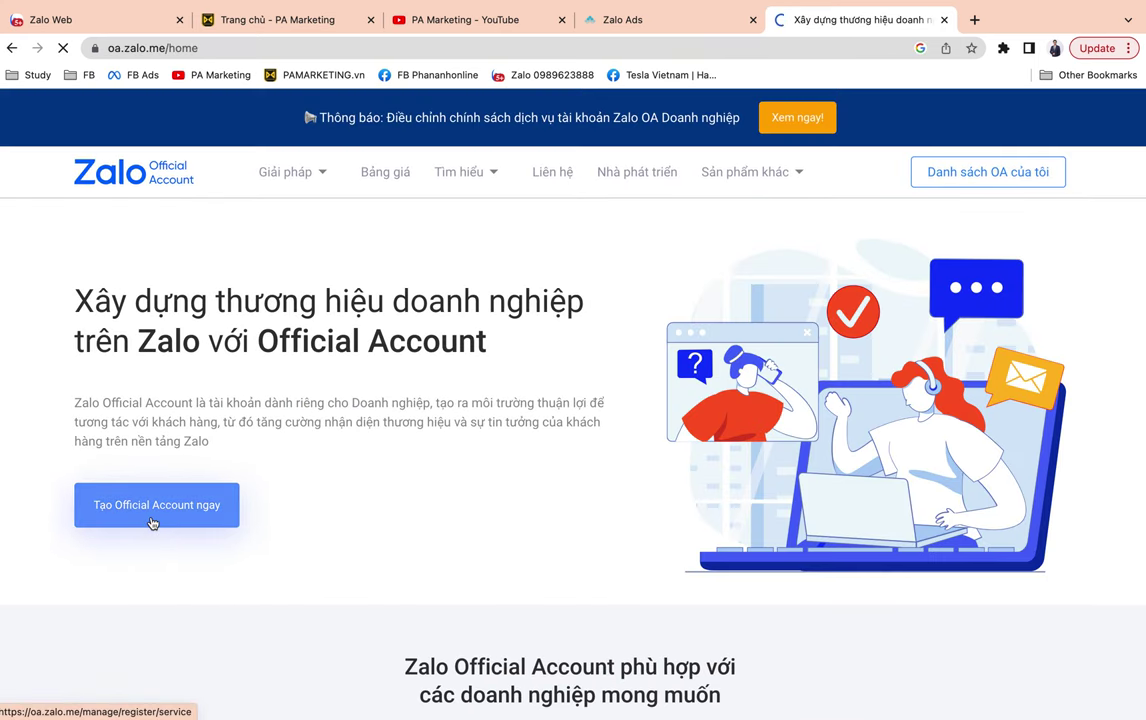
# Register a new verified Doanh nghiệp Official Account and reach the business information form.
pyautogui.click(155, 515)
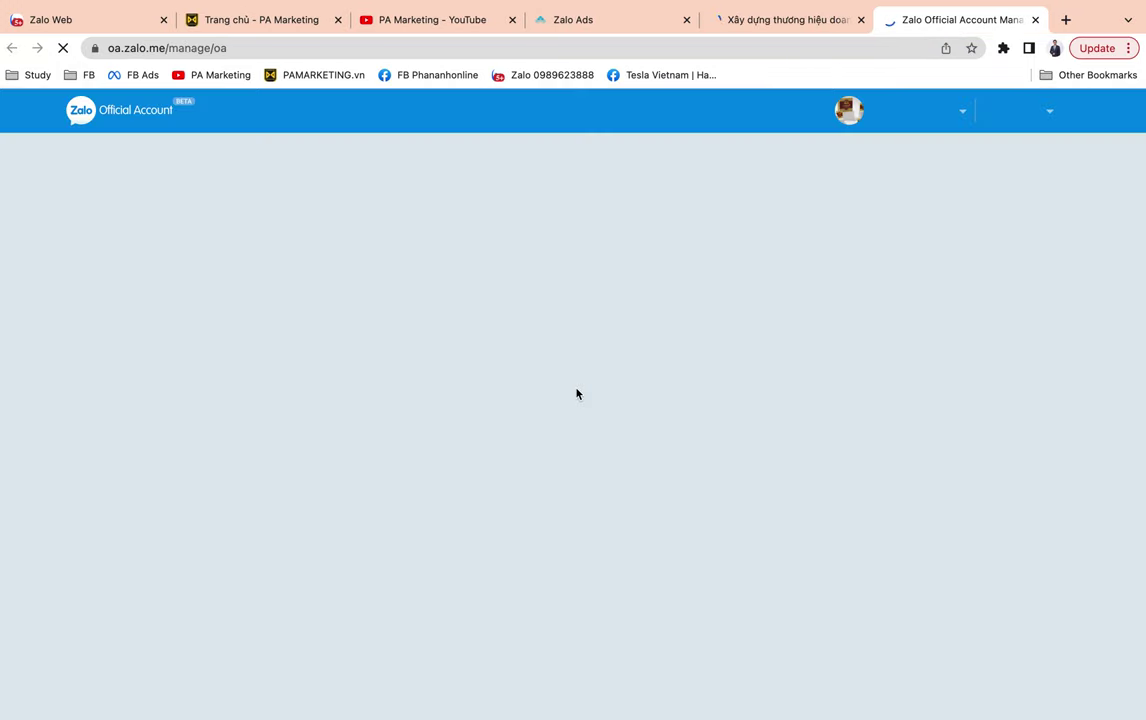
pyautogui.click(1038, 276)
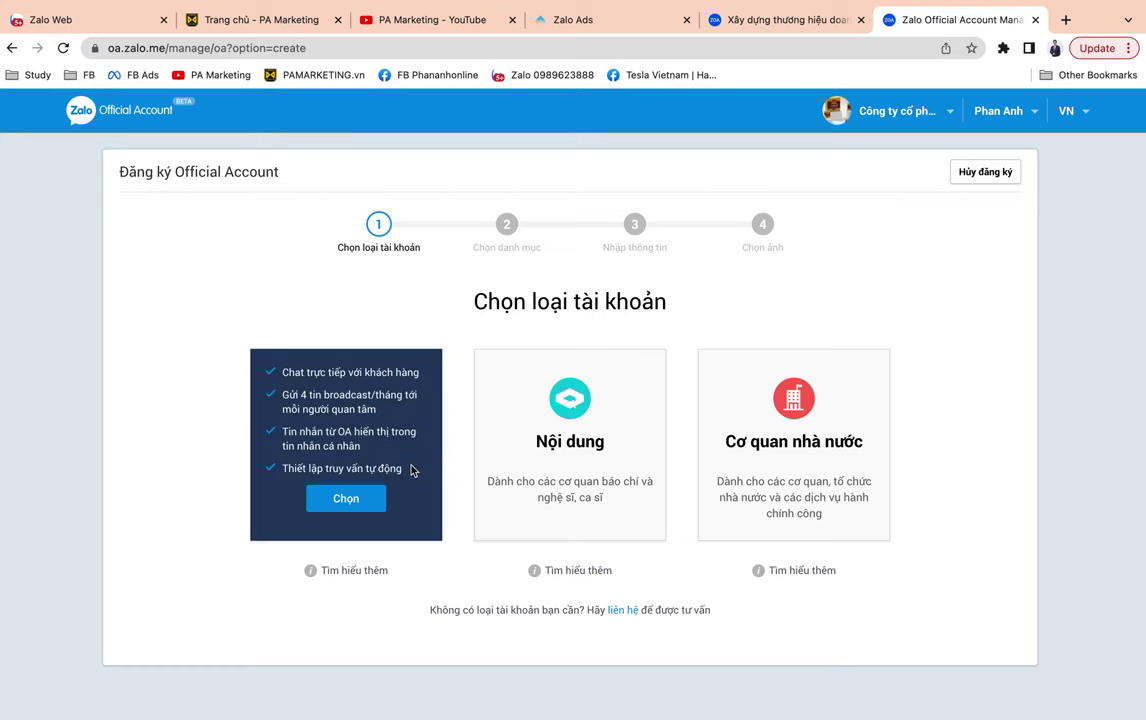
pyautogui.moveTo(601, 452)
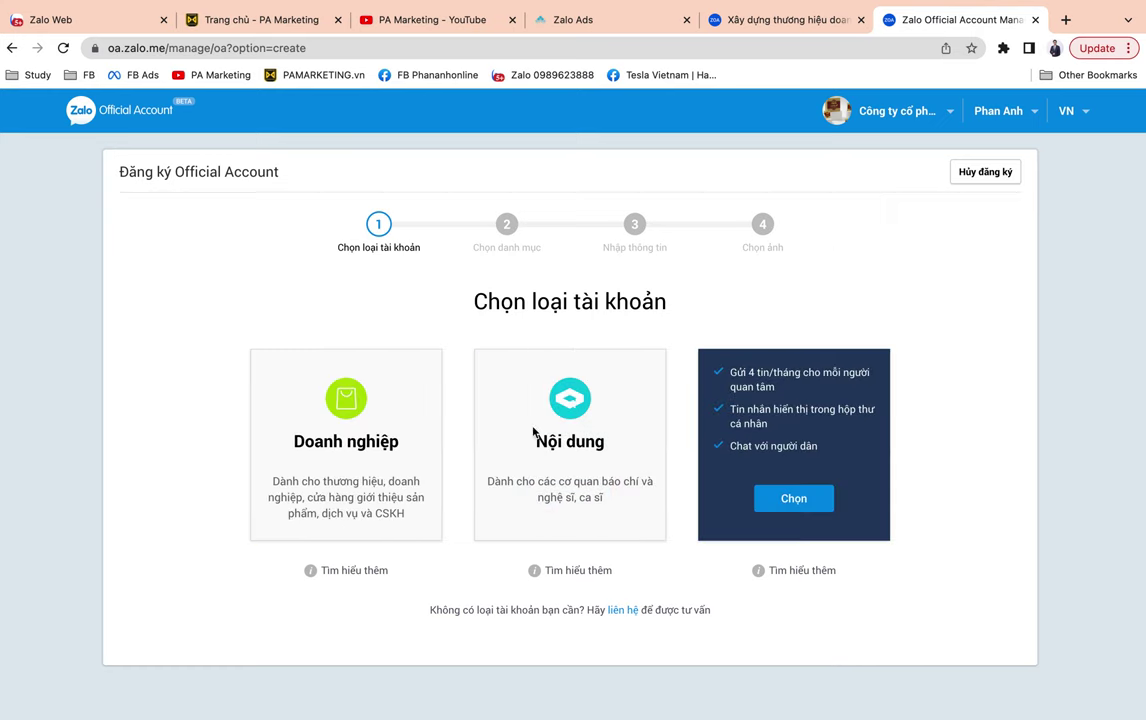
pyautogui.moveTo(290, 415)
pyautogui.click(346, 497)
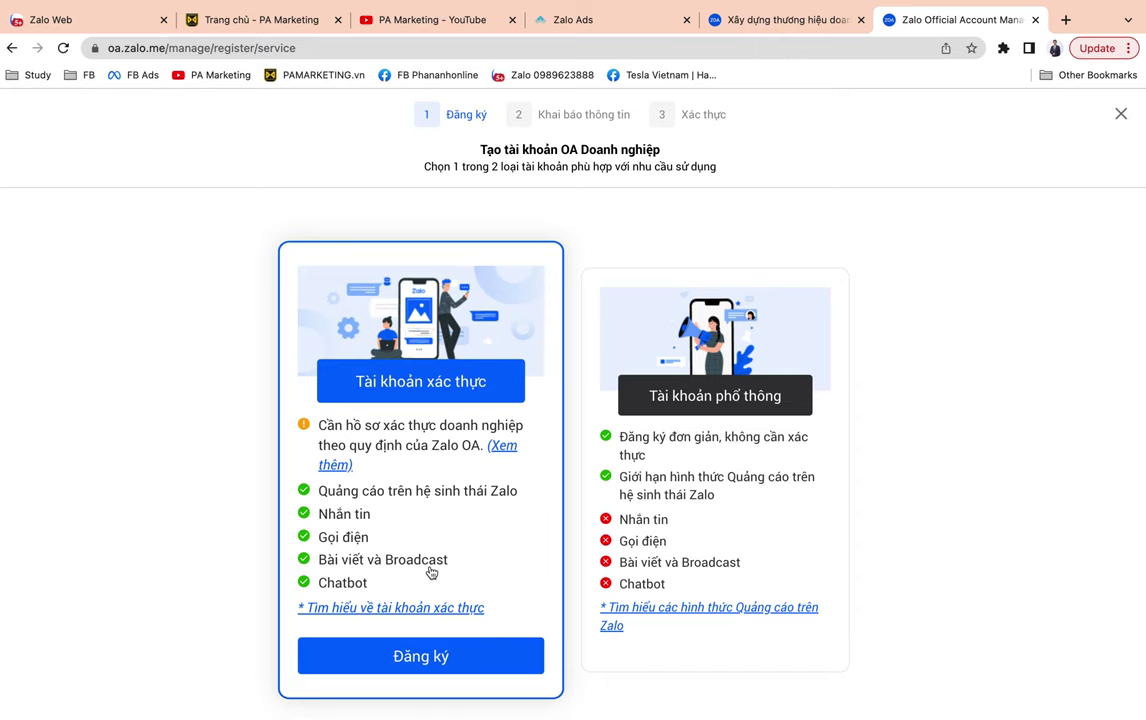
pyautogui.click(421, 657)
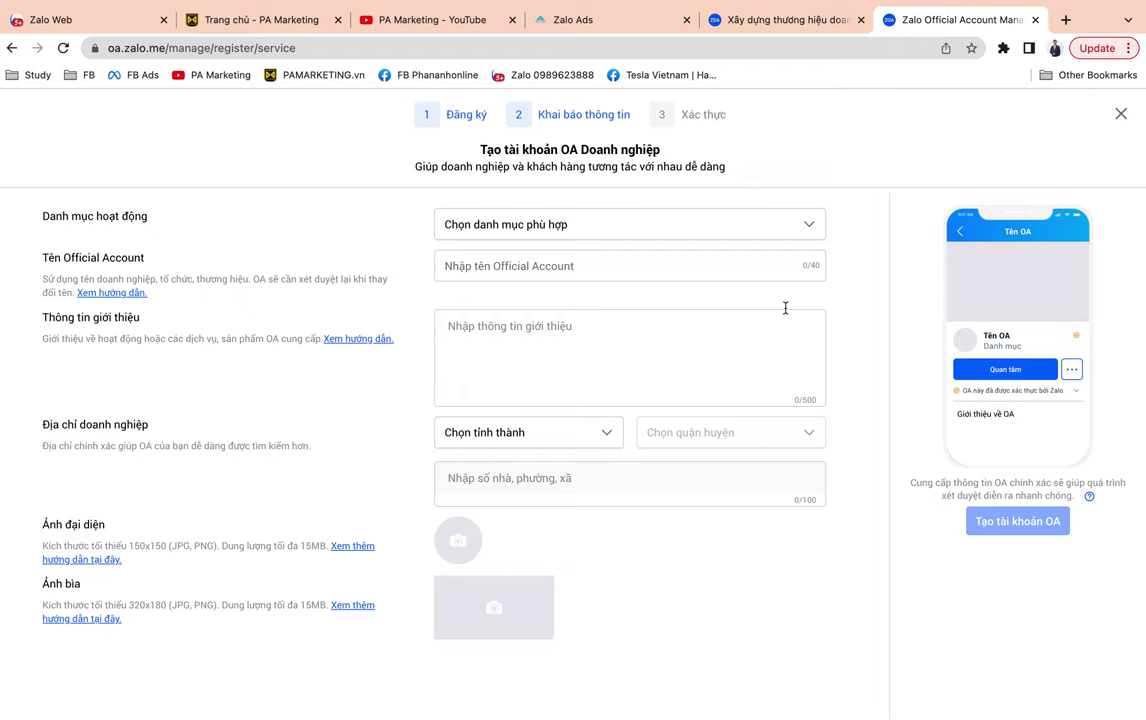
pyautogui.click(700, 225)
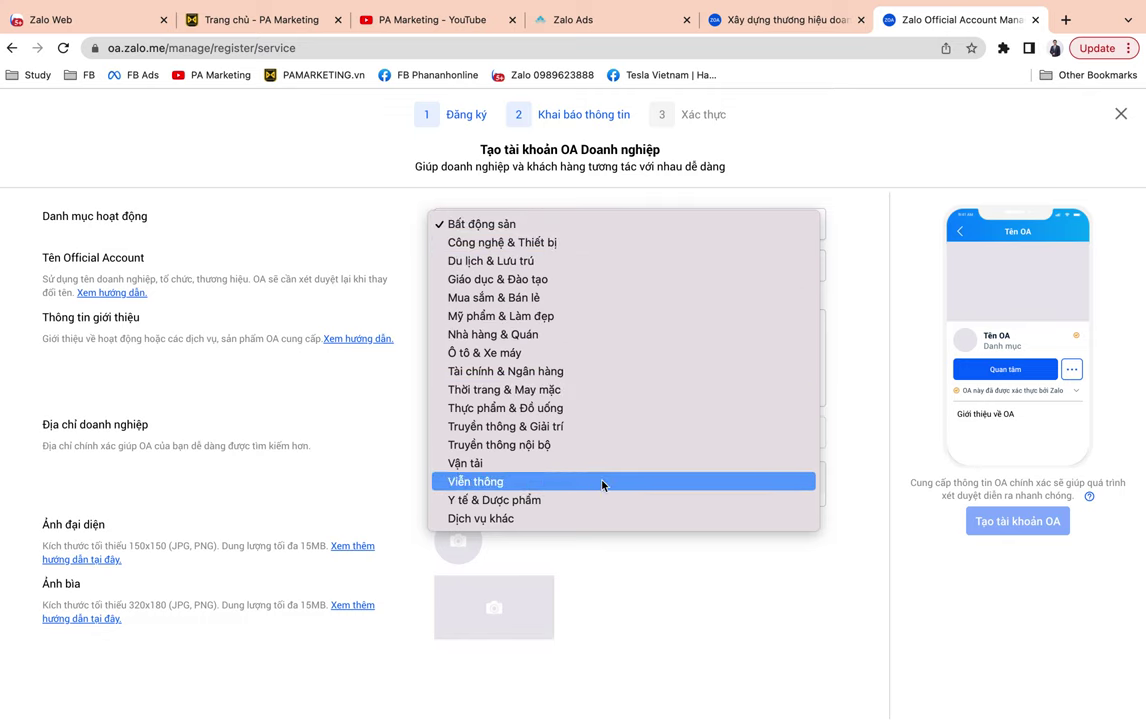
pyautogui.click(321, 239)
pyautogui.click(491, 262)
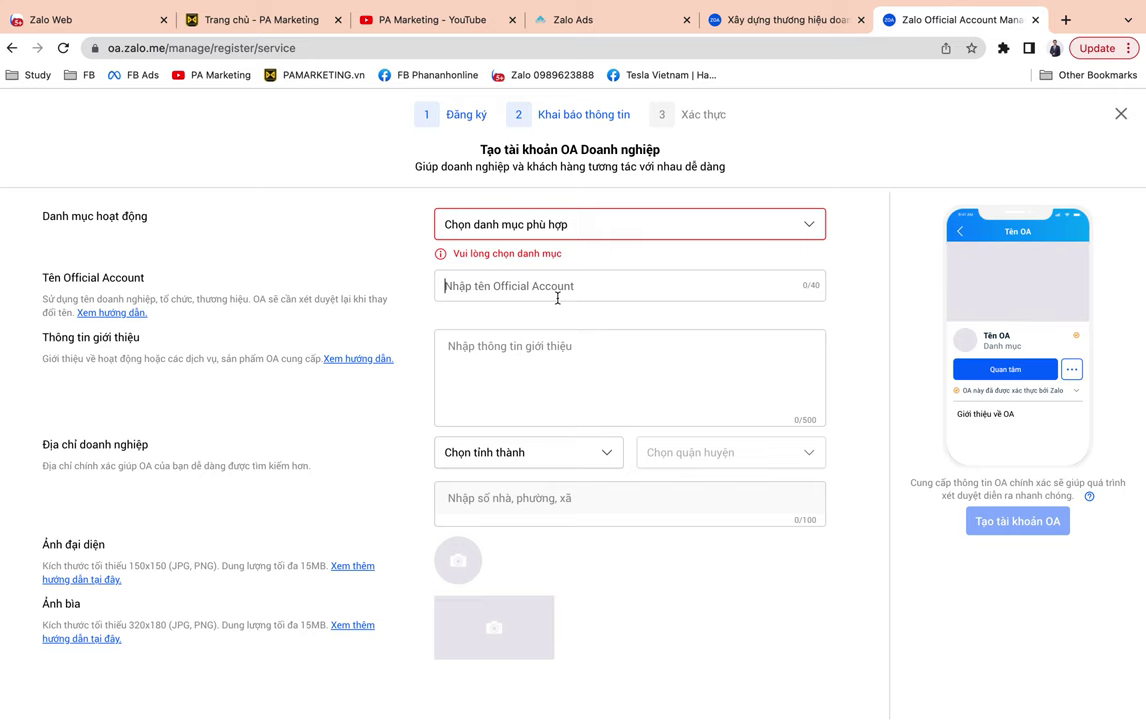
pyautogui.click(505, 395)
pyautogui.click(530, 462)
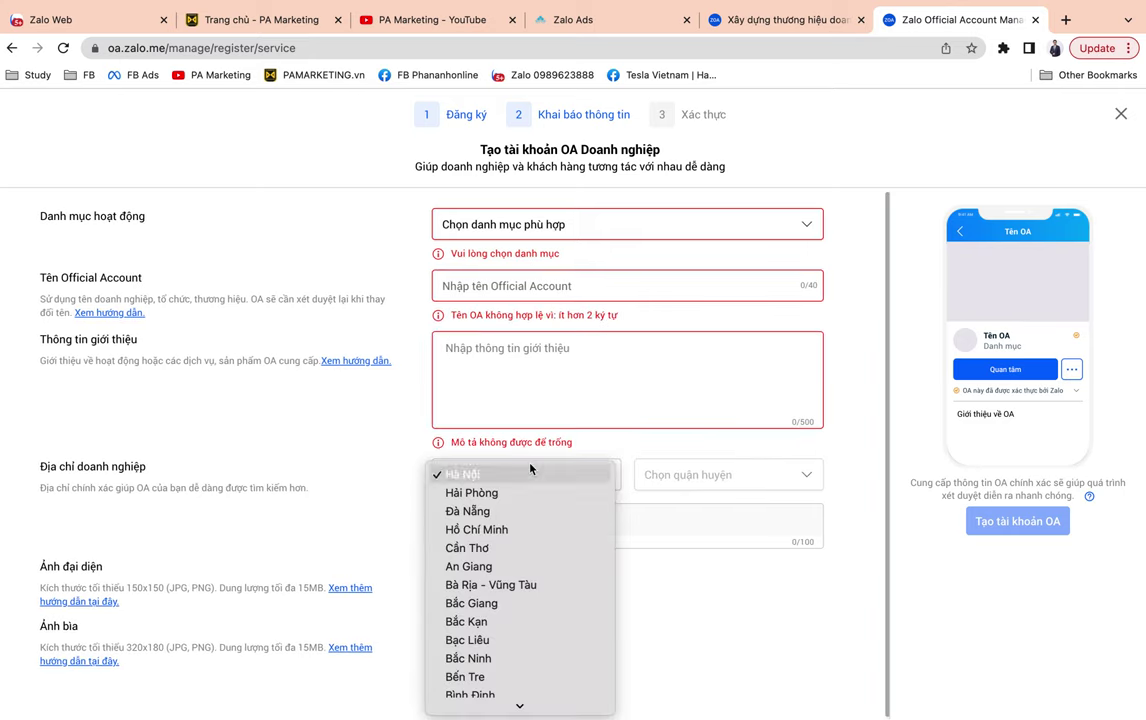
pyautogui.click(747, 485)
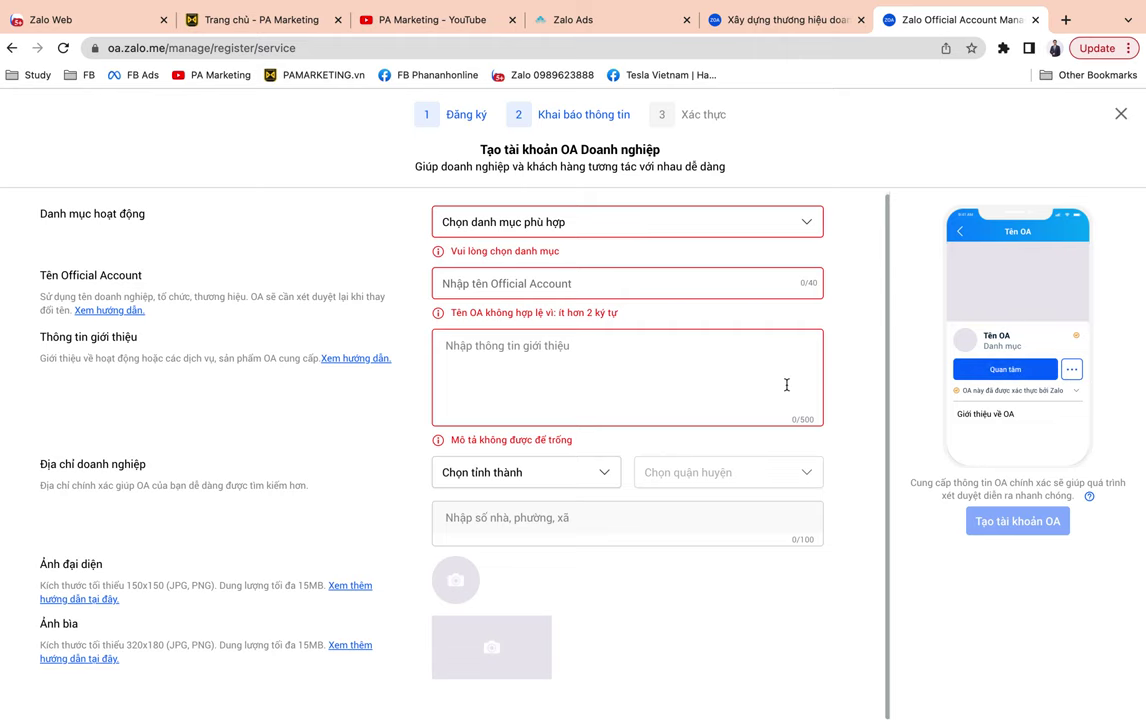
pyautogui.scroll(1, 787, 385)
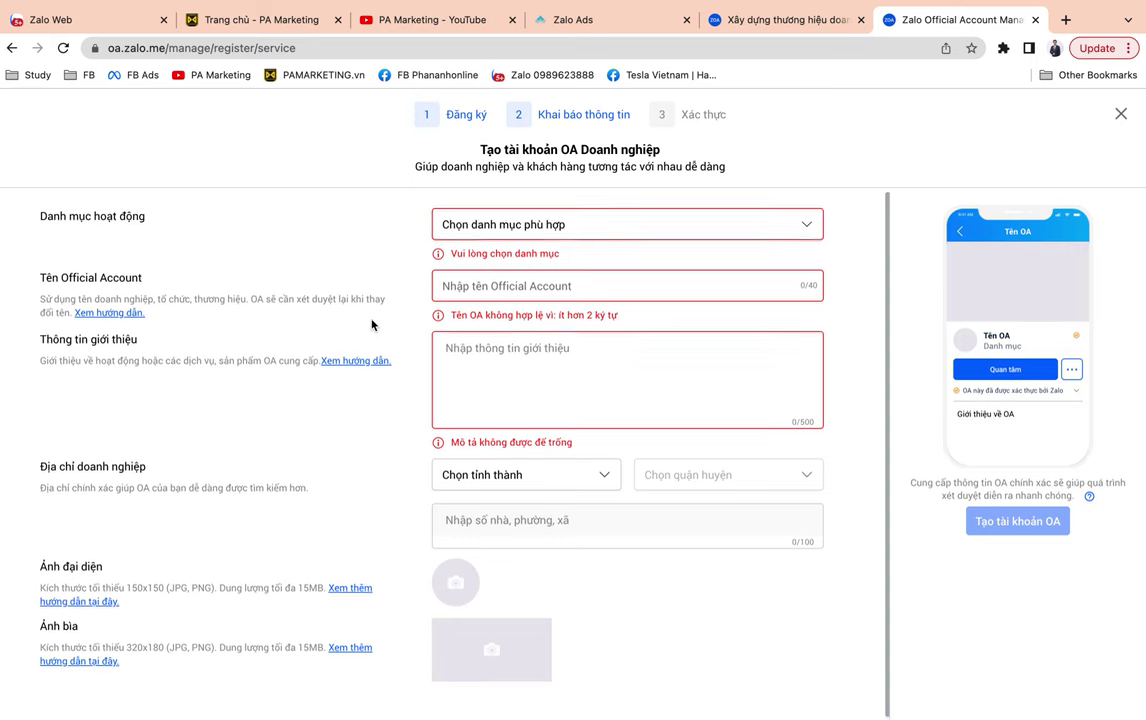
# Set category Giáo dục & Đào tạo, OA name 'PA Marketing', and the training-company business description.
pyautogui.click(738, 232)
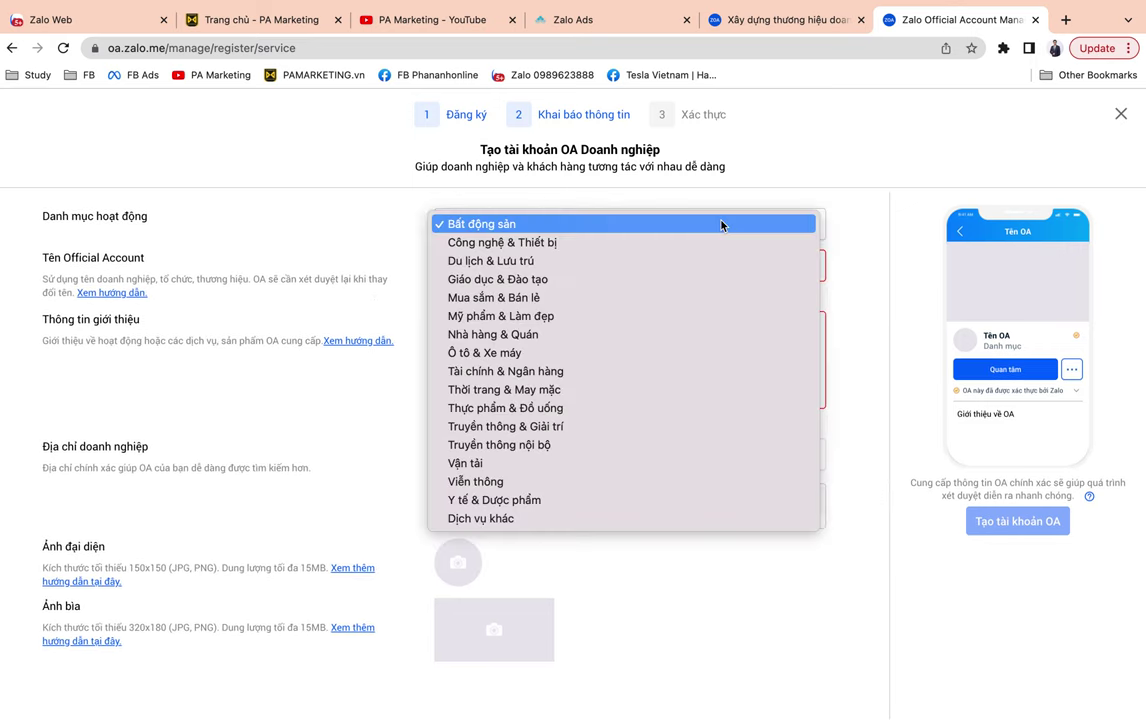
pyautogui.click(686, 279)
pyautogui.click(617, 268)
pyautogui.write('PA ')
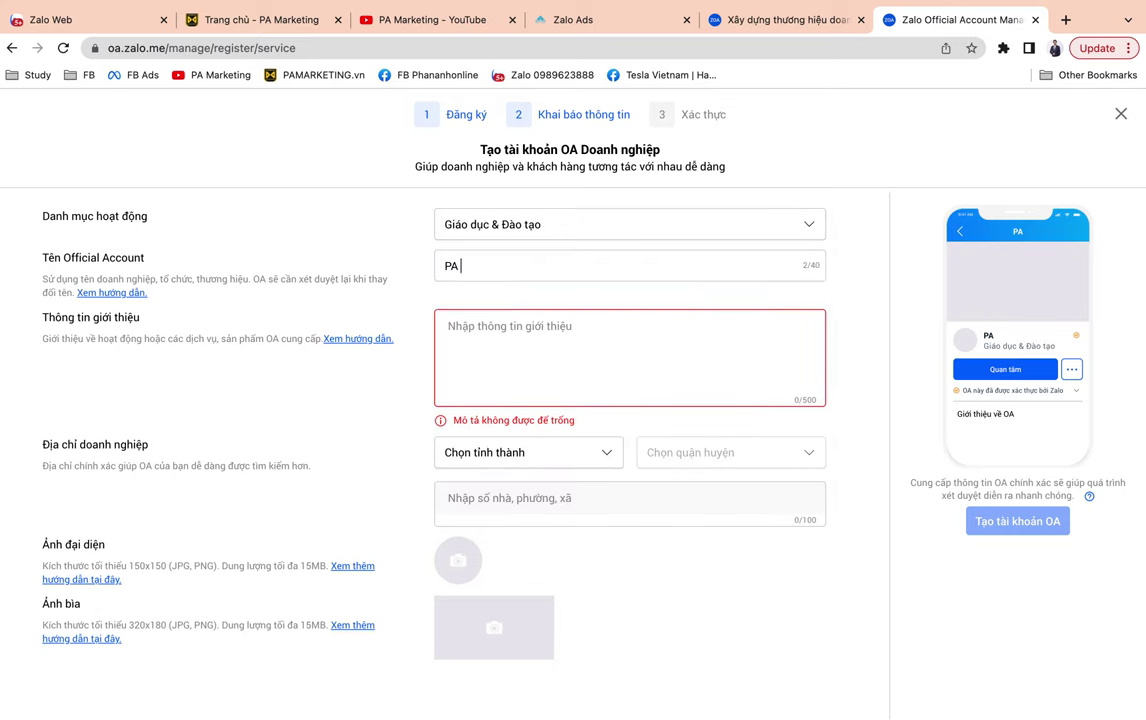
pyautogui.write('Marketing')
pyautogui.click(628, 316)
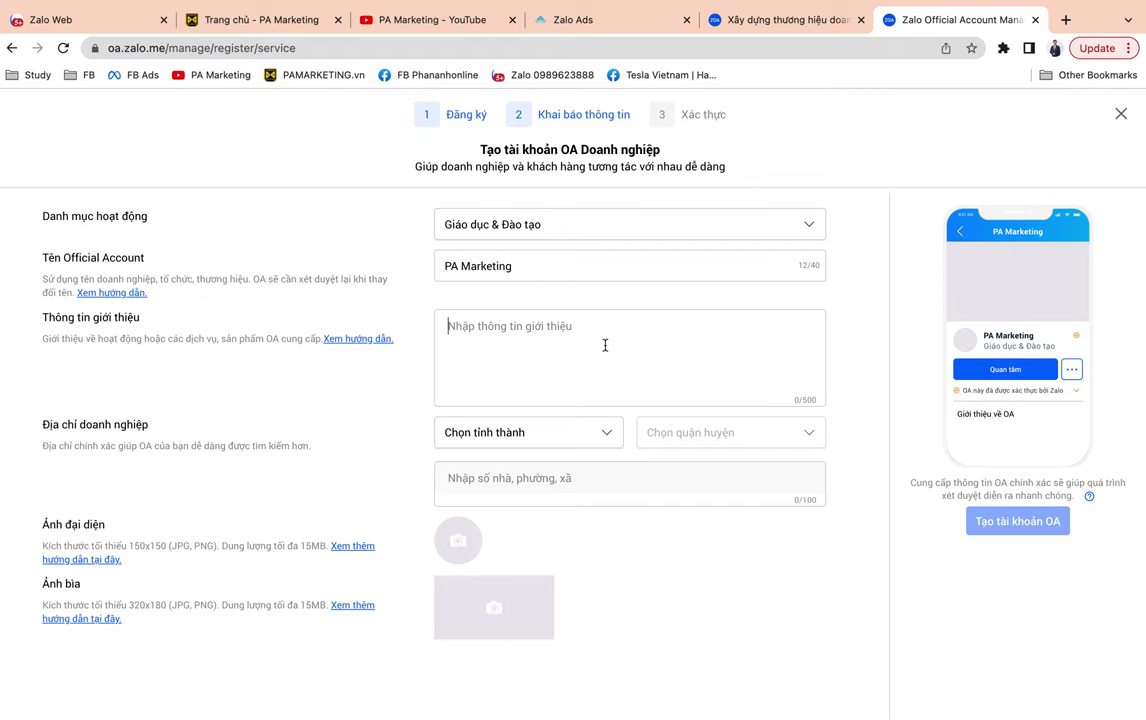
pyautogui.write('Công ty')
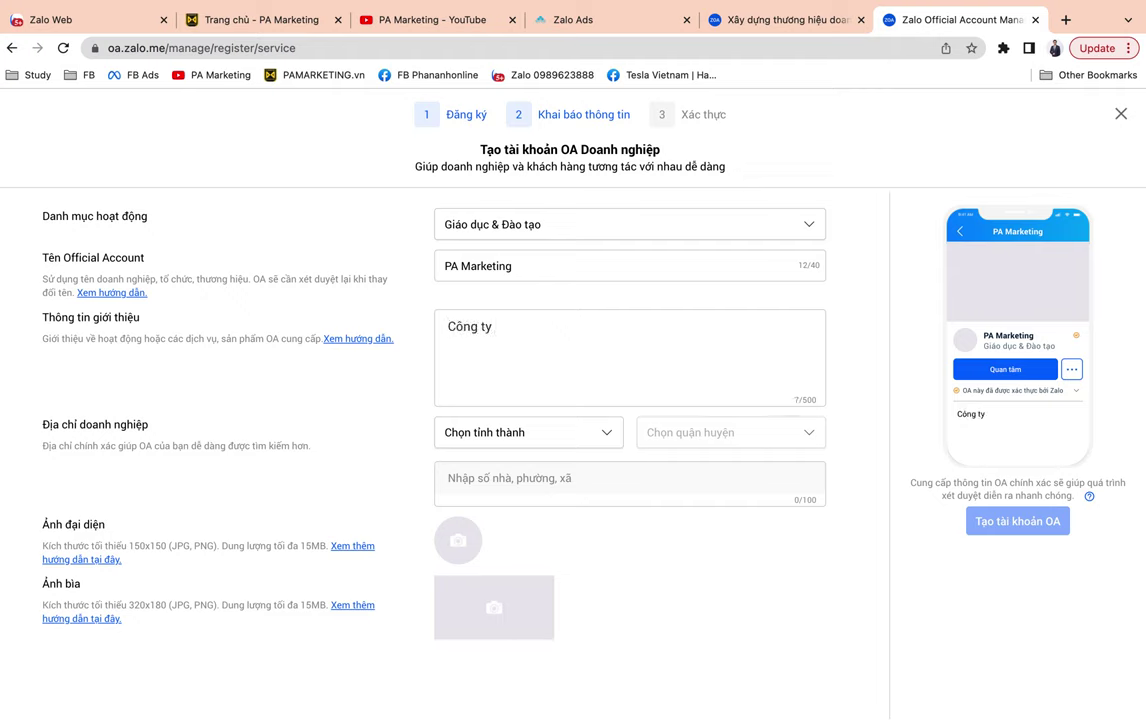
pyautogui.write(' đào tạo và tư a')
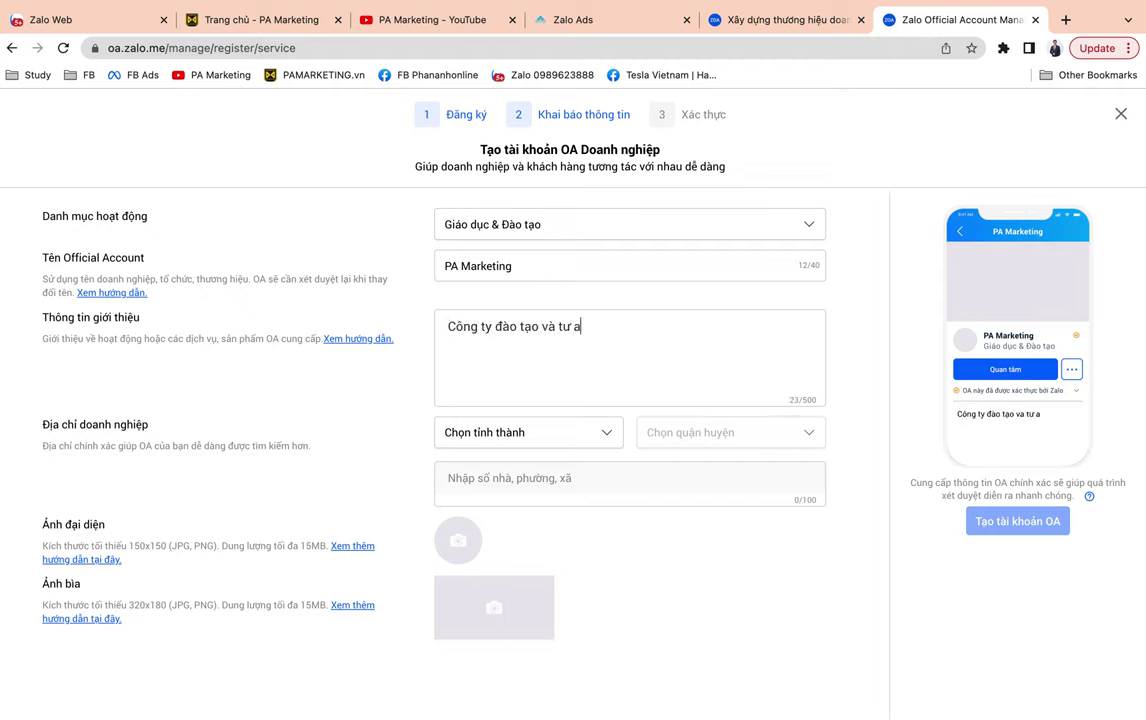
pyautogui.press('BackSpace')
pyautogui.write('vân, triển khai')
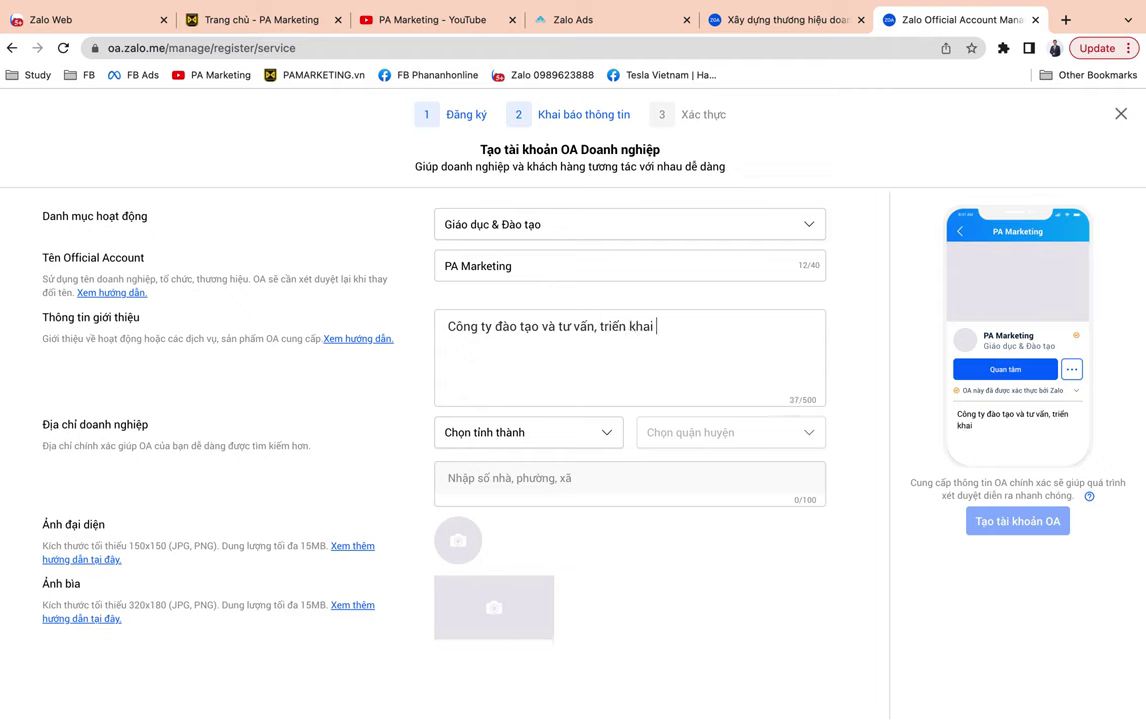
pyautogui.write(' kinh doanh on')
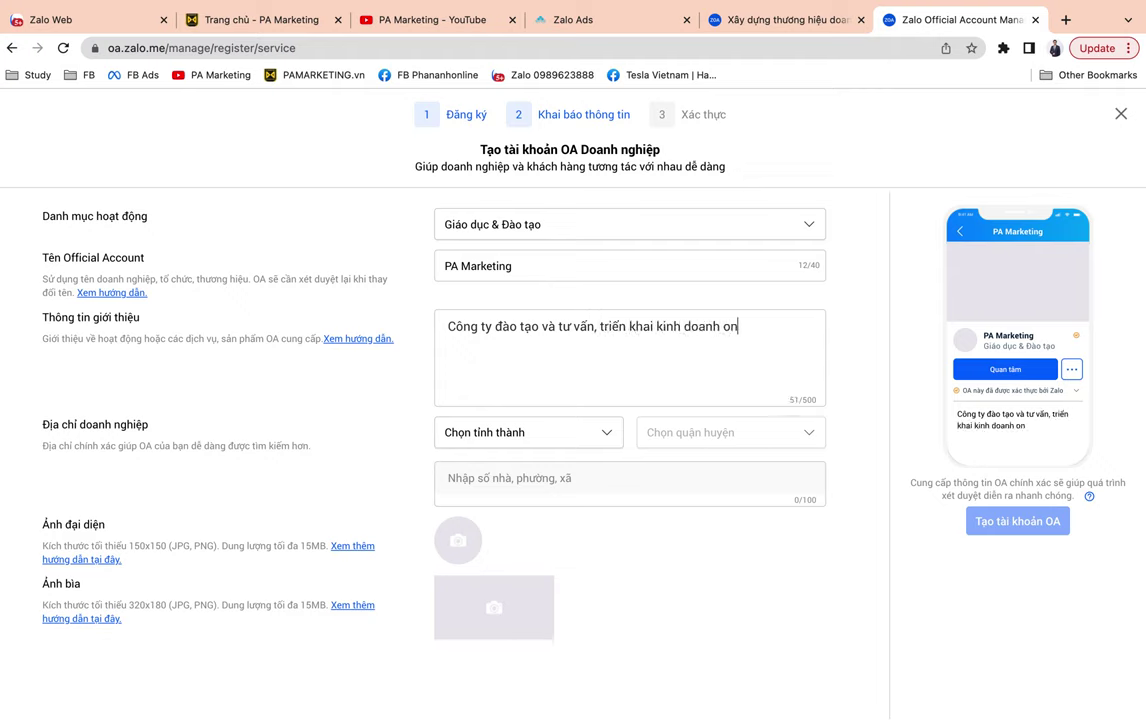
pyautogui.write('line, quảng cáo trực tuye')
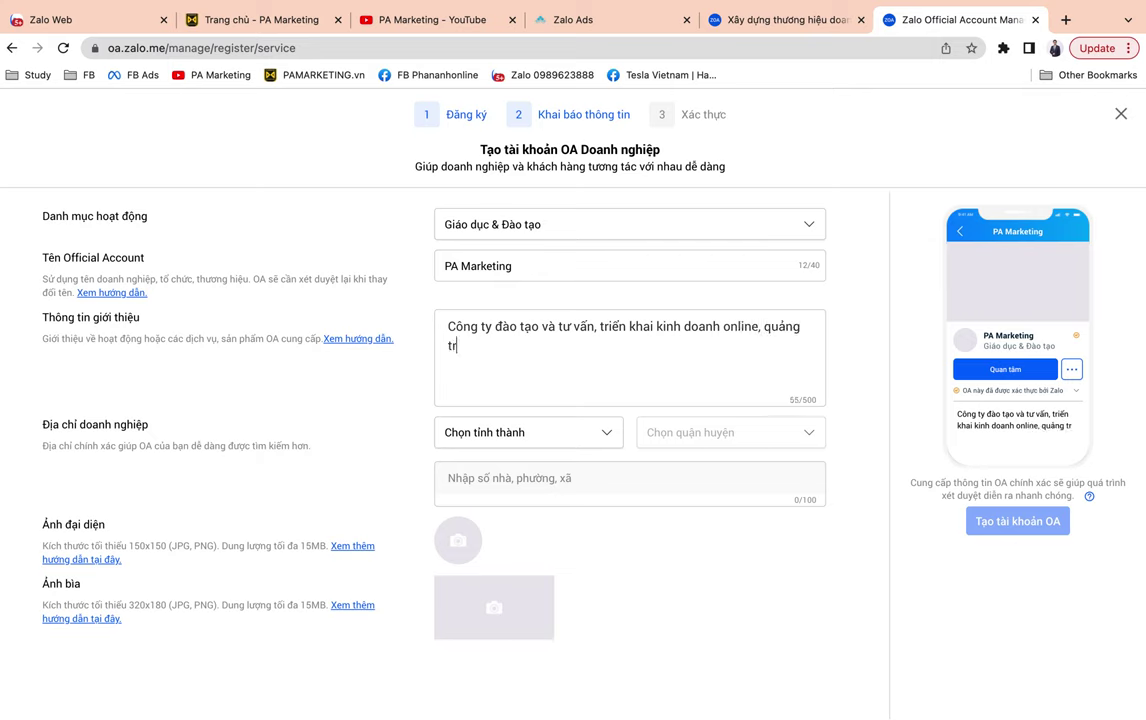
pyautogui.write('ến')
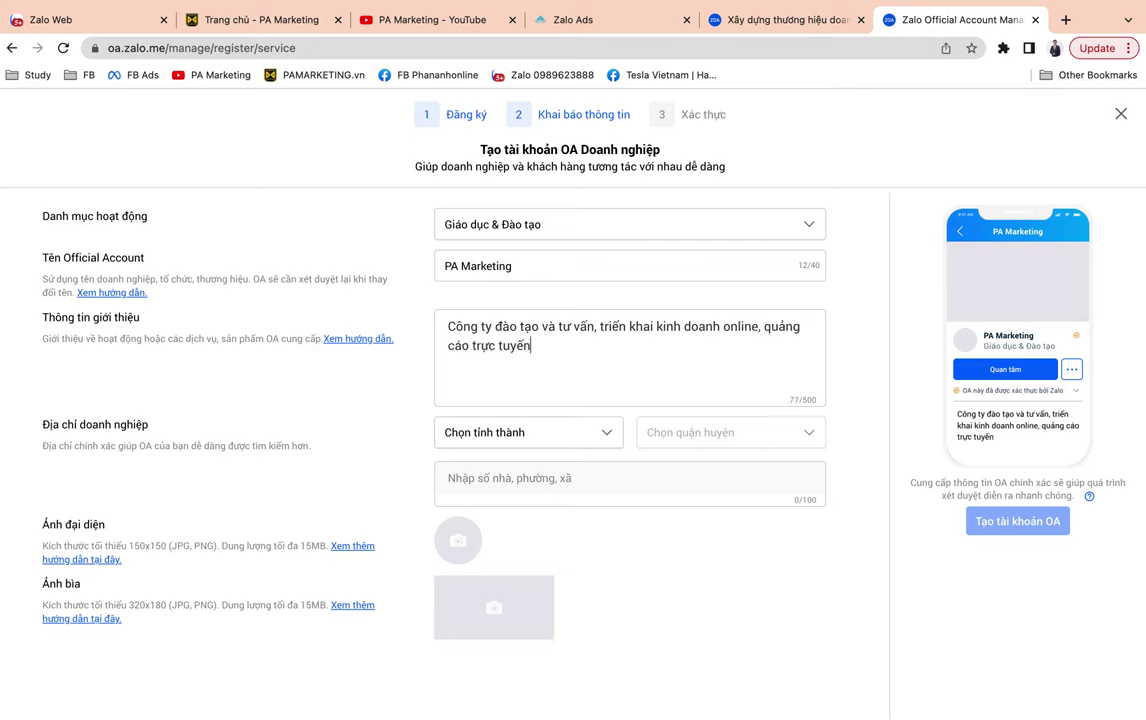
pyautogui.write(', livestream bán hàng...')
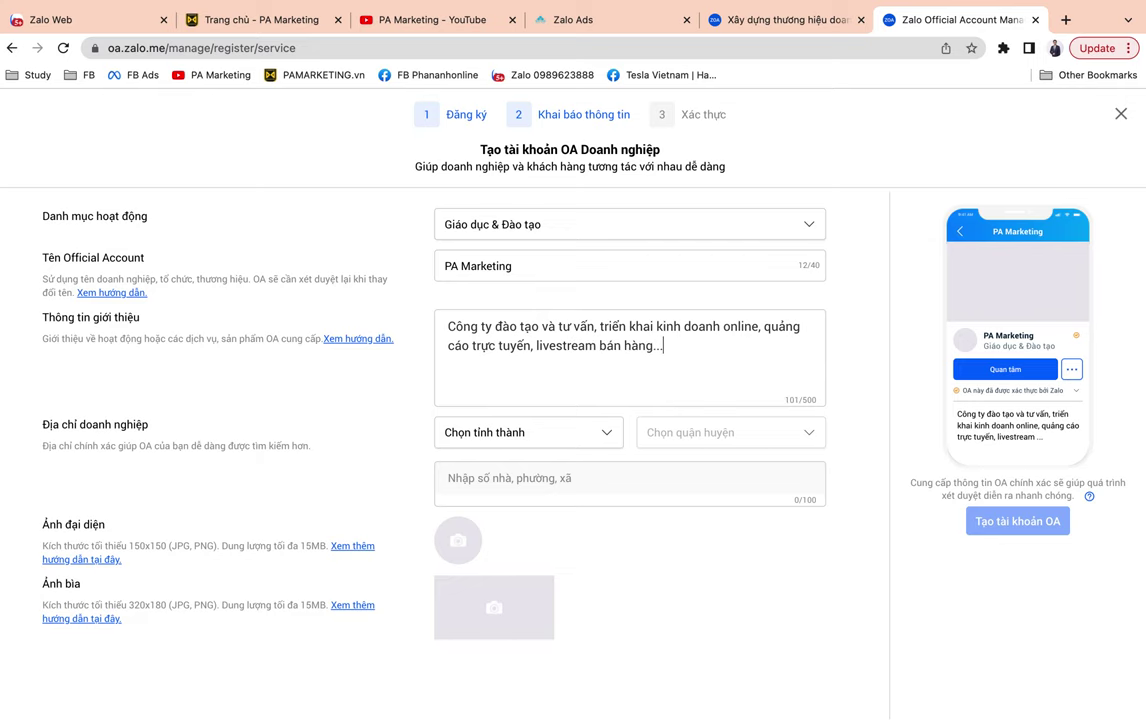
# Set province Hà Nội and district Quận Nam Từ Liêm, and start the street address Số 1 đường ABC.
pyautogui.click(505, 440)
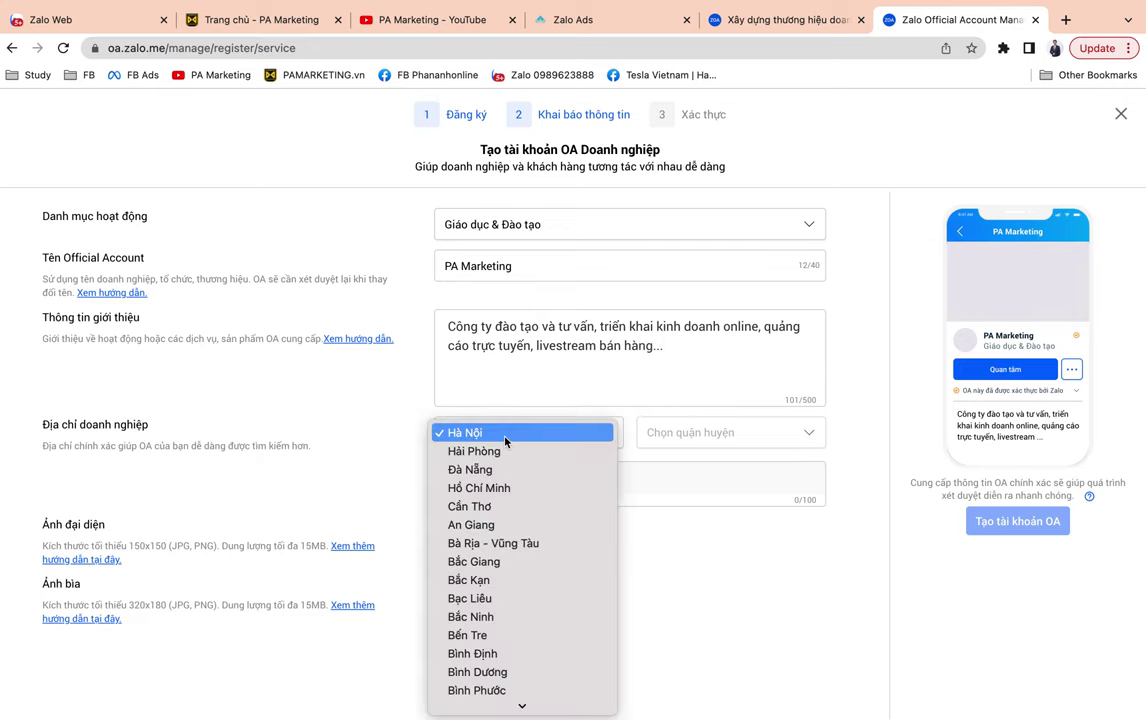
pyautogui.click(505, 437)
pyautogui.click(708, 435)
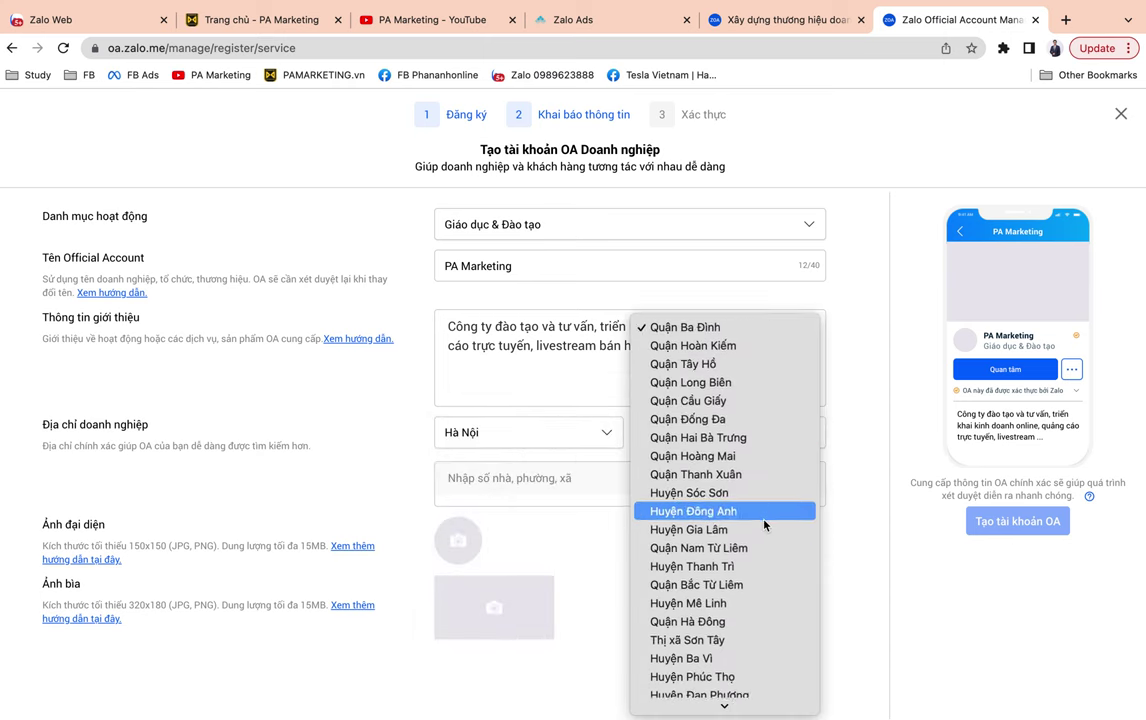
pyautogui.scroll(-5, 764, 524)
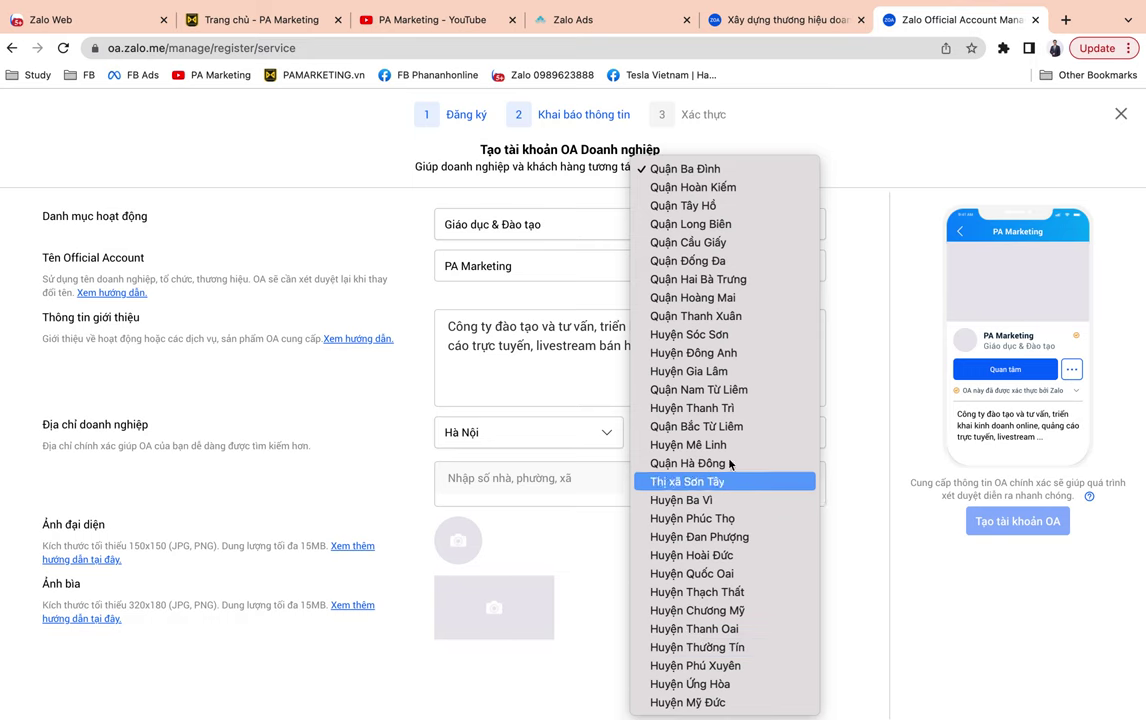
pyautogui.click(672, 389)
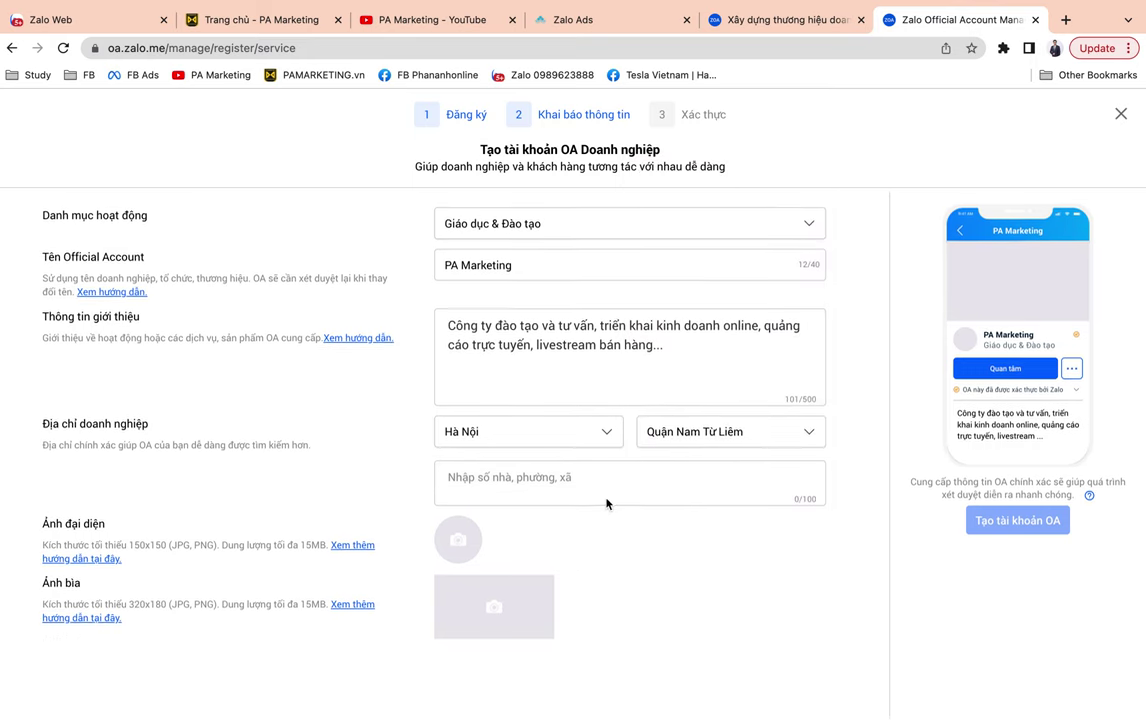
pyautogui.write('Số 1')
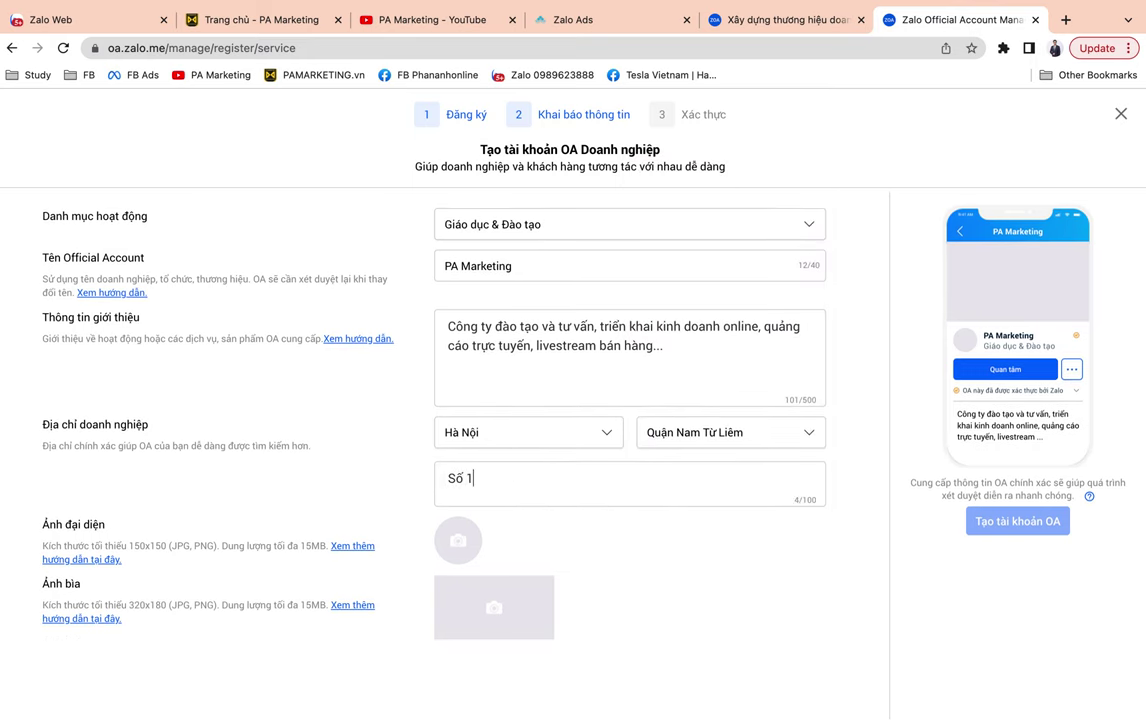
pyautogui.write(' đương AC')
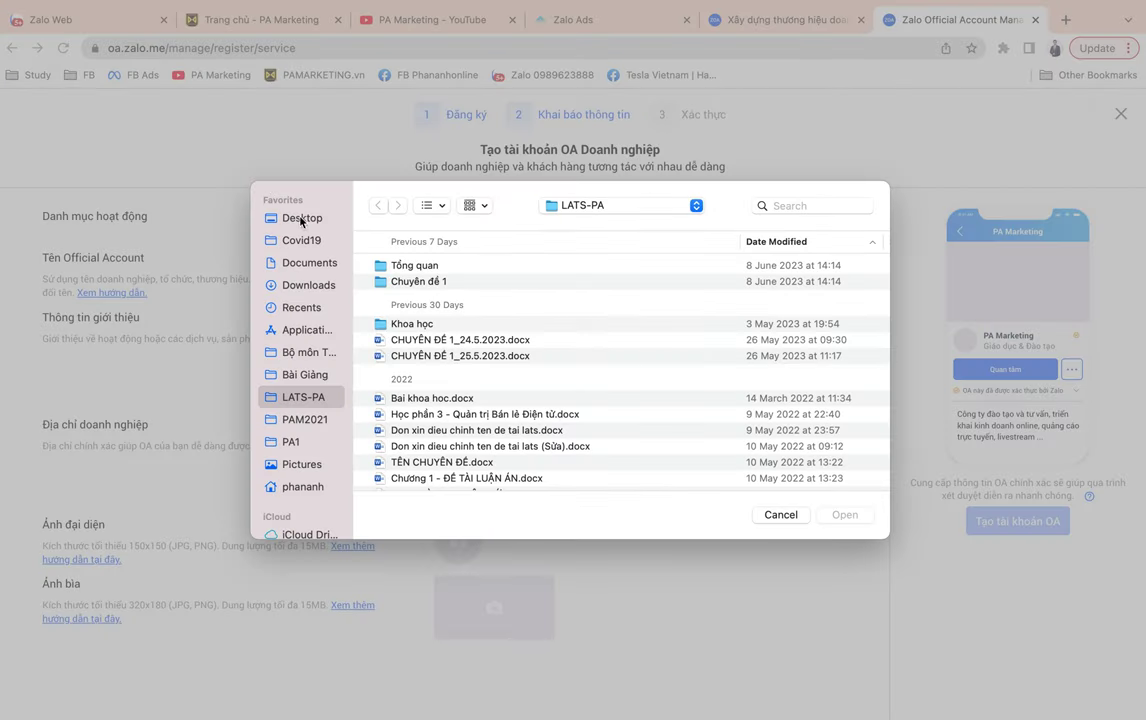
# Browse the Desktop and the PA1 folder in the file chooser for the avatar image.
pyautogui.click(300, 218)
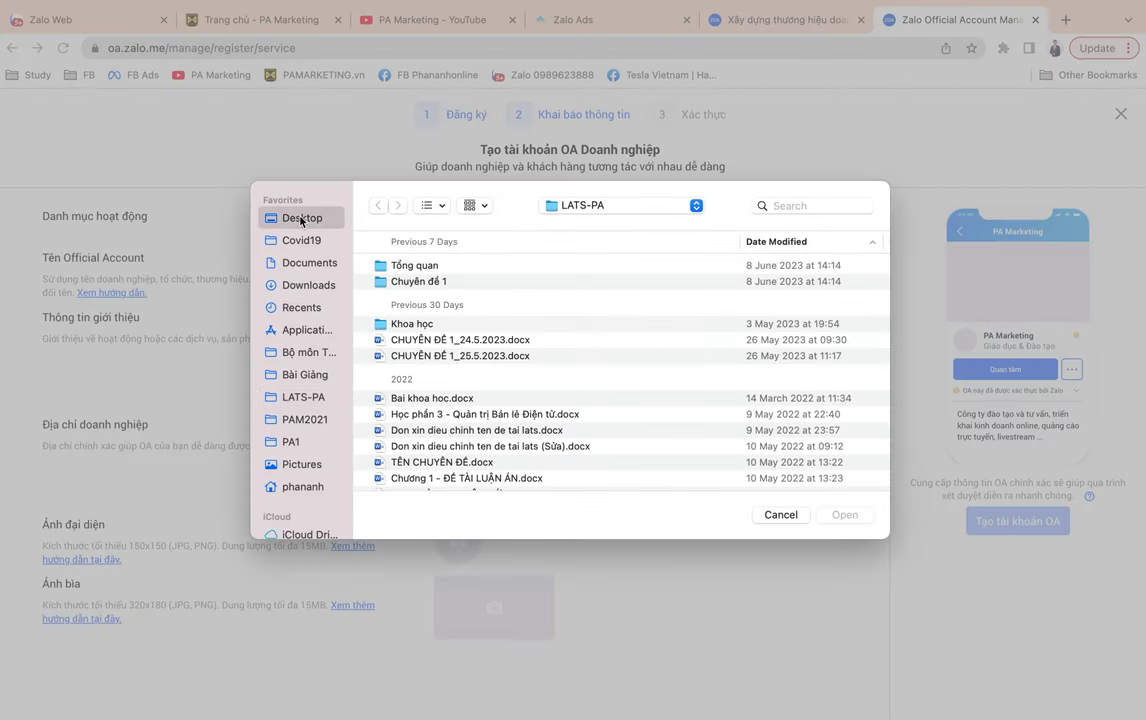
pyautogui.scroll(-5, 551, 377)
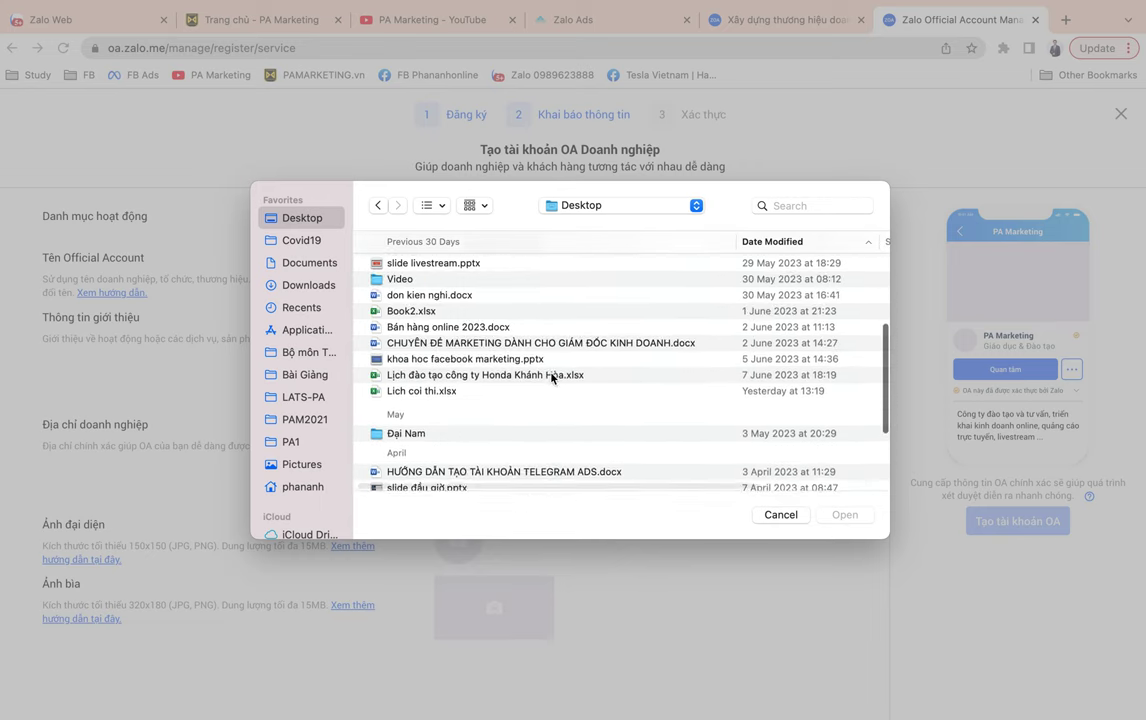
pyautogui.scroll(-5, 551, 377)
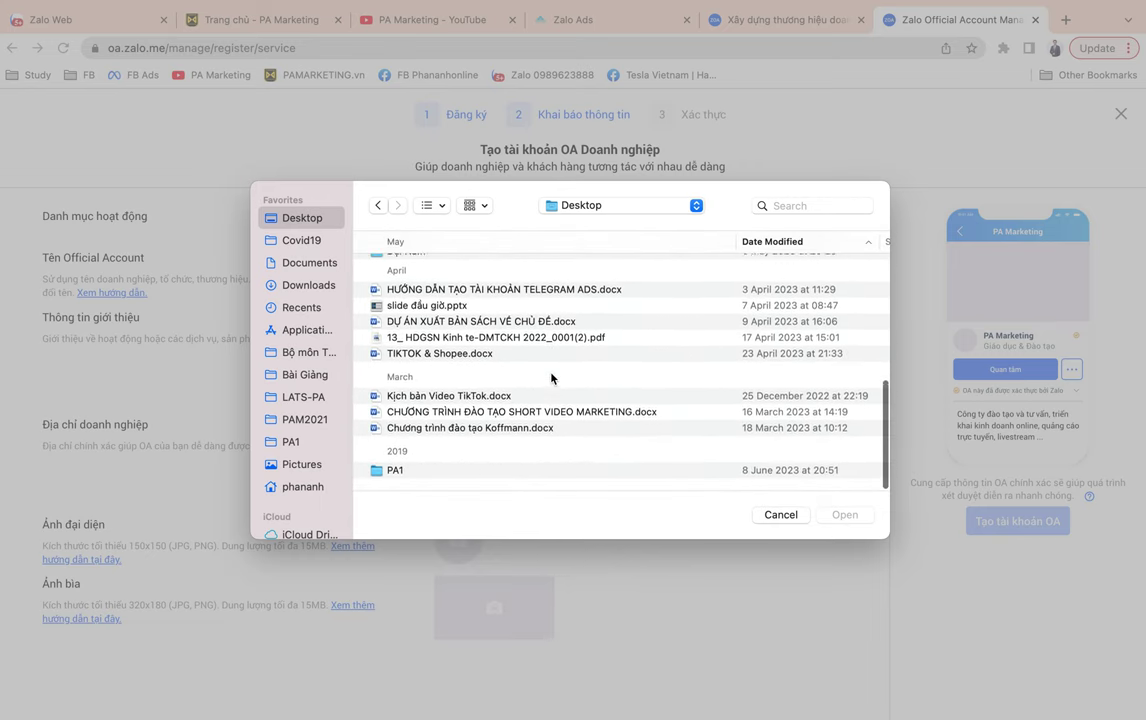
pyautogui.click(408, 477)
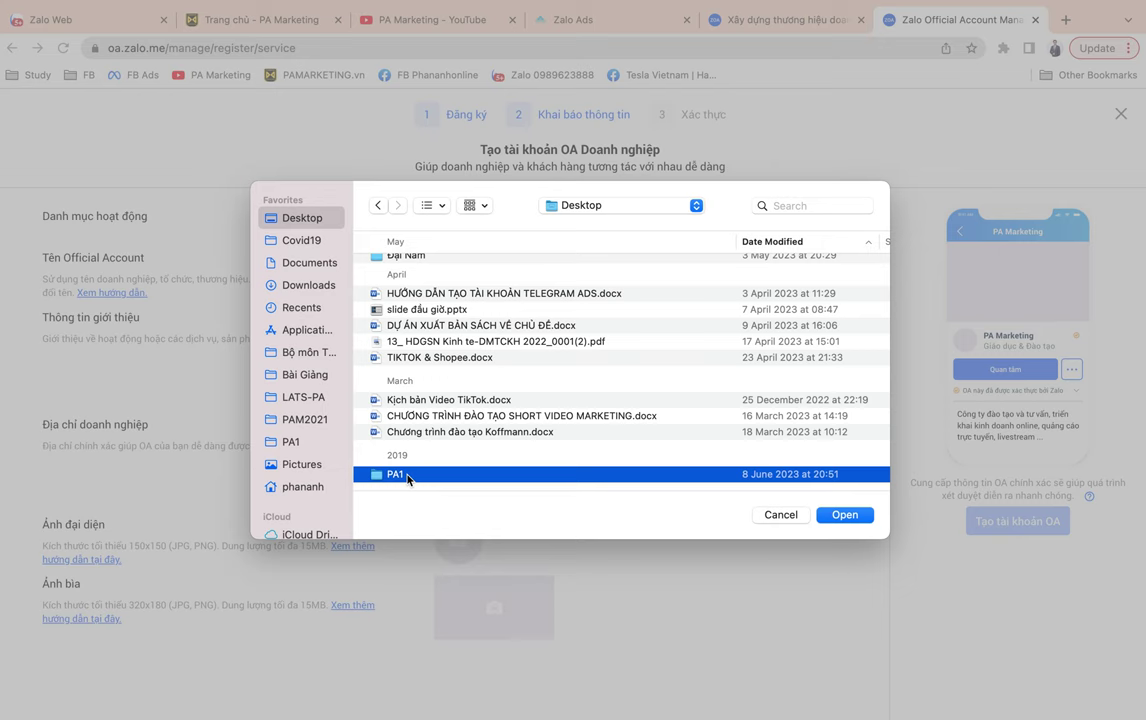
pyautogui.doubleClick(408, 477)
pyautogui.scroll(-10, 524, 410)
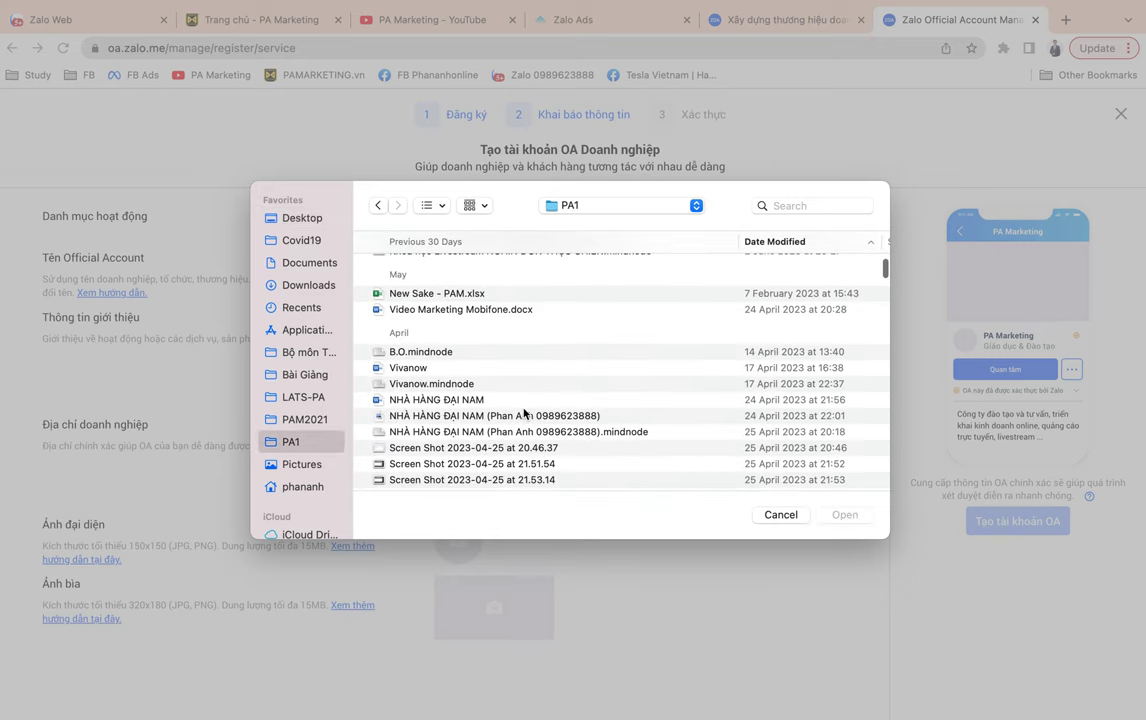
pyautogui.scroll(-15, 524, 410)
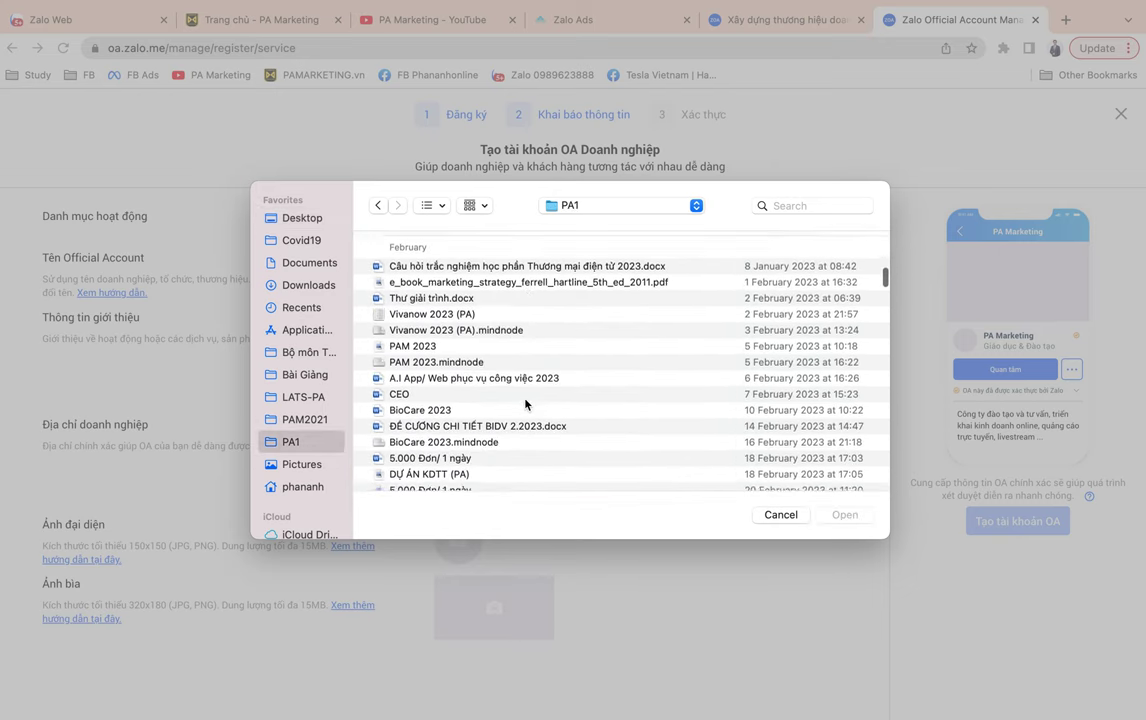
pyautogui.scroll(-8, 525, 404)
pyautogui.scroll(-10, 525, 404)
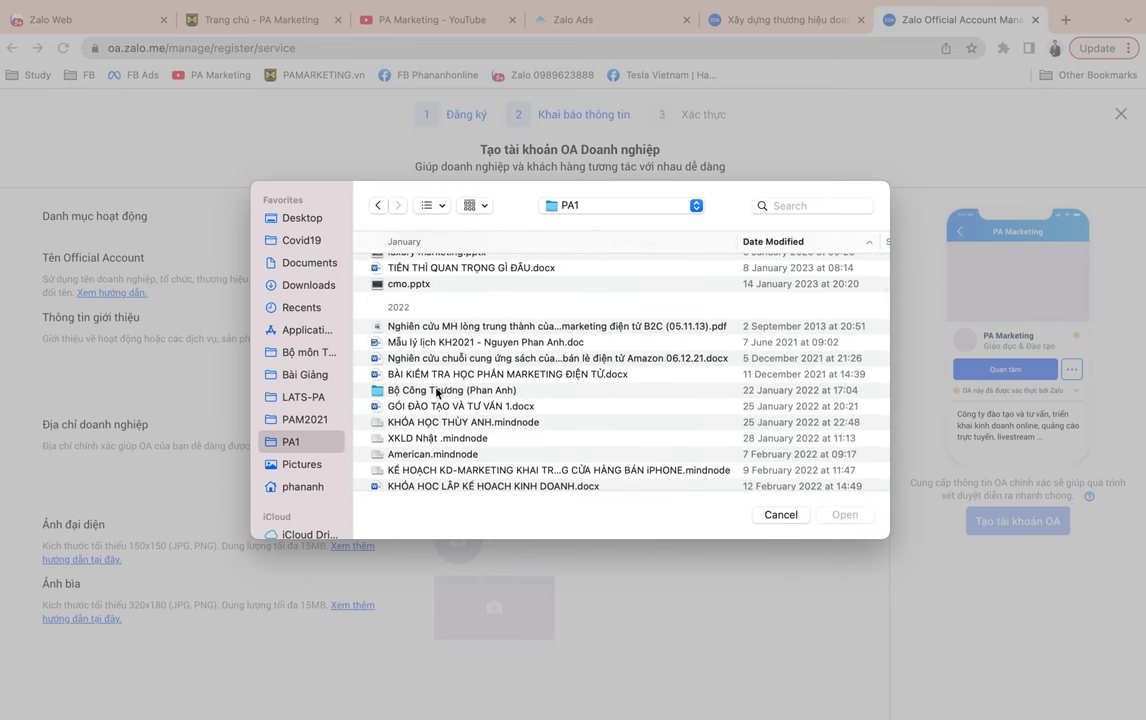
# Upload a3d1ac45f8bb27e57eaa.jpg from Downloads as the OA avatar and confirm the crop.
pyautogui.click(300, 285)
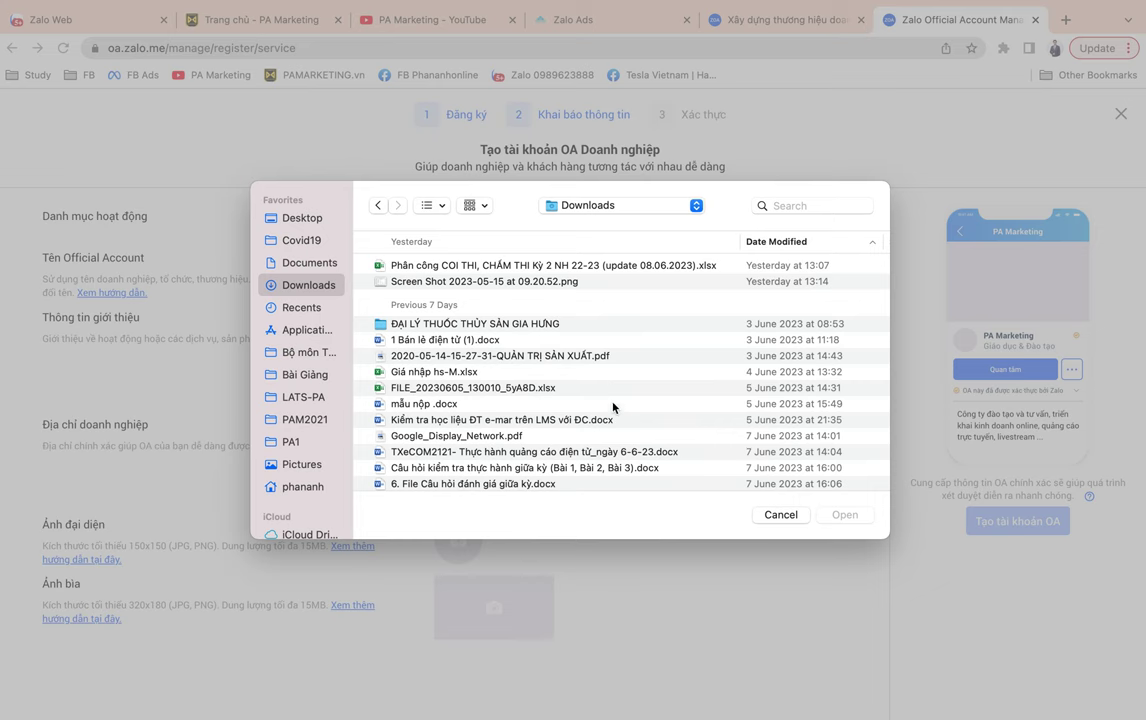
pyautogui.scroll(-10, 613, 407)
pyautogui.scroll(-2, 613, 407)
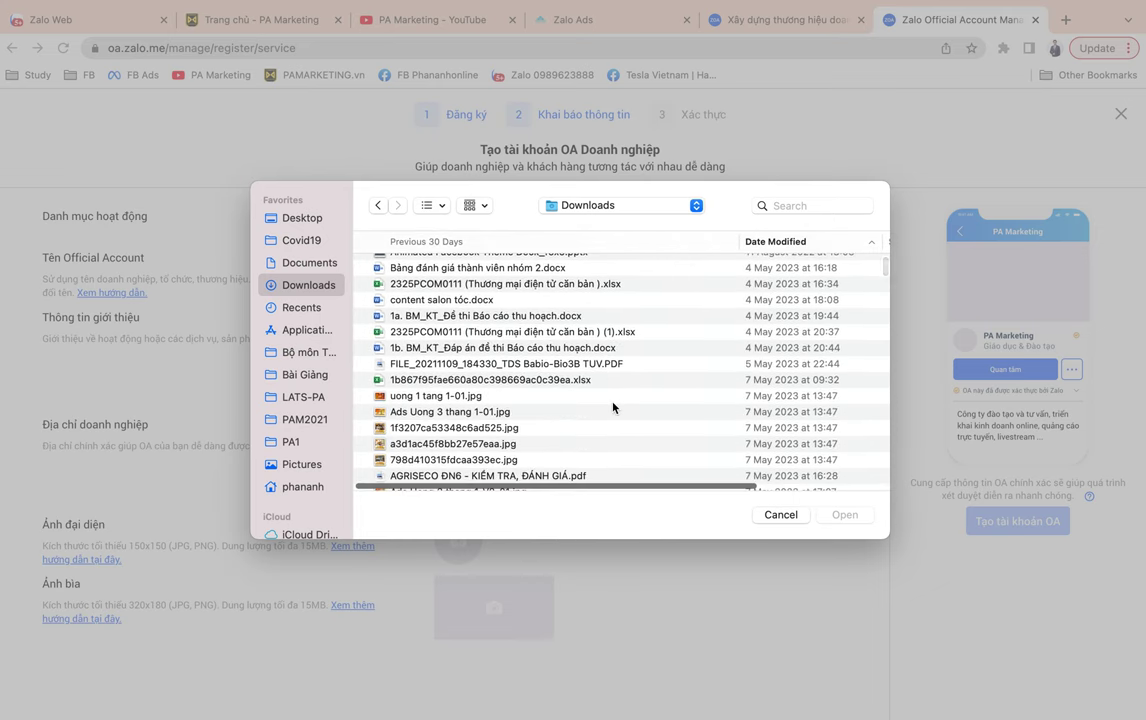
pyautogui.scroll(-3, 456, 404)
pyautogui.doubleClick(455, 398)
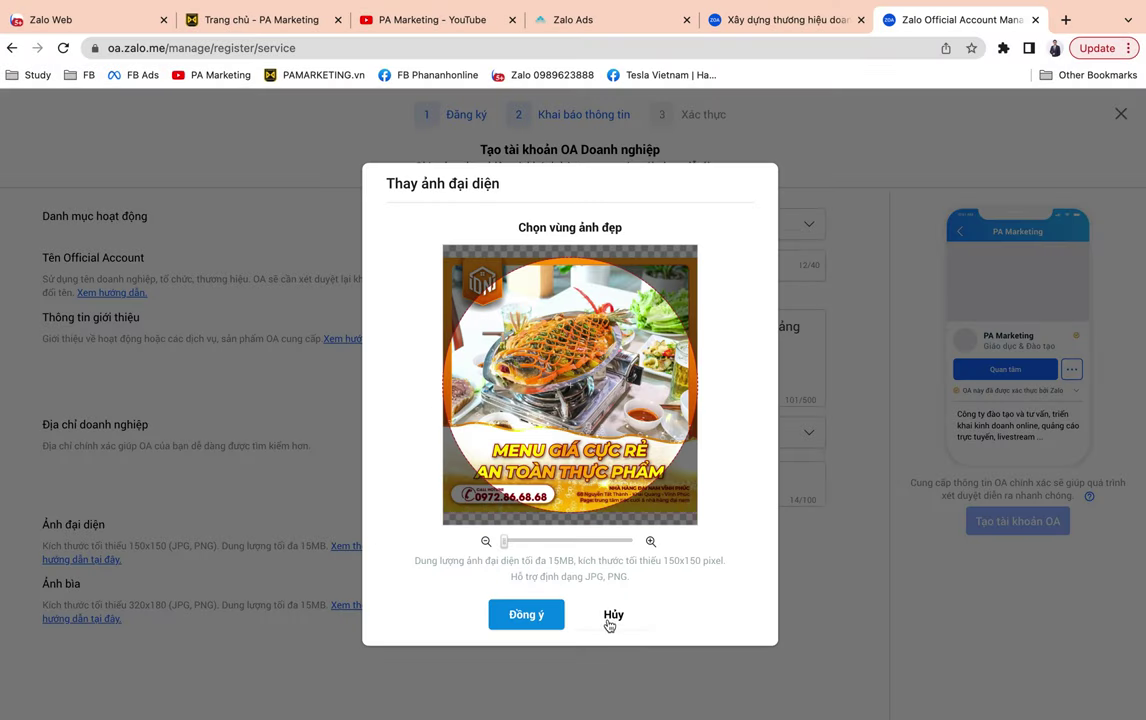
pyautogui.click(537, 617)
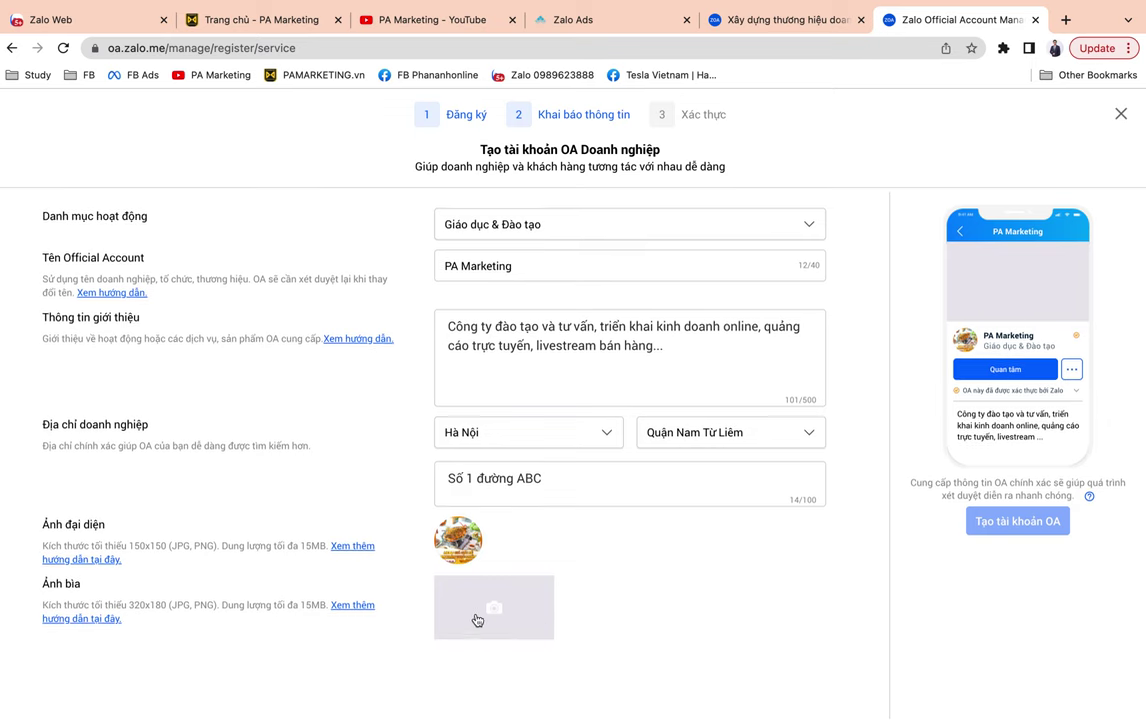
pyautogui.click(476, 619)
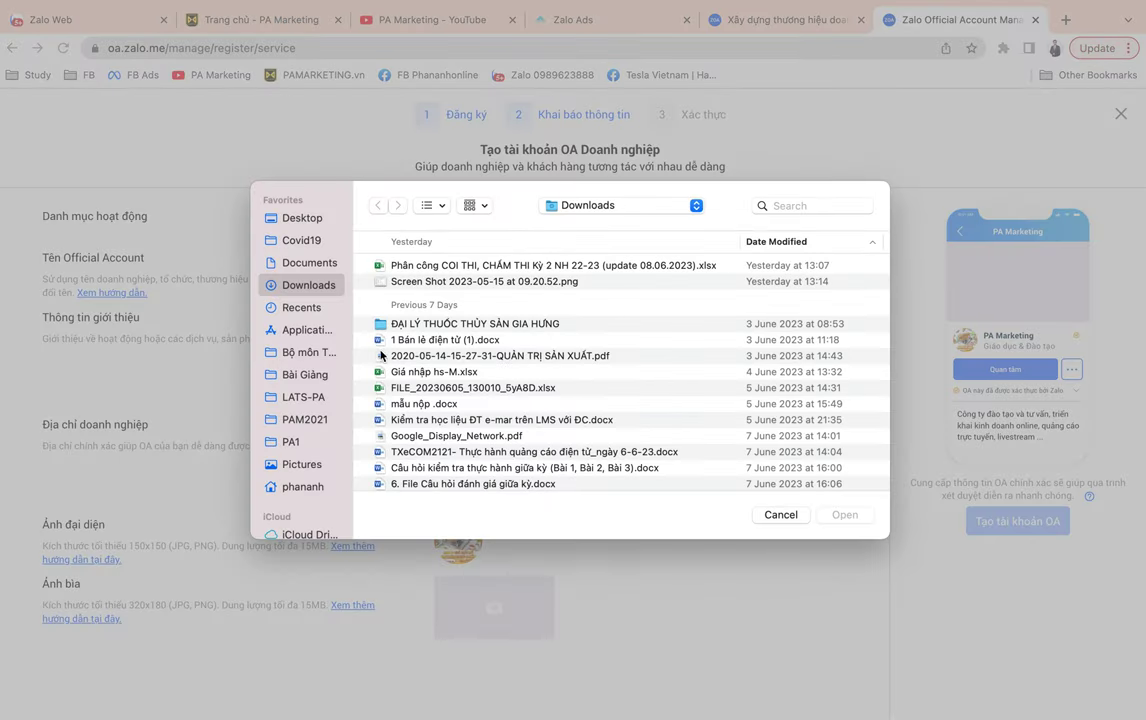
# Choose 798d410315fdcaa393ec.jpg from Downloads as the cover image and confirm its crop.
pyautogui.scroll(-10, 581, 414)
pyautogui.scroll(-3, 581, 414)
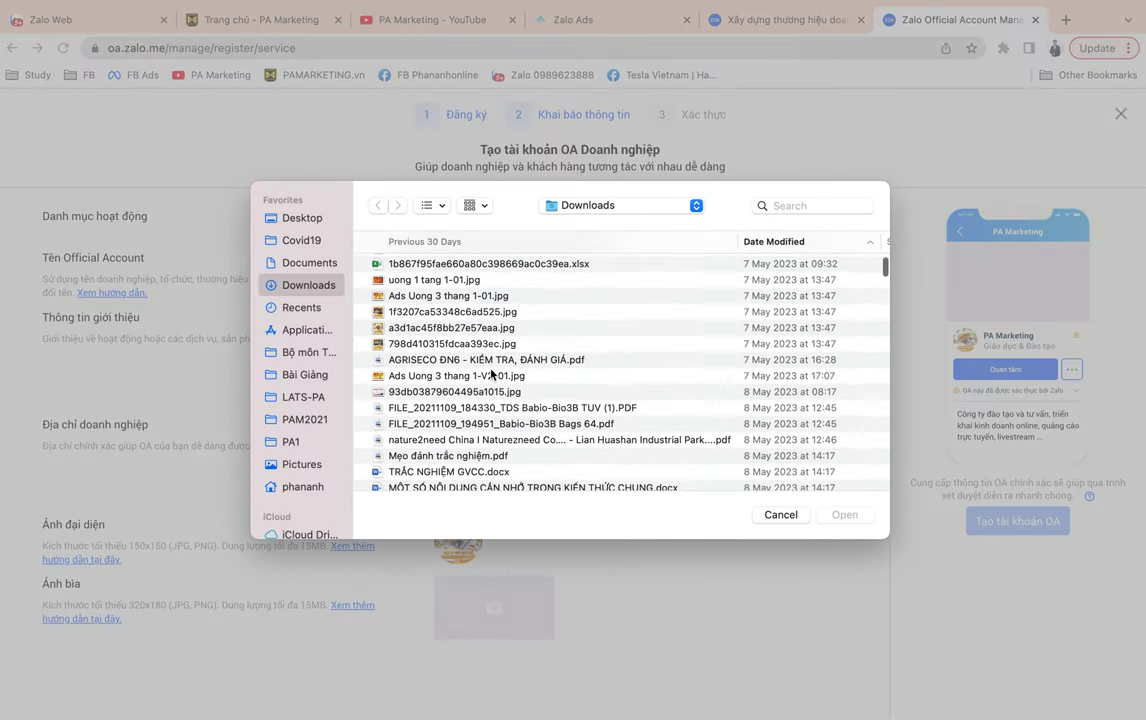
pyautogui.click(465, 344)
pyautogui.doubleClick(465, 344)
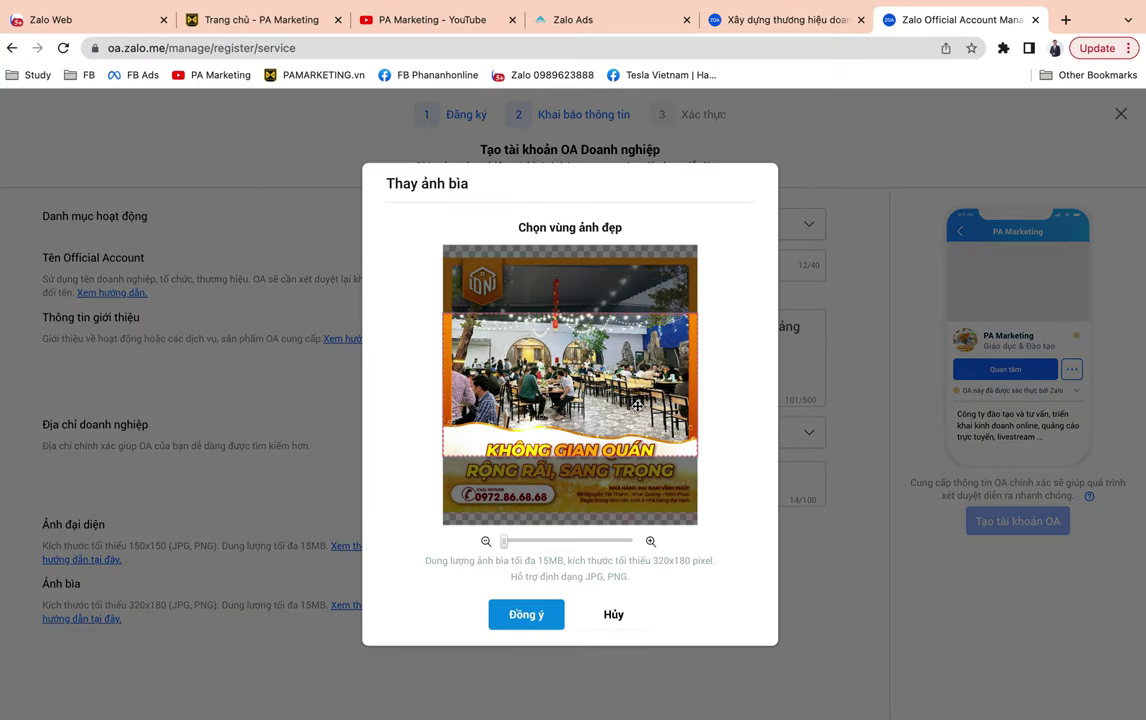
pyautogui.click(526, 614)
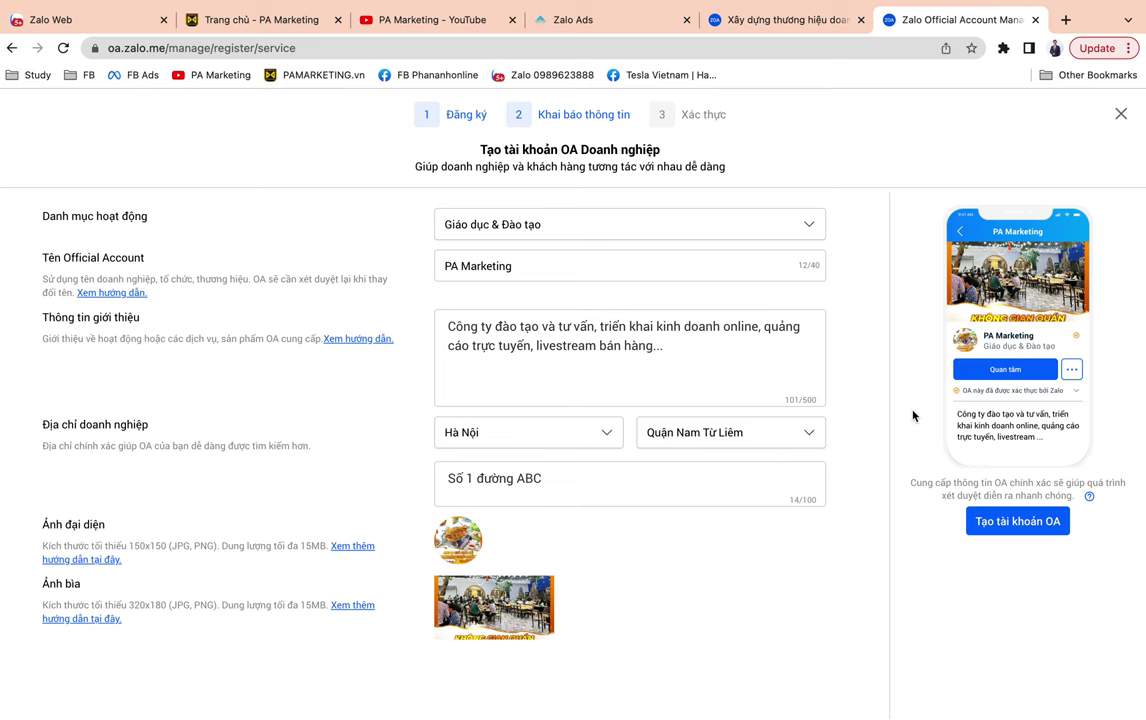
# Submit the Official Account creation and dismiss the registration confirmation.
pyautogui.click(1010, 521)
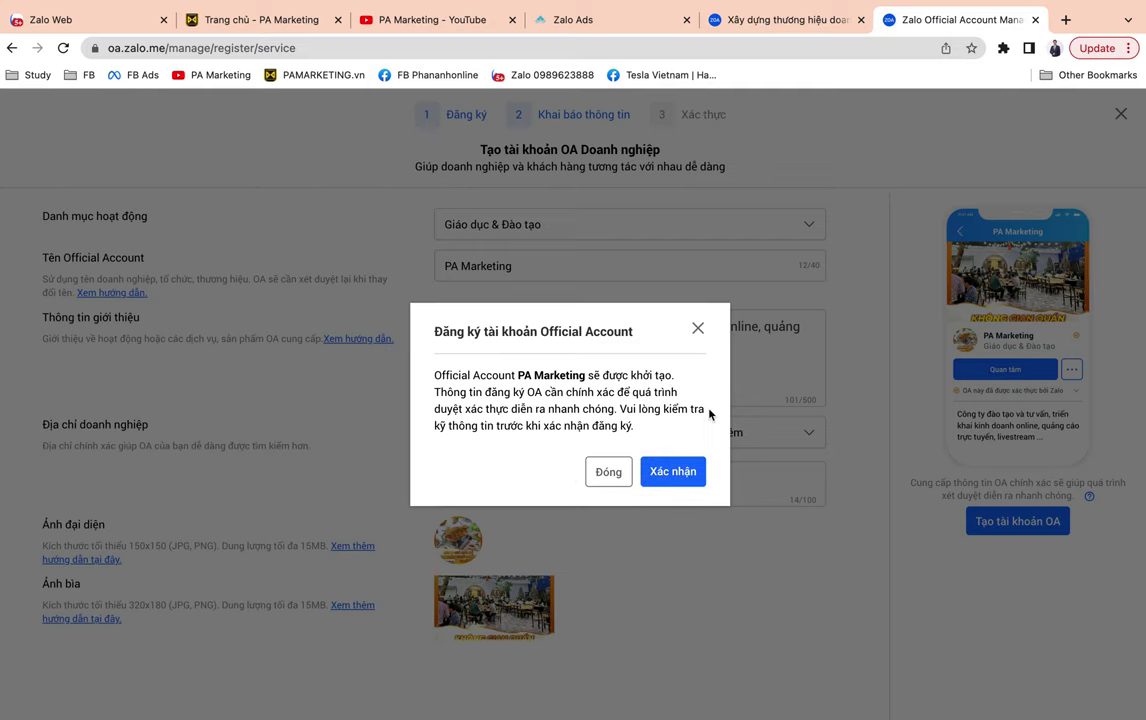
pyautogui.click(596, 476)
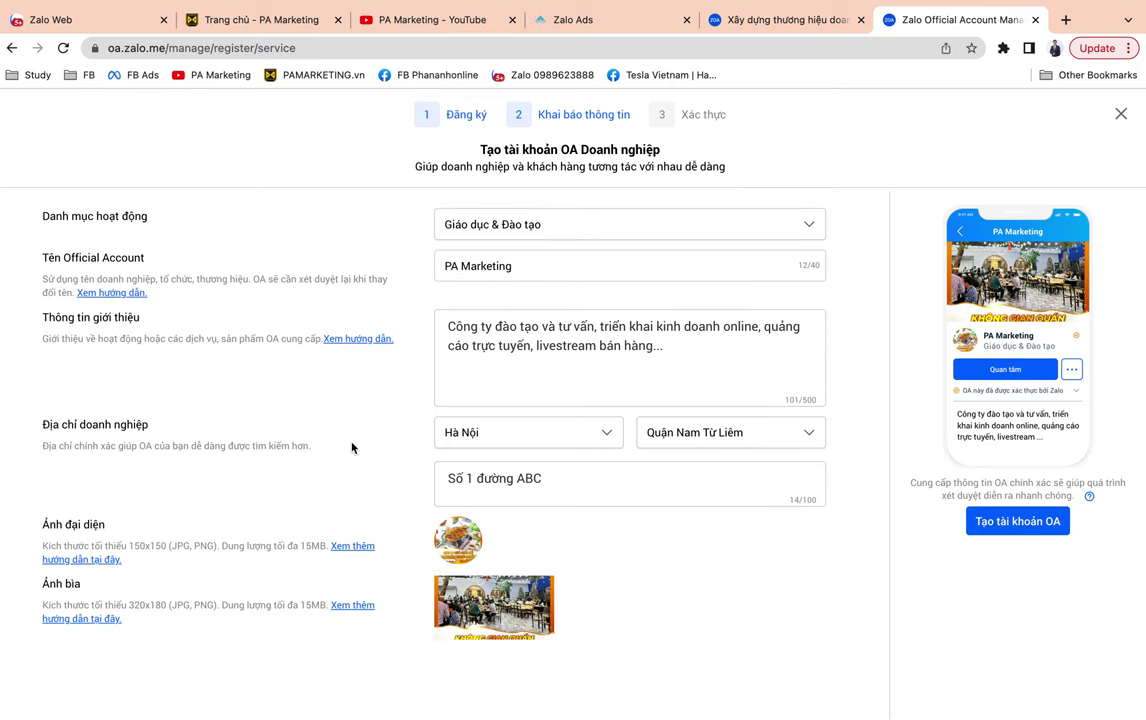
# Back in Zalo Ads, recheck the Official Account list and create the message-ad campaign.
pyautogui.click(624, 26)
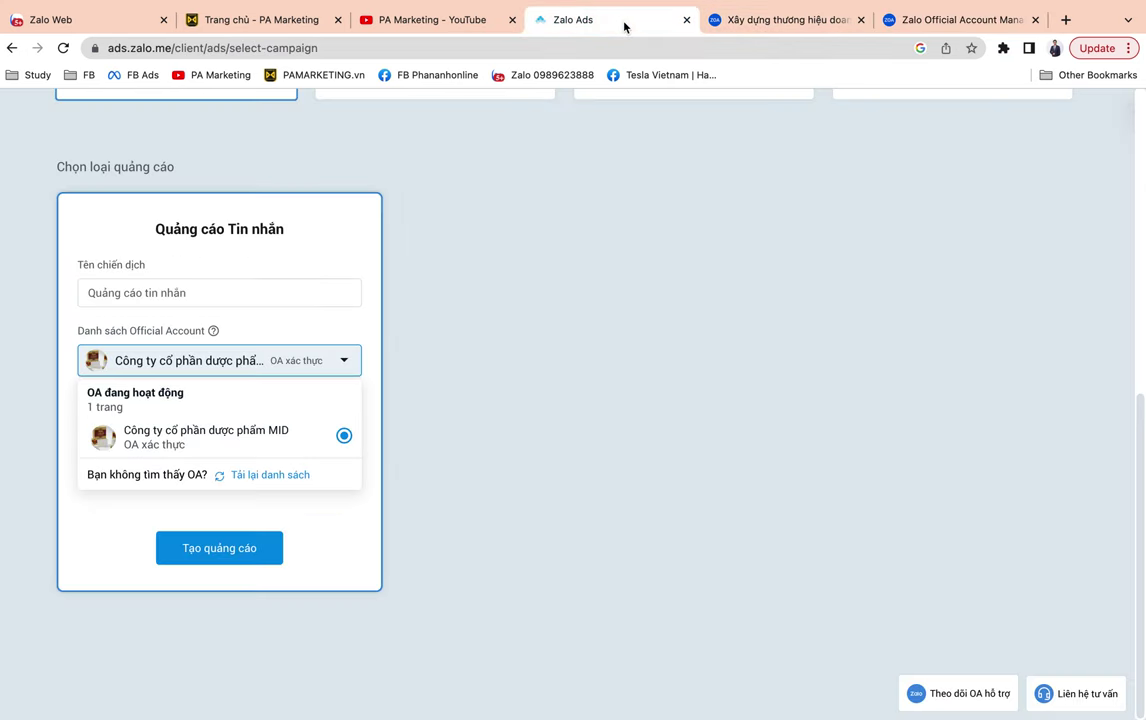
pyautogui.click(323, 364)
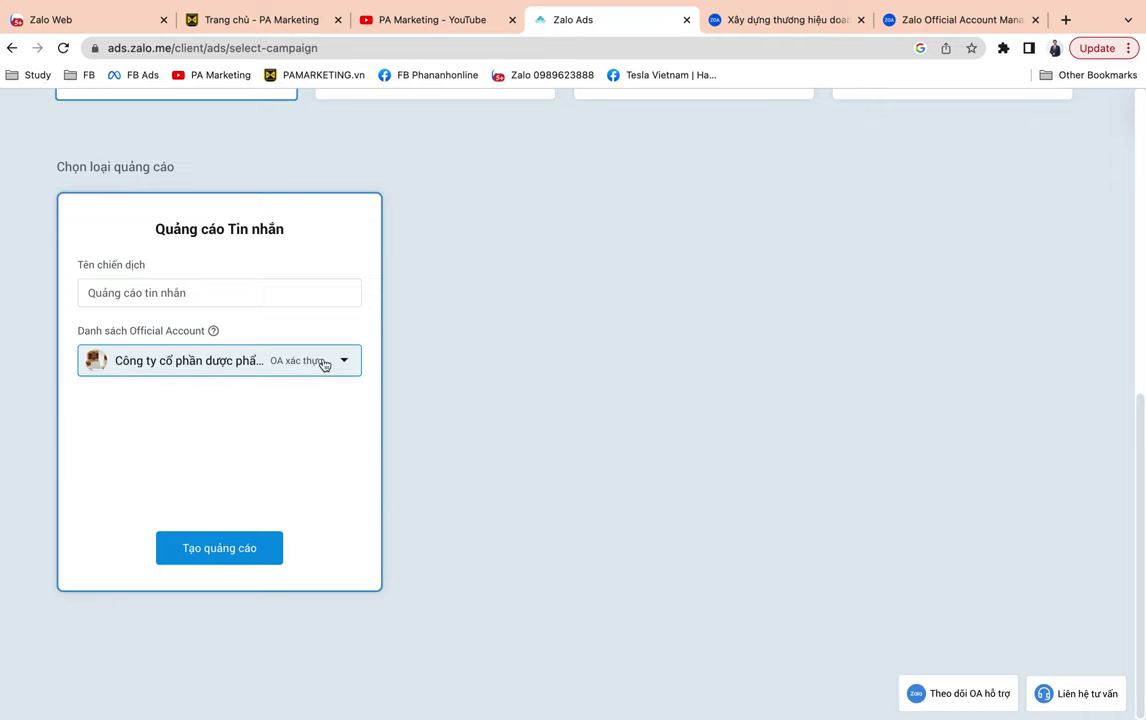
pyautogui.click(179, 372)
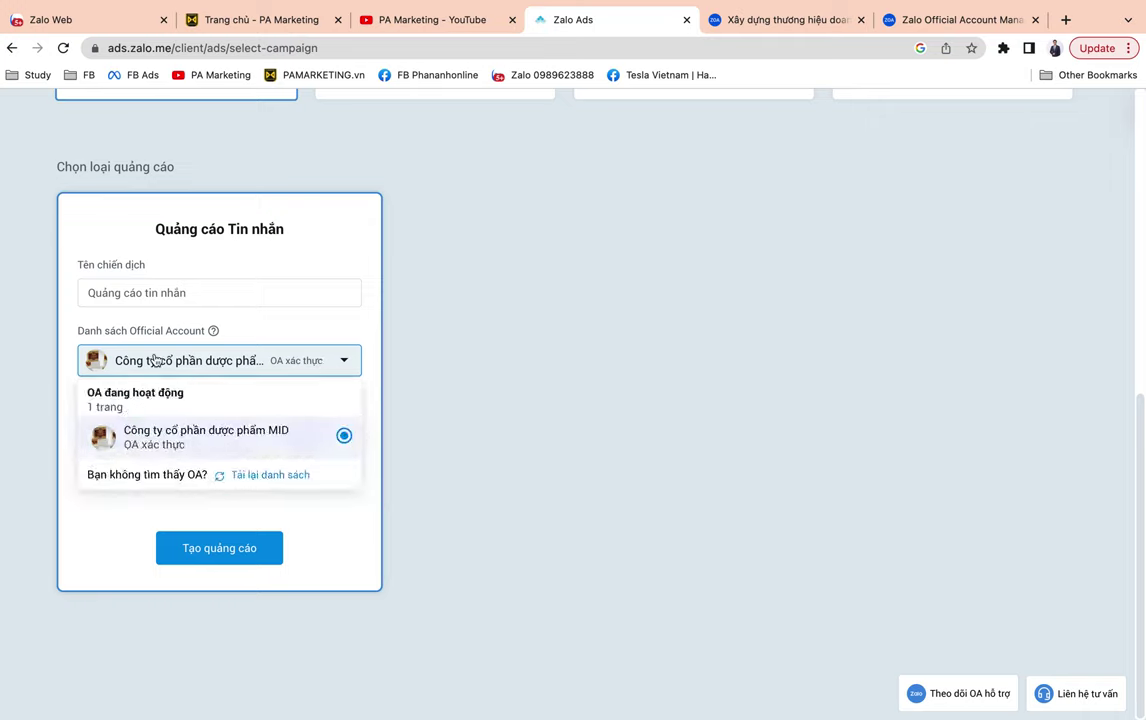
pyautogui.click(566, 374)
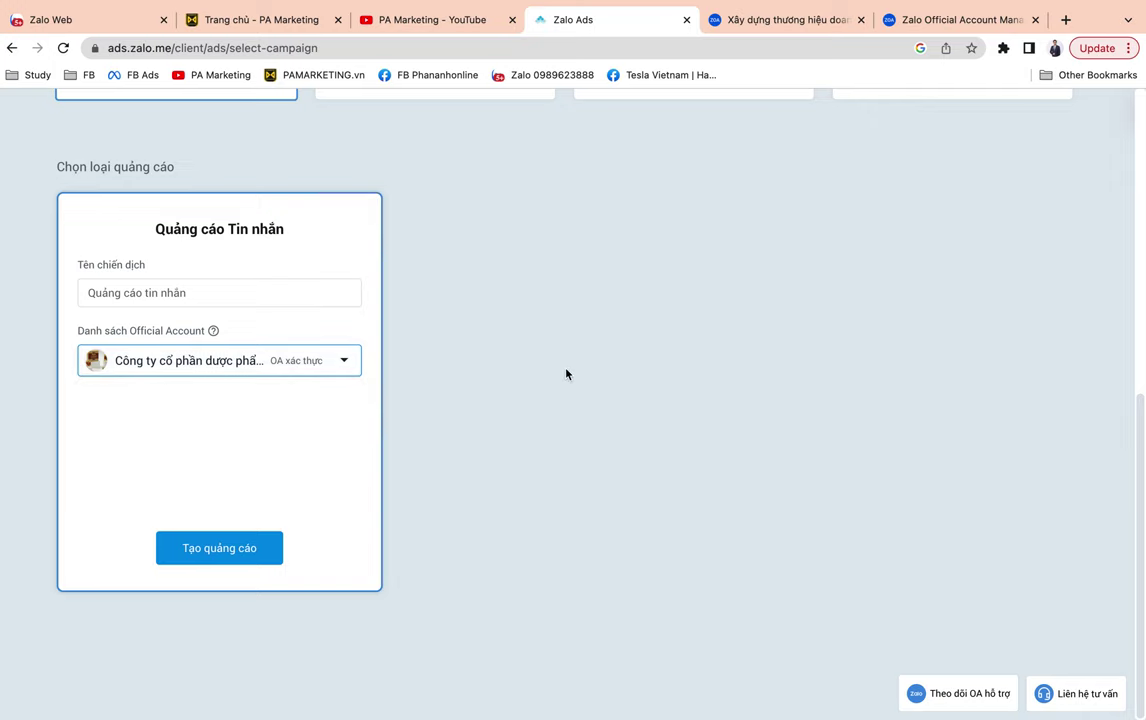
pyautogui.click(203, 285)
pyautogui.click(238, 547)
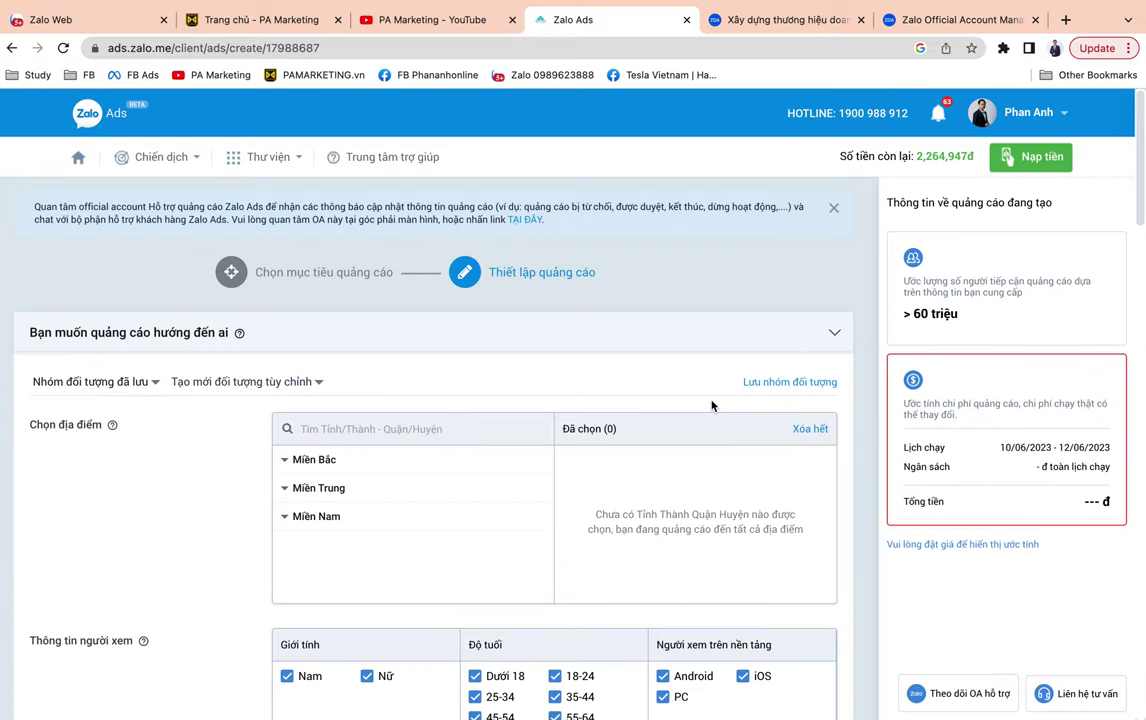
# Scroll the ad setup page down to the 'Bạn muốn quảng cáo hướng đến ai' audience section.
pyautogui.scroll(-1, 712, 405)
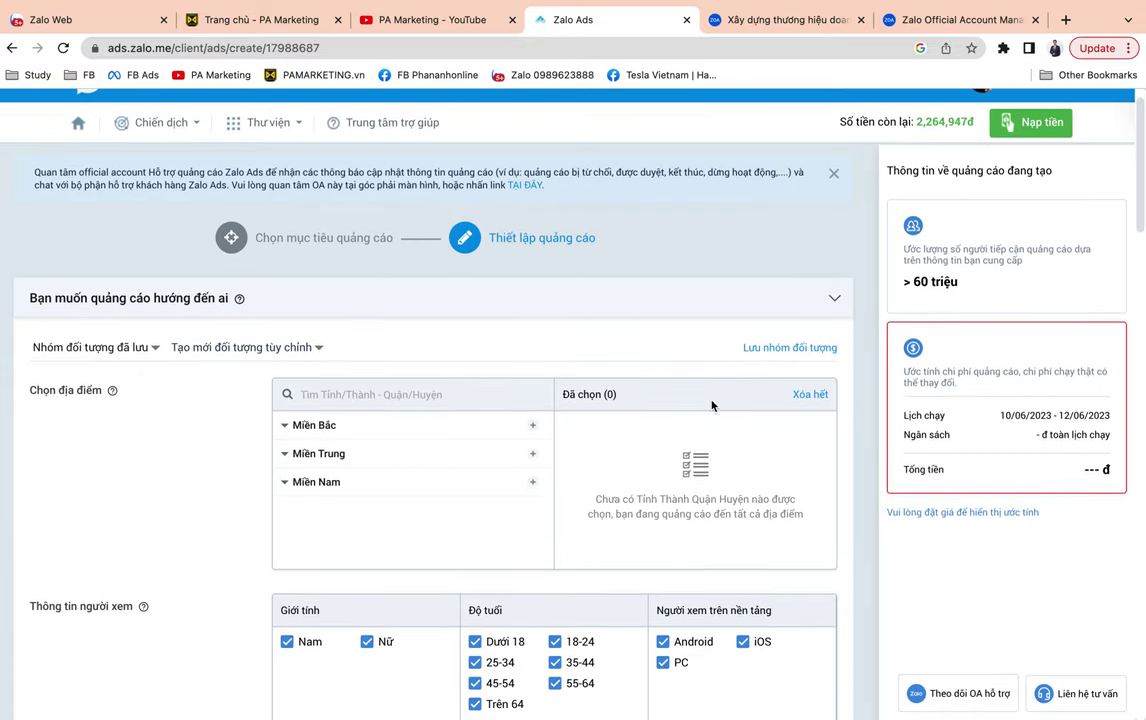
pyautogui.scroll(1, 812, 280)
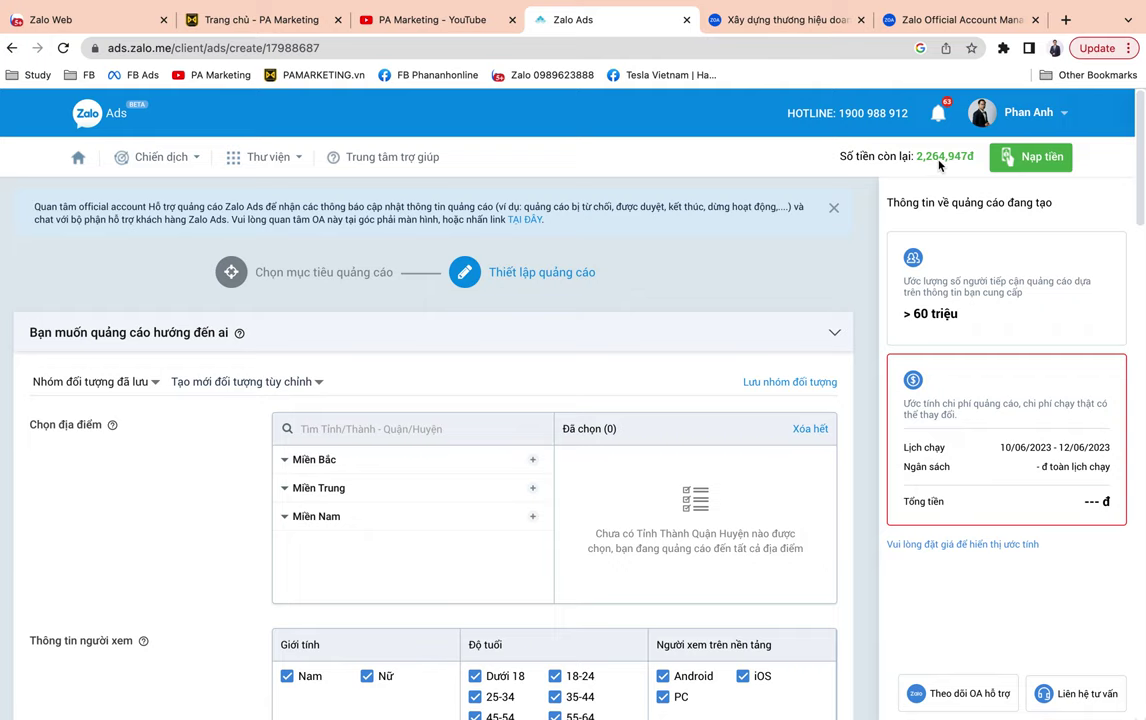
pyautogui.scroll(-3, 776, 238)
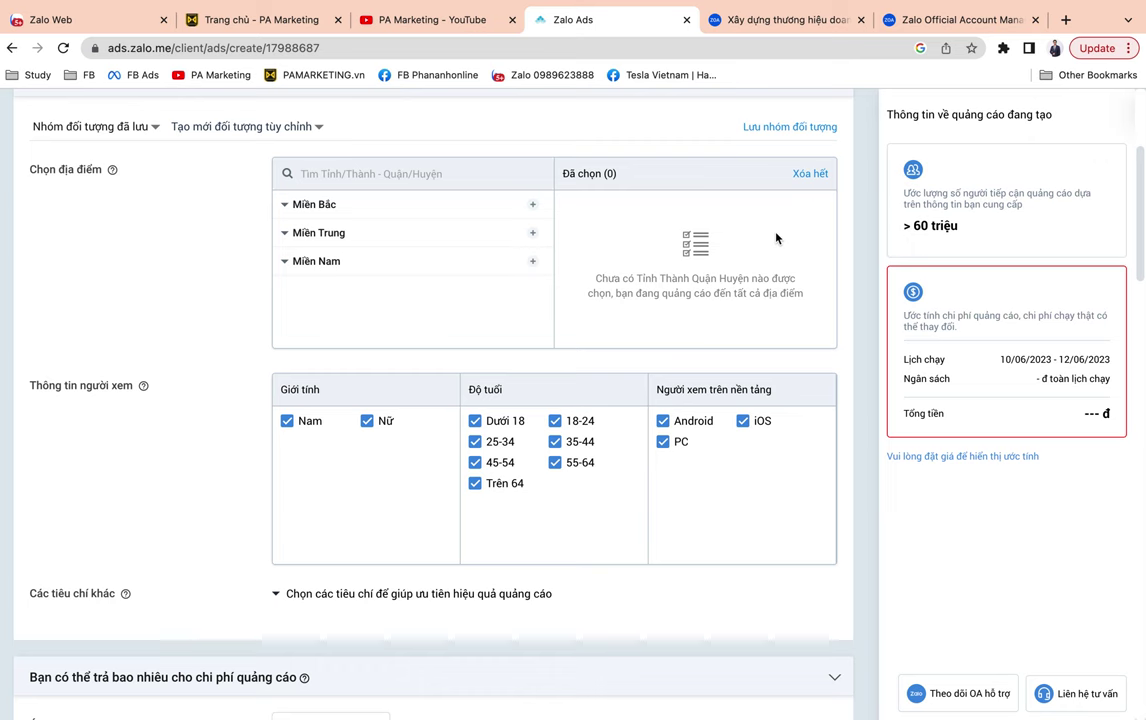
pyautogui.scroll(3, 776, 238)
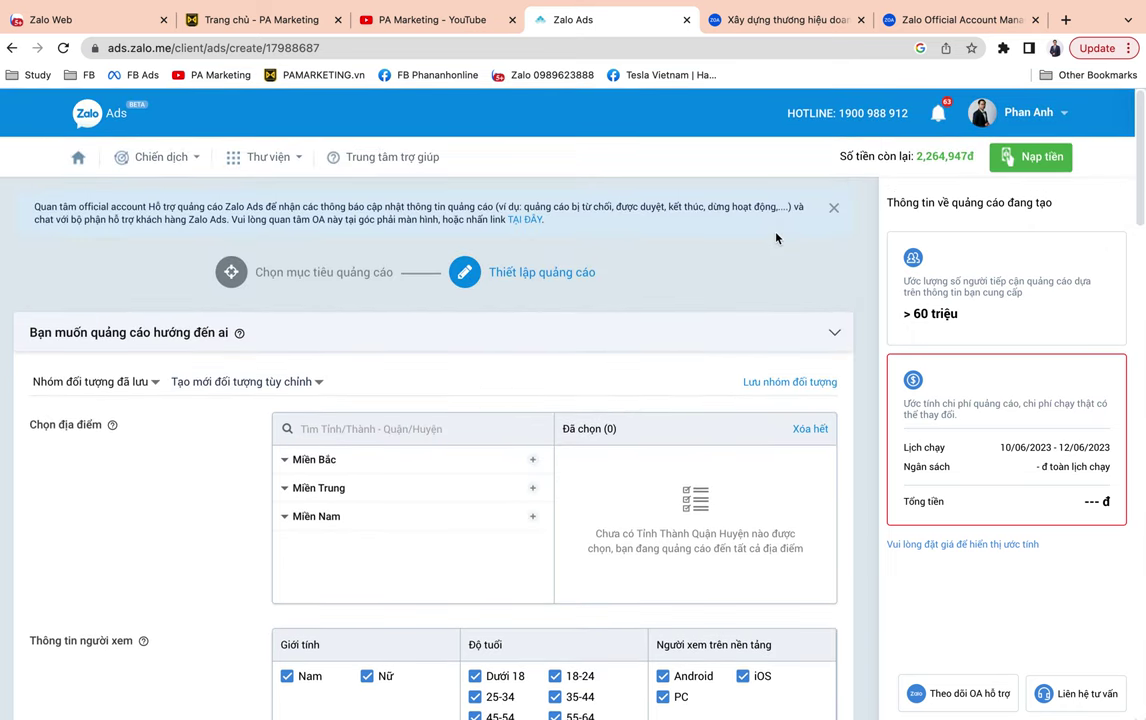
pyautogui.scroll(-3, 776, 238)
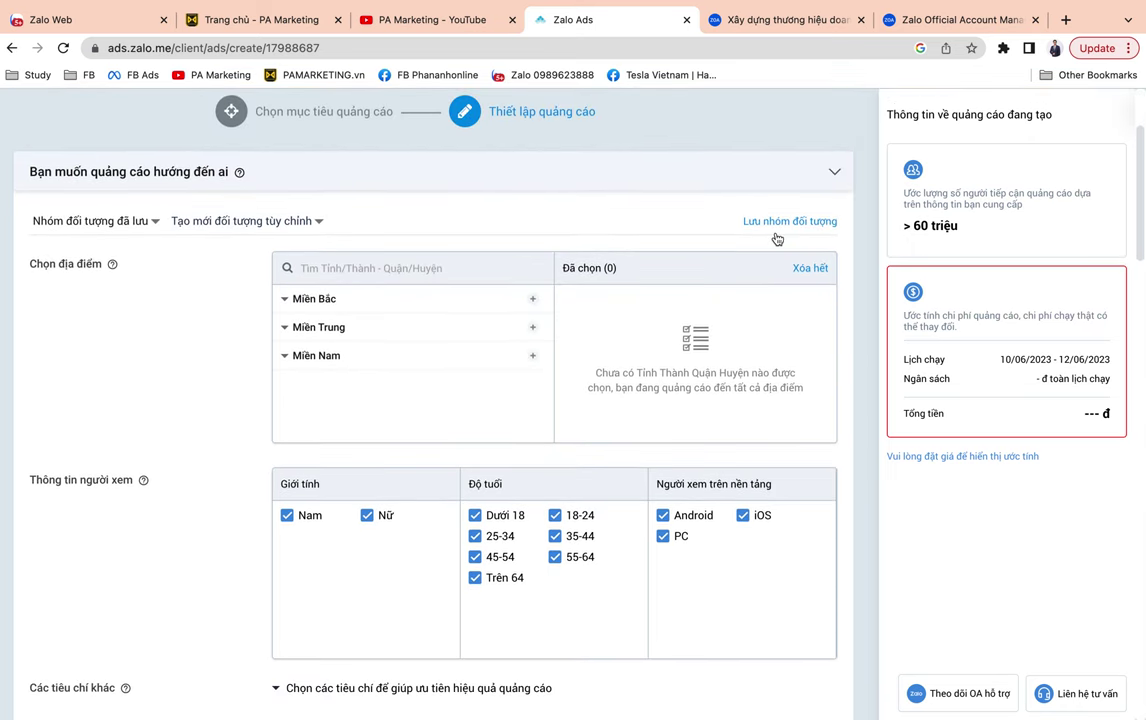
pyautogui.scroll(3, 776, 238)
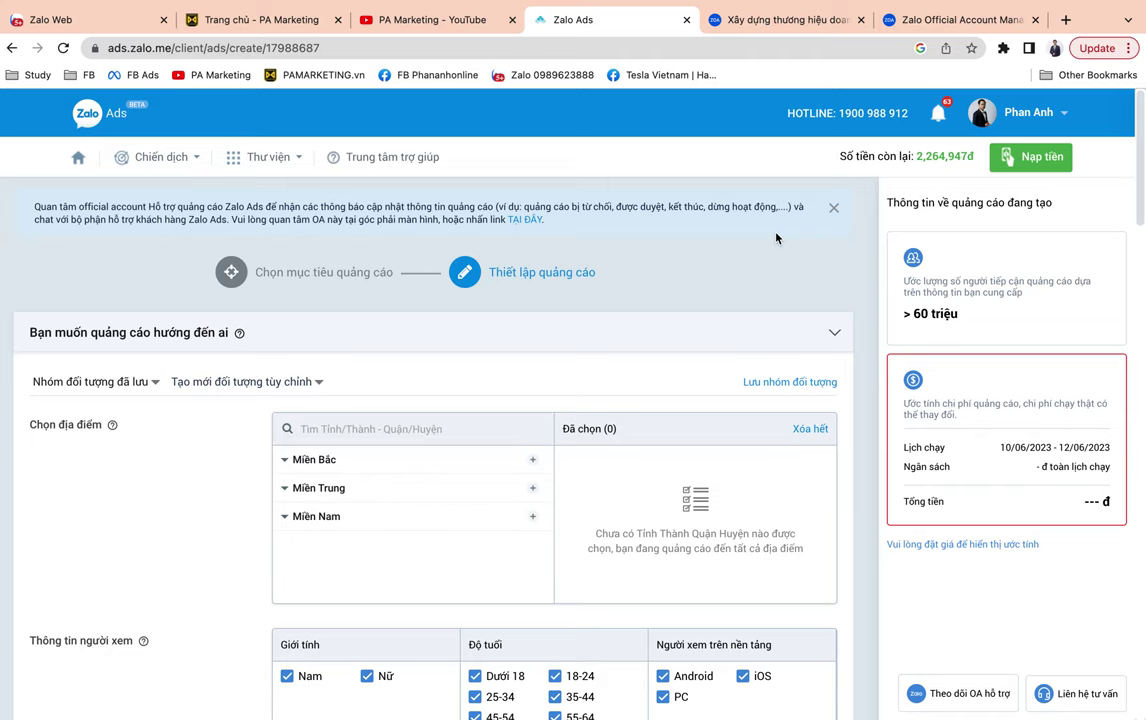
pyautogui.scroll(-3, 755, 293)
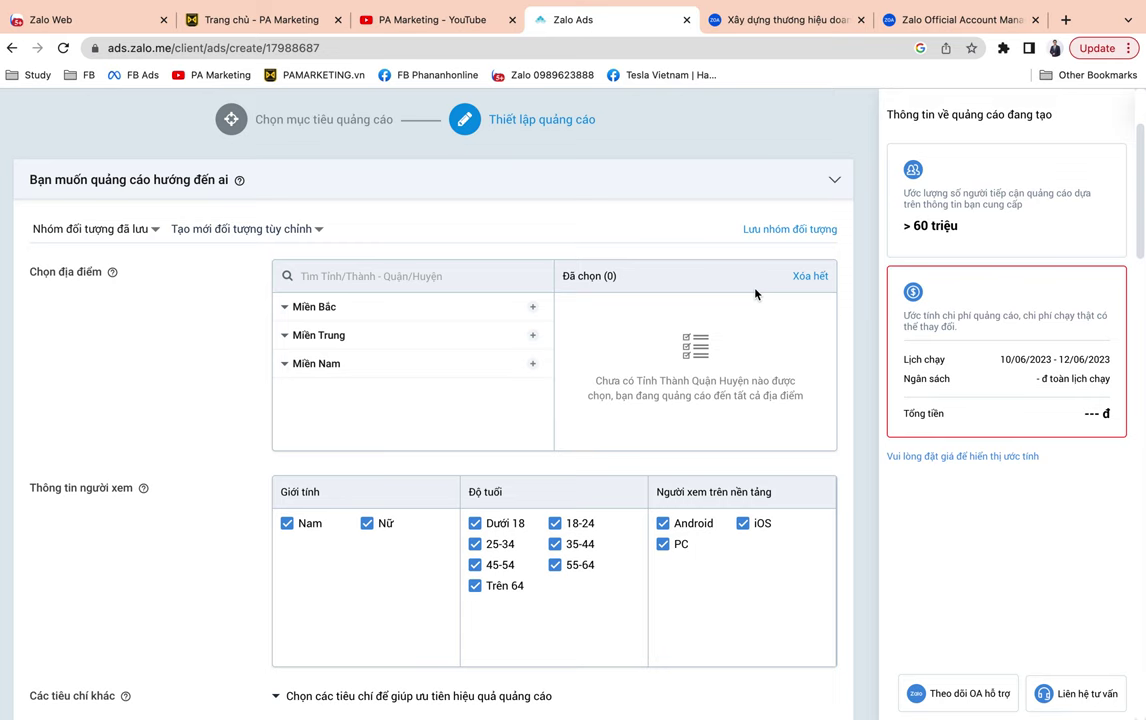
pyautogui.scroll(-1, 755, 293)
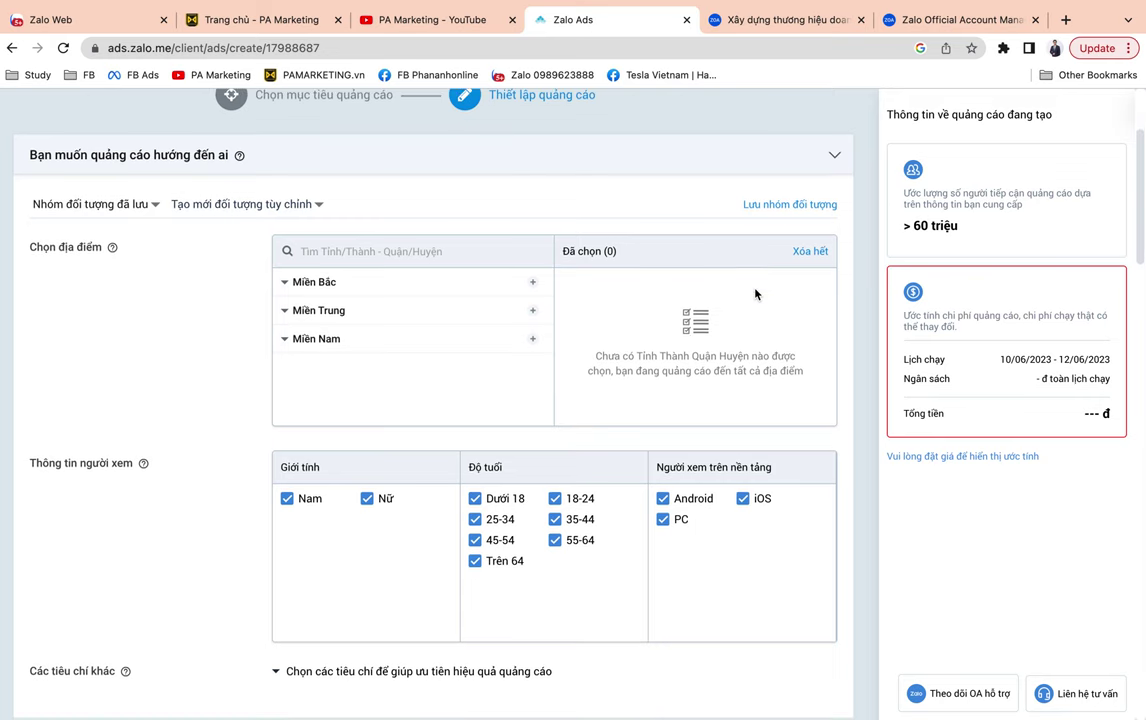
# Check the saved-audience and custom-audience dropdowns without choosing any audience.
pyautogui.click(141, 205)
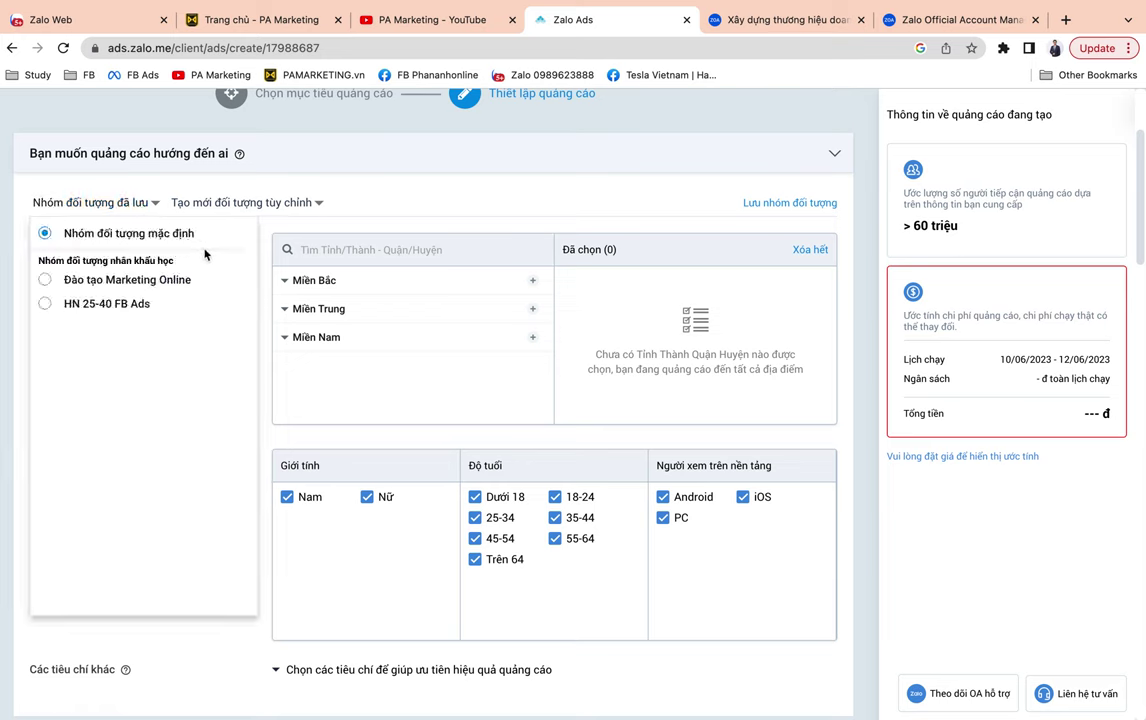
pyautogui.click(313, 204)
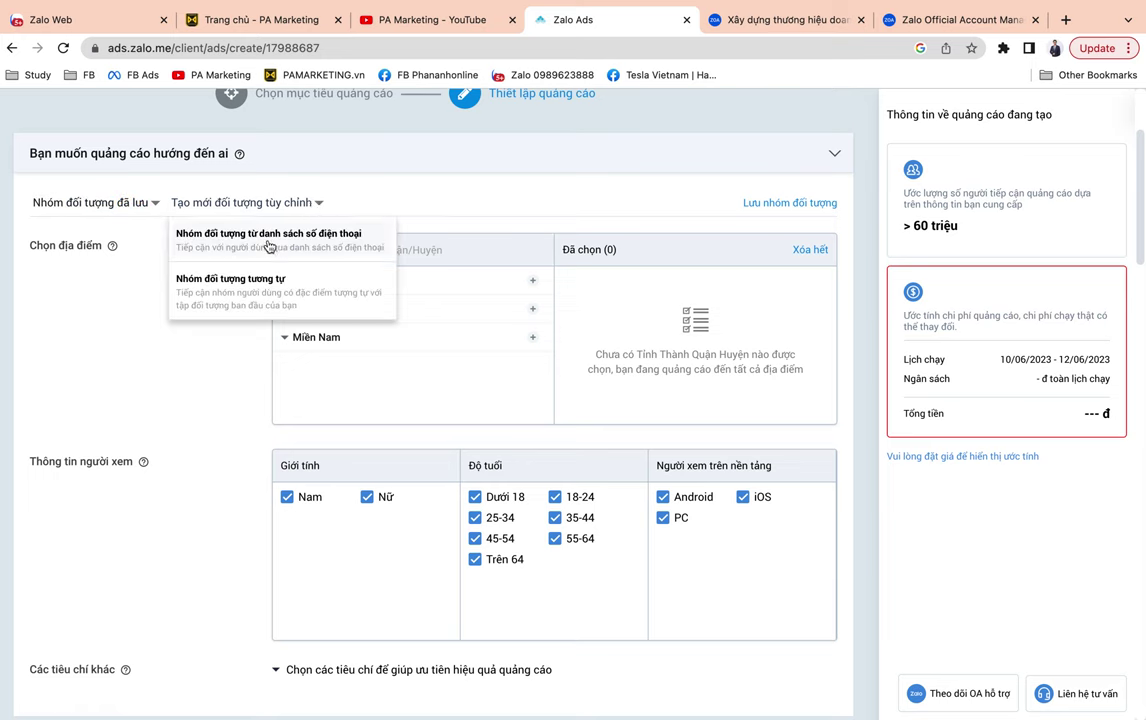
pyautogui.click(128, 278)
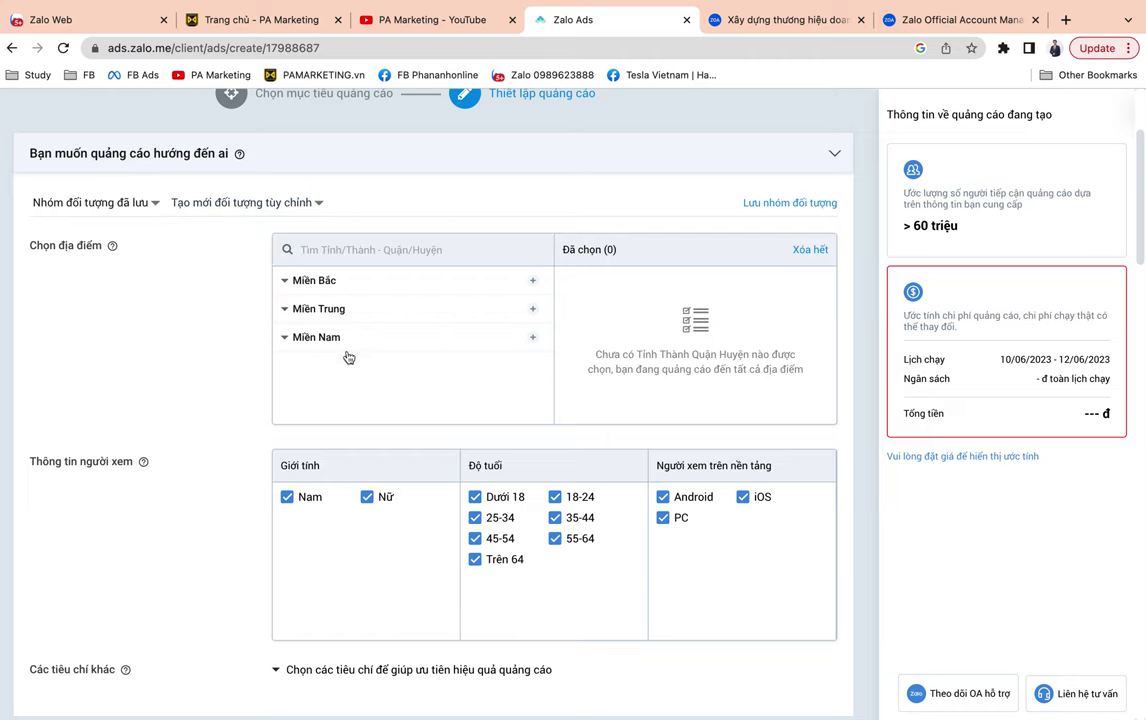
# Expand Miền Bắc, Bắc Giang and Bắc Ninh in the location list, selecting no location.
pyautogui.click(287, 283)
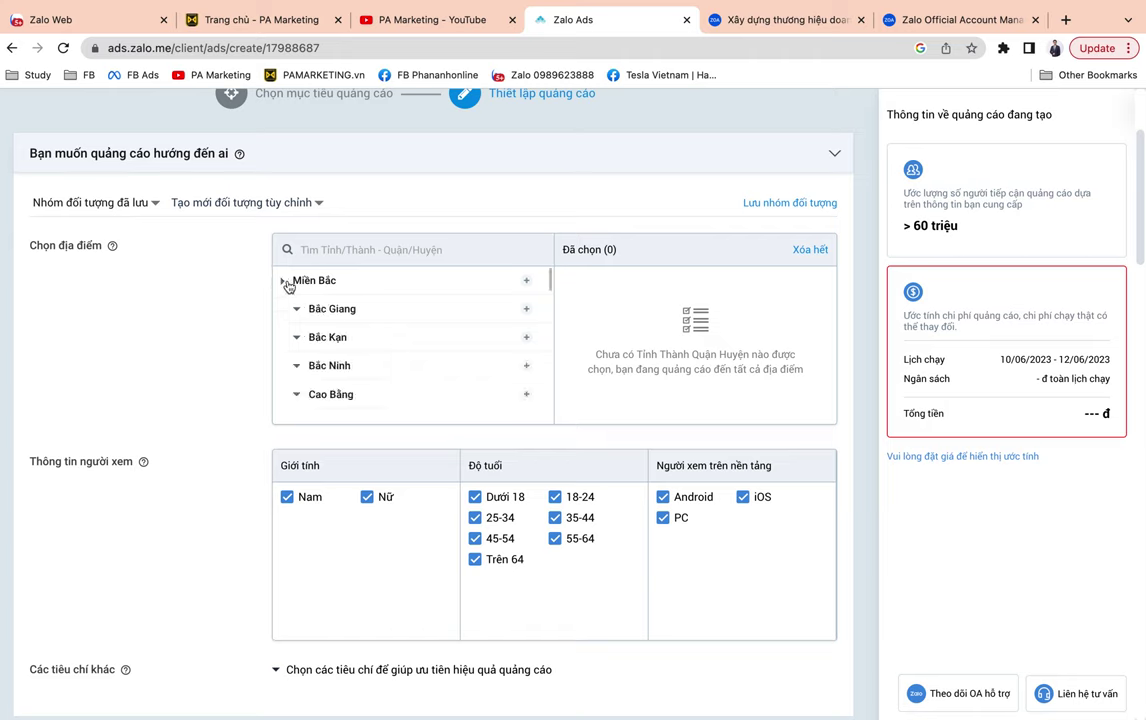
pyautogui.scroll(-1, 305, 340)
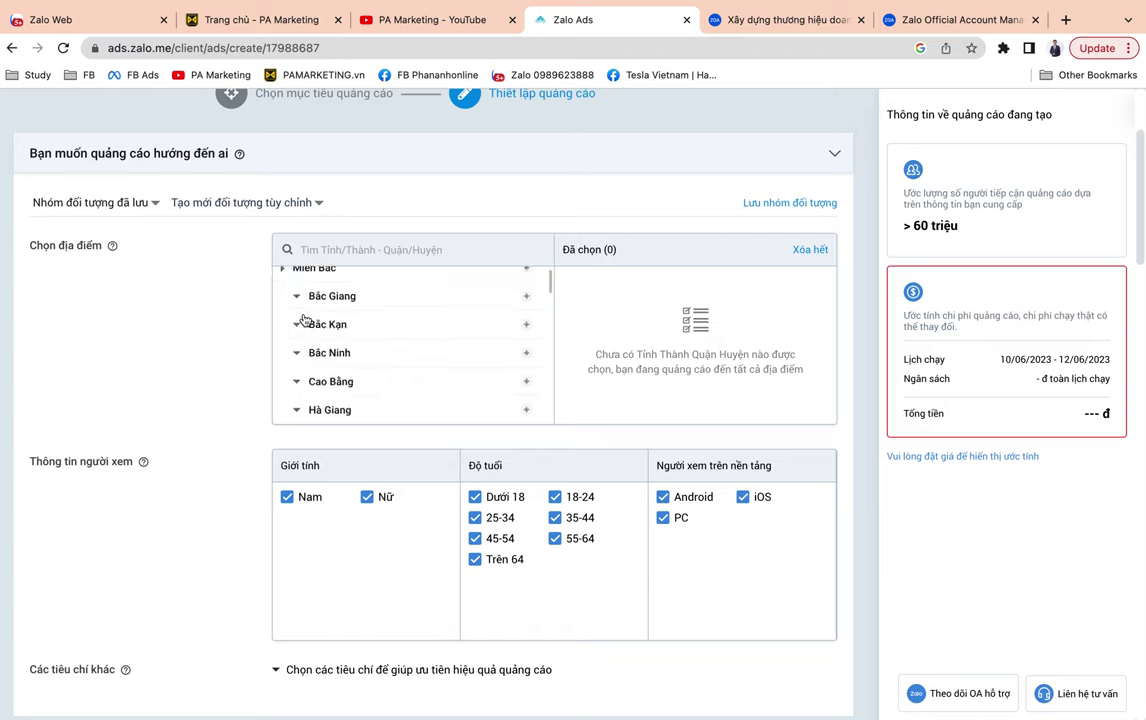
pyautogui.click(295, 300)
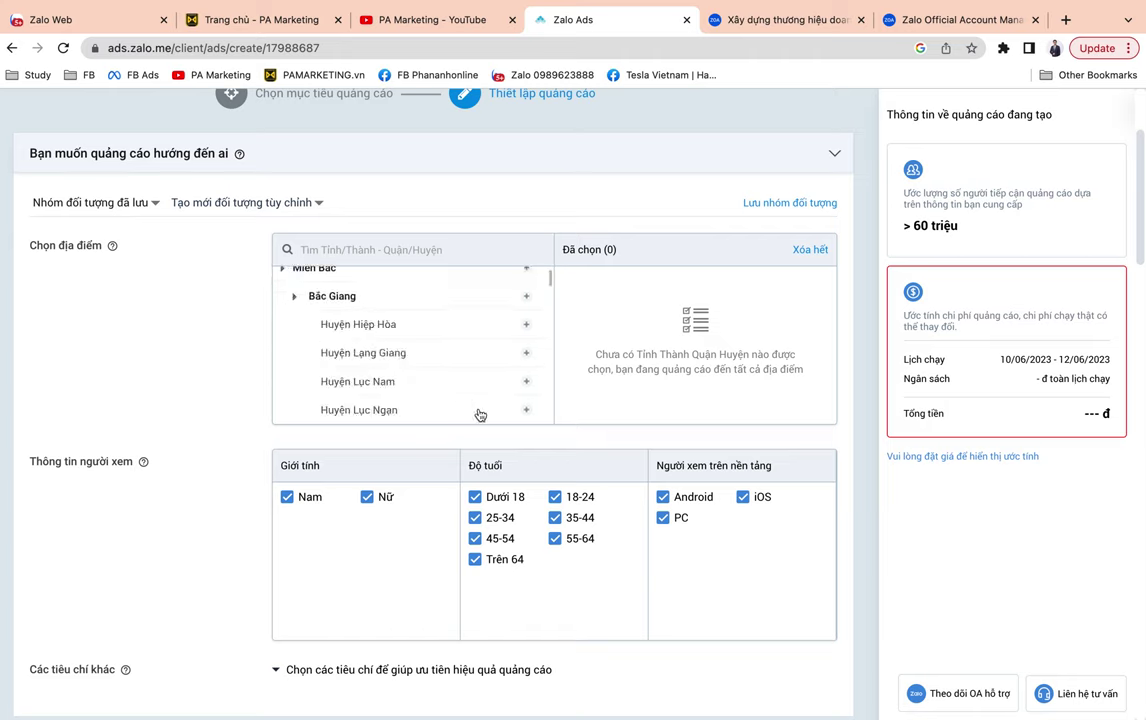
pyautogui.scroll(-2, 477, 412)
pyautogui.scroll(-2, 477, 412)
pyautogui.scroll(-3, 479, 414)
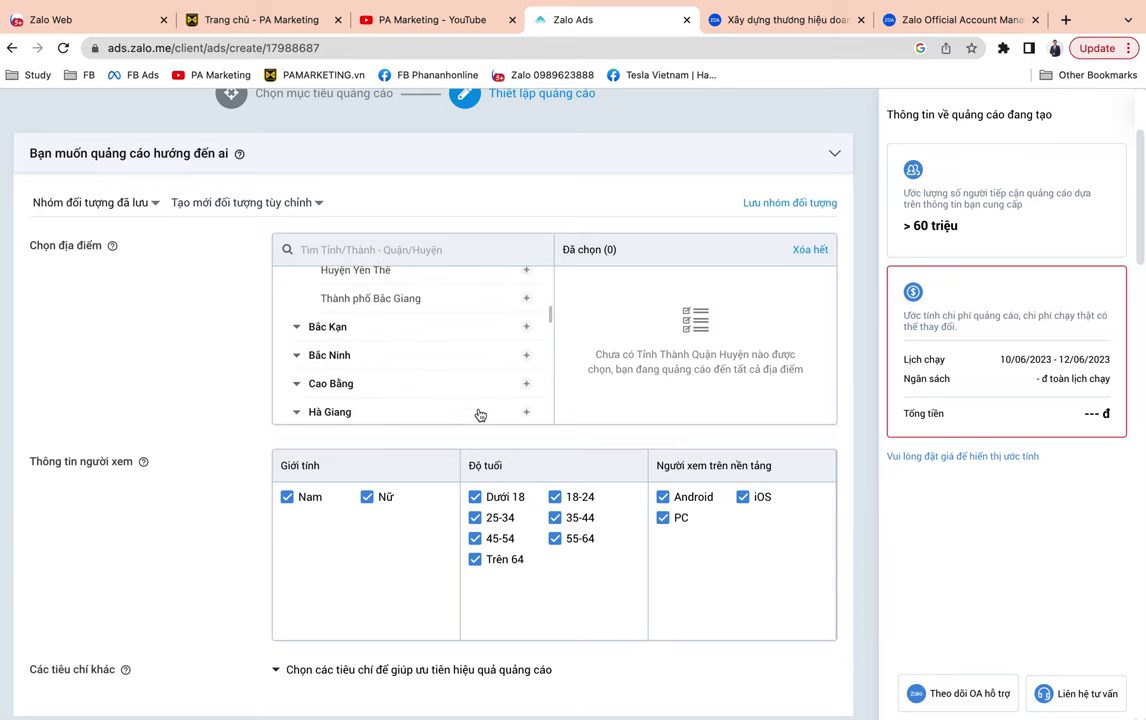
pyautogui.scroll(3, 478, 412)
pyautogui.scroll(-2, 455, 404)
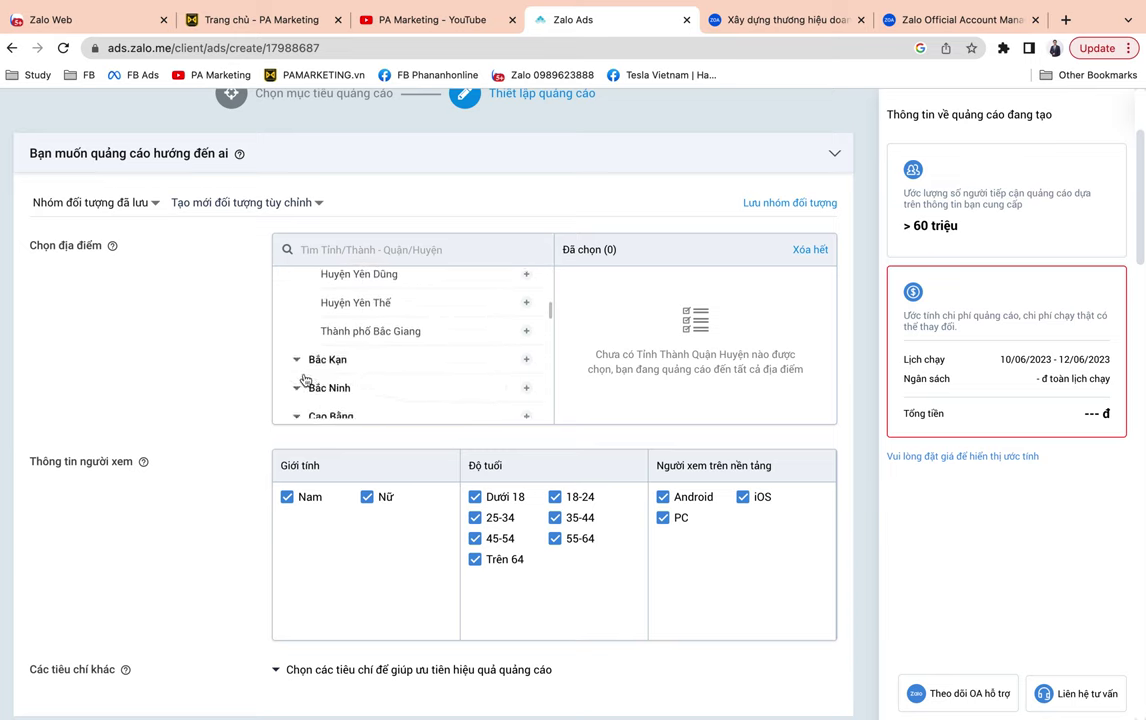
pyautogui.scroll(-1, 302, 350)
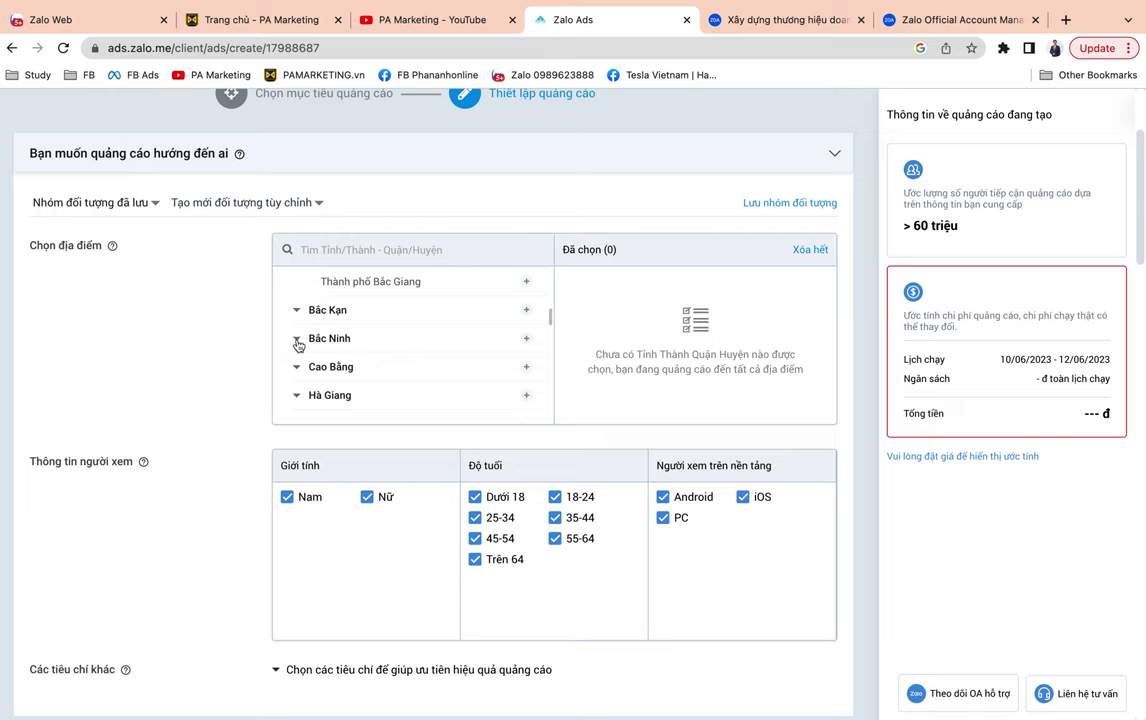
pyautogui.click(296, 339)
pyautogui.scroll(-3, 471, 340)
pyautogui.scroll(-2, 473, 343)
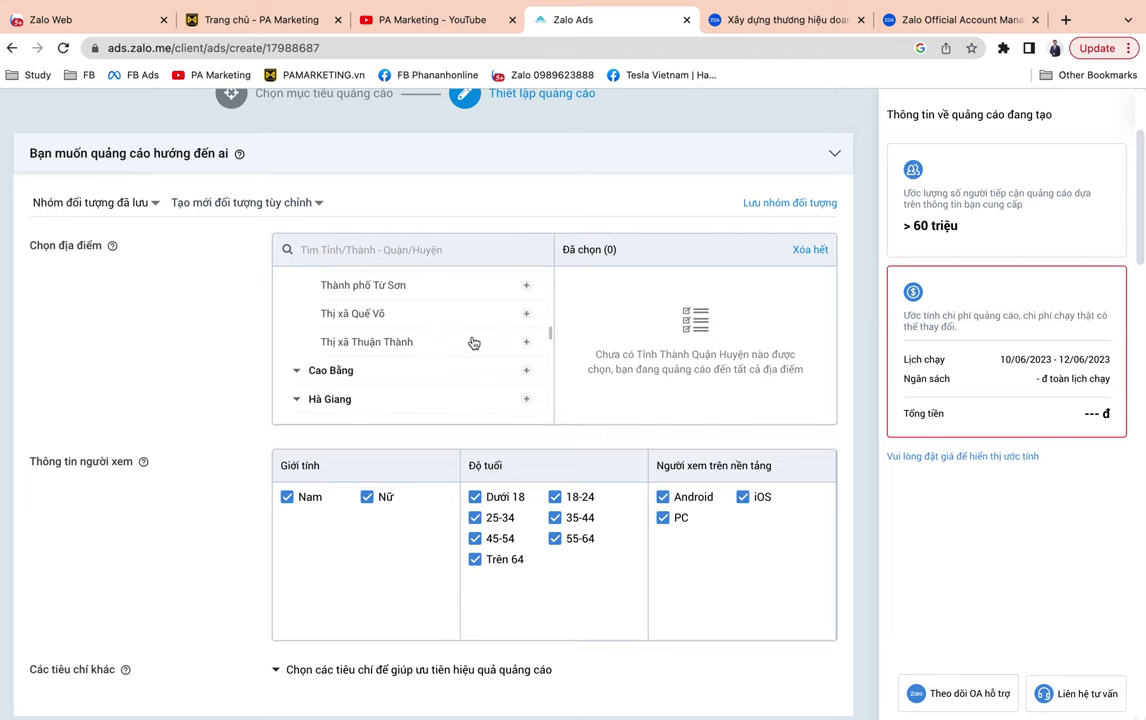
pyautogui.scroll(-1, 473, 343)
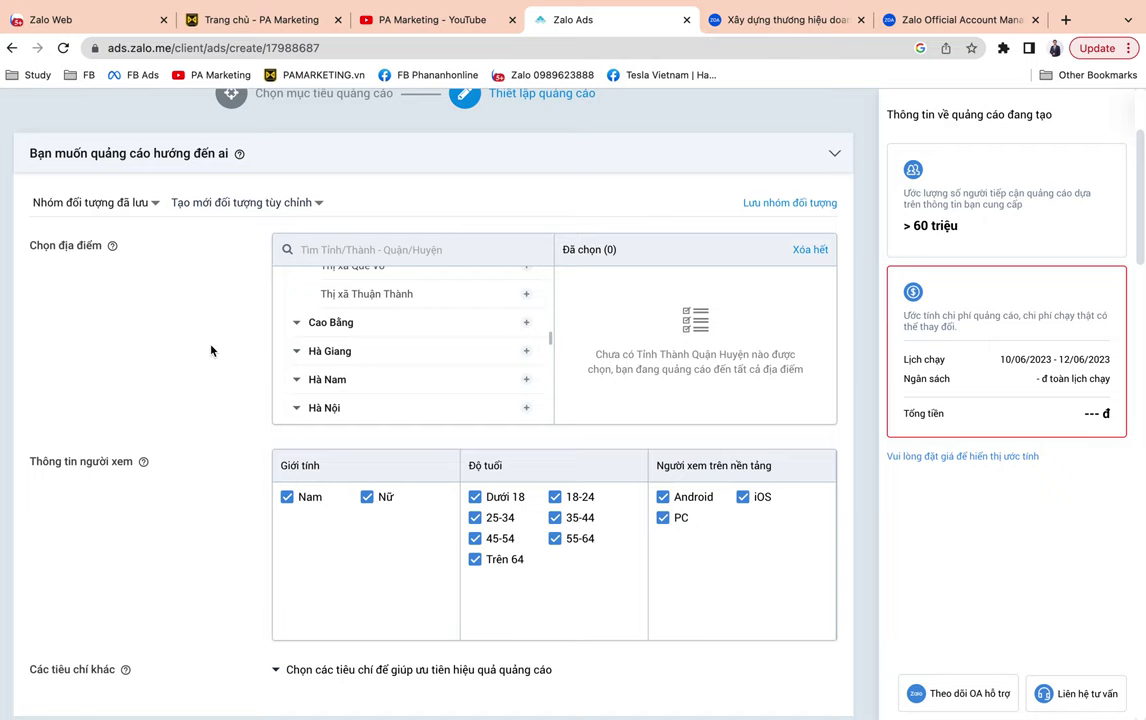
pyautogui.scroll(5, 355, 357)
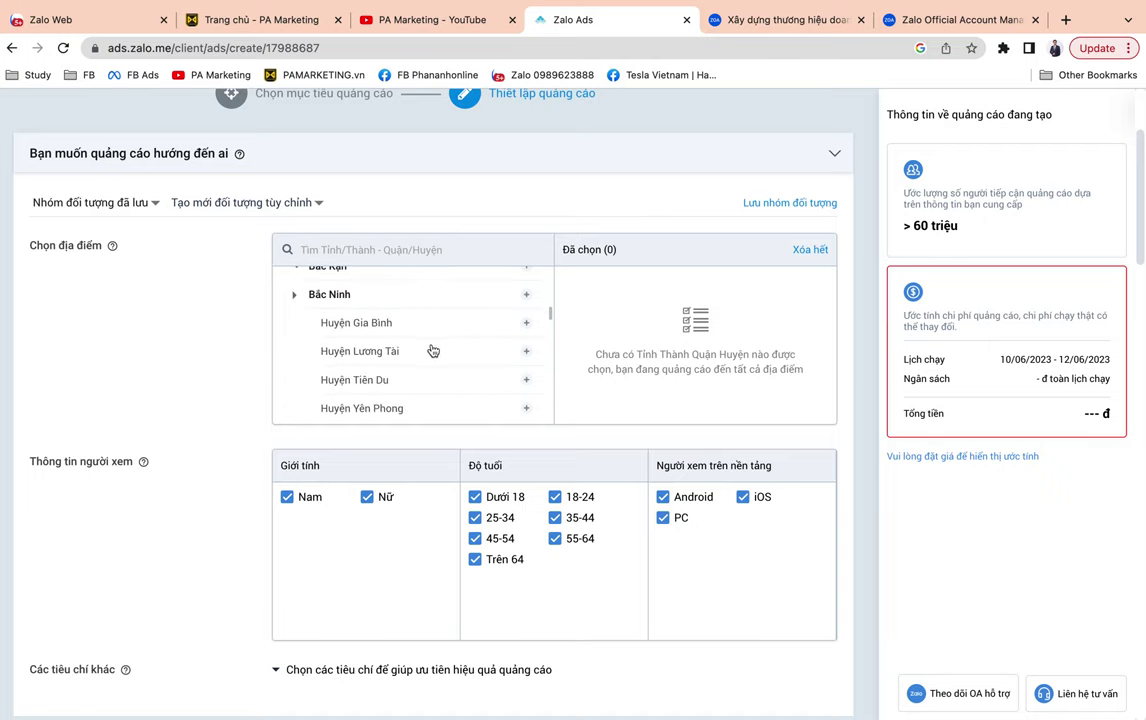
pyautogui.scroll(2, 432, 350)
pyautogui.scroll(5, 432, 350)
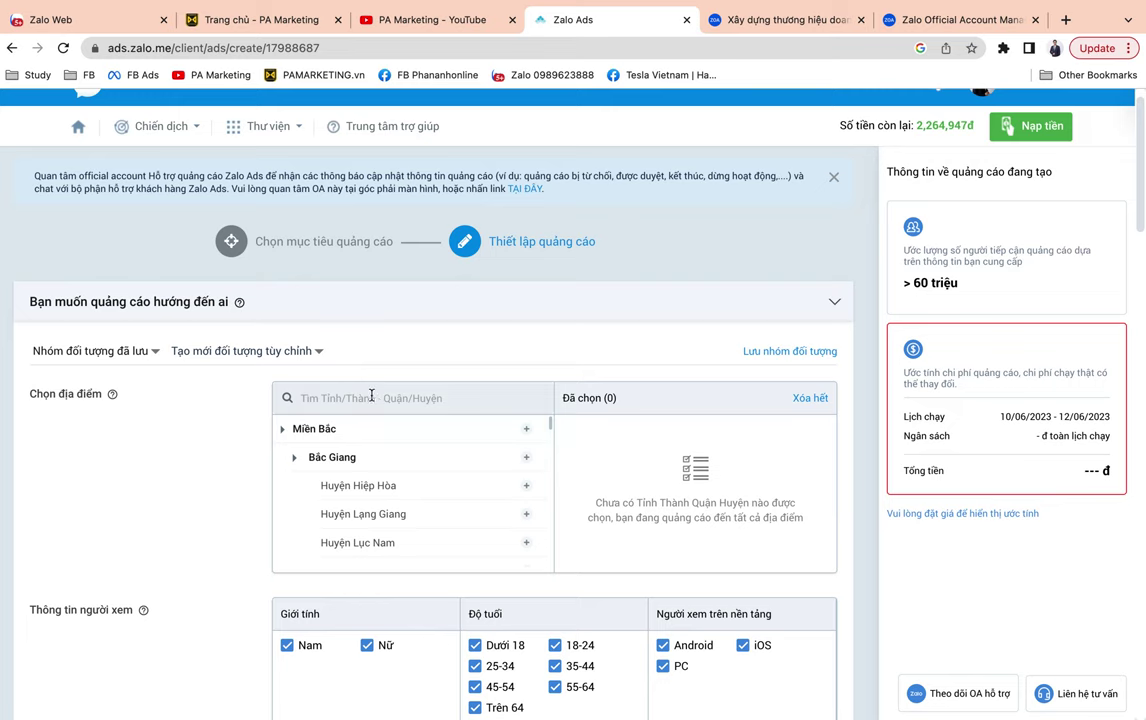
# Search for 'hà nội' and add Hà Nội to the chosen locations.
pyautogui.click(371, 397)
pyautogui.write('hanoi')
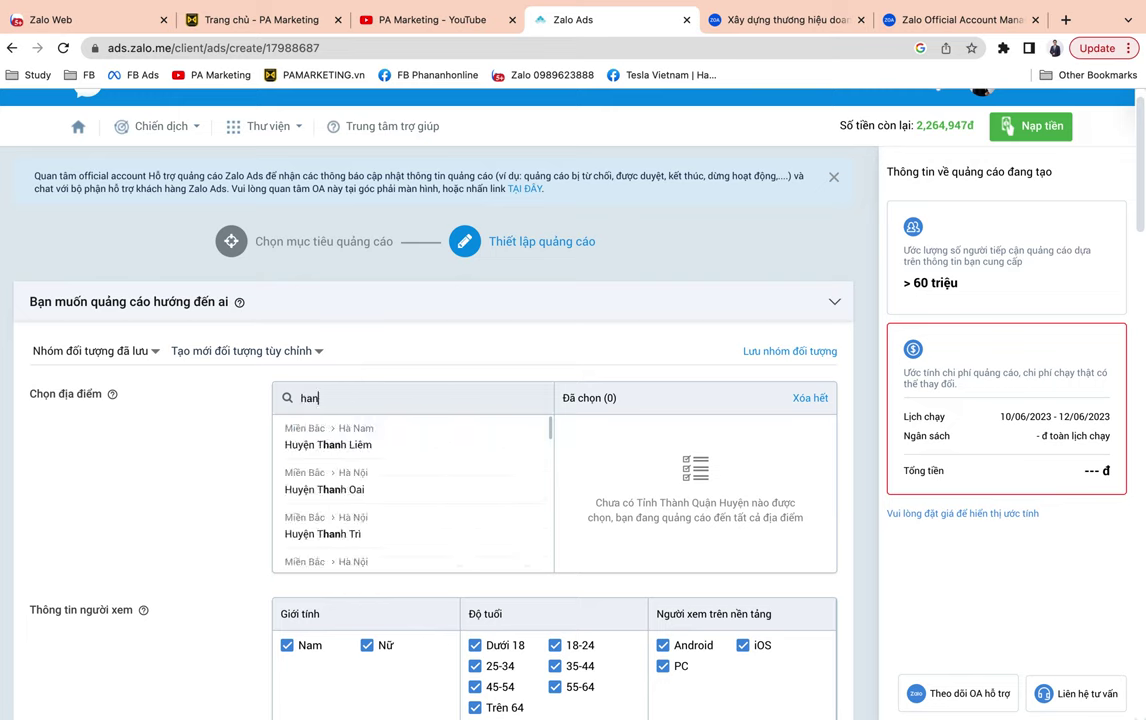
pyautogui.press('BackSpace')
pyautogui.press('BackSpace')
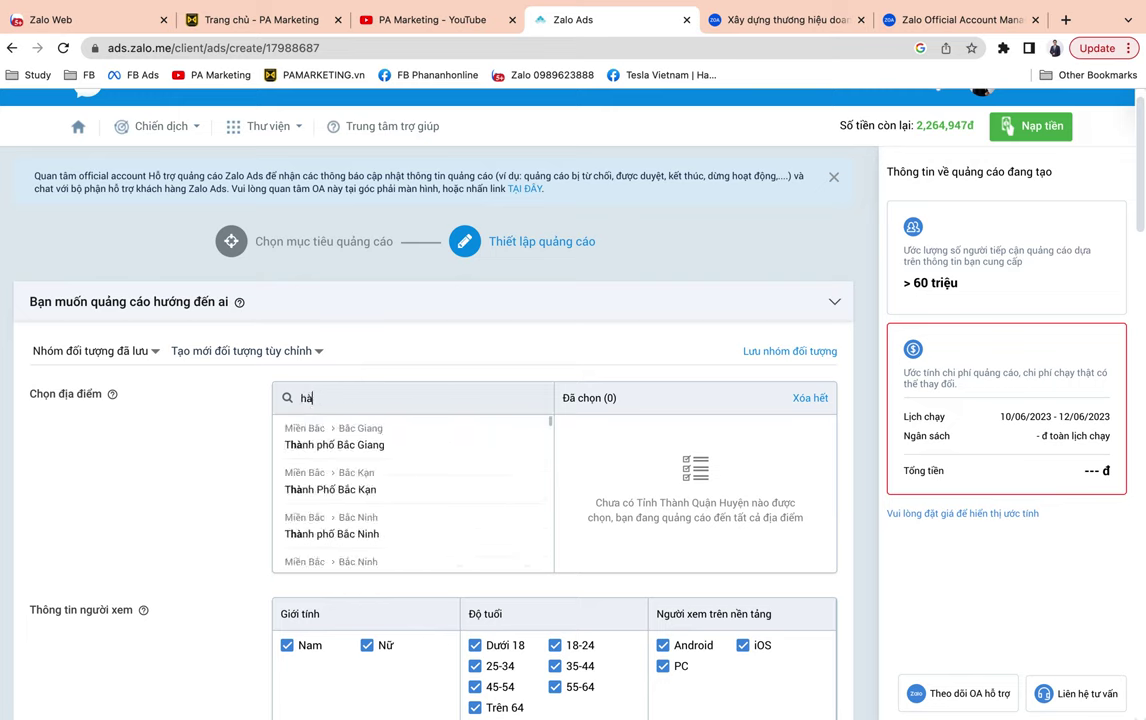
pyautogui.scroll(-3, 418, 436)
pyautogui.write('f')
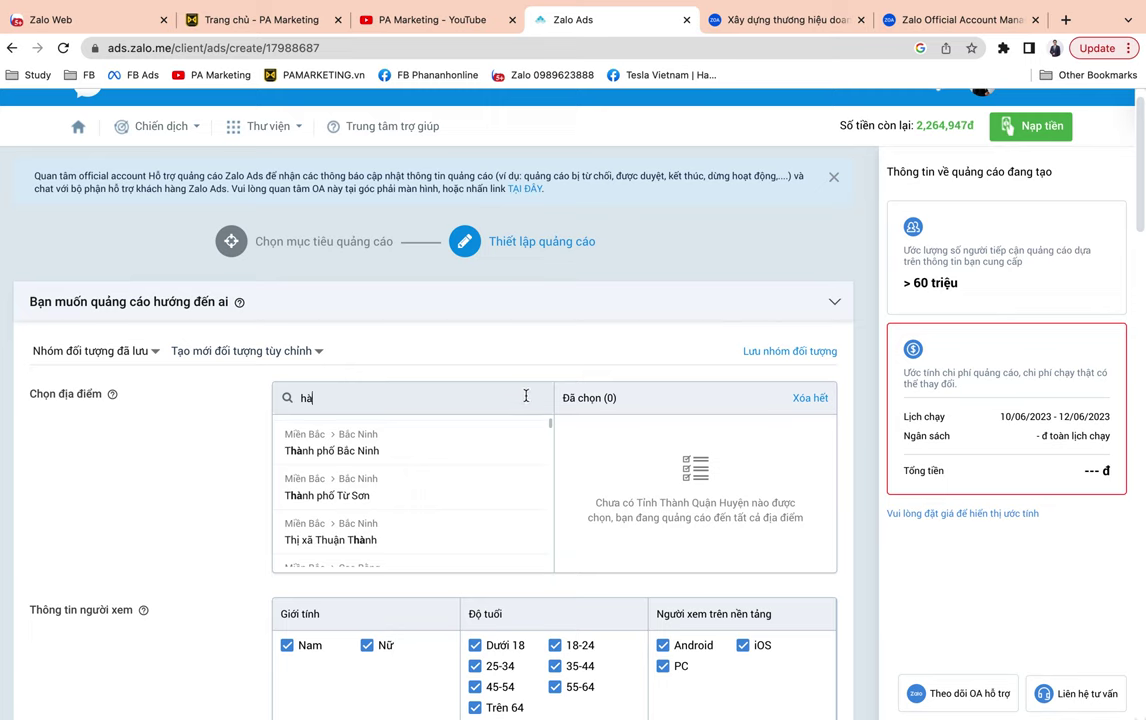
pyautogui.write(' nooij')
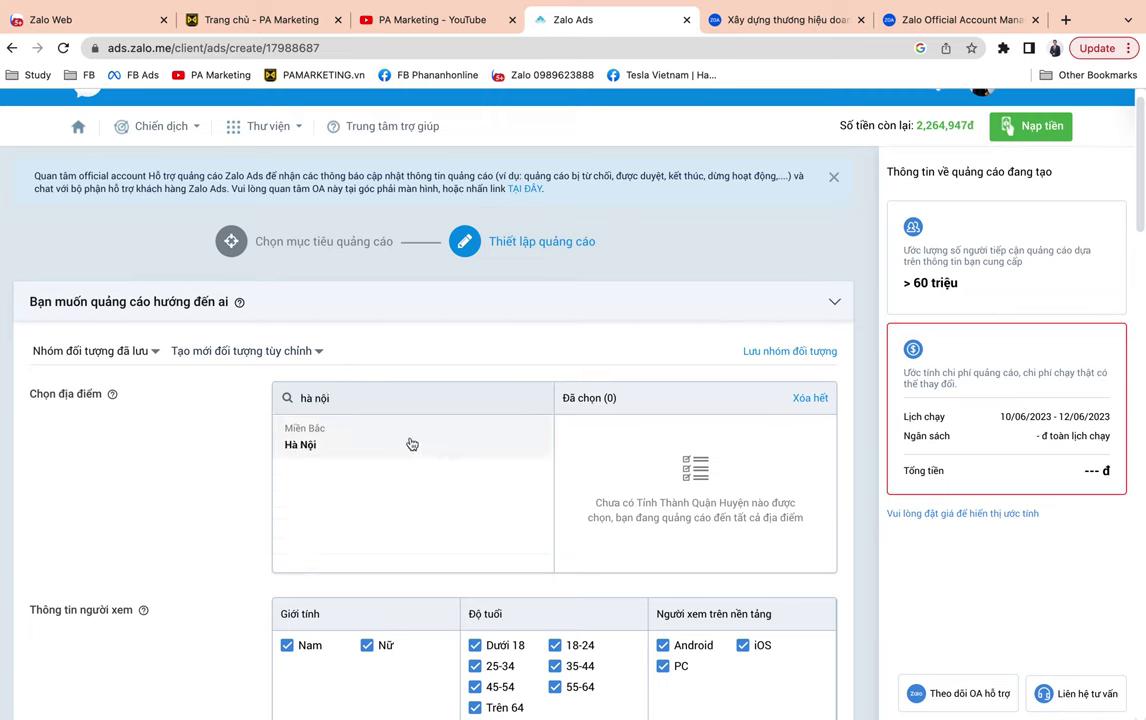
pyautogui.click(395, 441)
# Remove the Sóc Sơn, Thanh Oai, Thanh Trì and Ứng Hòa districts from the Hà Nội selection.
pyautogui.click(566, 428)
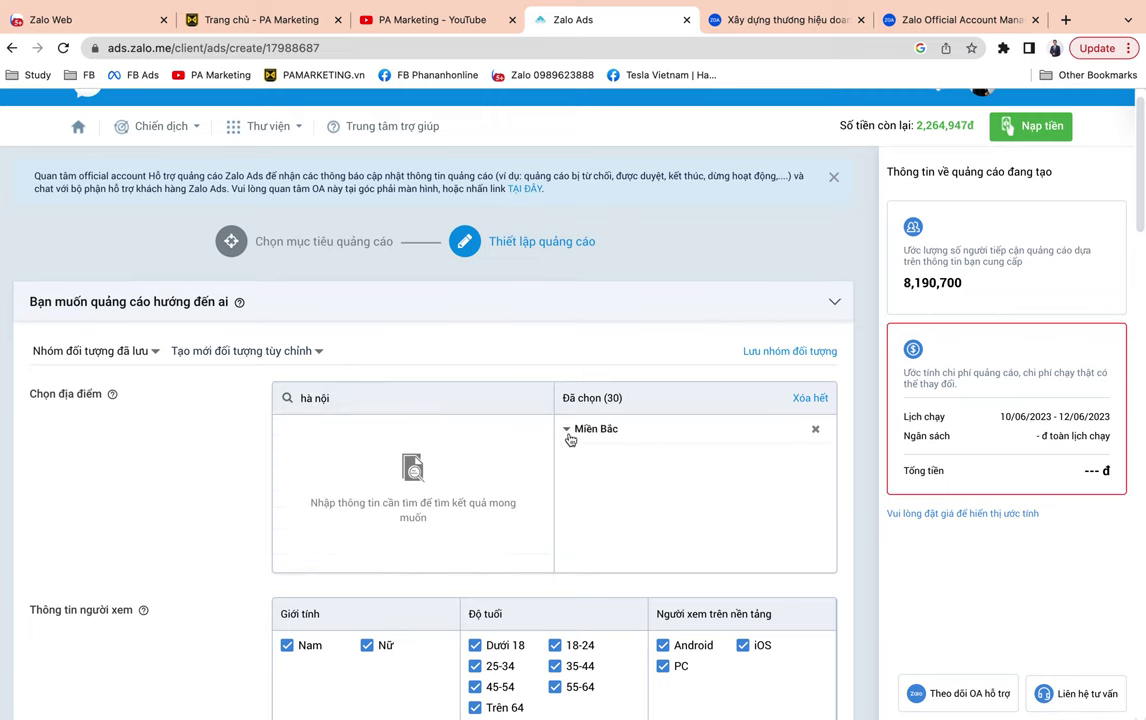
pyautogui.click(604, 457)
pyautogui.scroll(-5, 657, 468)
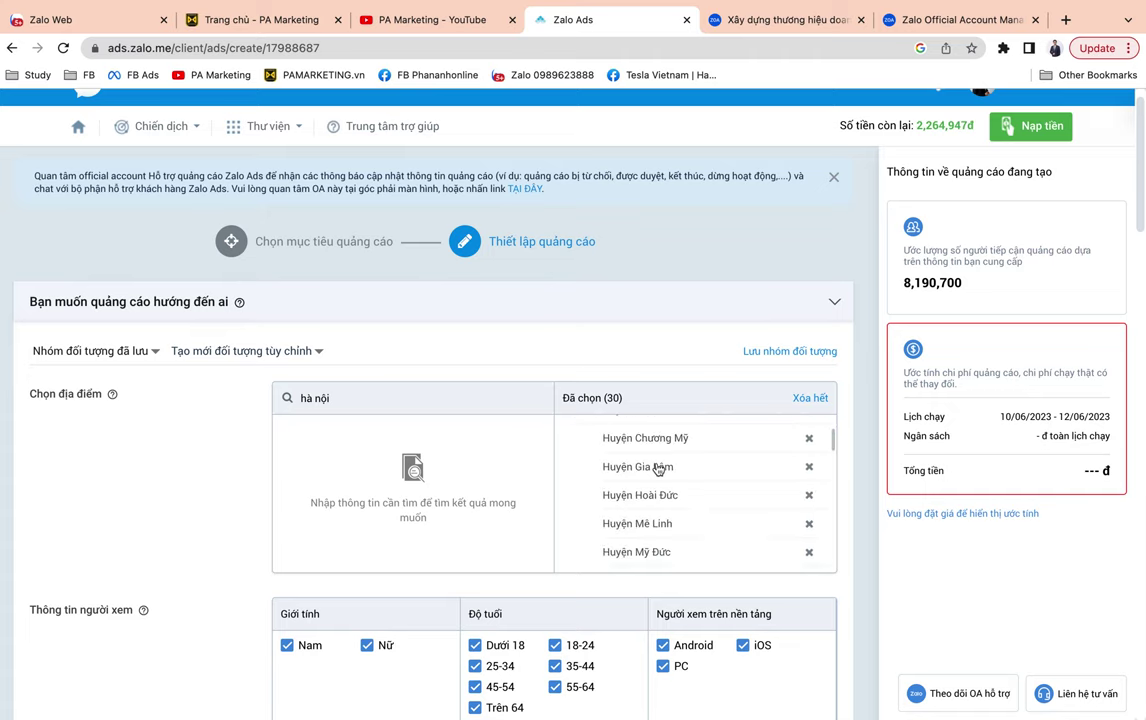
pyautogui.scroll(-3, 657, 468)
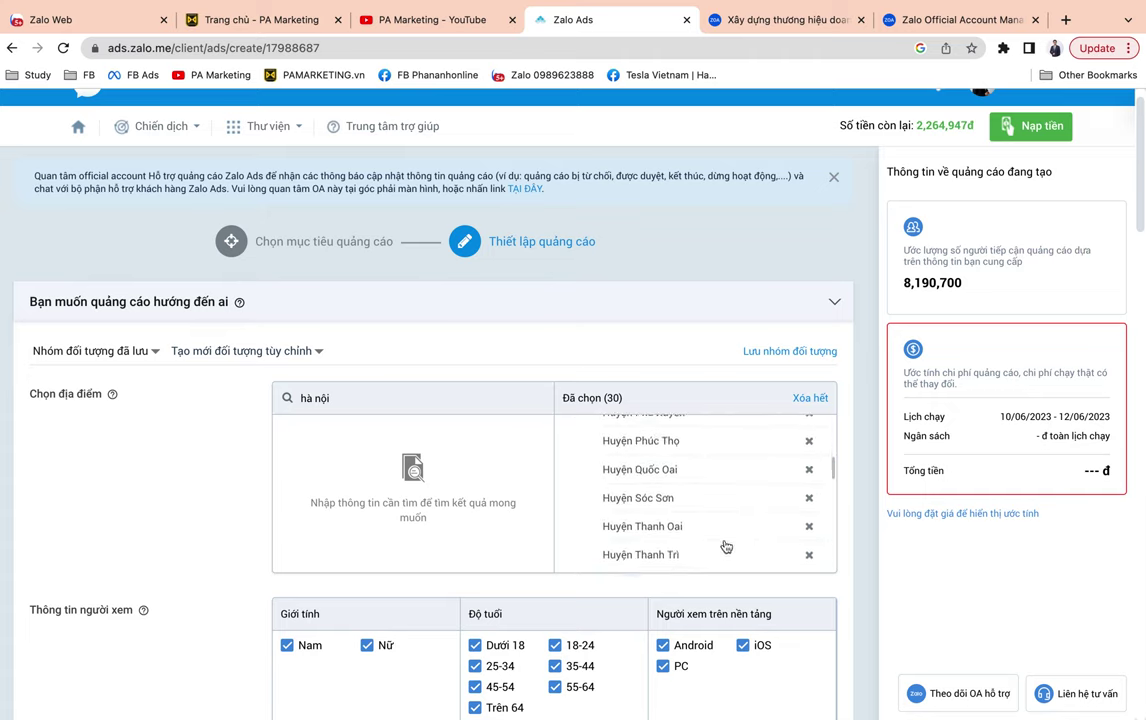
pyautogui.scroll(-1, 805, 527)
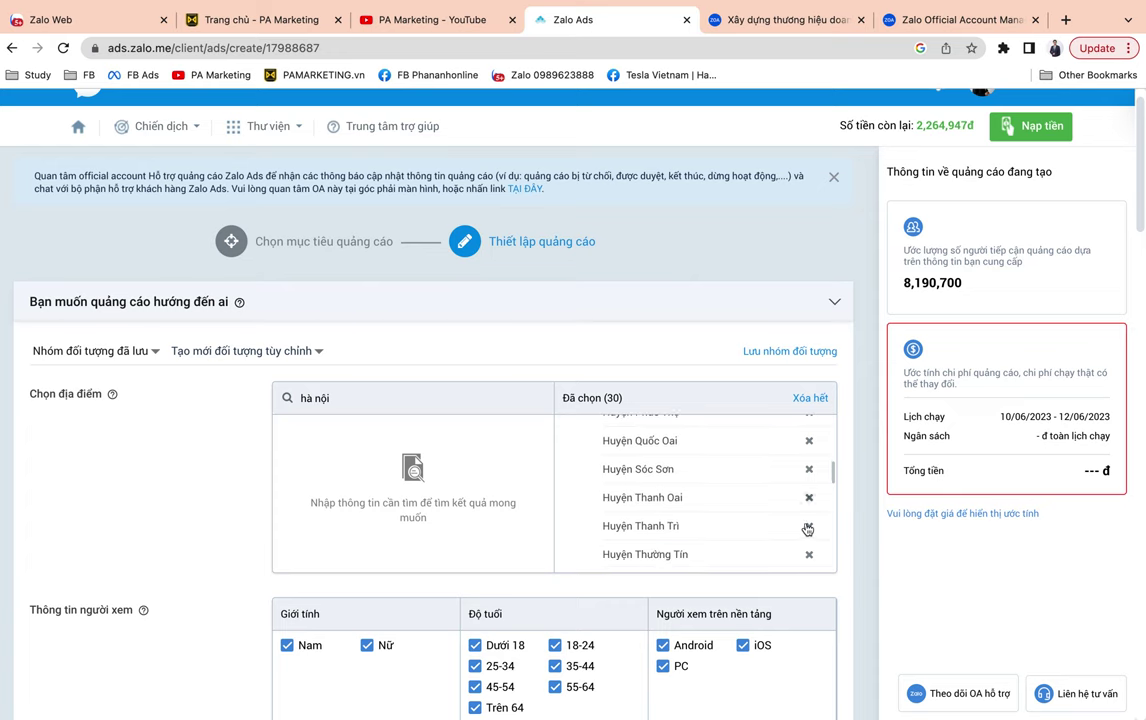
pyautogui.click(809, 470)
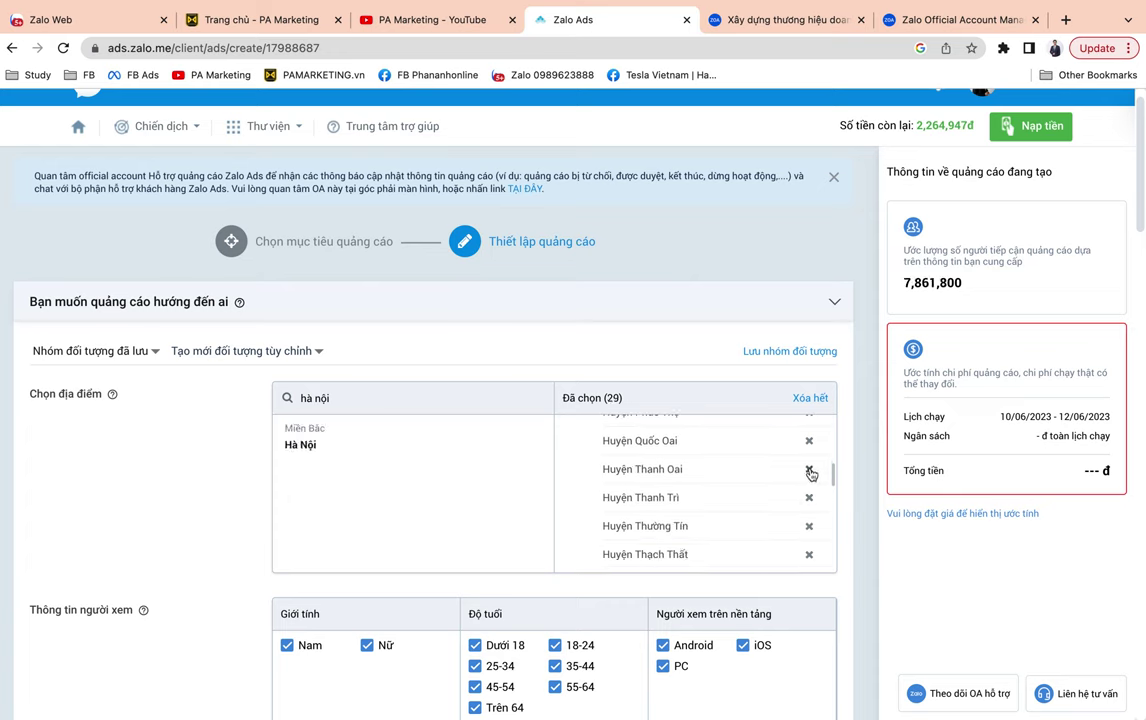
pyautogui.click(809, 470)
pyautogui.click(809, 470)
pyautogui.scroll(-2, 737, 490)
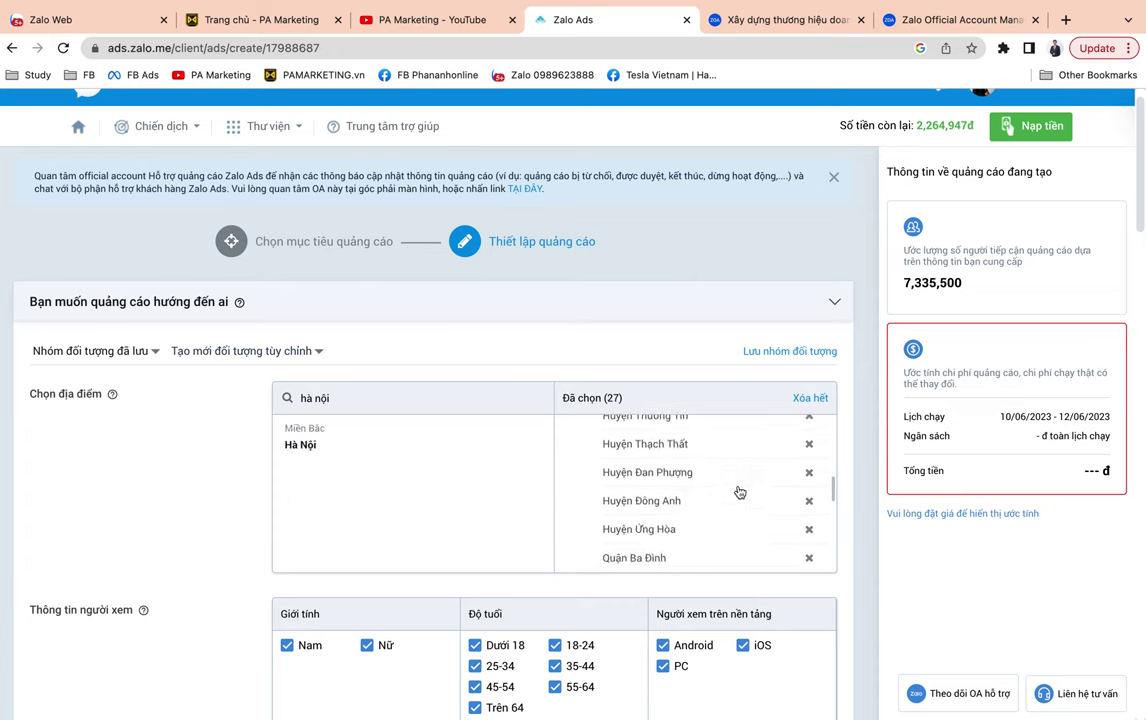
pyautogui.click(809, 500)
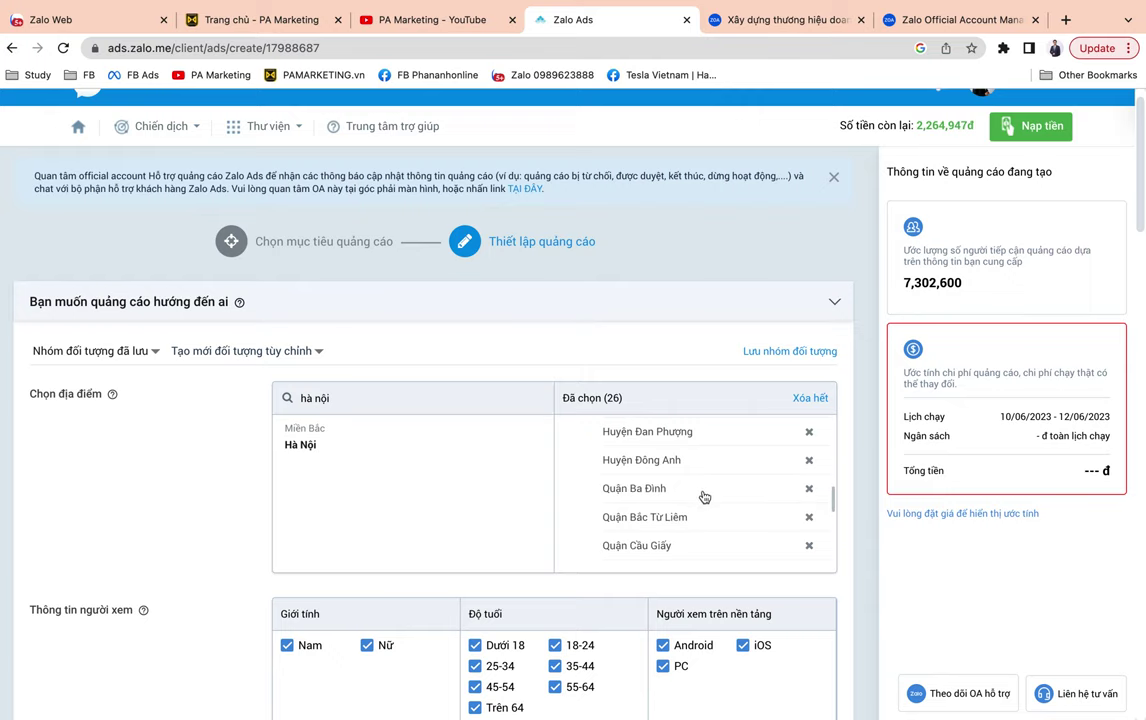
pyautogui.scroll(1, 700, 492)
pyautogui.scroll(4, 687, 489)
pyautogui.scroll(-7, 687, 489)
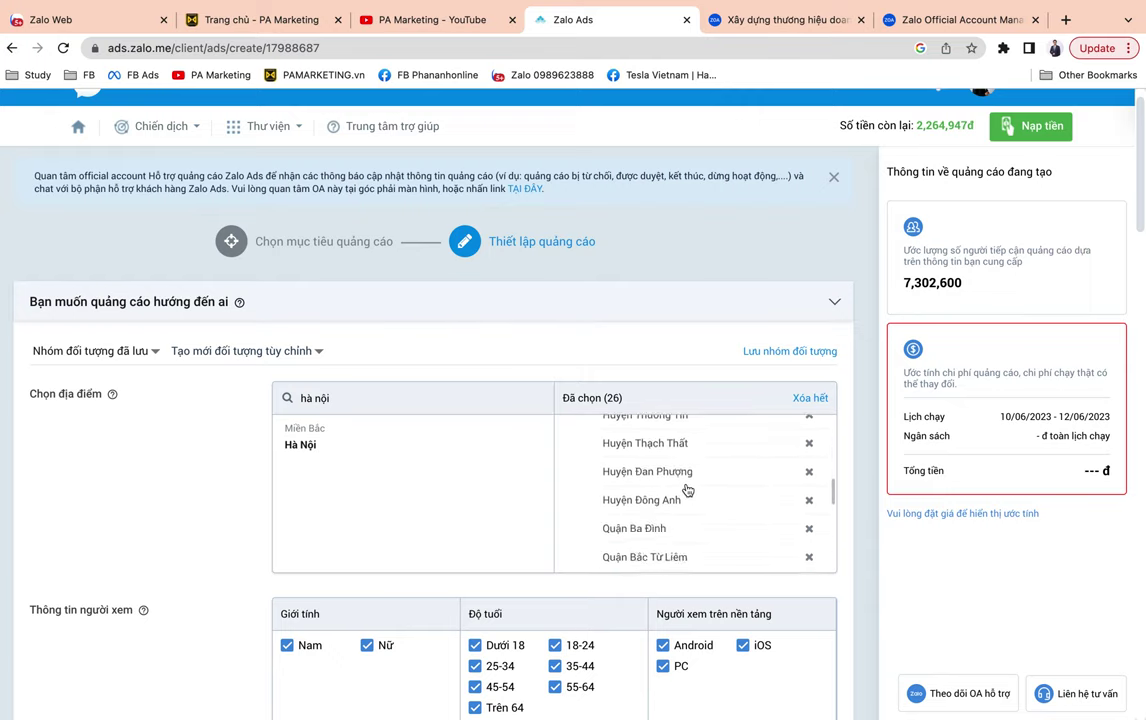
pyautogui.scroll(-1, 463, 492)
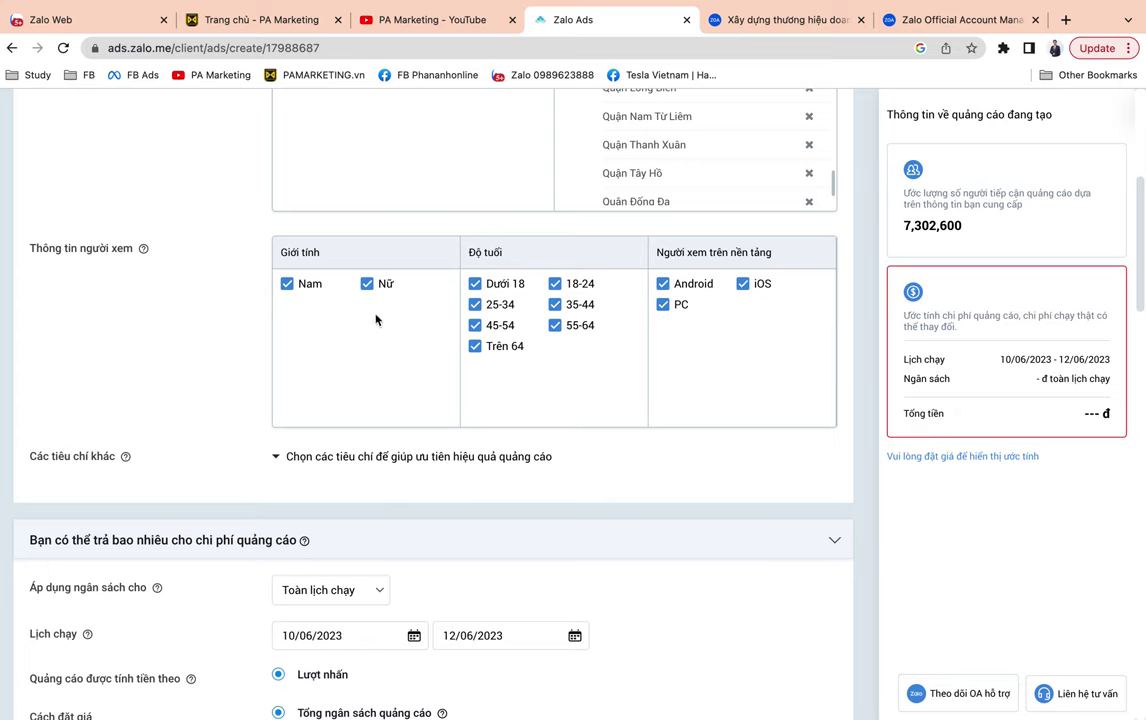
# Toggle men and women off and back on, keeping both genders targeted.
pyautogui.click(287, 285)
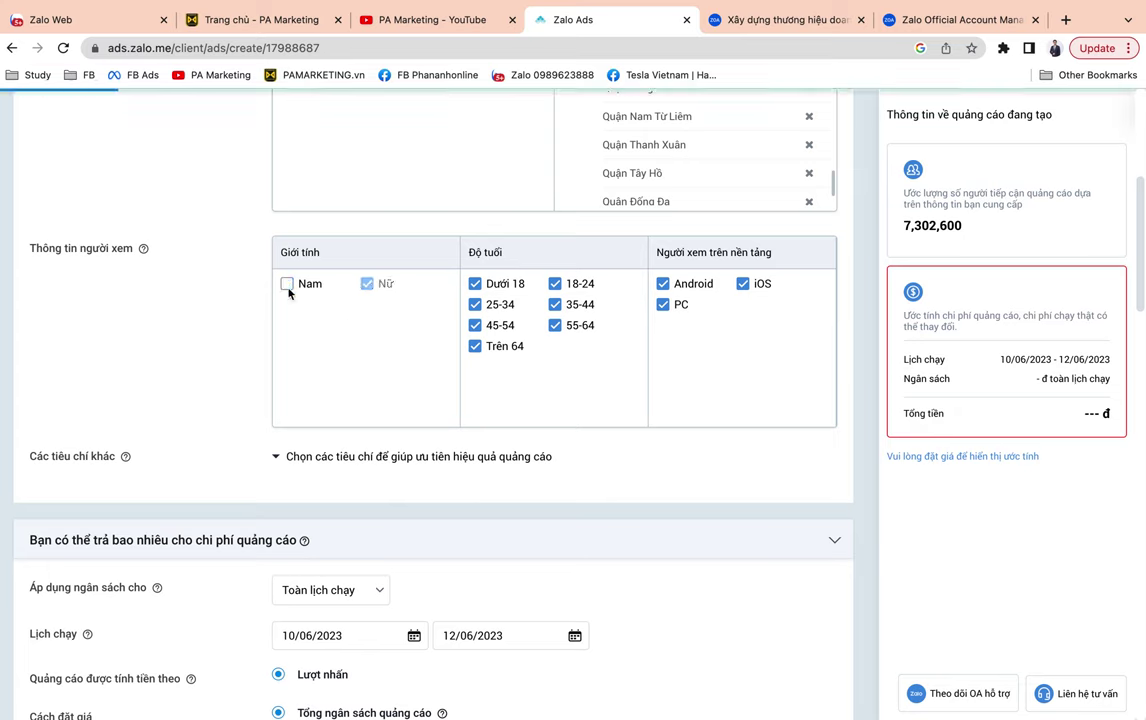
pyautogui.click(287, 284)
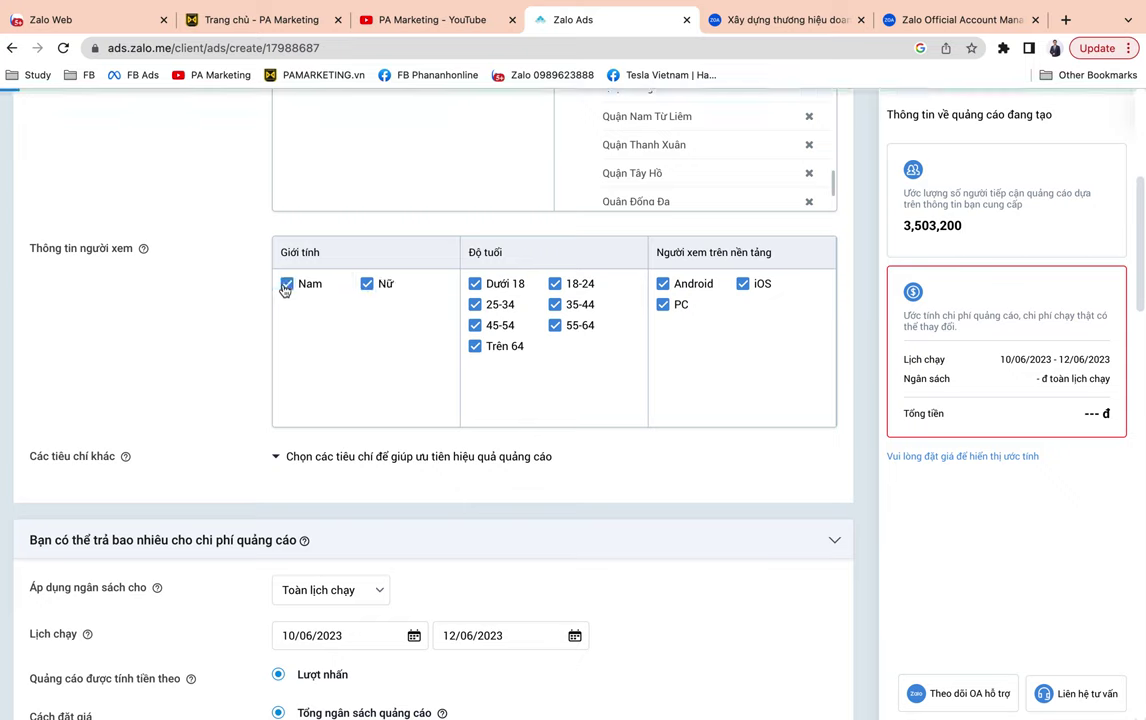
pyautogui.click(369, 286)
pyautogui.click(369, 286)
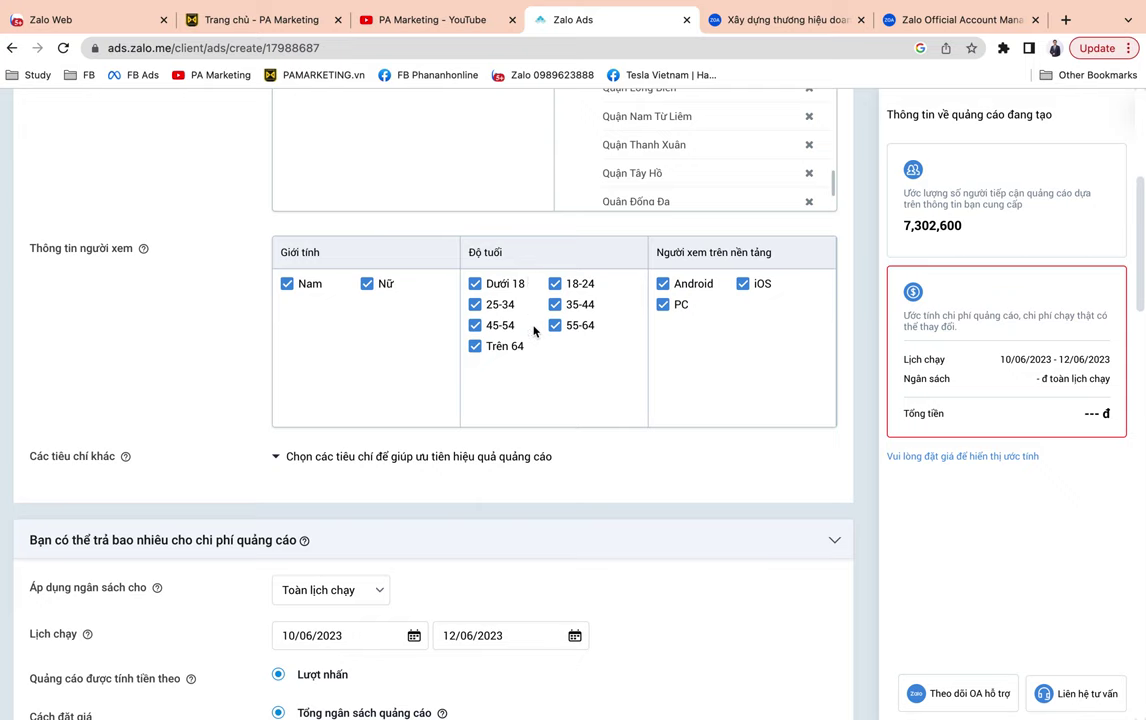
# Untick the Dưới 18, 45-54, 55-64 and Trên 64 age groups, keeping 18-24 and 25-34.
pyautogui.click(509, 289)
pyautogui.click(494, 306)
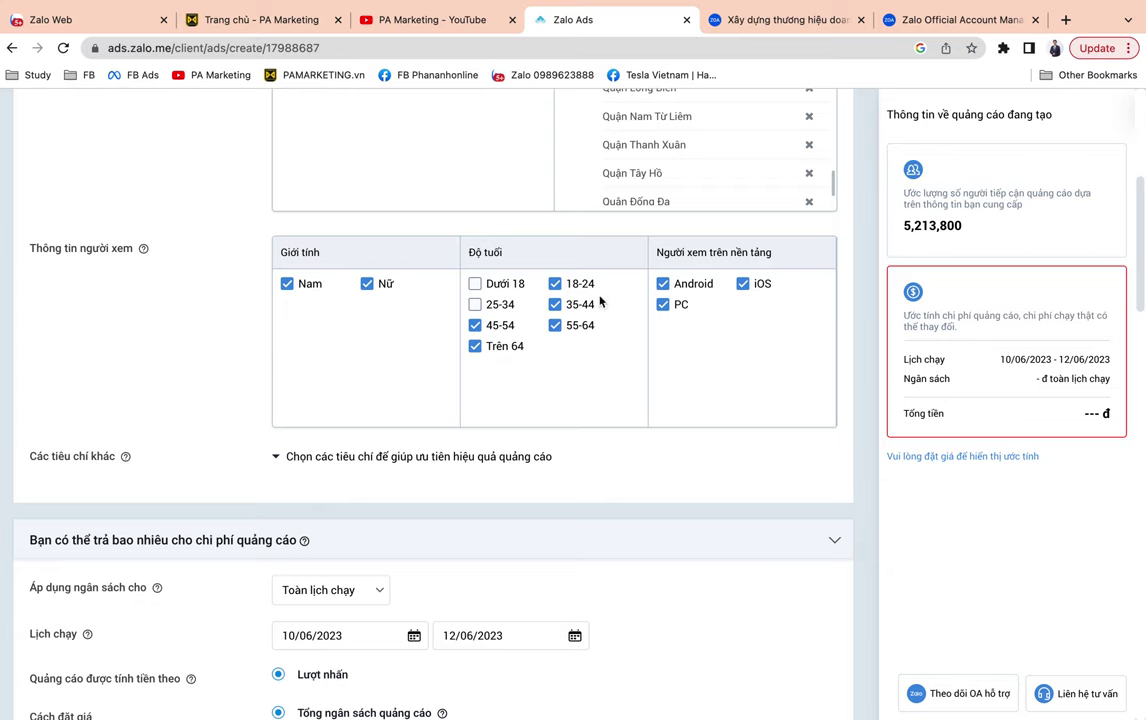
pyautogui.click(555, 284)
pyautogui.click(555, 305)
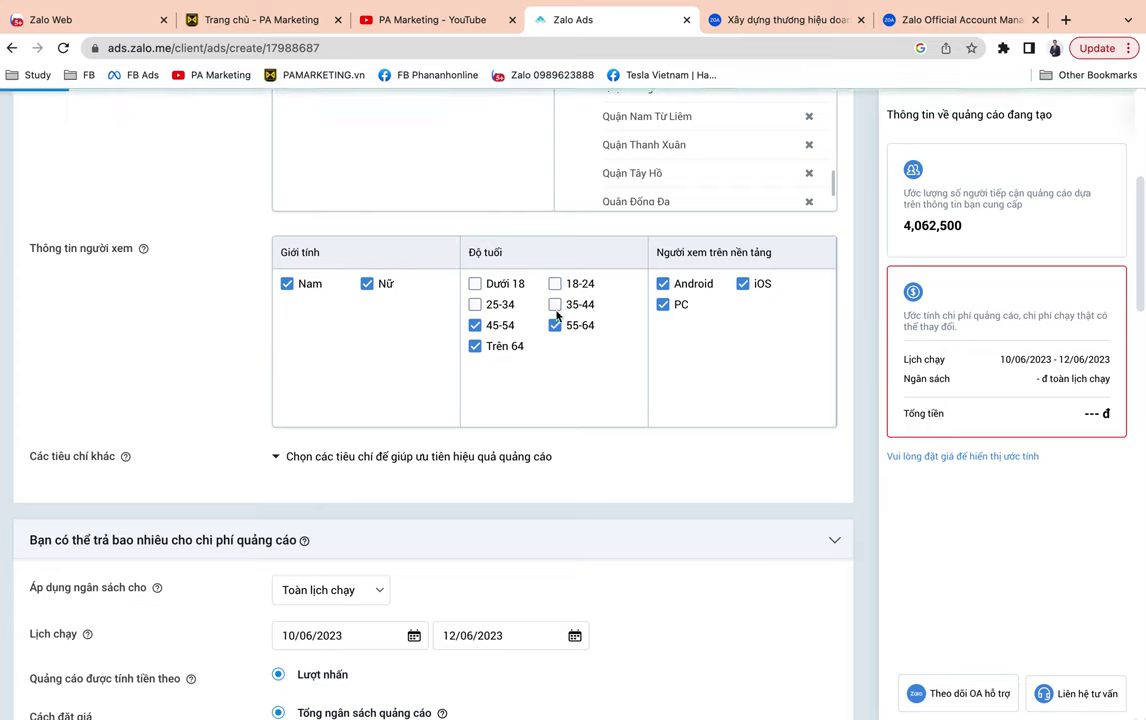
pyautogui.click(555, 325)
pyautogui.click(475, 325)
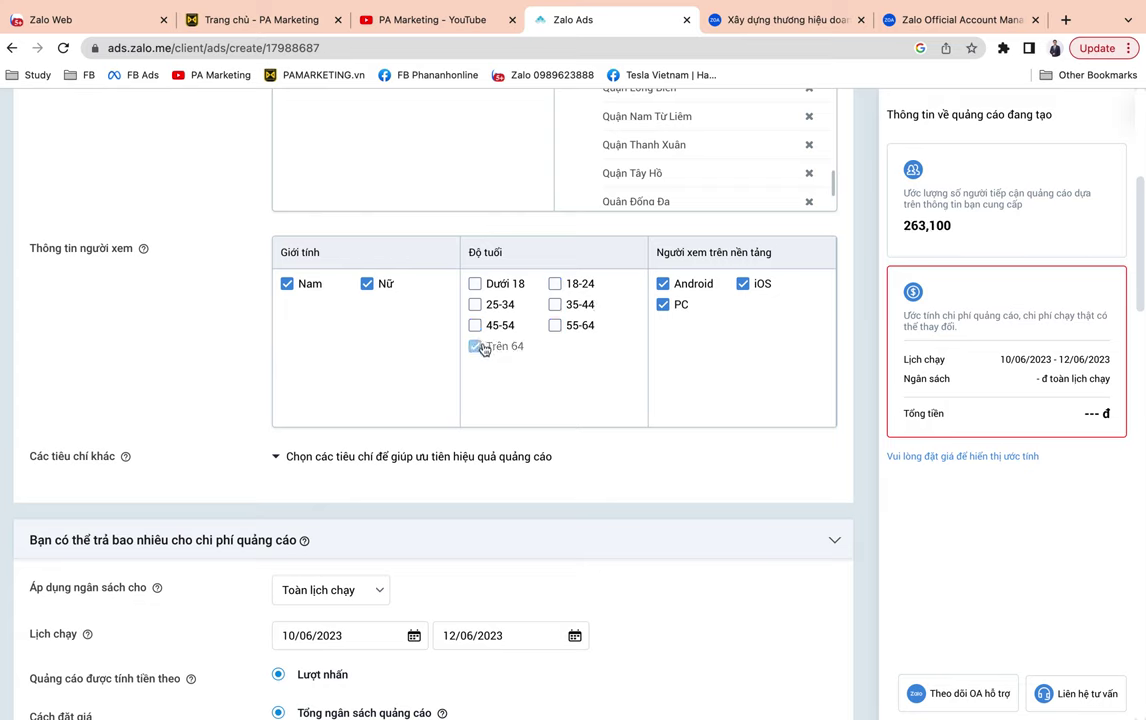
pyautogui.click(558, 285)
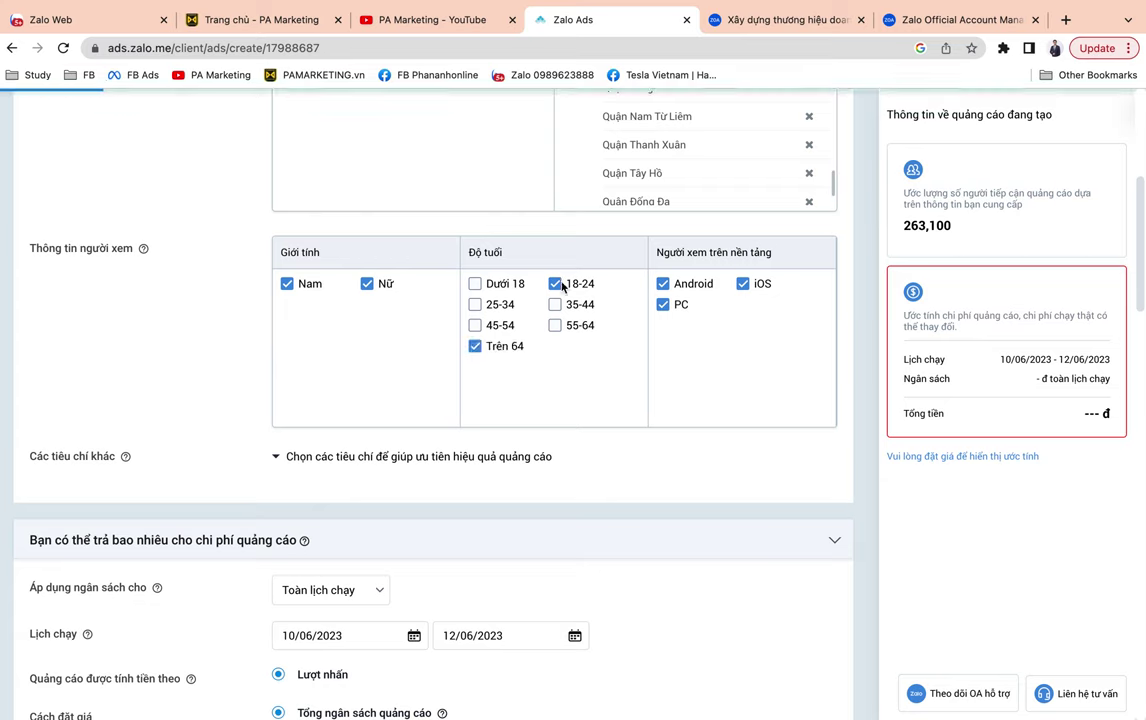
pyautogui.click(485, 304)
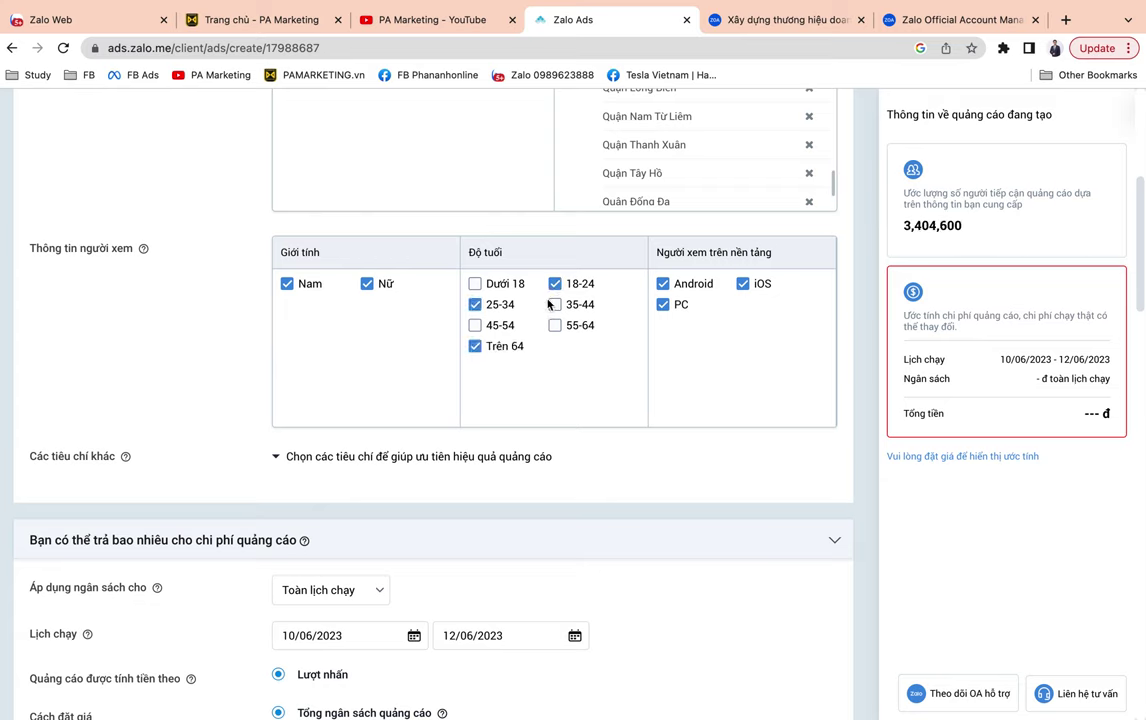
pyautogui.click(498, 350)
# Settle the age targeting on 18-24, 25-34 and 35-44, leaving Dưới 18 unticked.
pyautogui.click(556, 306)
pyautogui.click(556, 309)
pyautogui.click(487, 312)
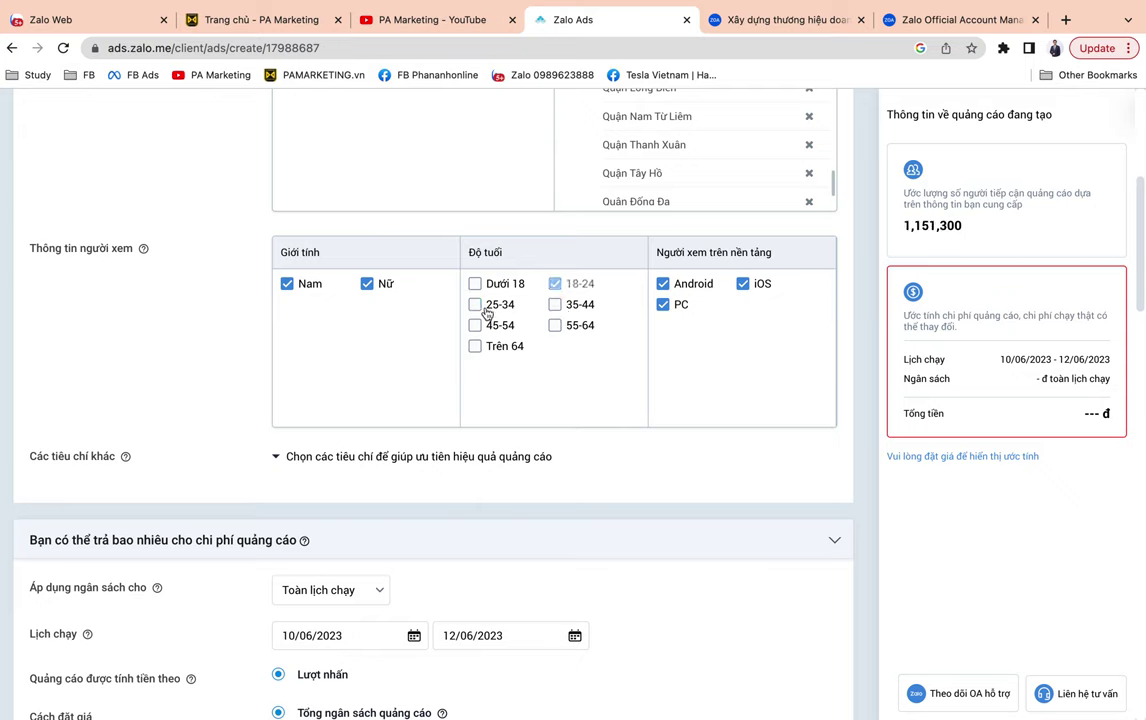
pyautogui.click(509, 285)
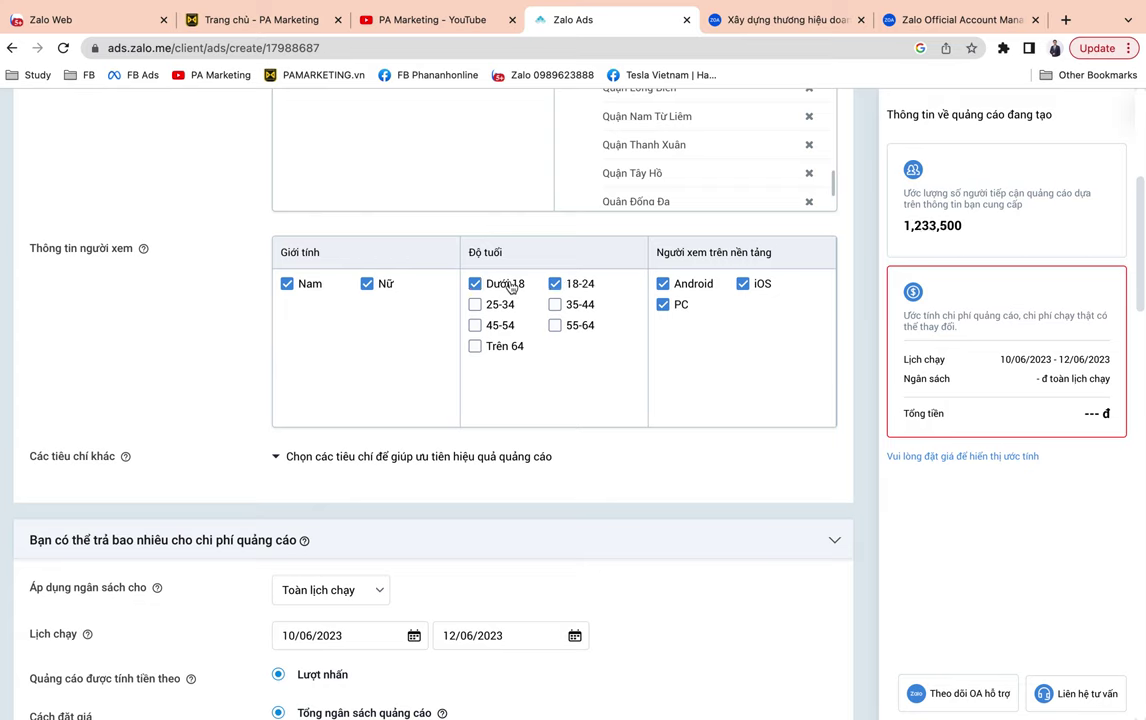
pyautogui.click(577, 286)
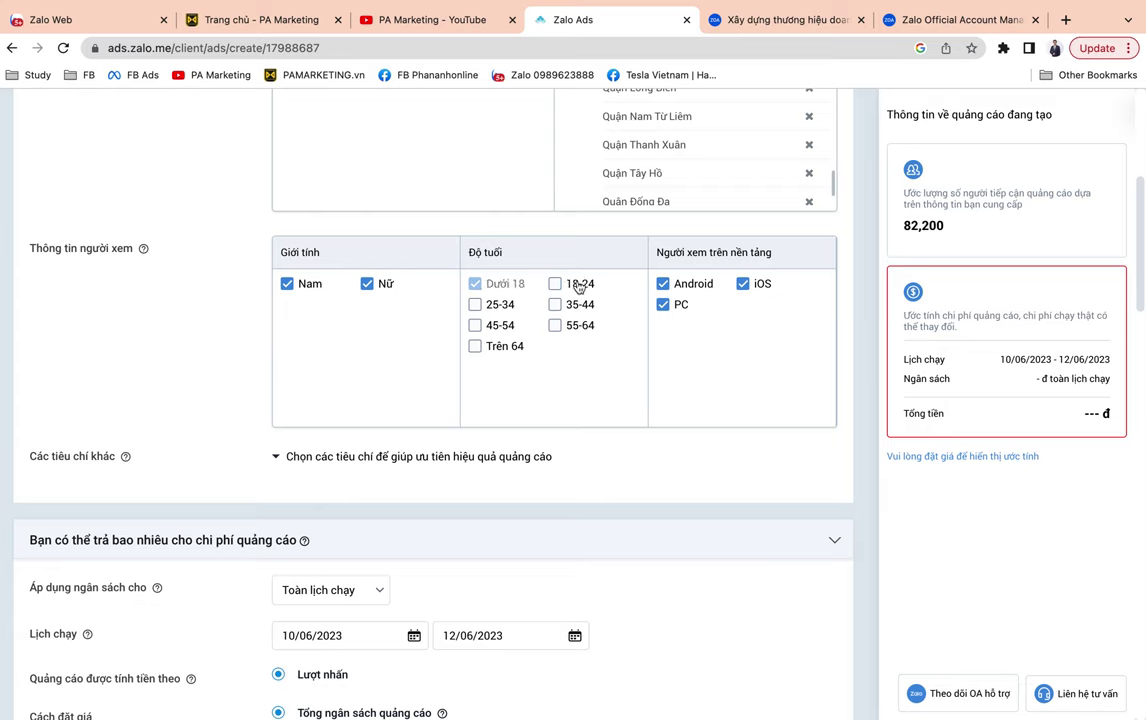
pyautogui.click(556, 284)
pyautogui.click(476, 285)
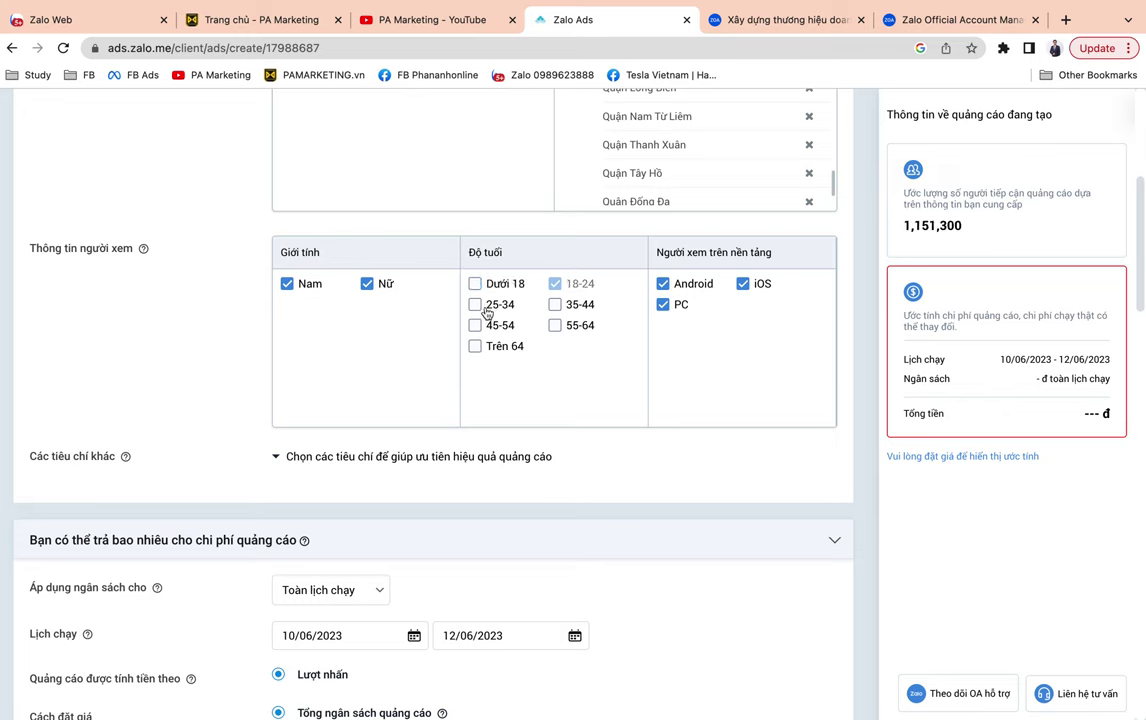
pyautogui.click(486, 310)
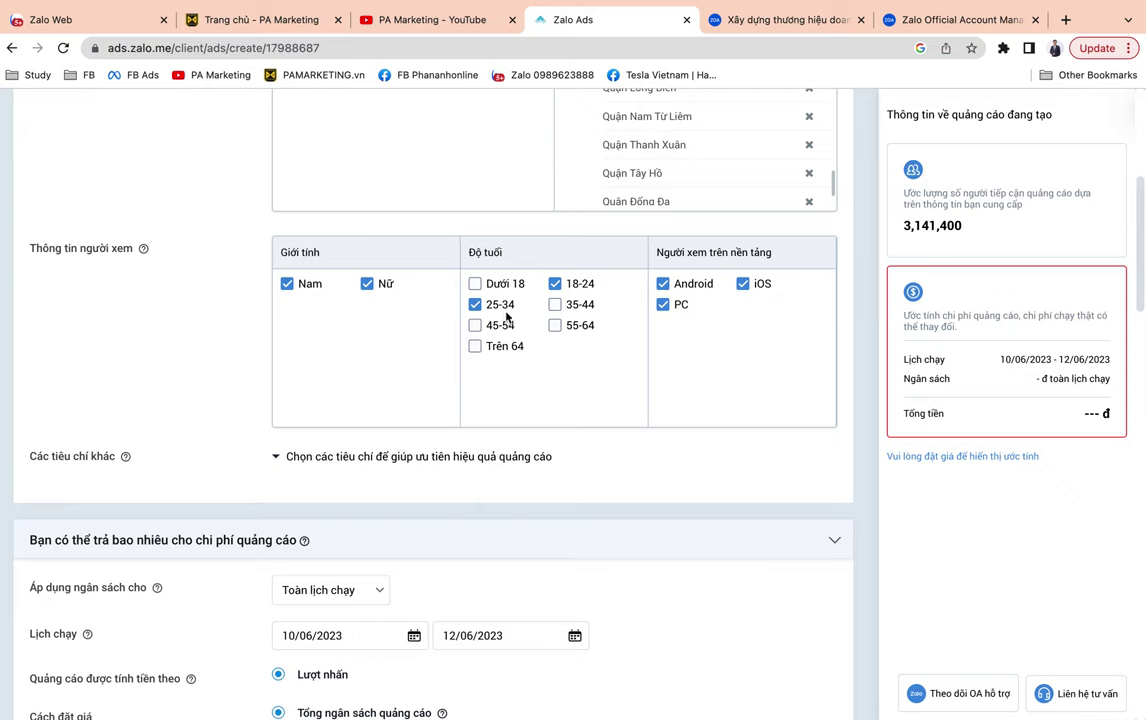
pyautogui.click(556, 312)
# Browse the Nhân khẩu học options: marital status, occupation, income, education and children.
pyautogui.scroll(-3, 717, 351)
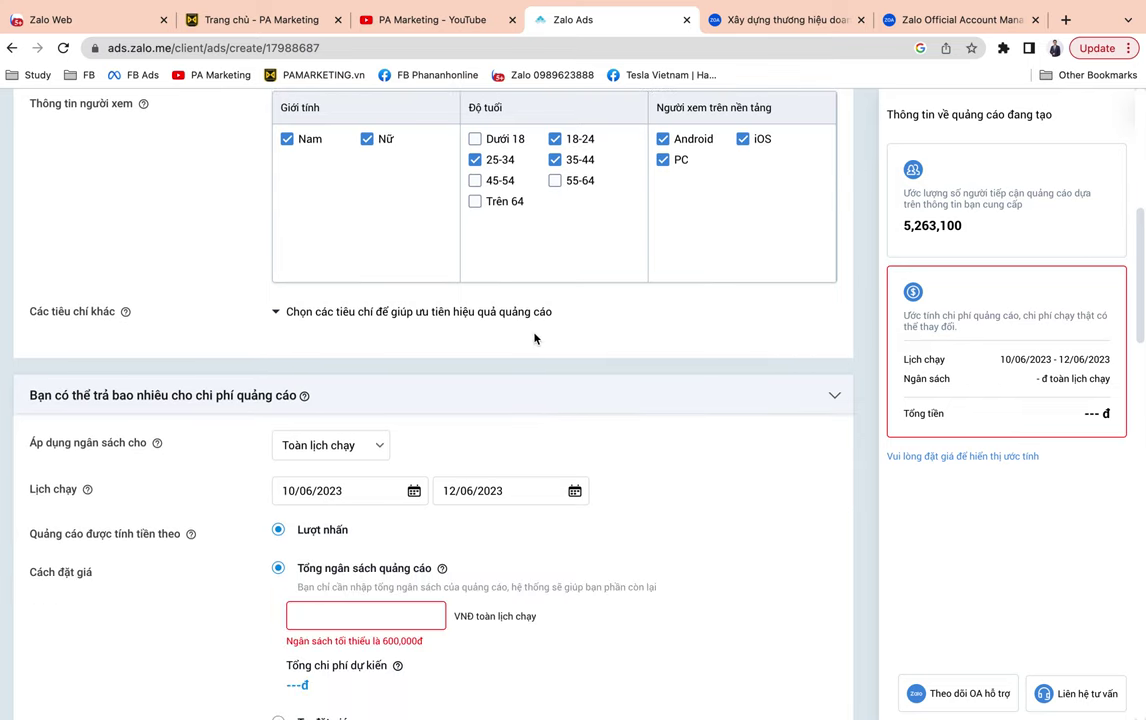
pyautogui.click(412, 311)
pyautogui.scroll(-1, 591, 362)
pyautogui.scroll(-1, 591, 362)
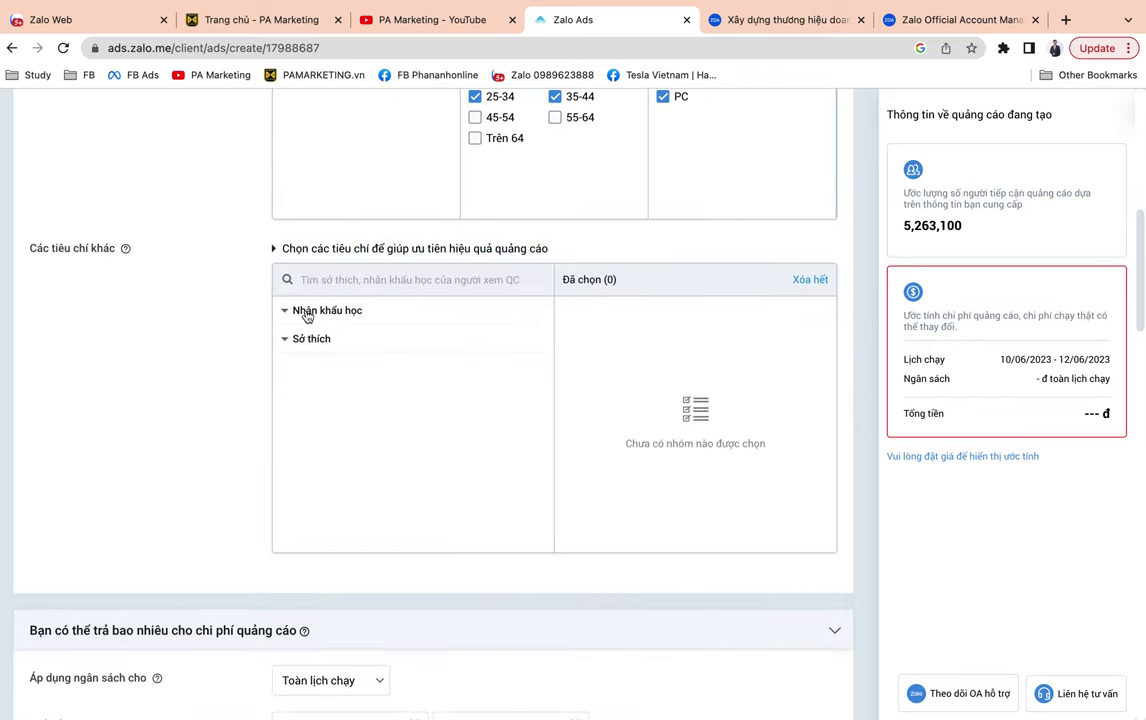
pyautogui.click(307, 310)
pyautogui.scroll(-1, 441, 334)
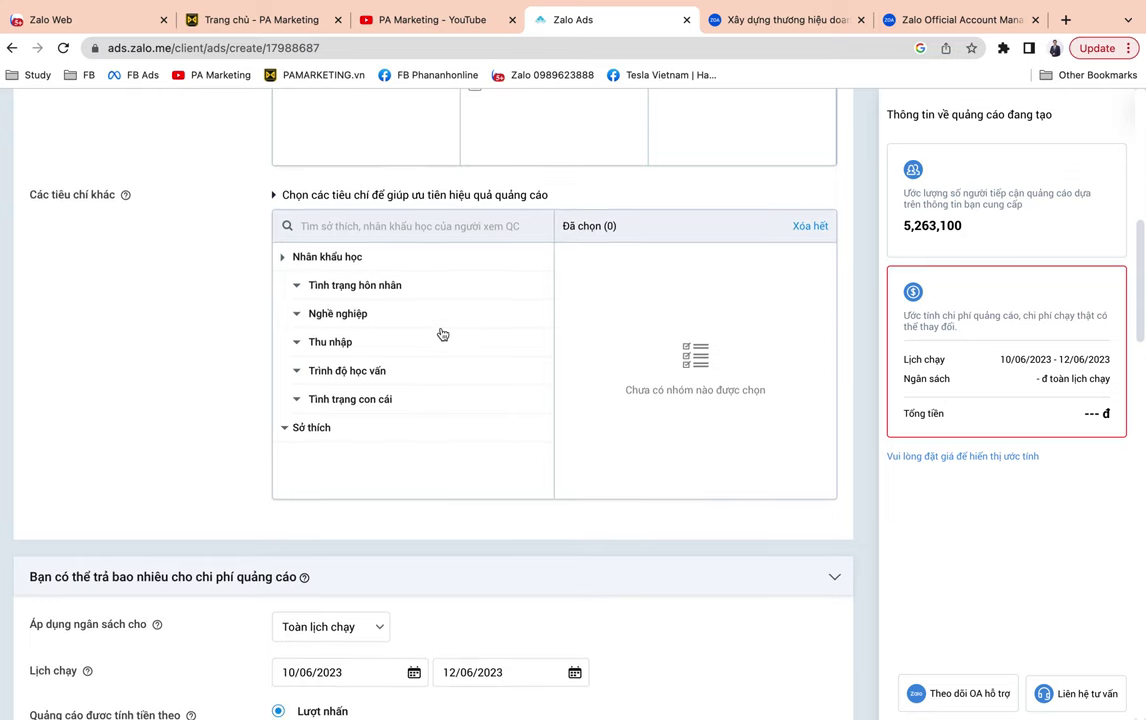
pyautogui.click(326, 292)
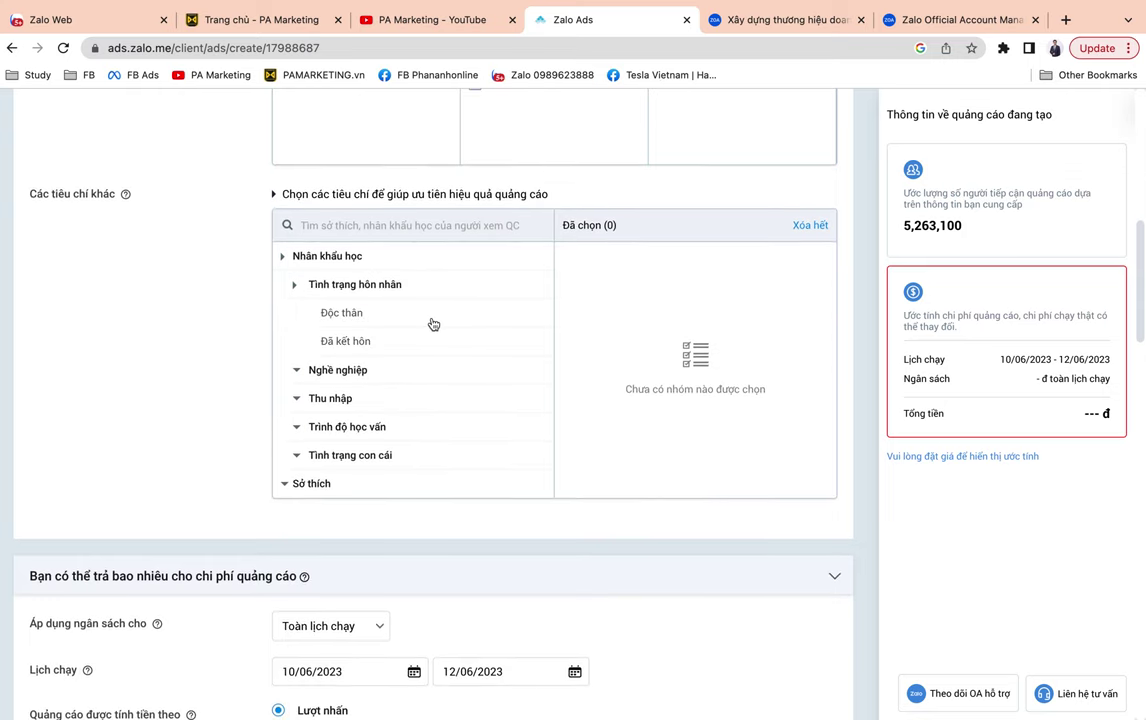
pyautogui.scroll(-1, 385, 292)
pyautogui.click(337, 328)
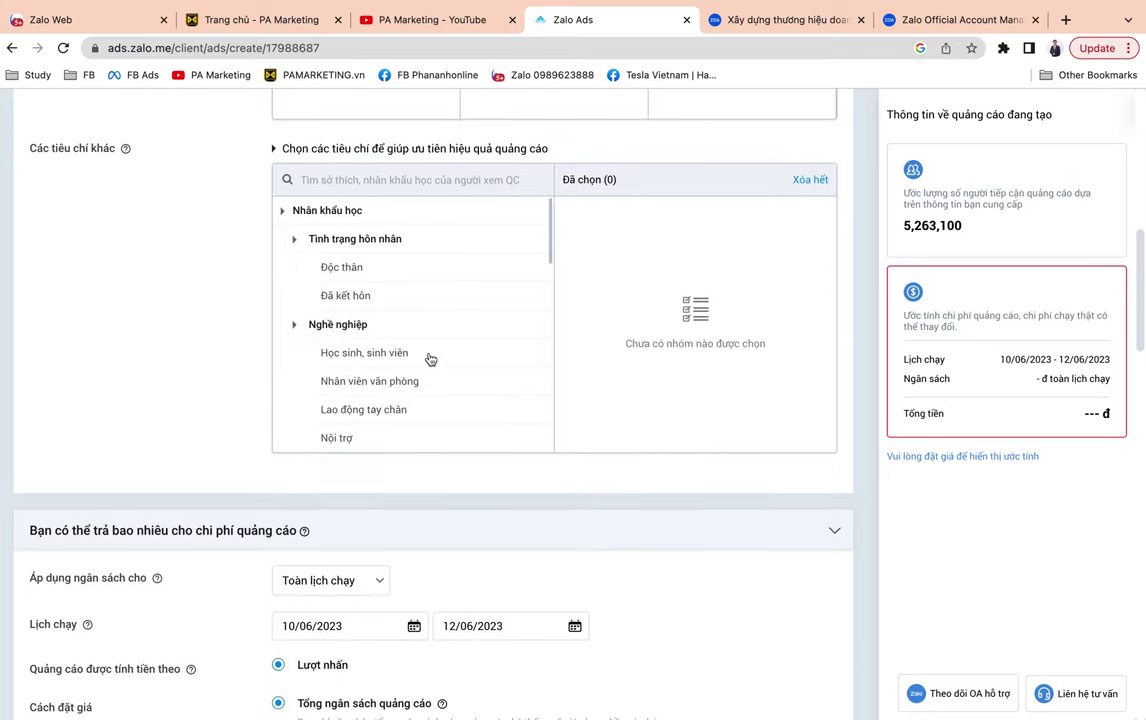
pyautogui.scroll(-2, 430, 358)
pyautogui.scroll(-2, 430, 358)
pyautogui.scroll(-10, 430, 358)
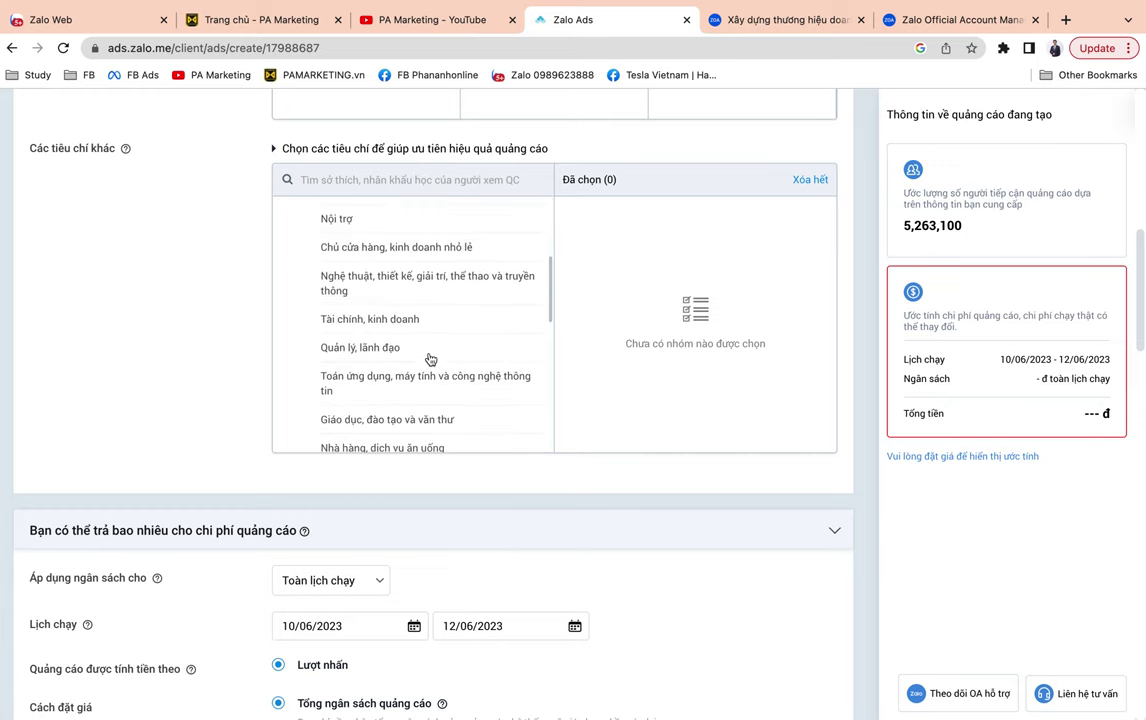
pyautogui.scroll(-6, 430, 358)
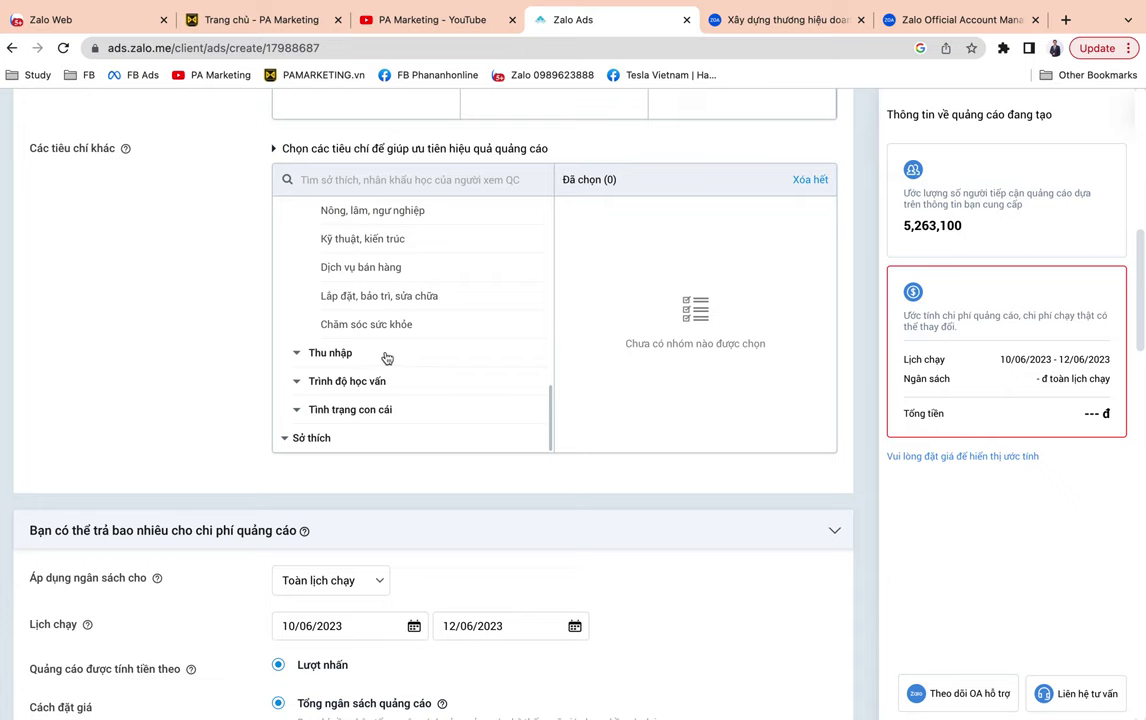
pyautogui.click(386, 357)
pyautogui.scroll(-5, 460, 389)
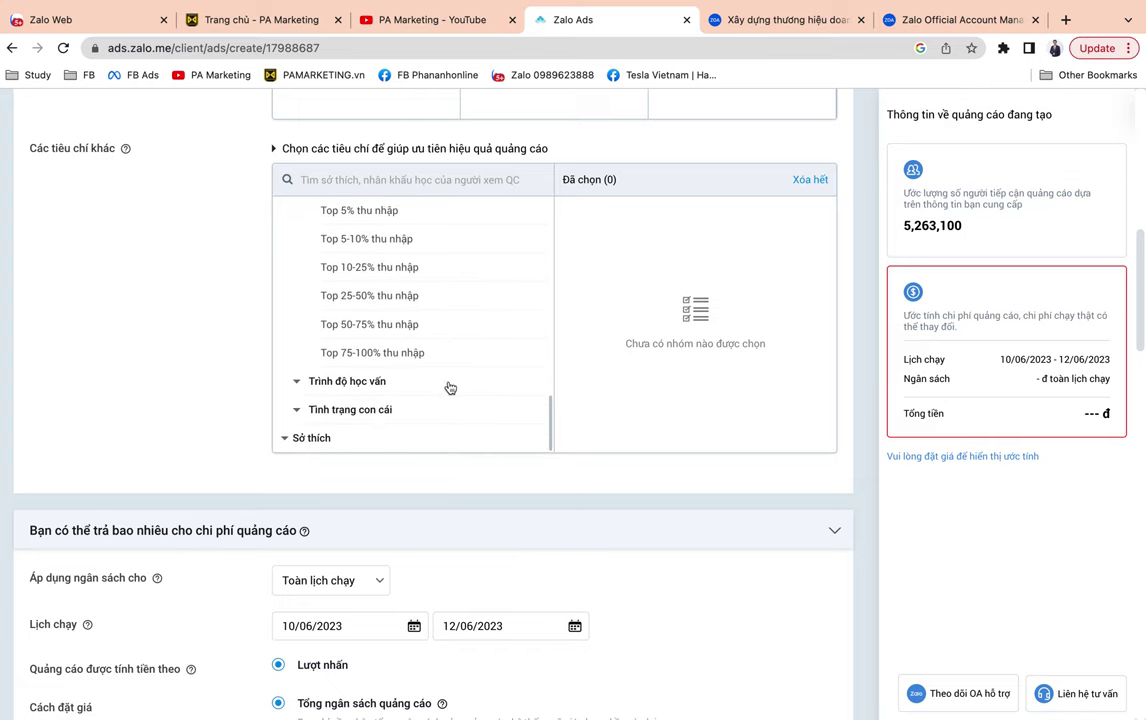
pyautogui.click(450, 385)
pyautogui.scroll(-3, 463, 394)
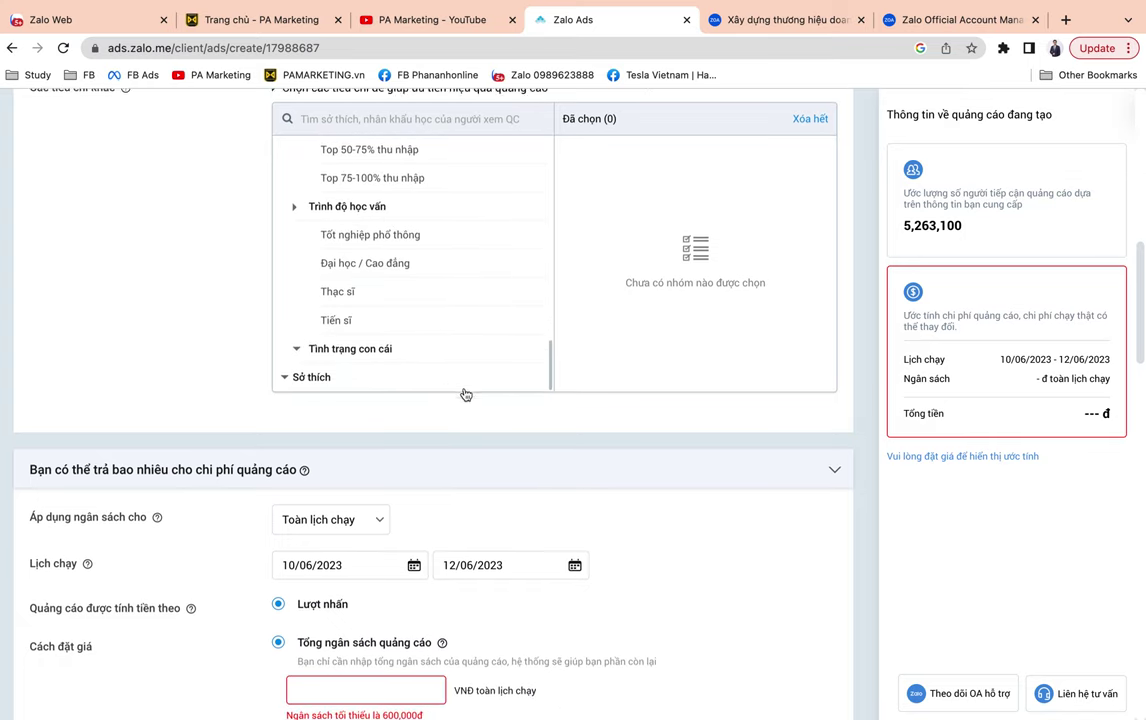
pyautogui.click(389, 352)
pyautogui.scroll(-3, 483, 358)
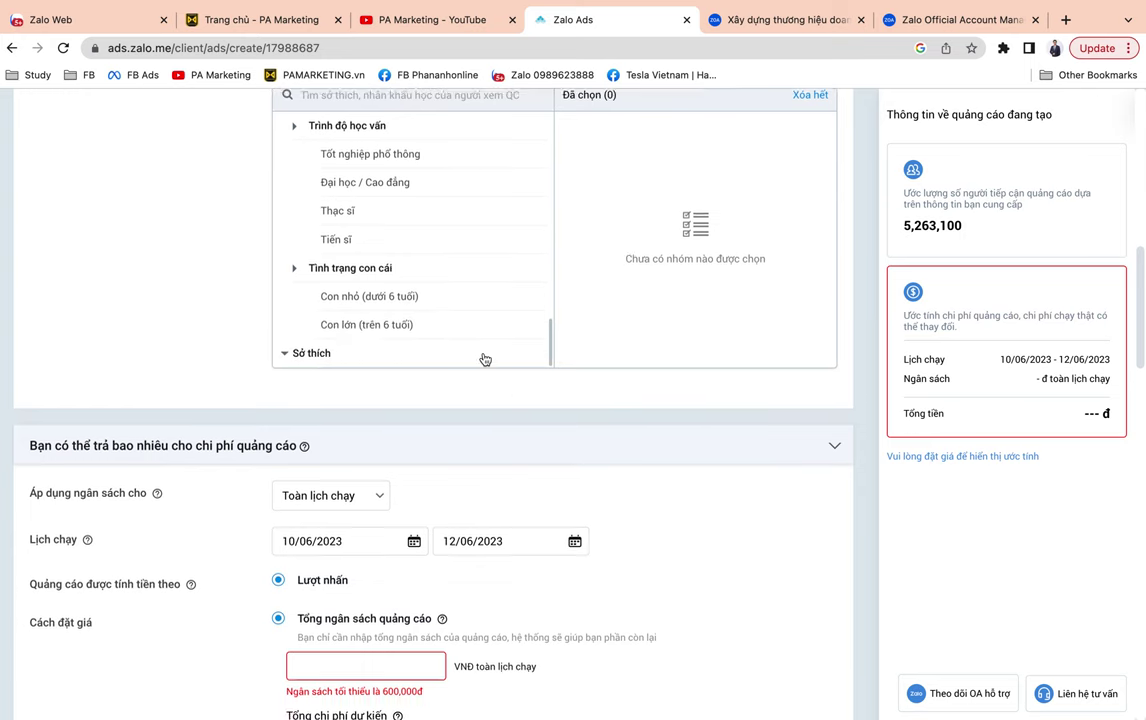
pyautogui.scroll(1, 192, 291)
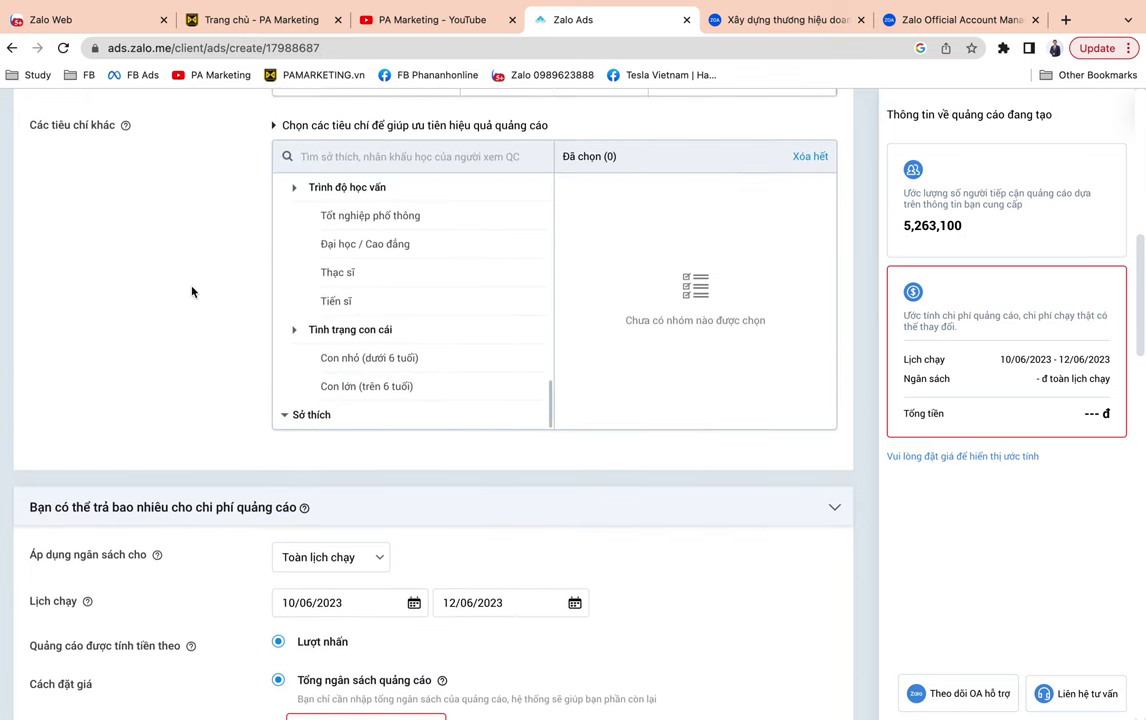
# Expand Sở thích and look through the interest categories without selecting any.
pyautogui.click(308, 414)
pyautogui.scroll(-2, 483, 381)
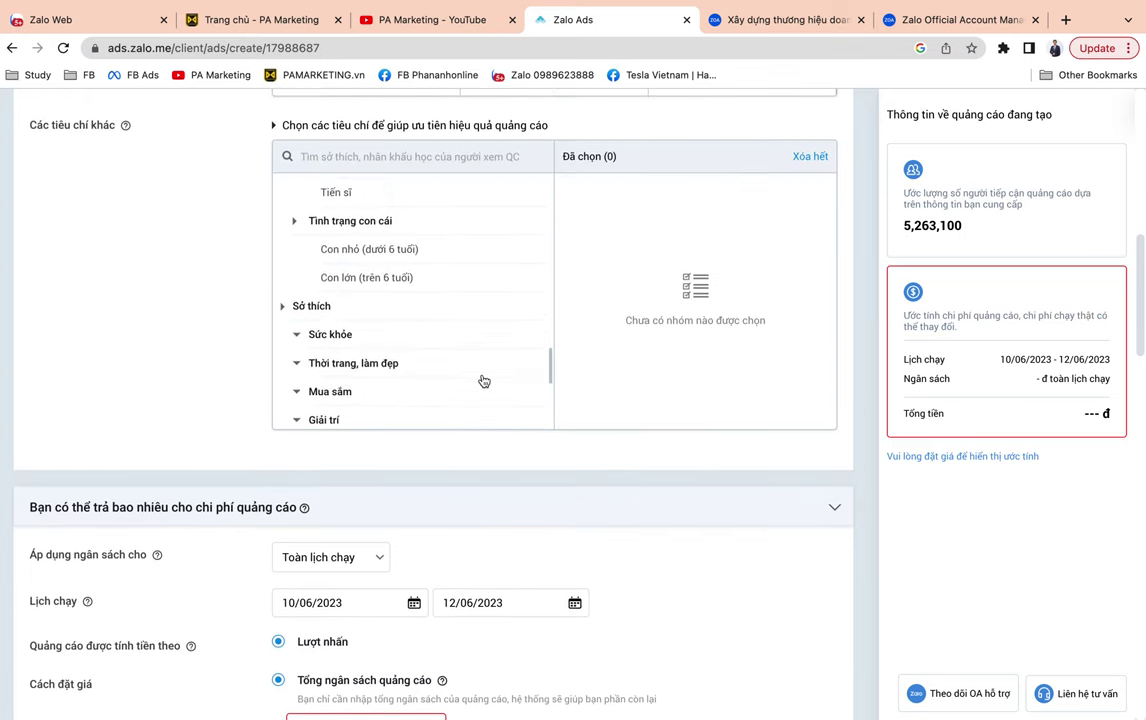
pyautogui.scroll(-3, 483, 381)
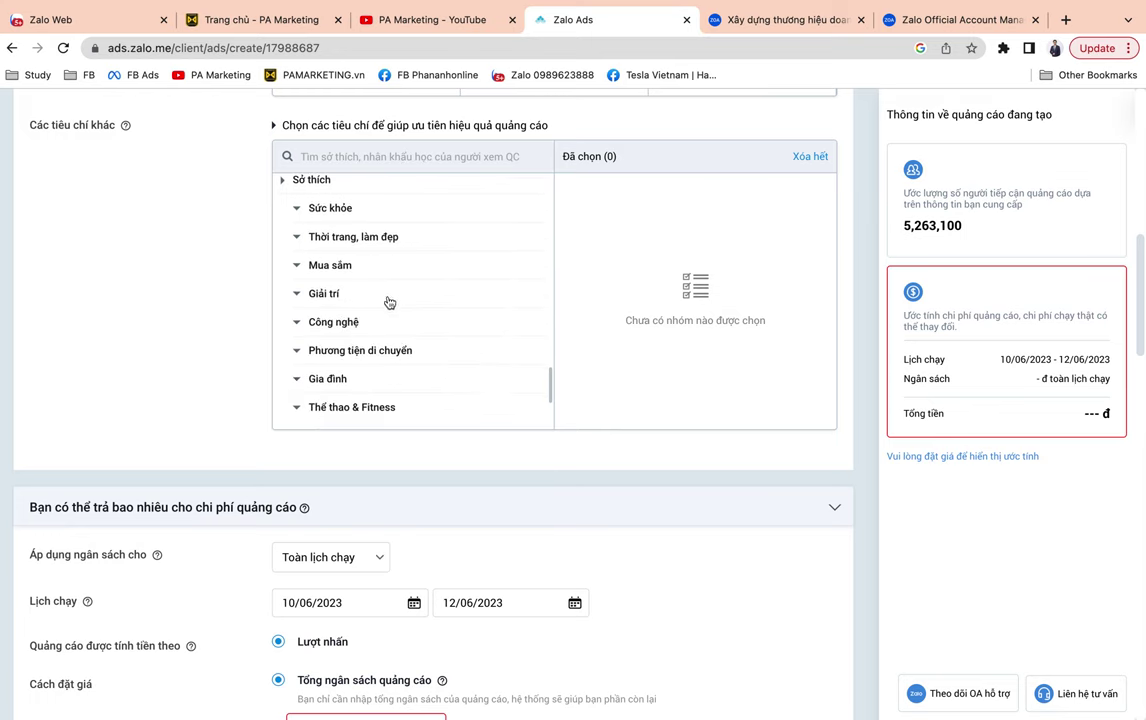
pyautogui.scroll(-1, 389, 302)
pyautogui.scroll(-1, 444, 317)
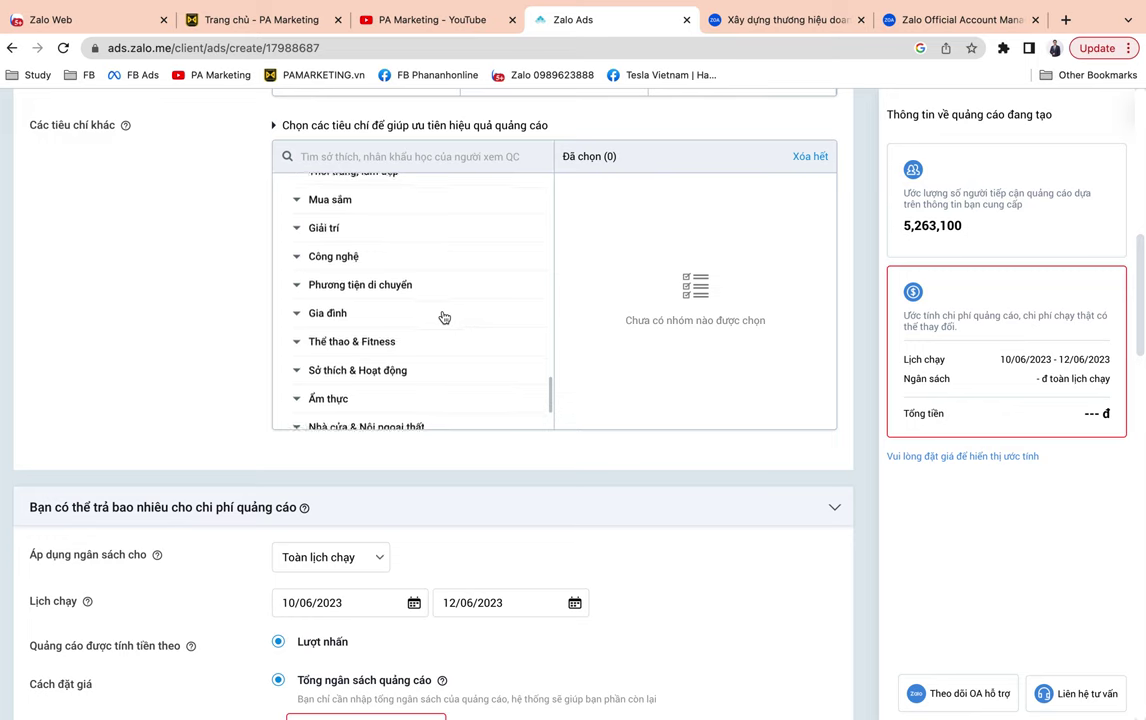
pyautogui.scroll(-1, 444, 317)
pyautogui.scroll(-1, 444, 317)
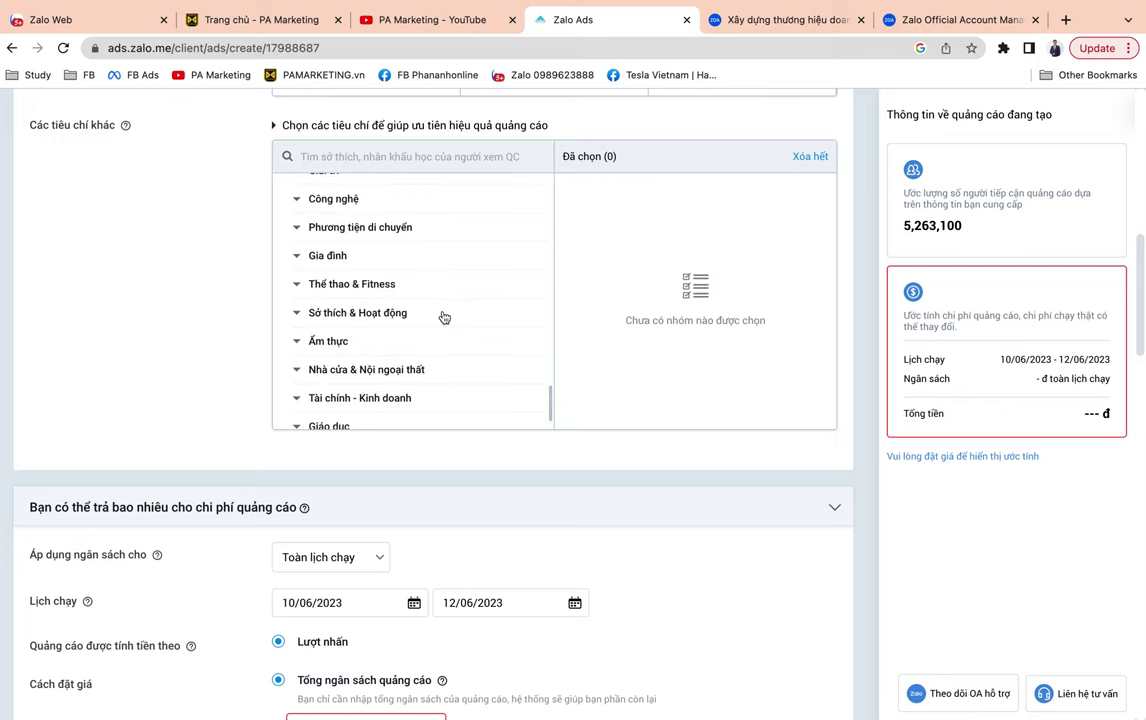
pyautogui.scroll(-1, 444, 317)
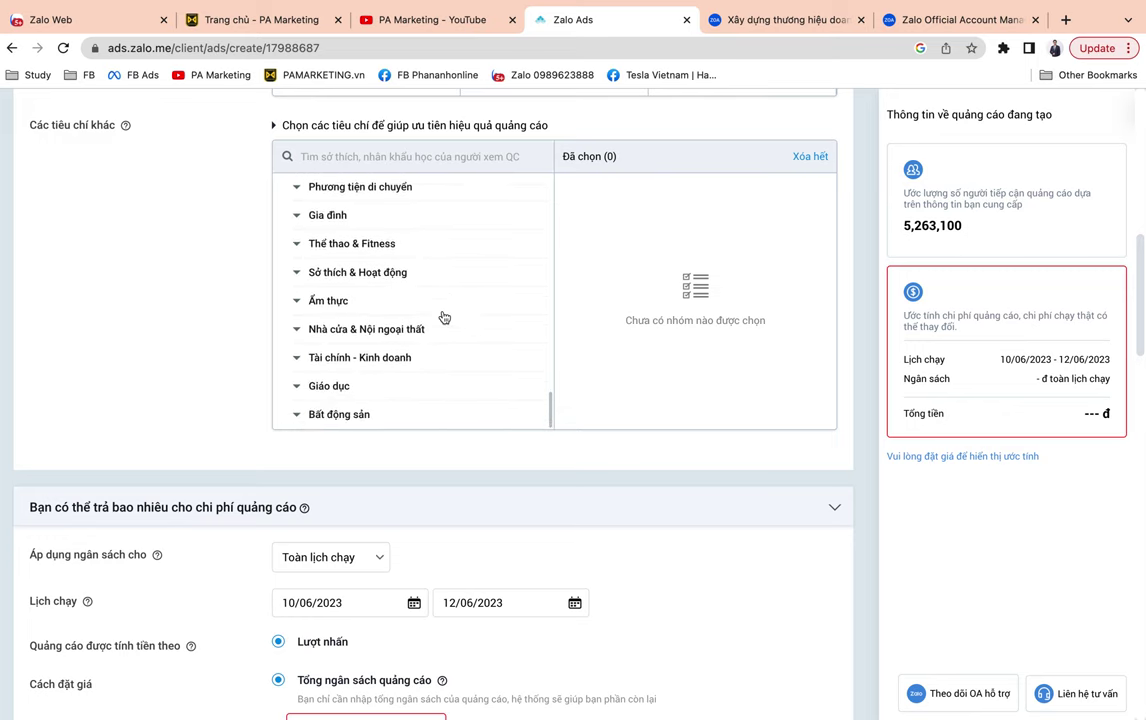
pyautogui.scroll(-1, 428, 341)
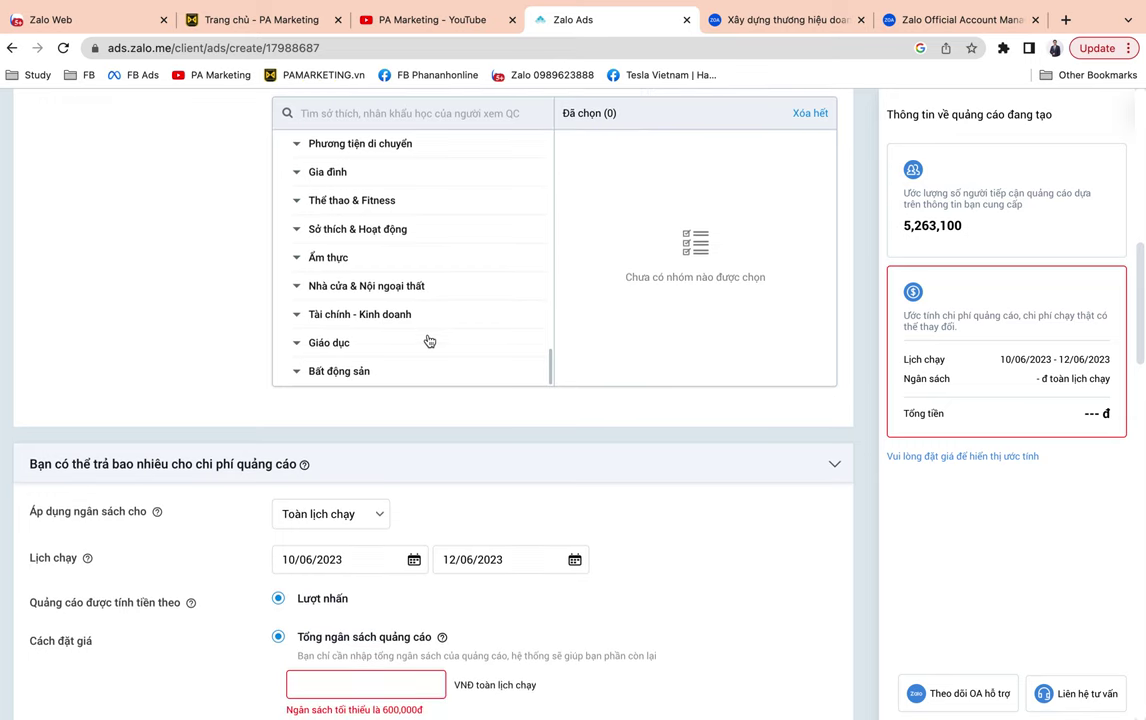
pyautogui.scroll(4, 199, 325)
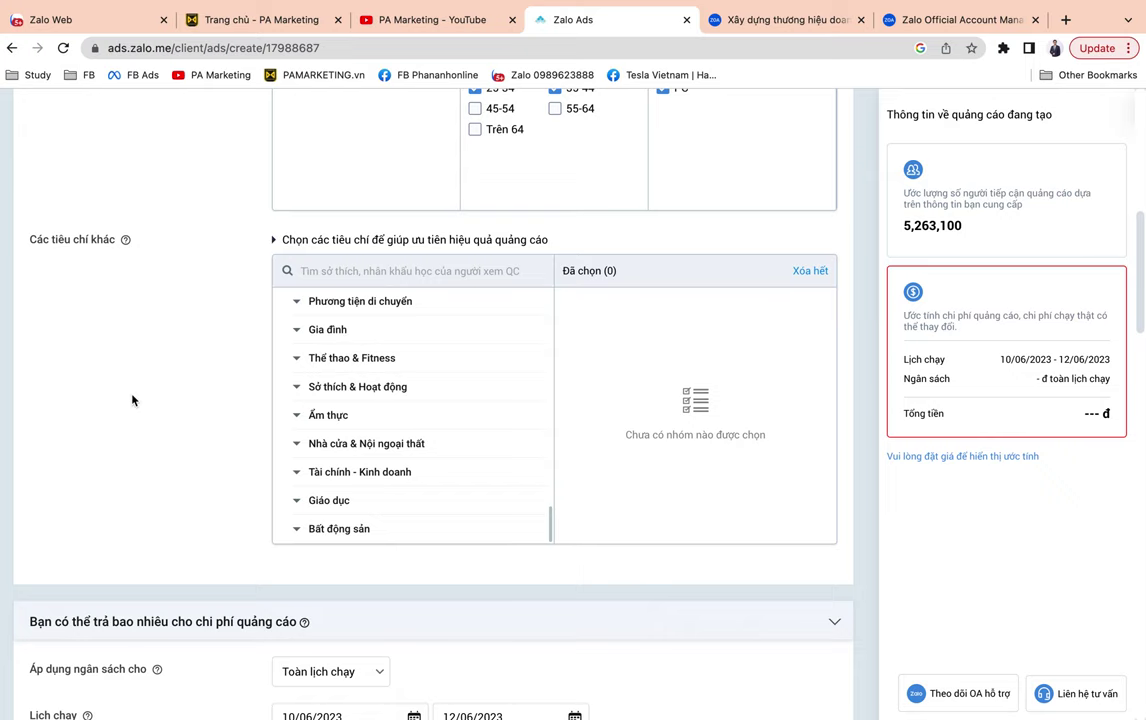
pyautogui.scroll(-1, 132, 400)
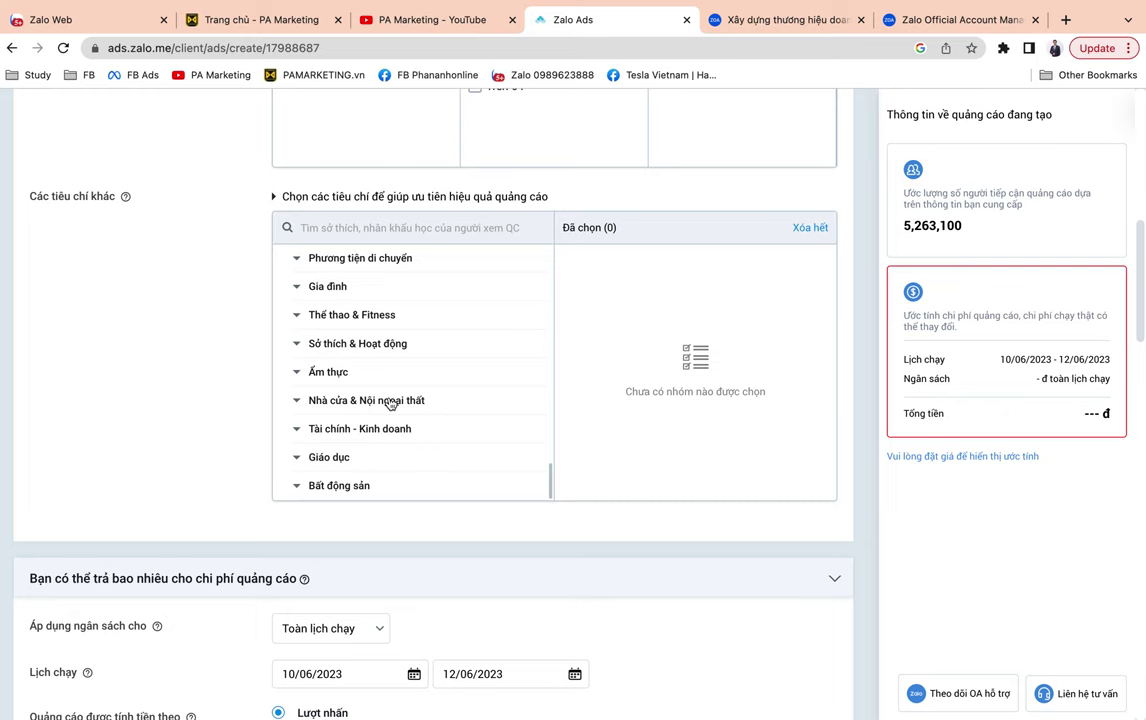
pyautogui.scroll(-1, 390, 403)
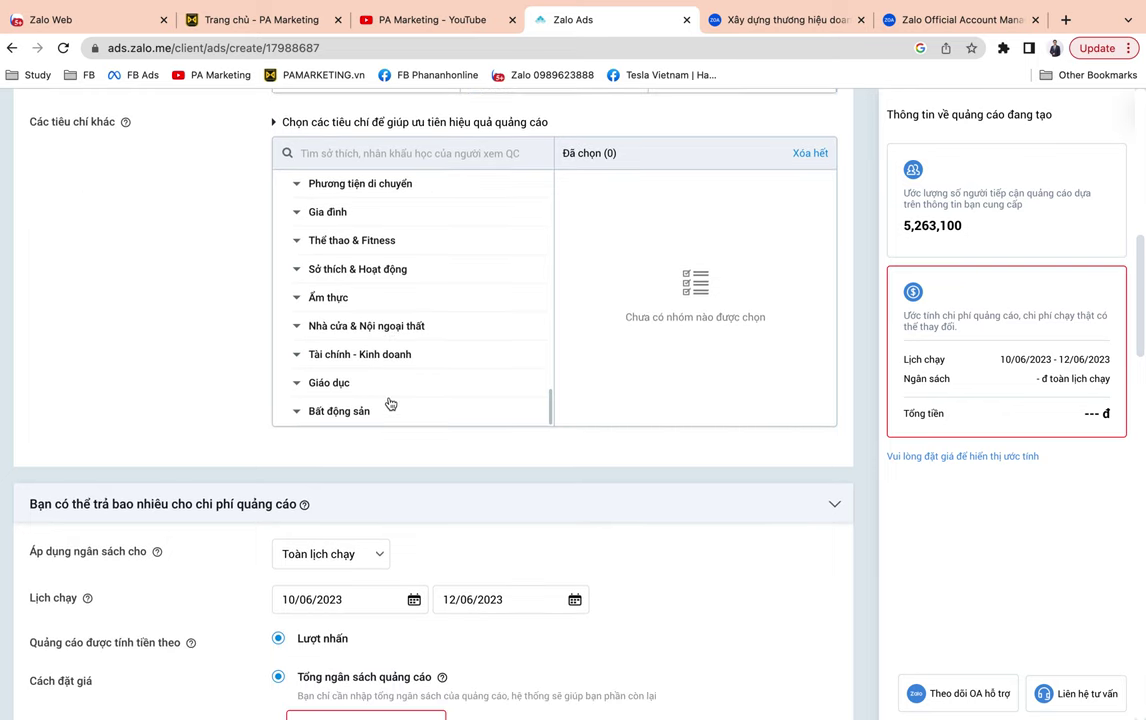
pyautogui.scroll(-1, 390, 403)
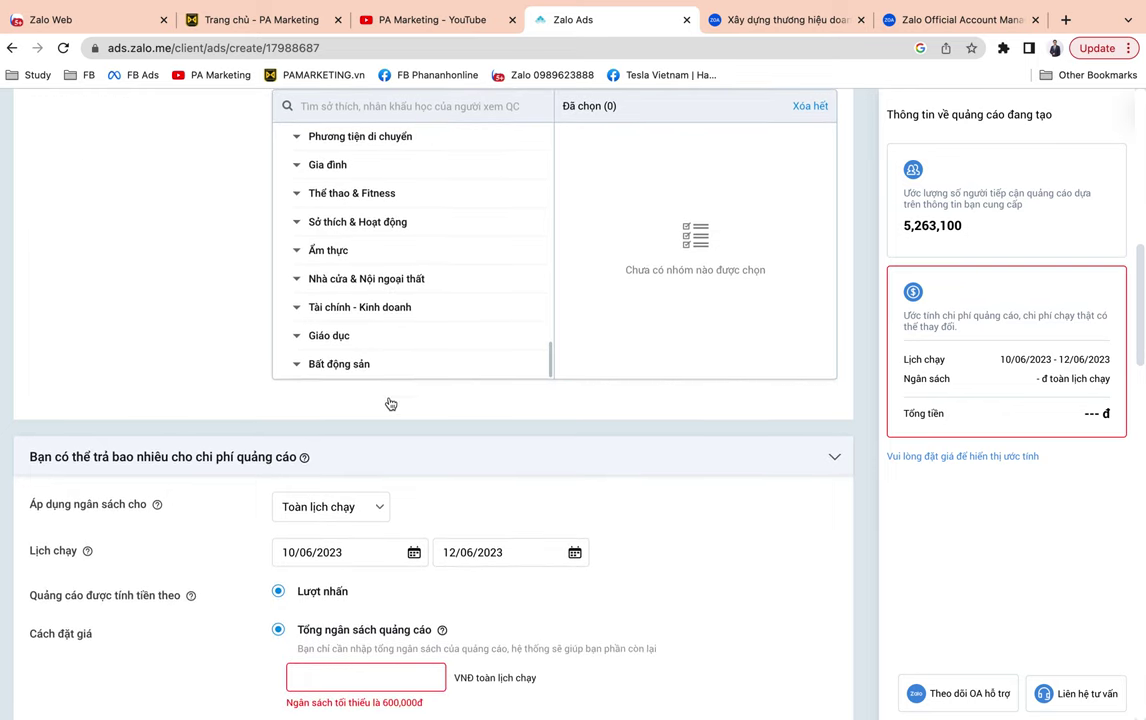
# Exit full-screen and add Thức uống and Đồ ăn from the Ẩm thực interests.
pyautogui.moveTo(25, 5)
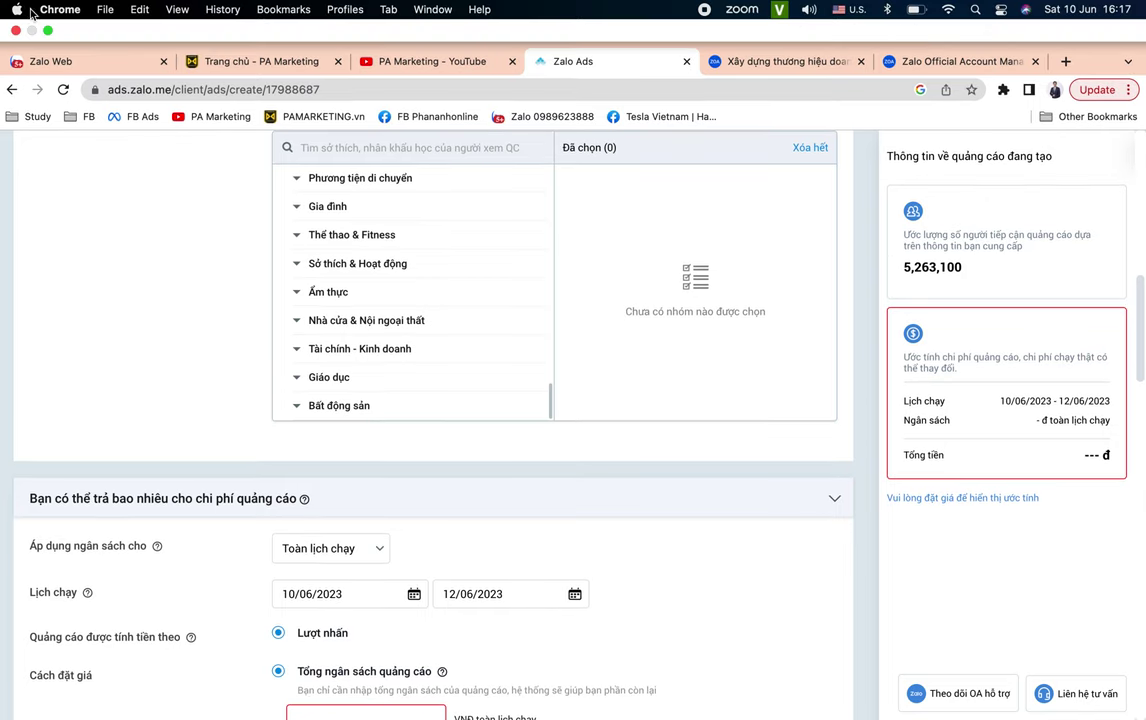
pyautogui.click(48, 31)
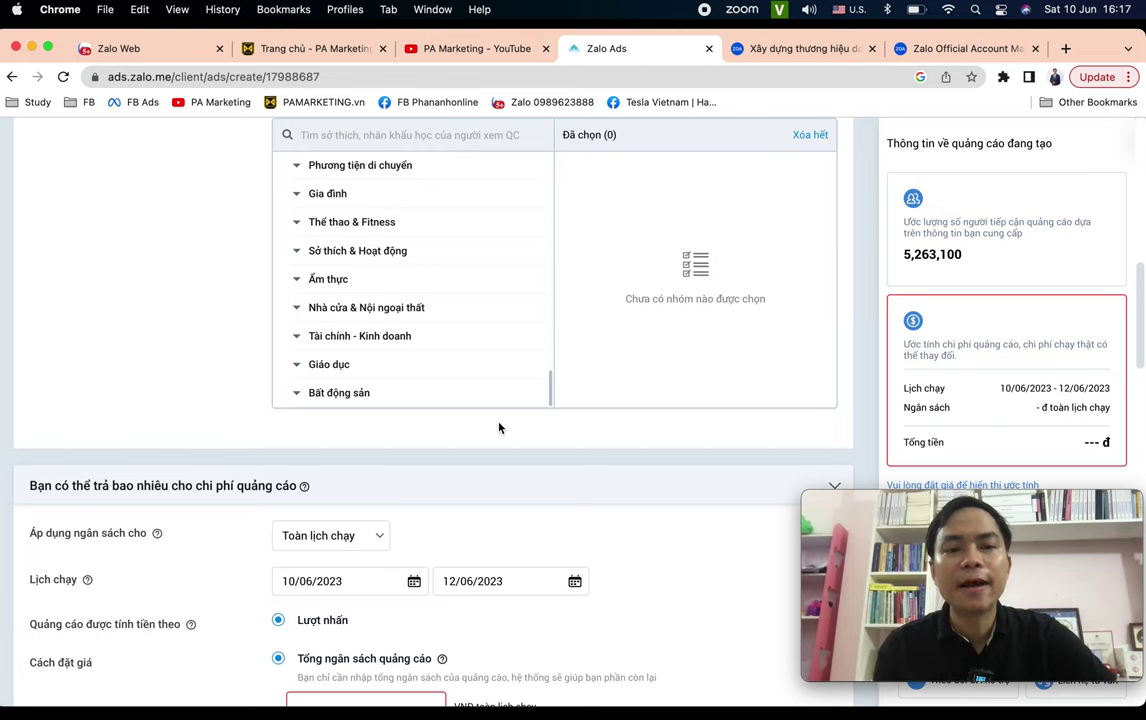
pyautogui.click(297, 280)
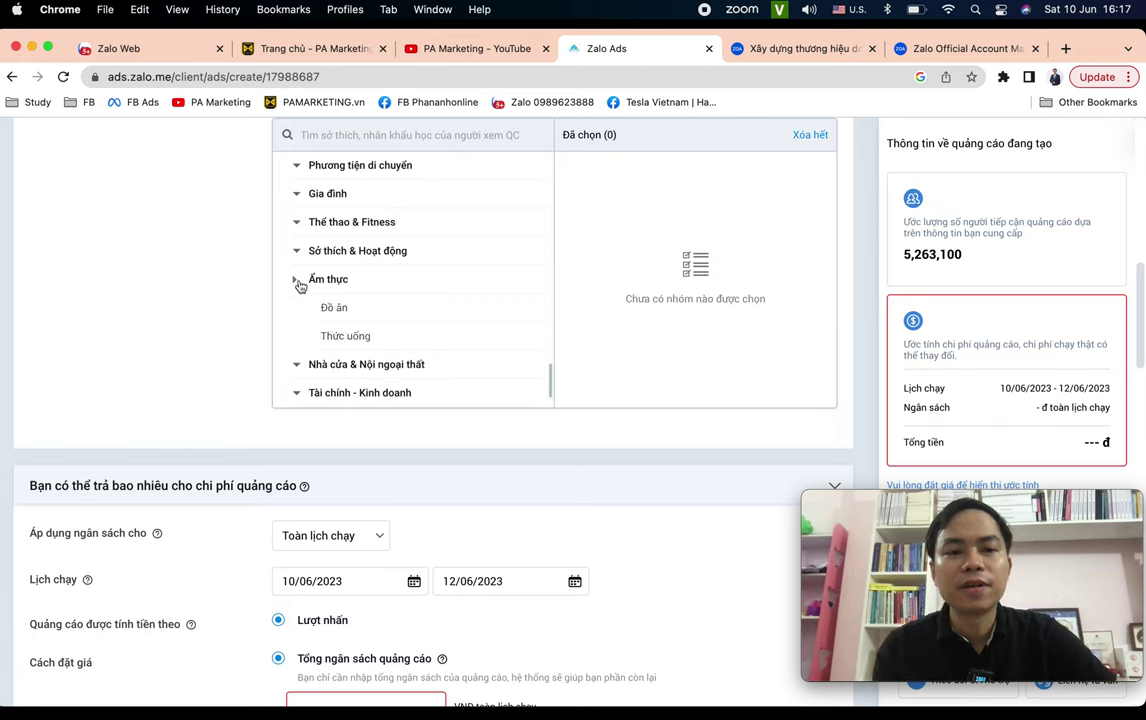
pyautogui.scroll(-1, 367, 321)
pyautogui.click(366, 303)
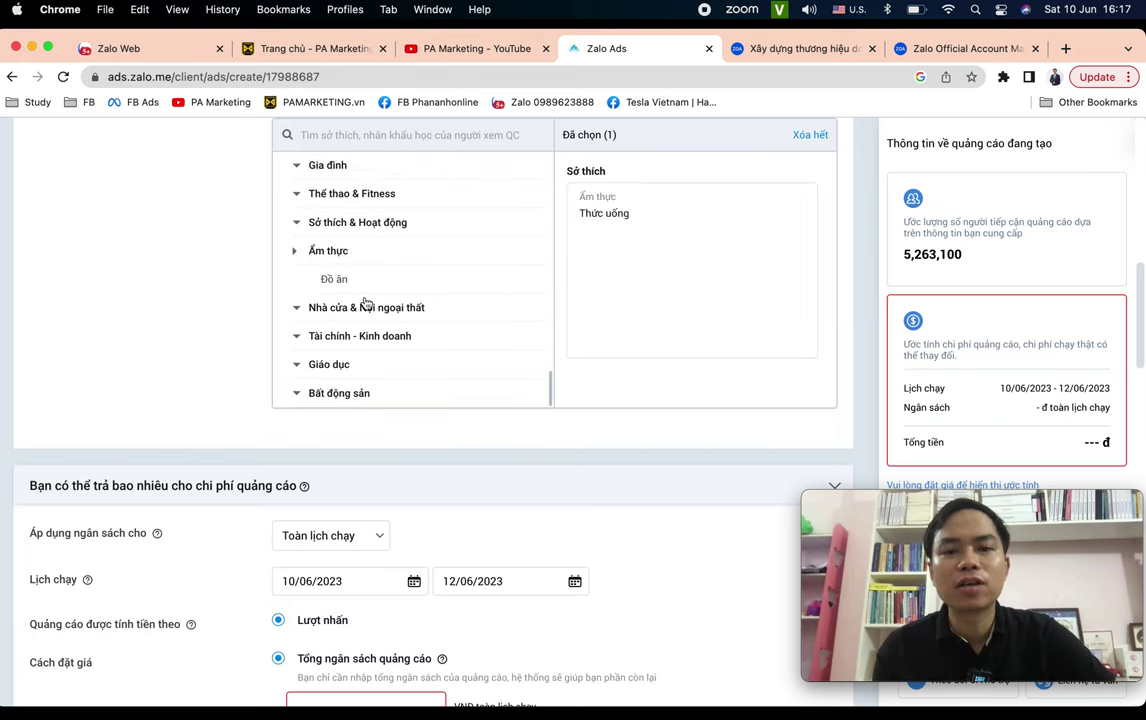
pyautogui.click(295, 251)
pyautogui.click(305, 281)
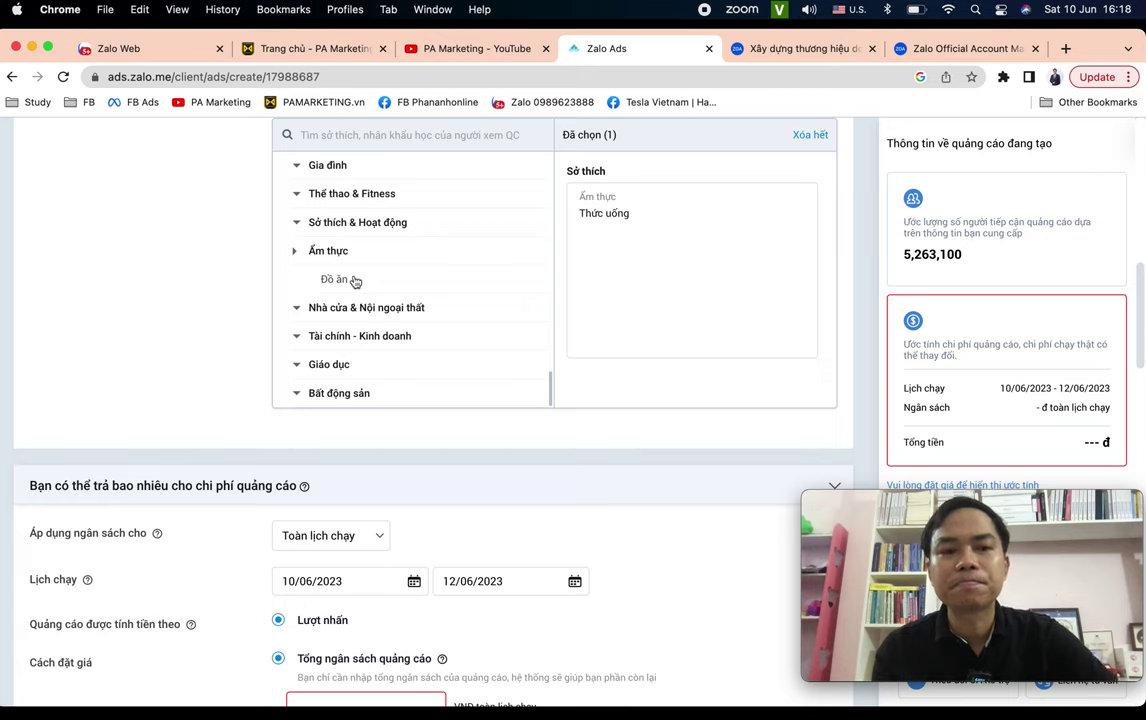
pyautogui.click(350, 279)
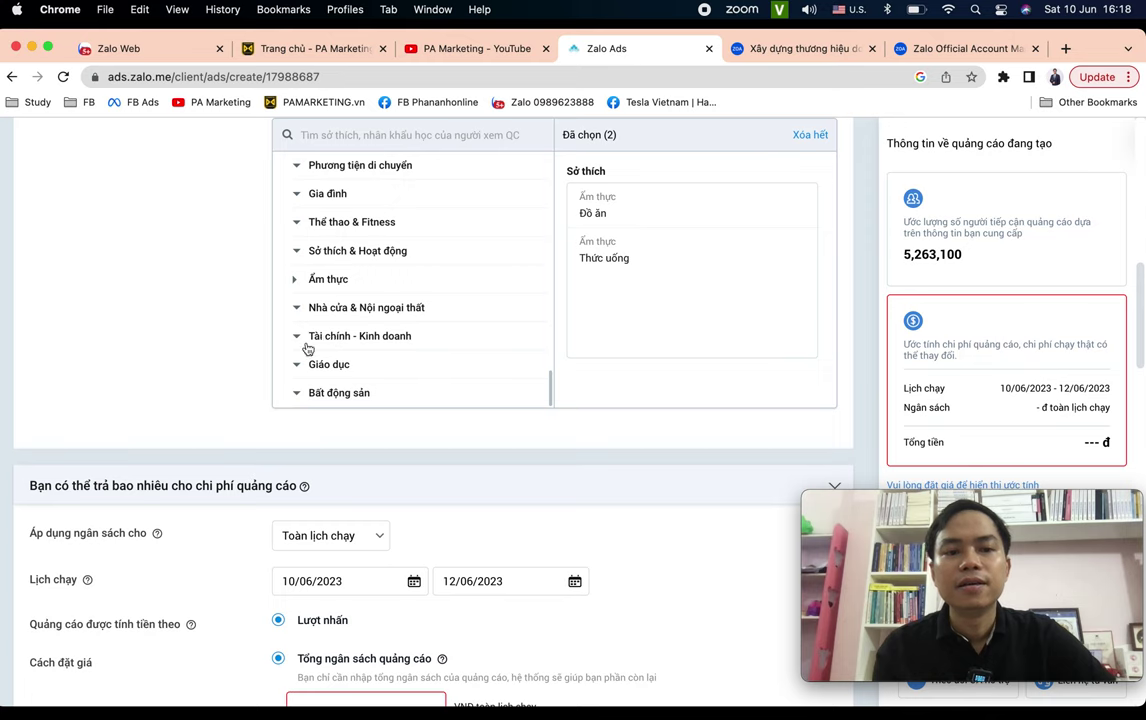
# Add Kinh doanh from the Tài chính - Kinh doanh interest category.
pyautogui.scroll(-1, 280, 310)
pyautogui.click(294, 300)
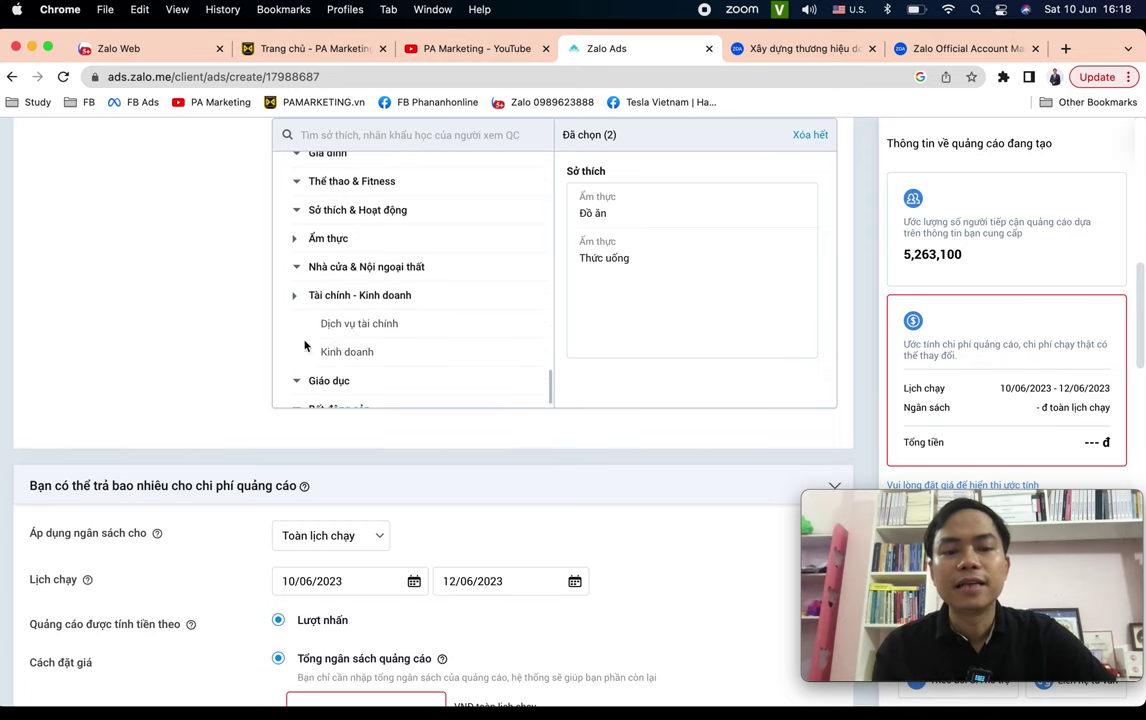
pyautogui.click(356, 352)
pyautogui.scroll(5, 397, 360)
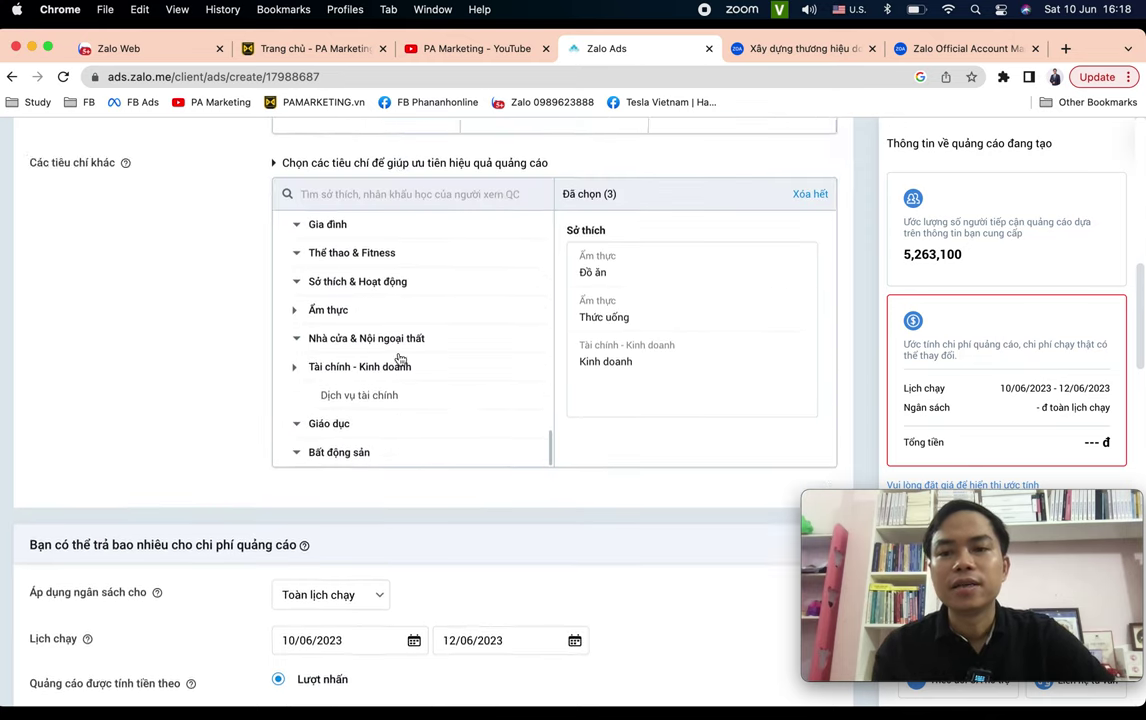
pyautogui.scroll(-5, 399, 359)
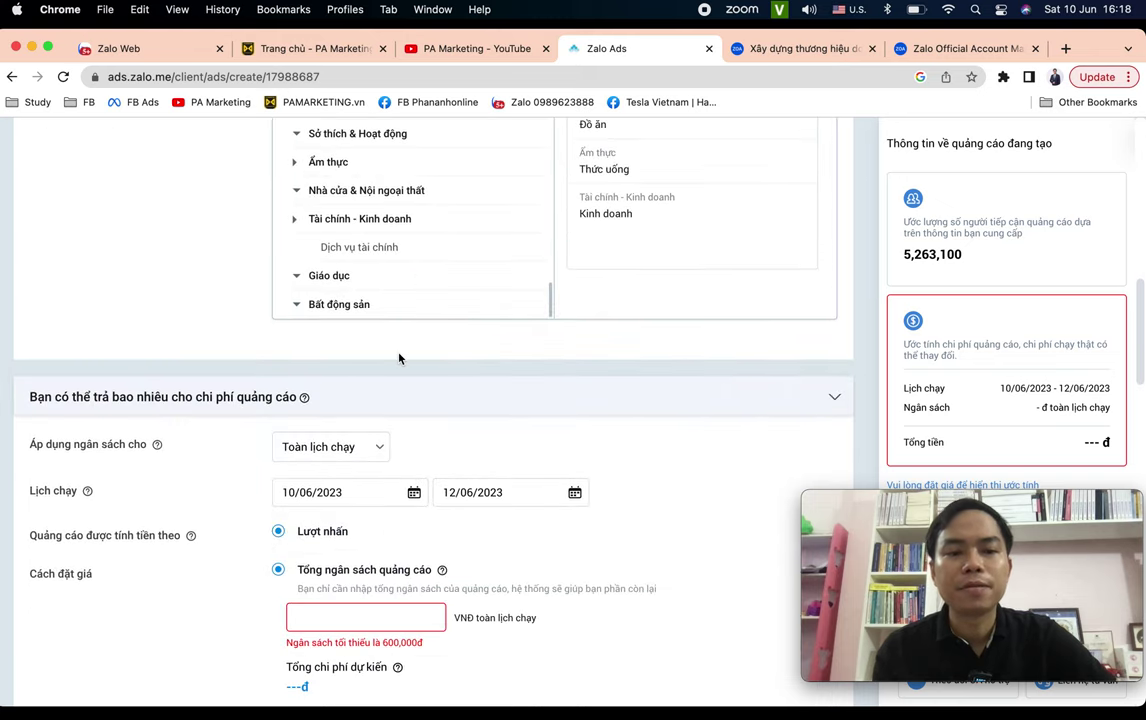
pyautogui.scroll(-2, 399, 359)
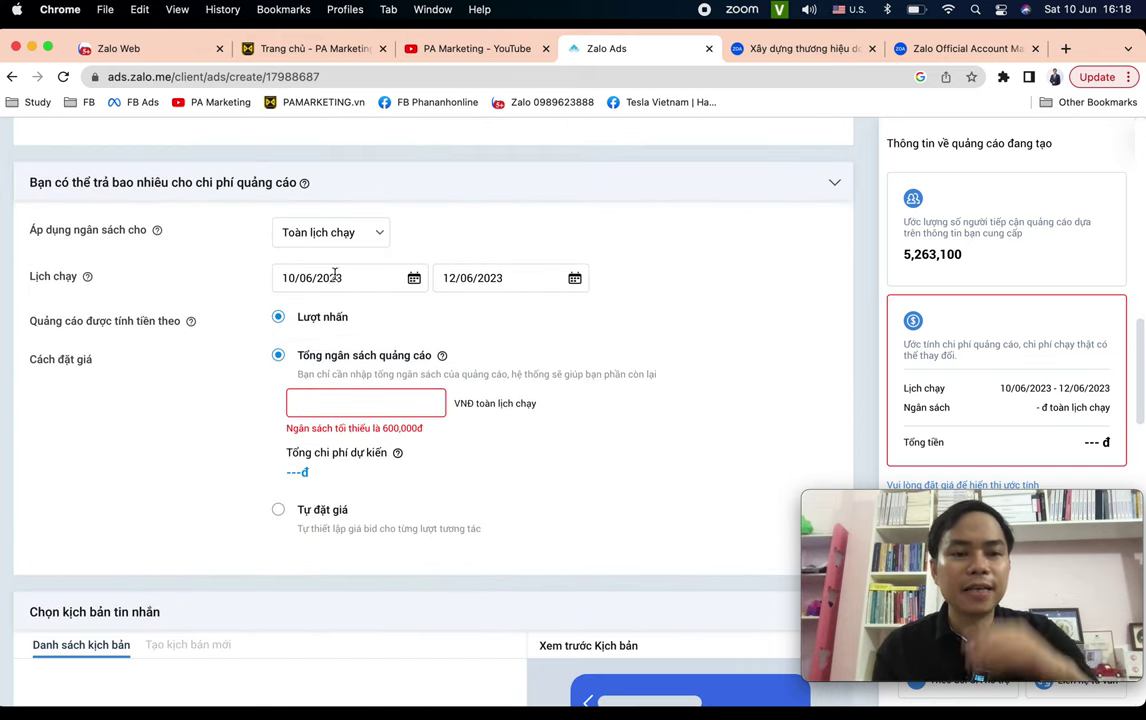
# Leave 'Áp dụng ngân sách cho' on Toàn lịch chạy and open the start-date calendar.
pyautogui.click(326, 233)
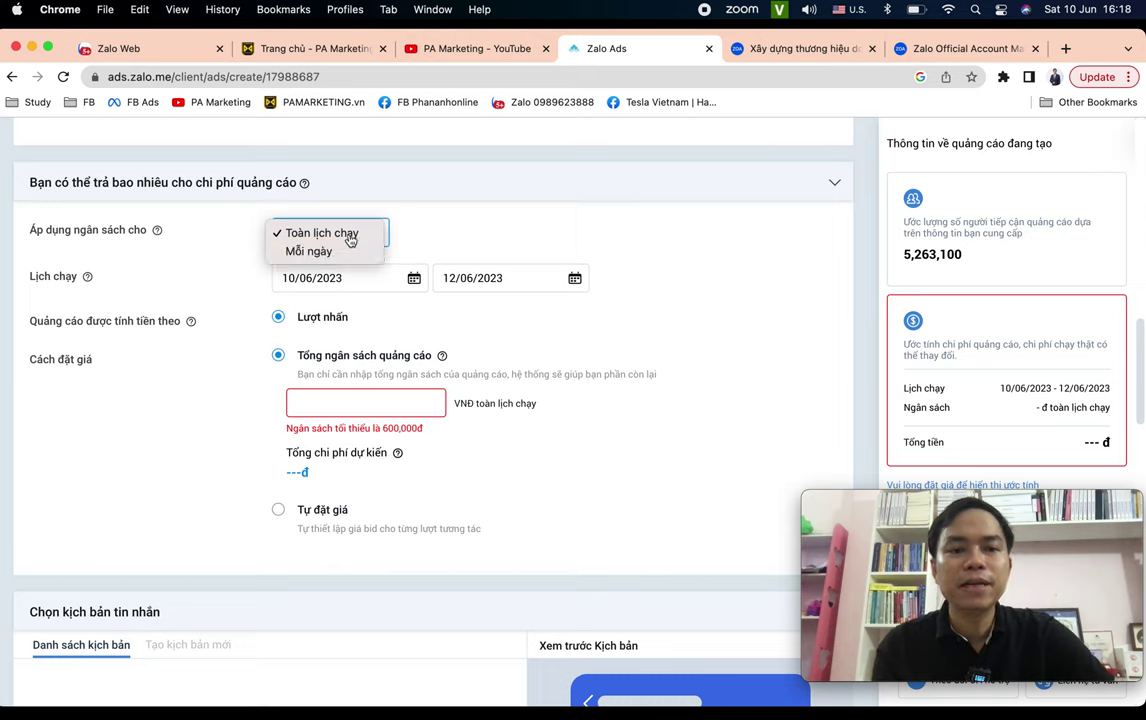
pyautogui.click(345, 234)
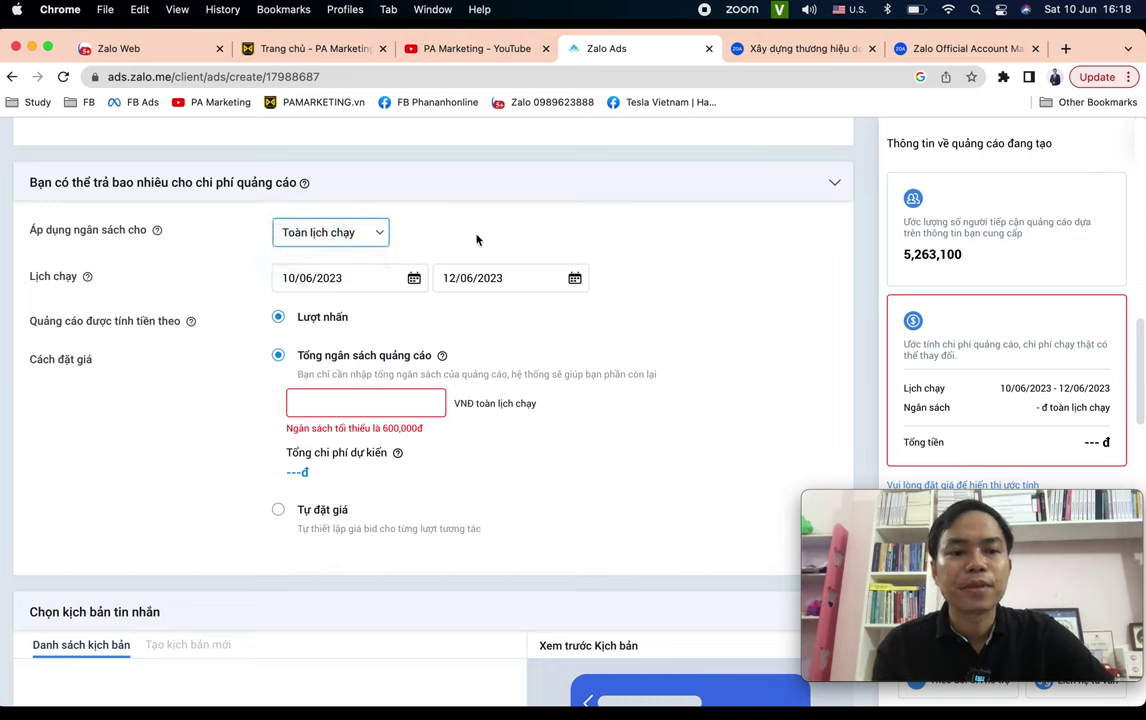
pyautogui.click(359, 287)
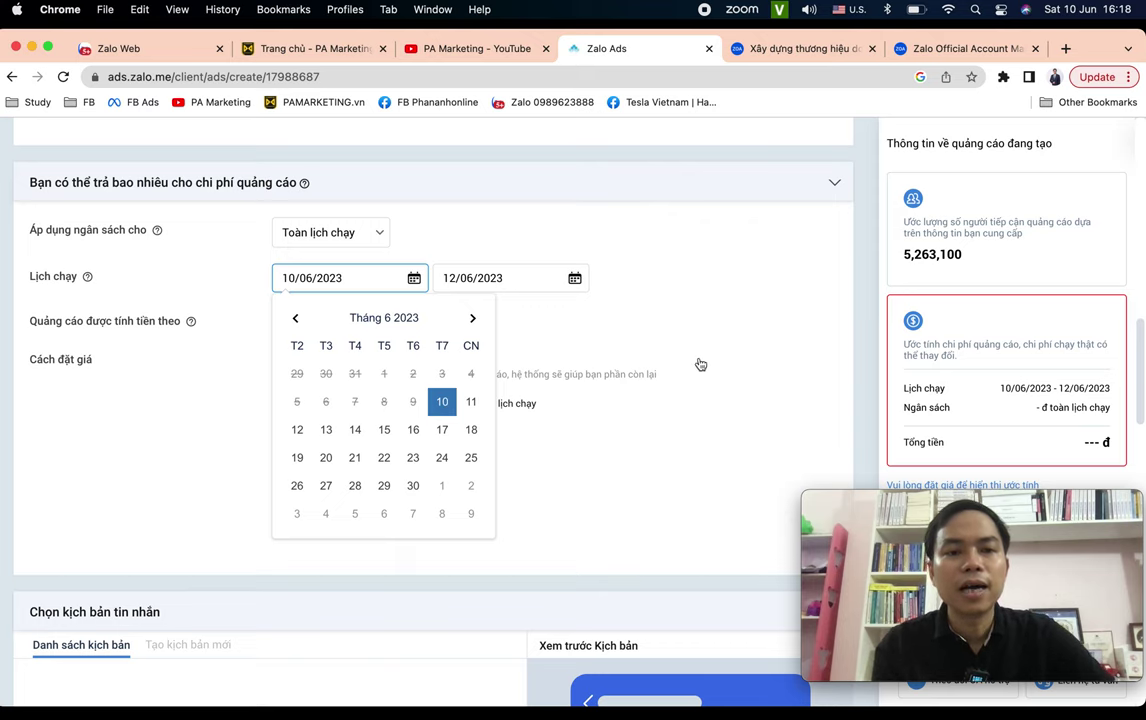
# Pick 11 June 2023 as the campaign start date.
pyautogui.click(640, 345)
pyautogui.scroll(-1, 500, 340)
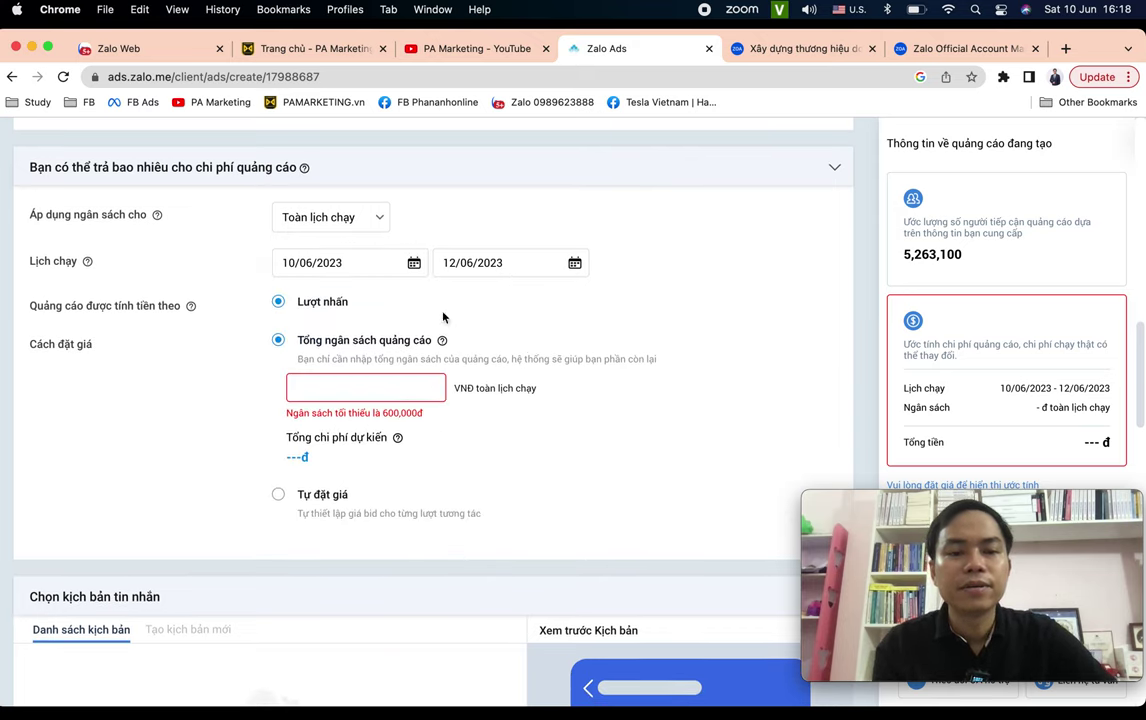
pyautogui.click(369, 268)
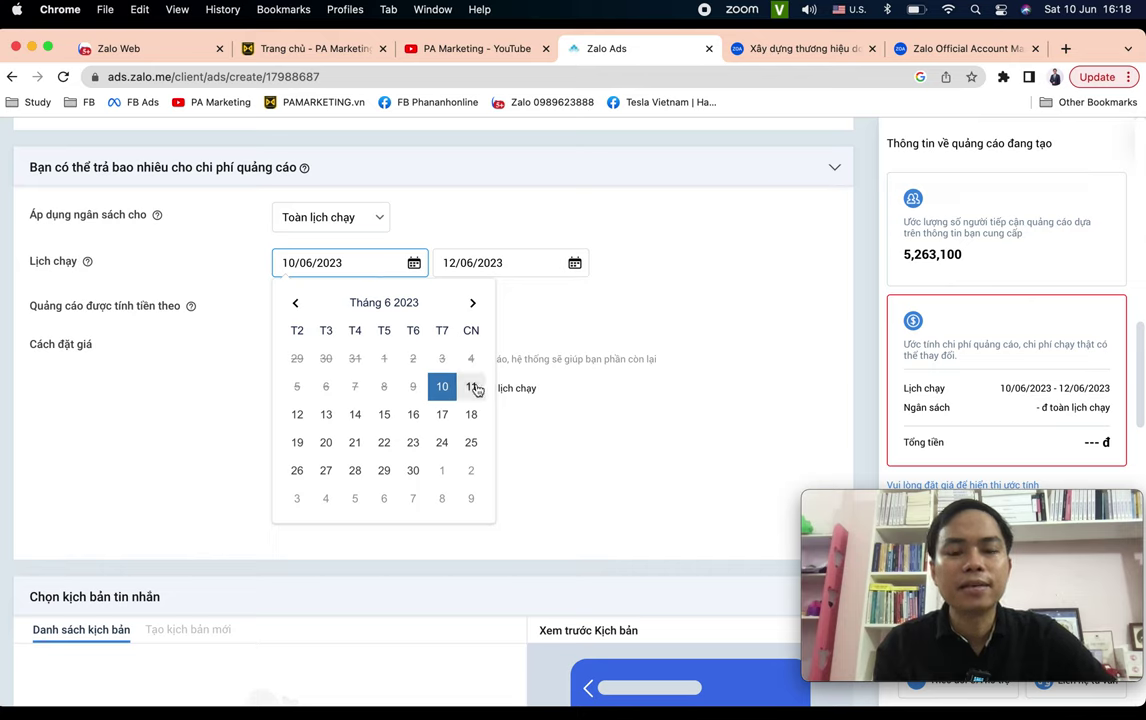
pyautogui.click(471, 386)
pyautogui.click(372, 264)
pyautogui.click(471, 386)
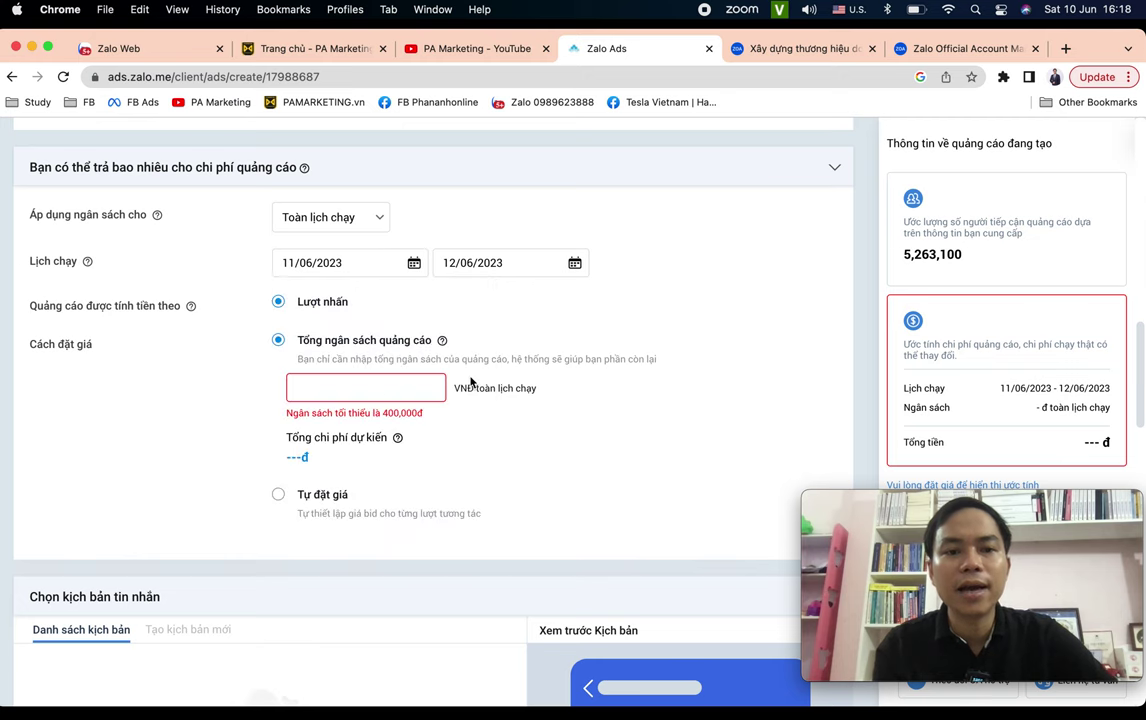
# Set the campaign end date to 13 June 2023 instead of 14 June.
pyautogui.click(511, 265)
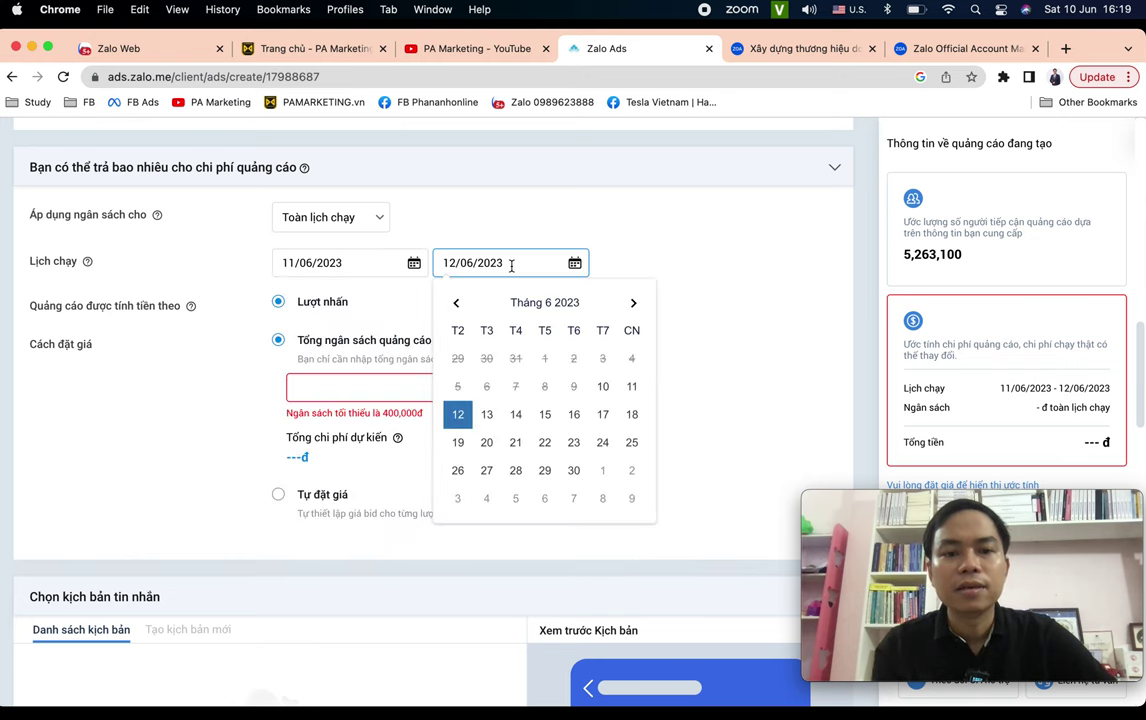
pyautogui.click(516, 415)
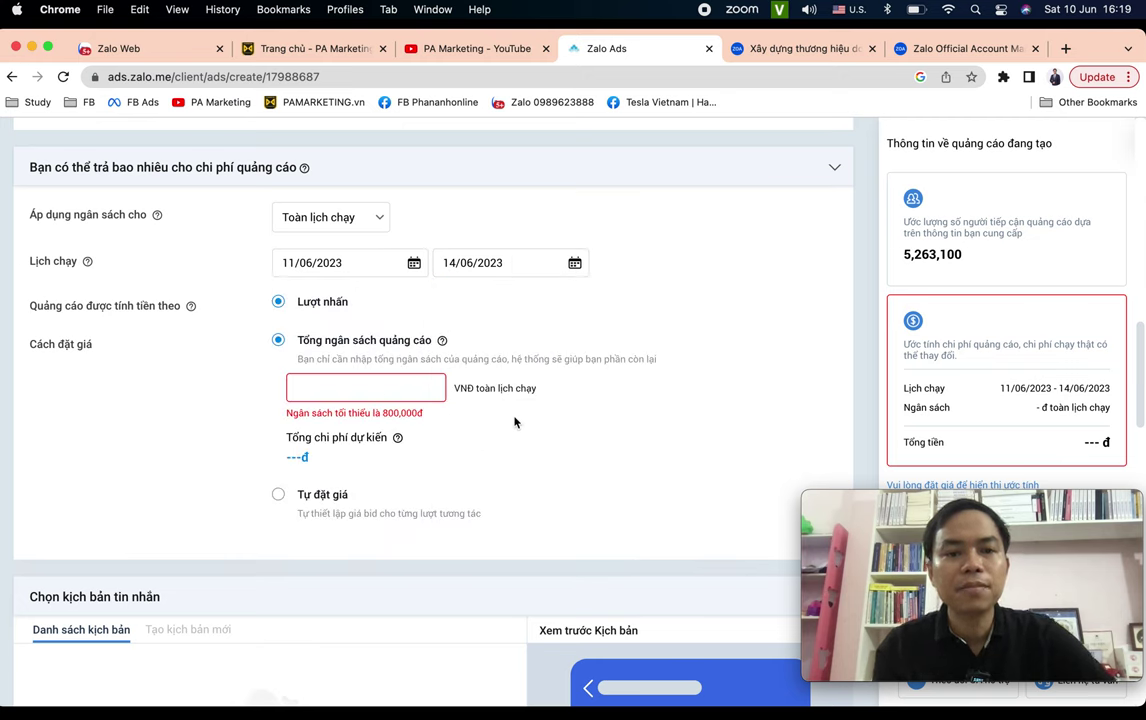
pyautogui.click(368, 264)
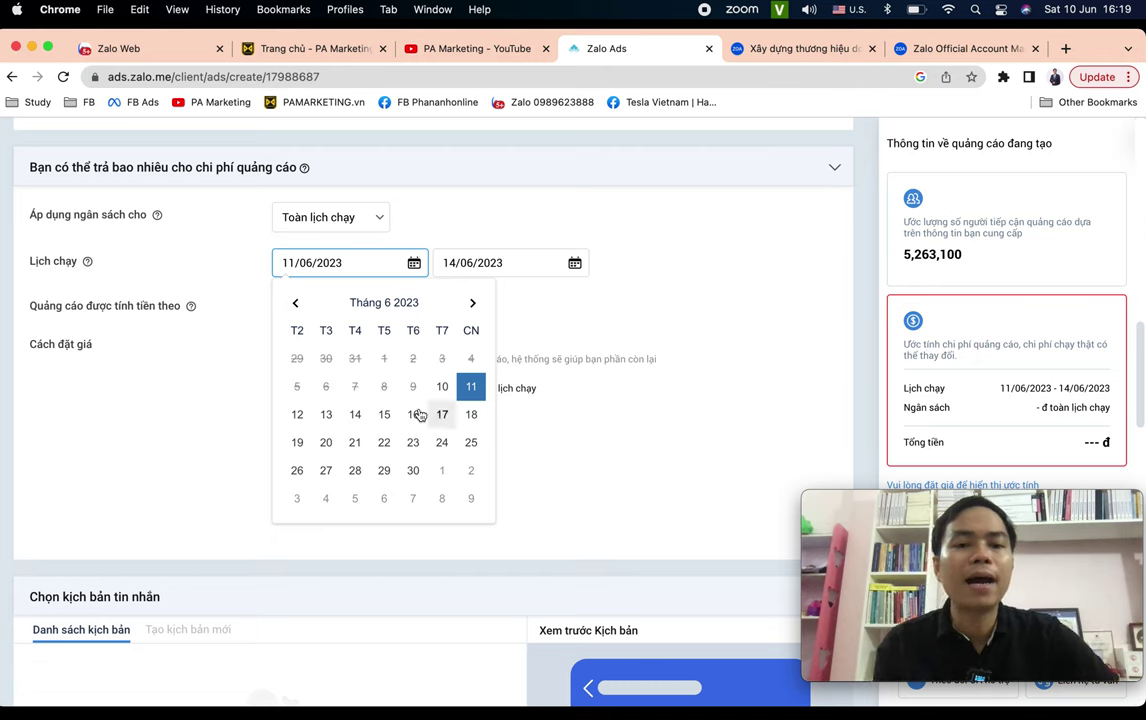
pyautogui.click(514, 265)
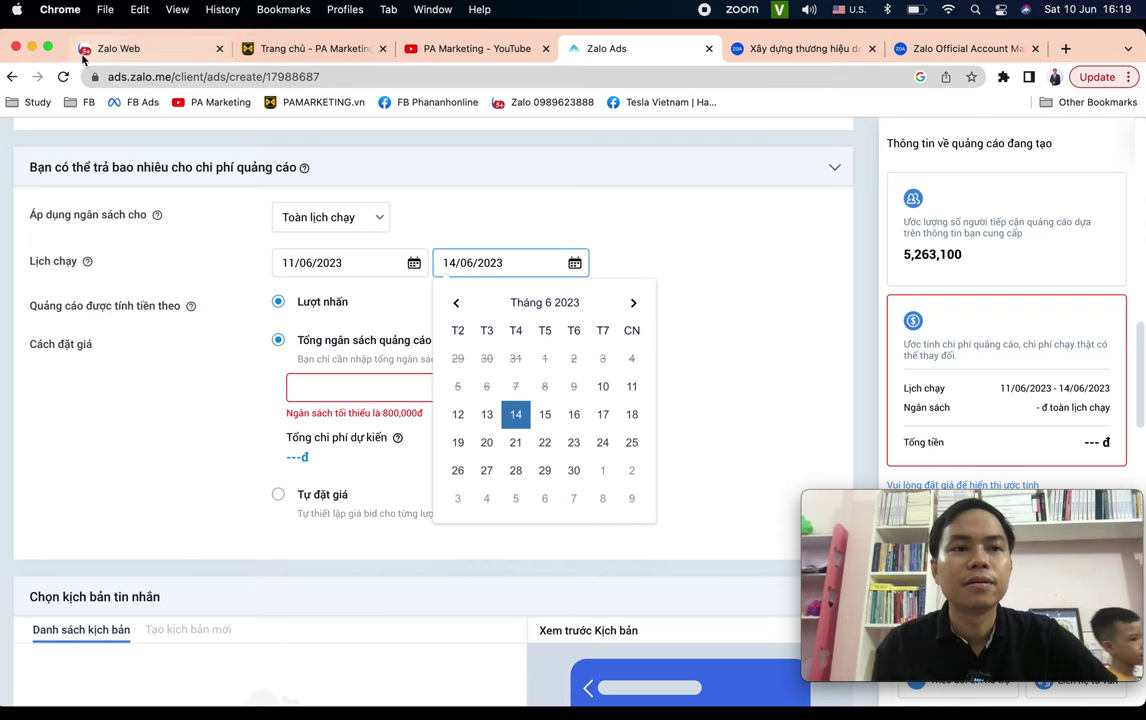
pyautogui.click(47, 47)
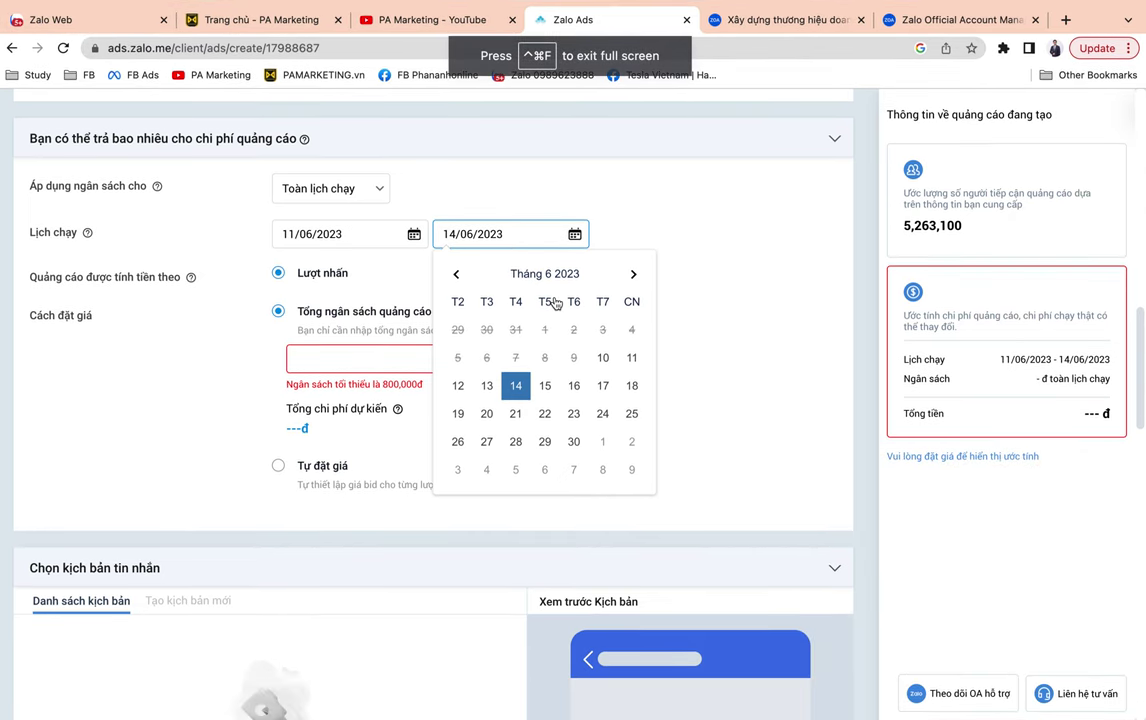
pyautogui.click(486, 385)
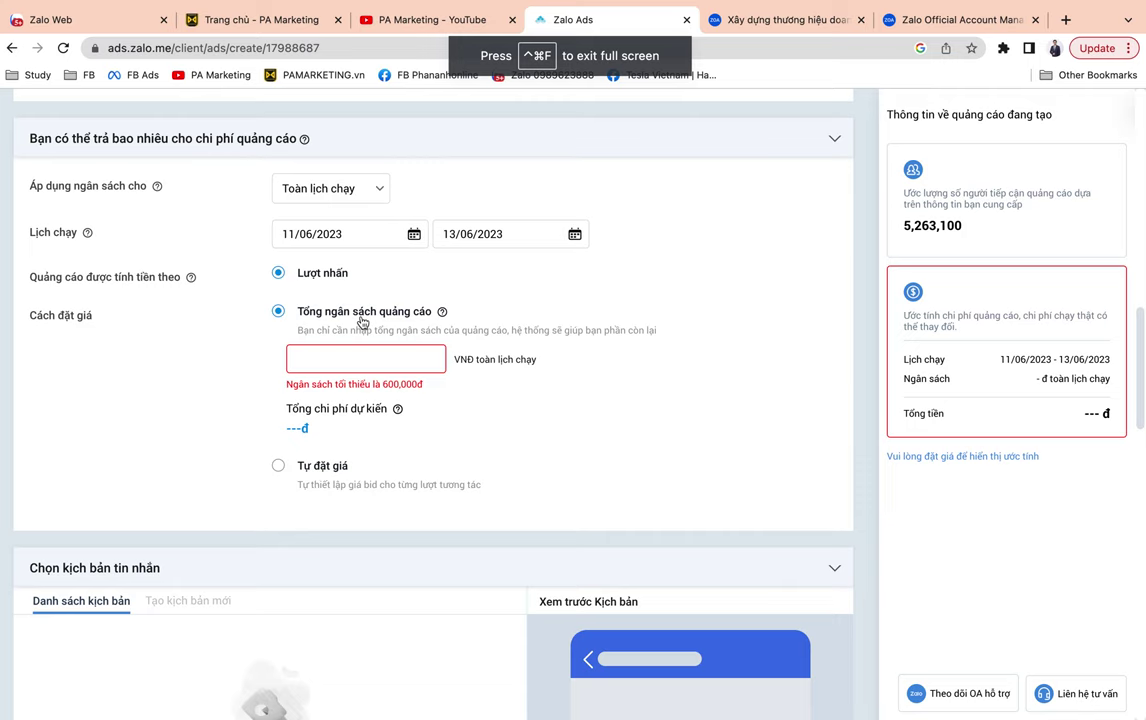
pyautogui.click(376, 358)
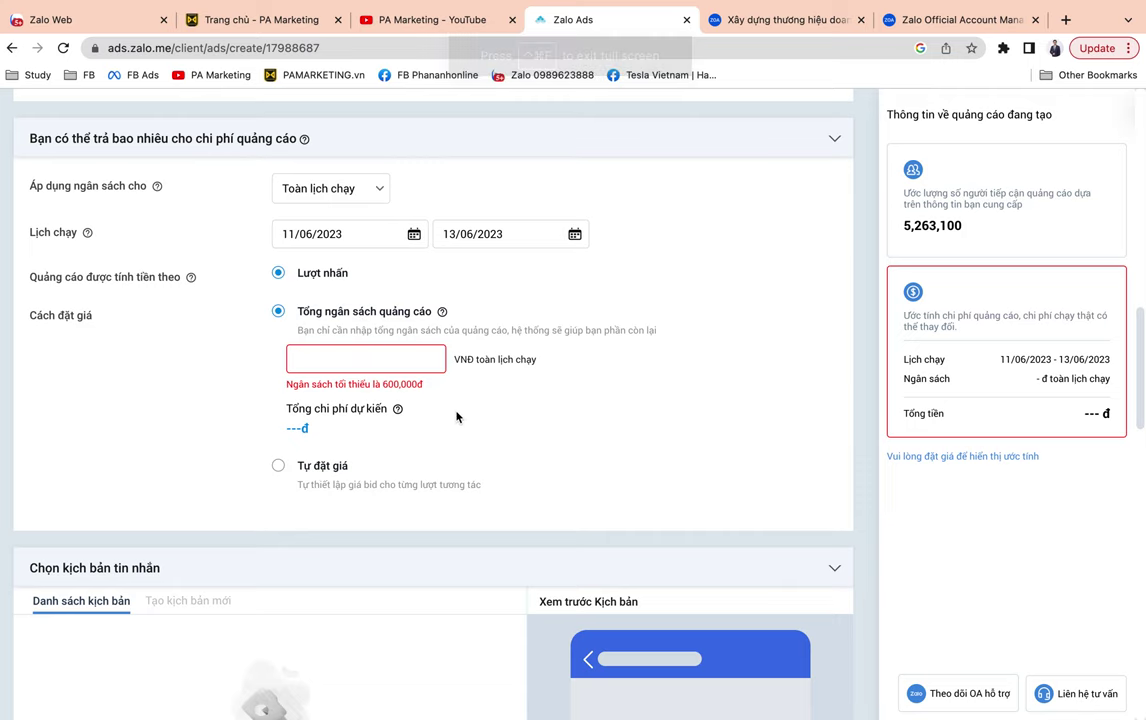
# Zoom the page to 110% and enter 600000 as the total ad budget.
pyautogui.press('super+equal')
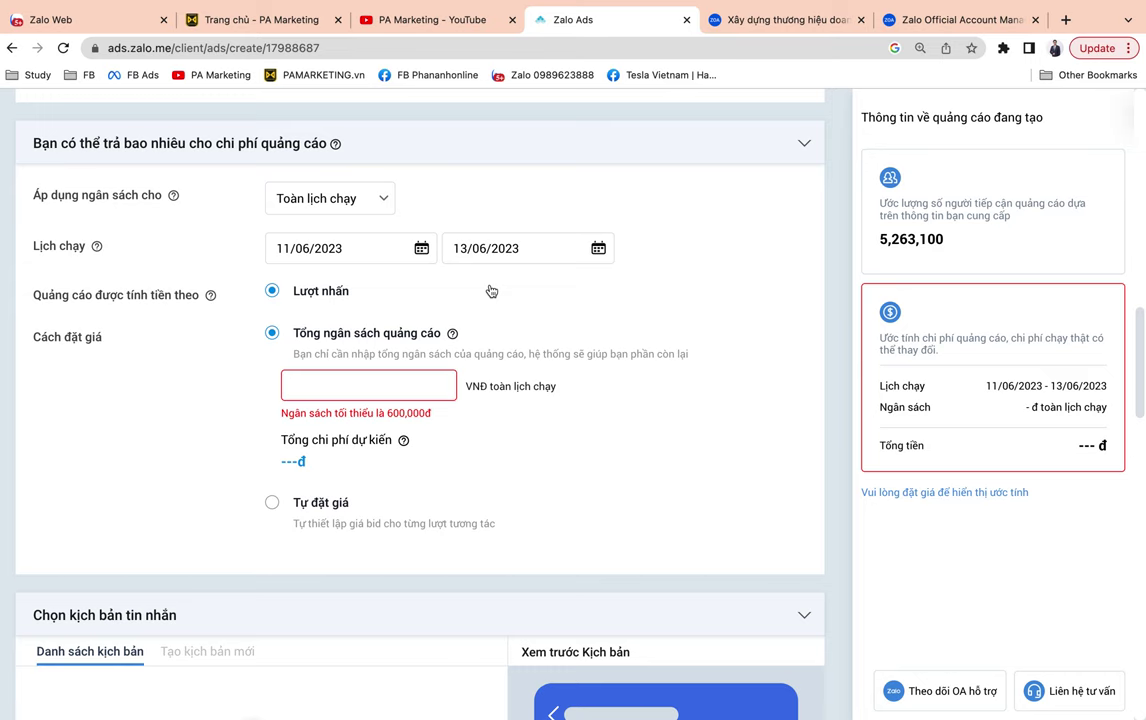
pyautogui.scroll(4, 490, 290)
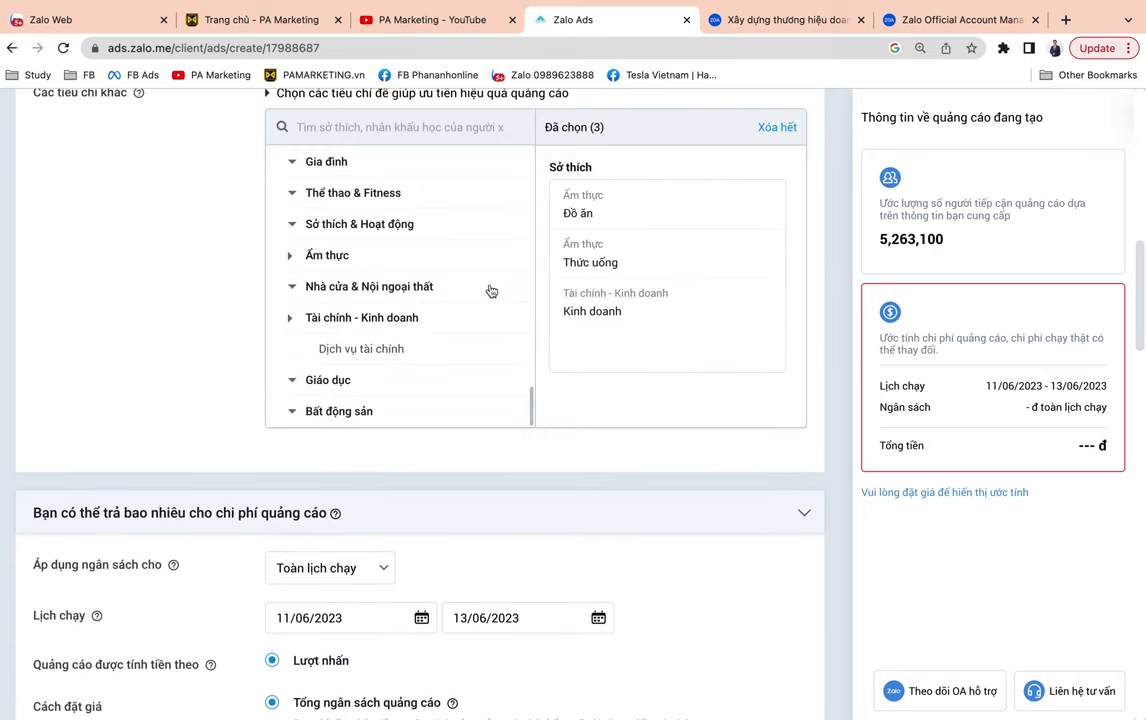
pyautogui.scroll(-3, 490, 290)
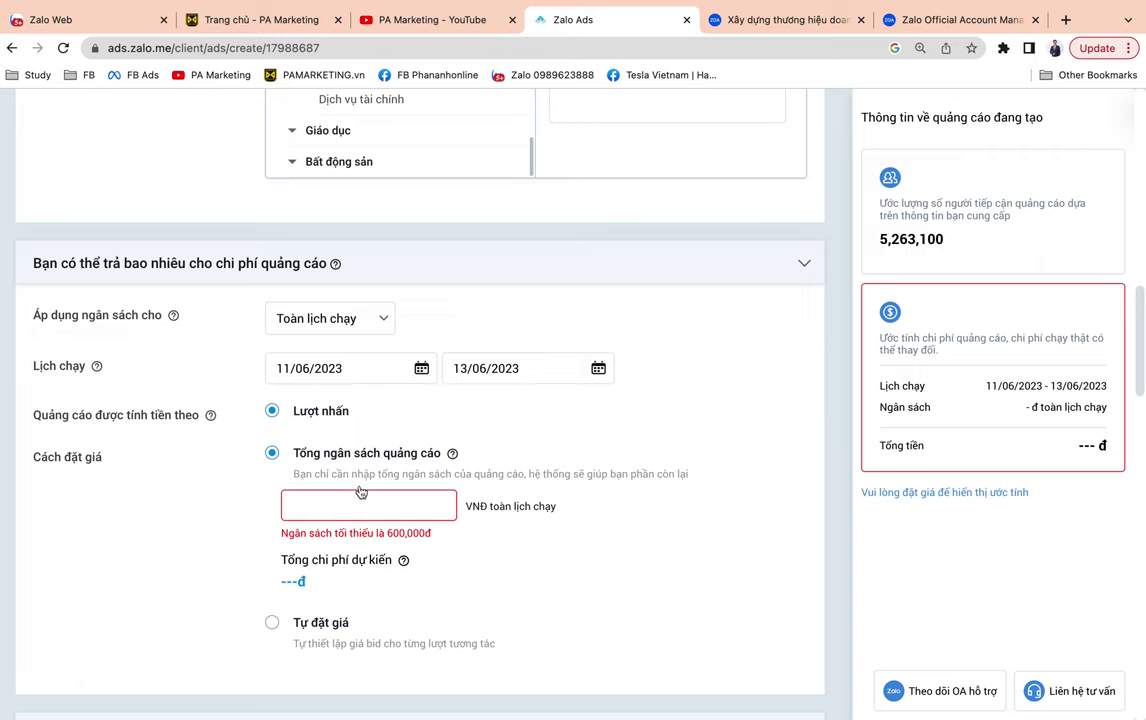
pyautogui.write('6000000')
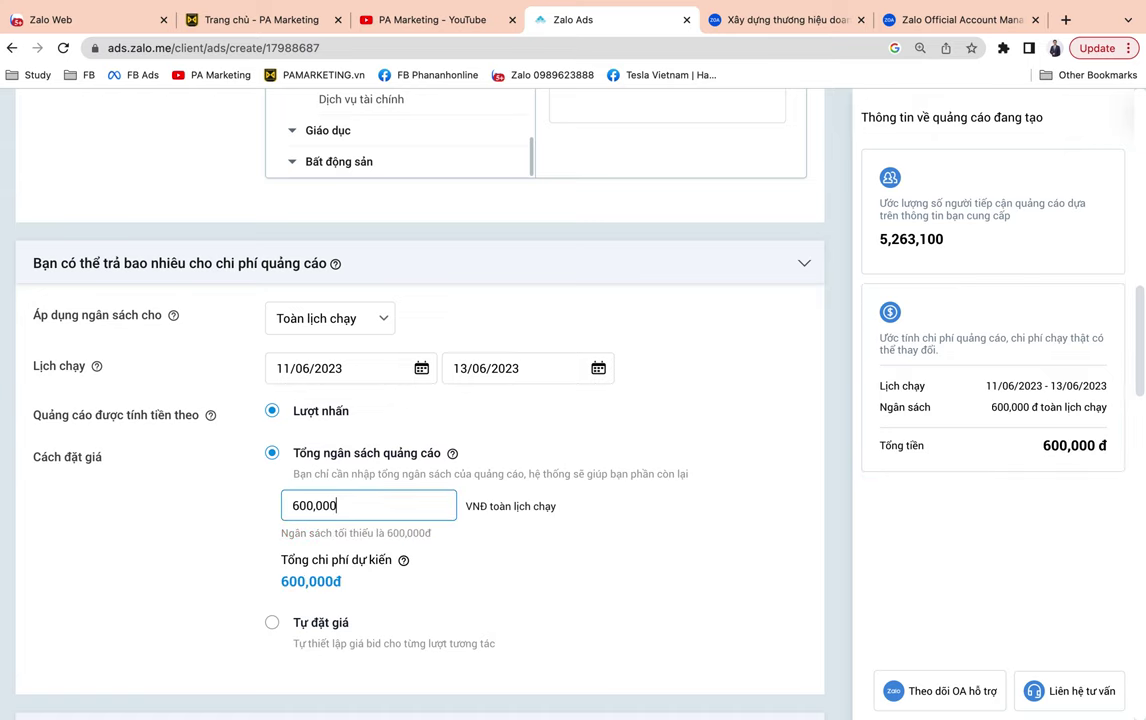
pyautogui.scroll(-2, 449, 413)
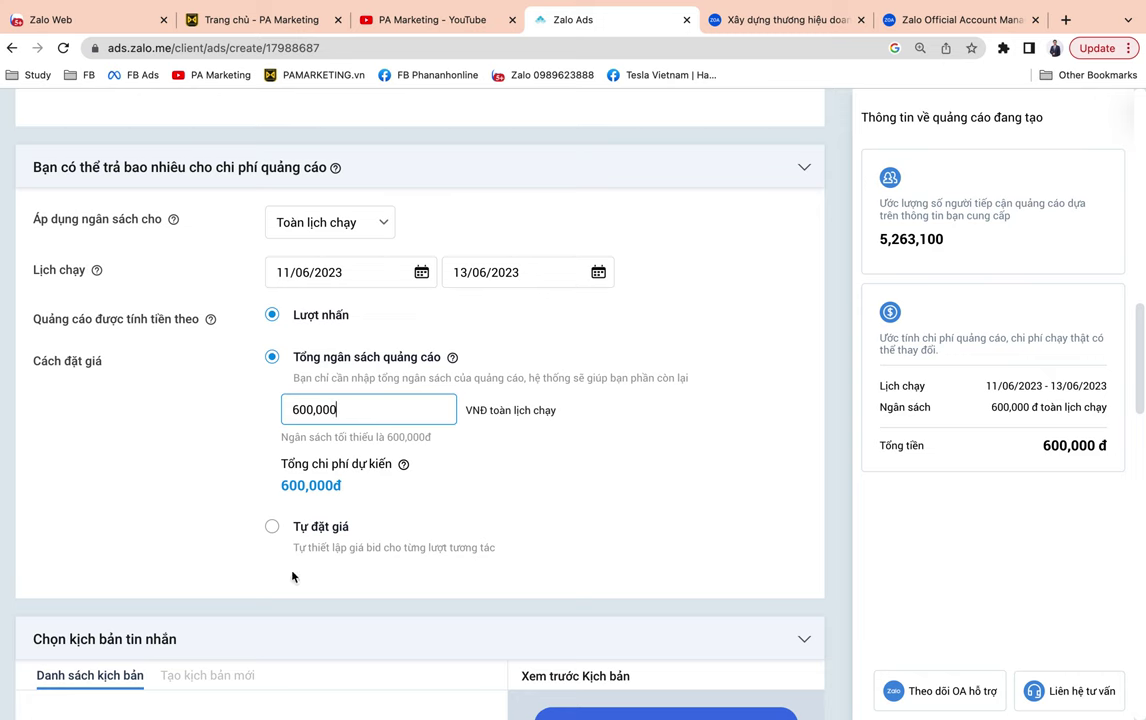
# Start a custom audience from a phone-number list, then close the form without saving.
pyautogui.scroll(15, 484, 413)
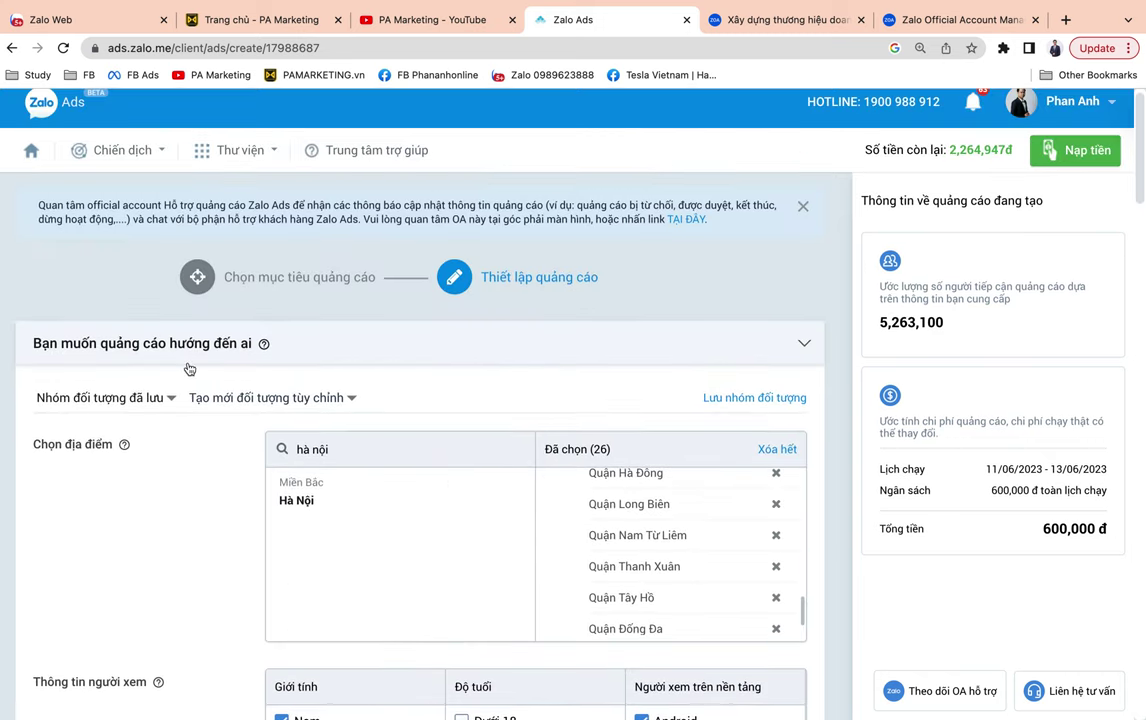
pyautogui.scroll(-4, 187, 366)
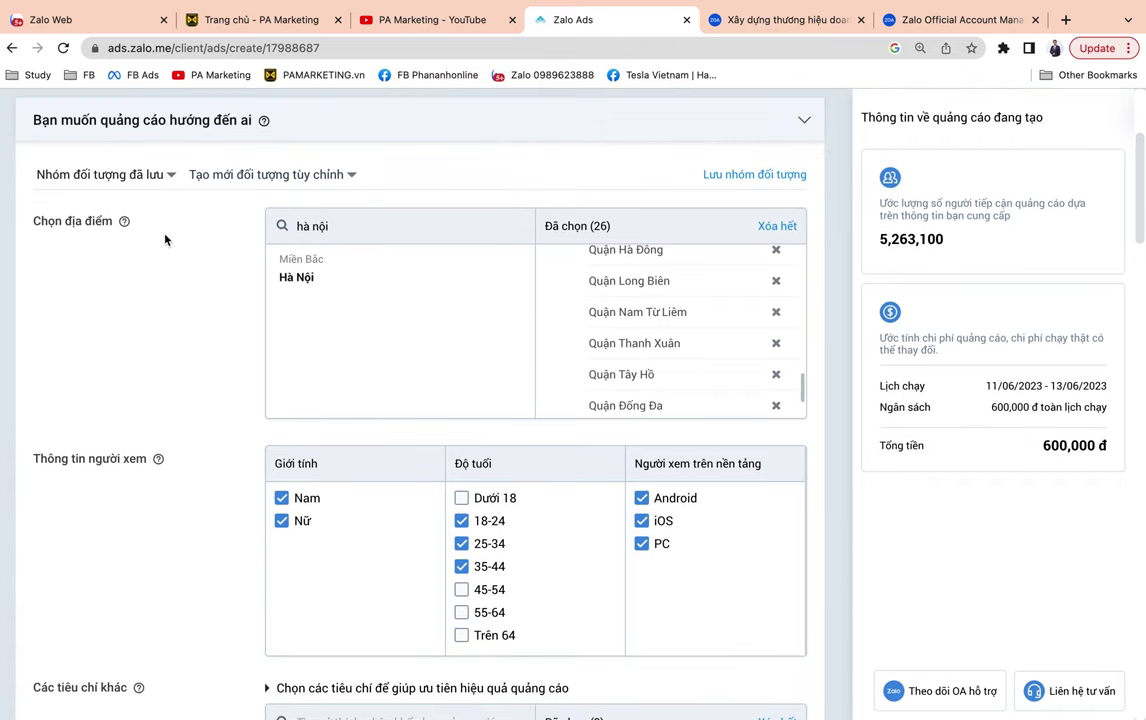
pyautogui.click(347, 175)
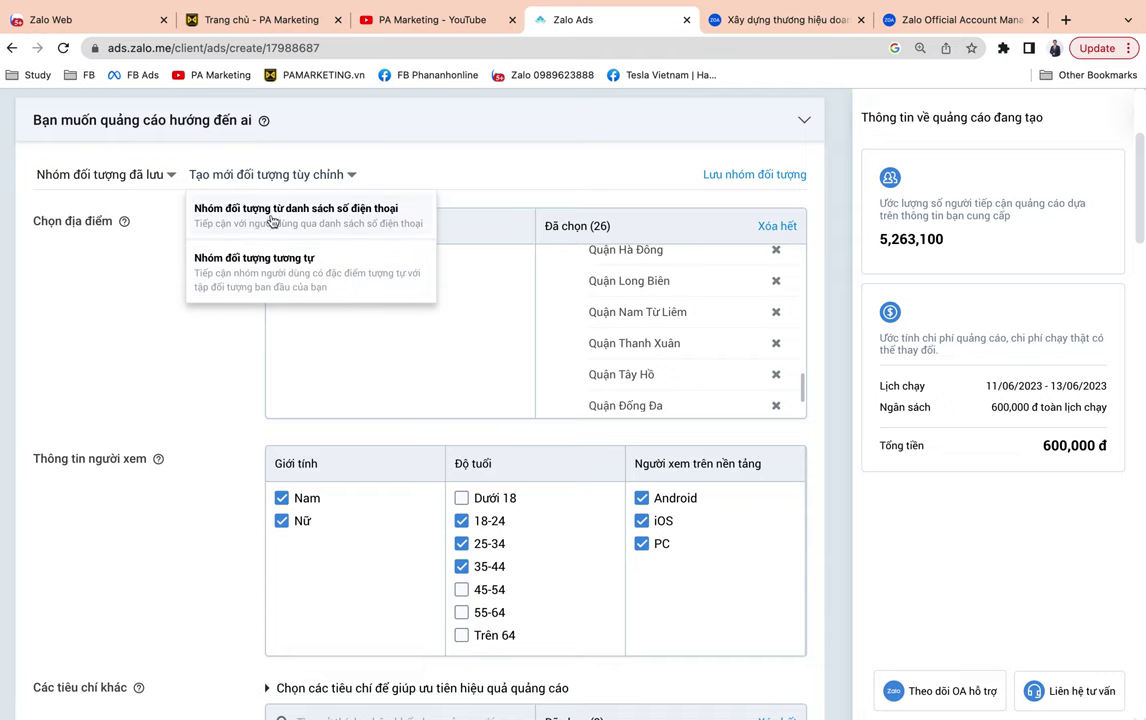
pyautogui.click(327, 222)
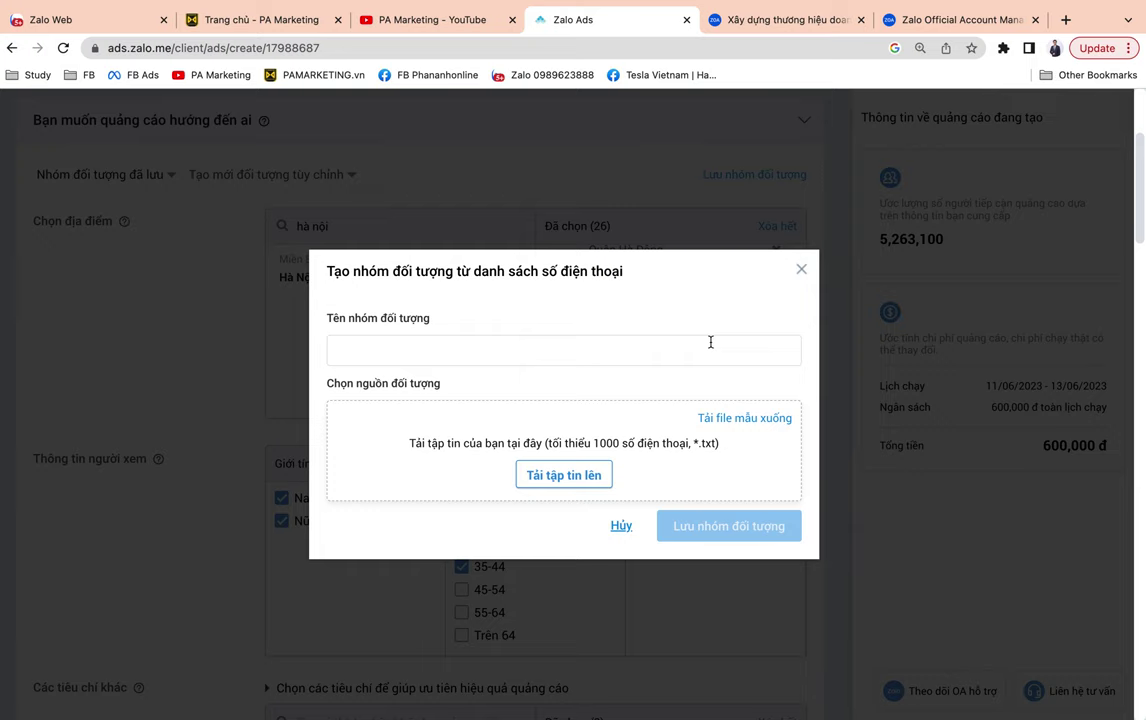
pyautogui.click(702, 341)
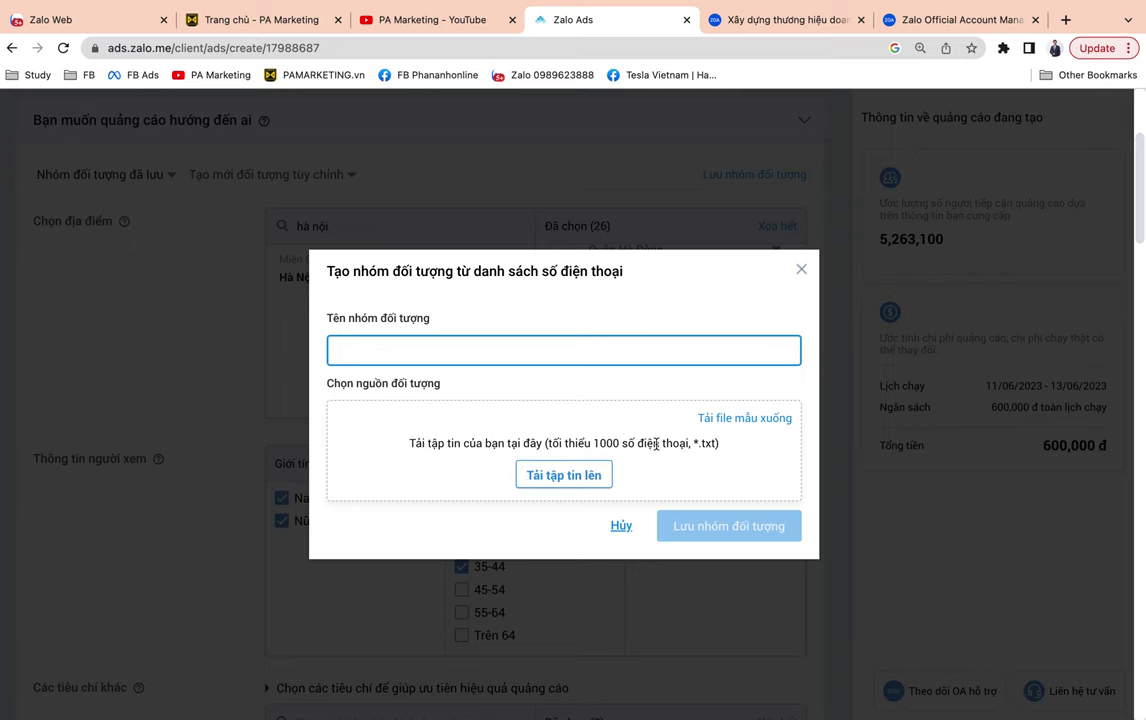
pyautogui.scroll(-1, 656, 443)
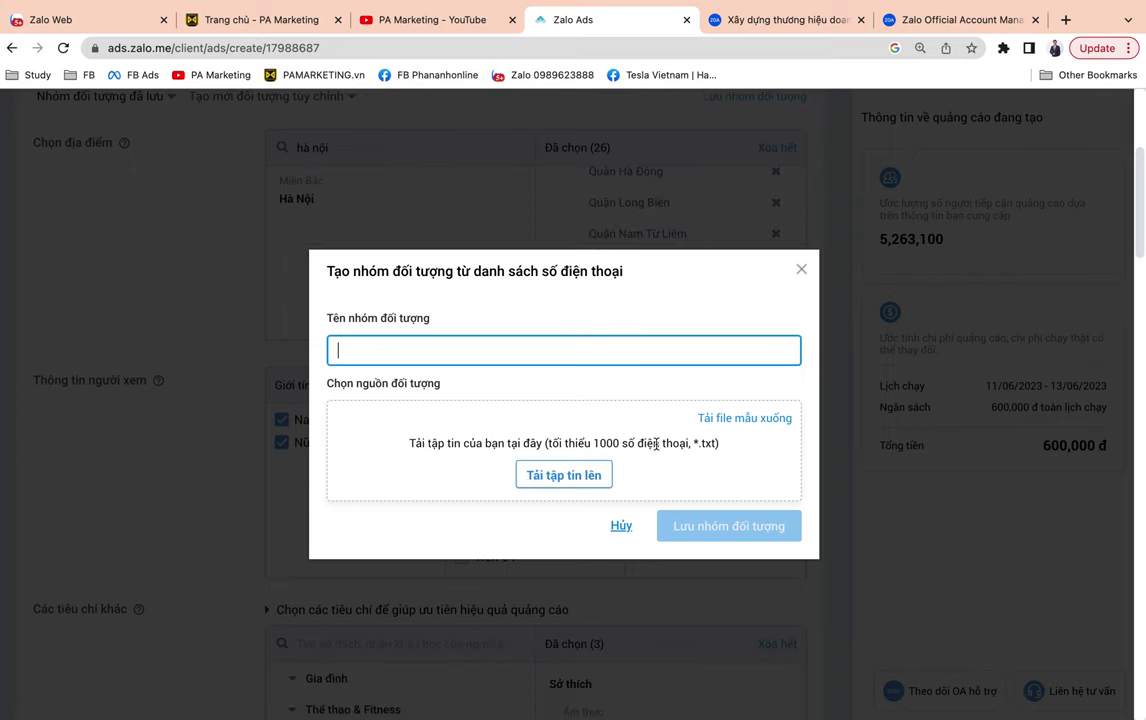
pyautogui.click(806, 274)
pyautogui.click(801, 248)
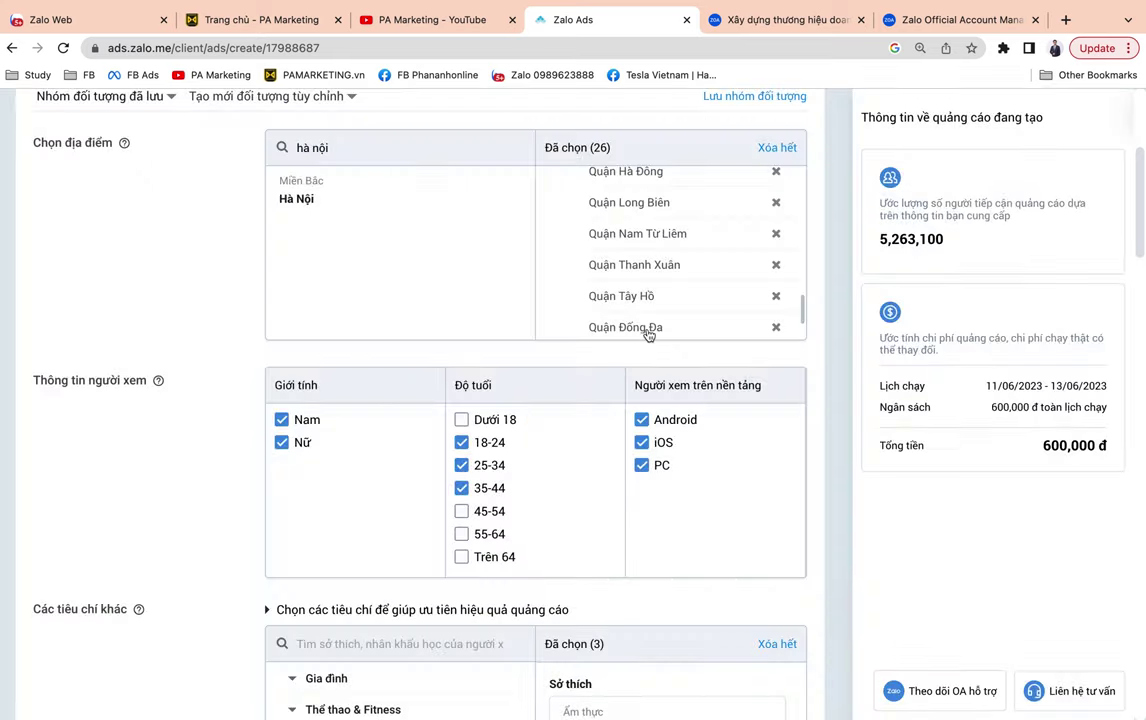
# Switch to Tự đặt giá and bid 3,000 per click.
pyautogui.scroll(-1, 646, 332)
pyautogui.scroll(-5, 184, 325)
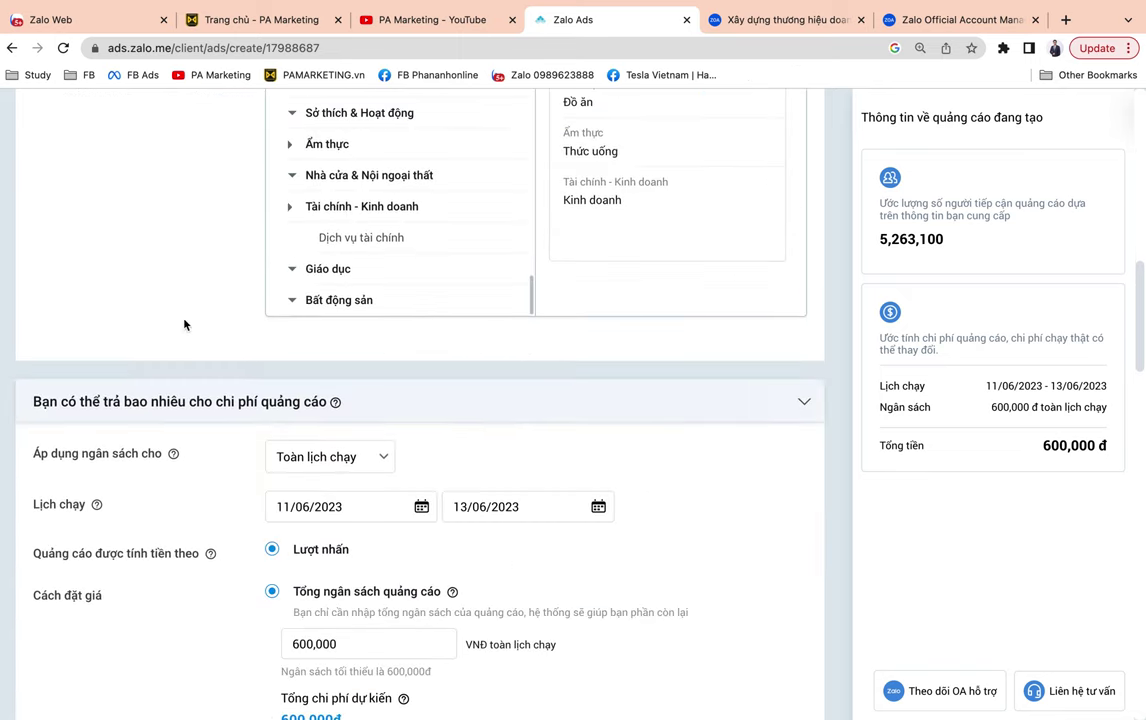
pyautogui.scroll(-5, 184, 325)
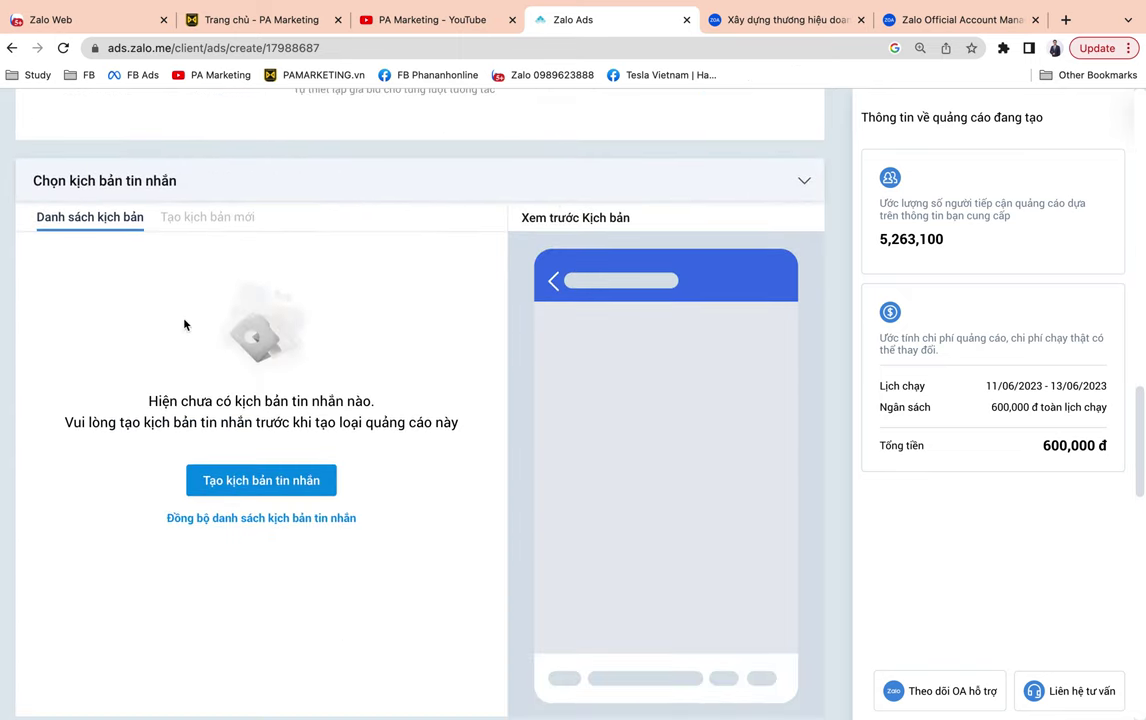
pyautogui.scroll(2, 184, 324)
pyautogui.scroll(-2, 184, 324)
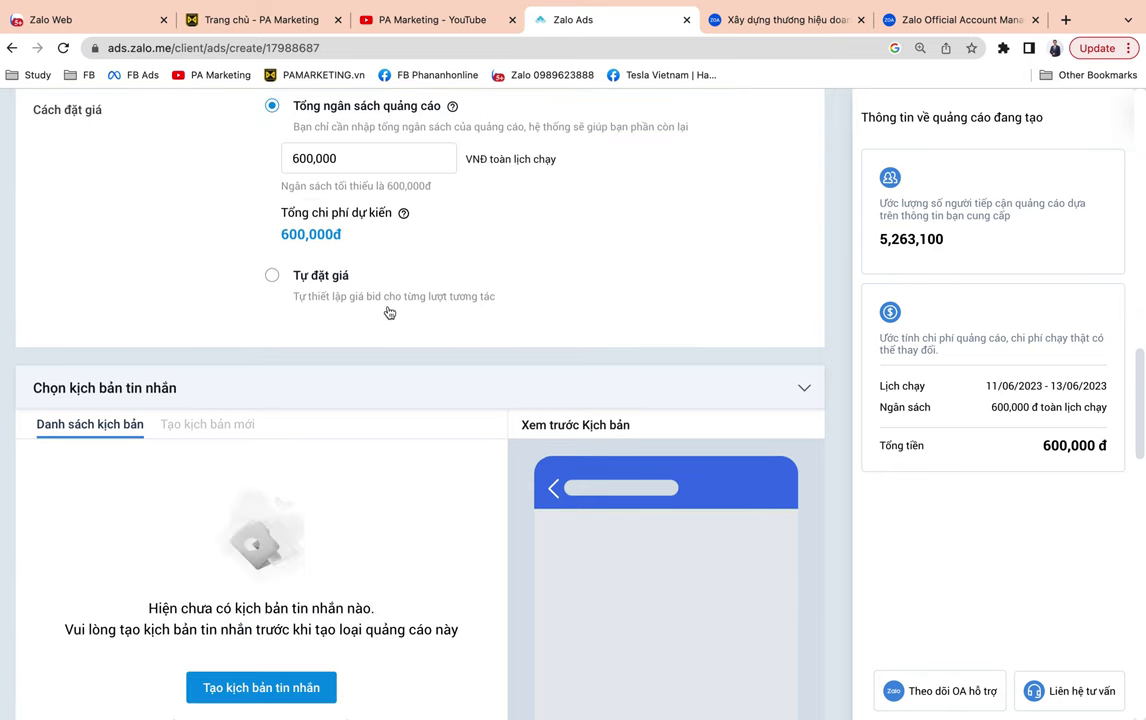
pyautogui.scroll(1, 389, 313)
pyautogui.scroll(1, 389, 313)
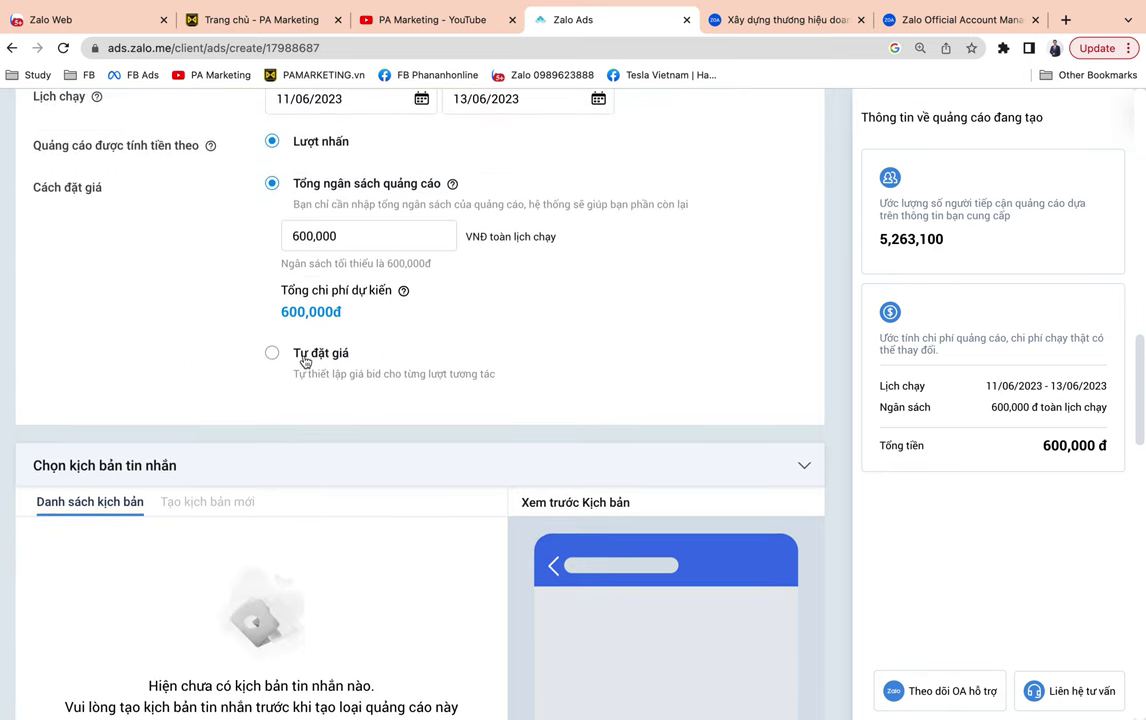
pyautogui.click(304, 357)
pyautogui.click(392, 293)
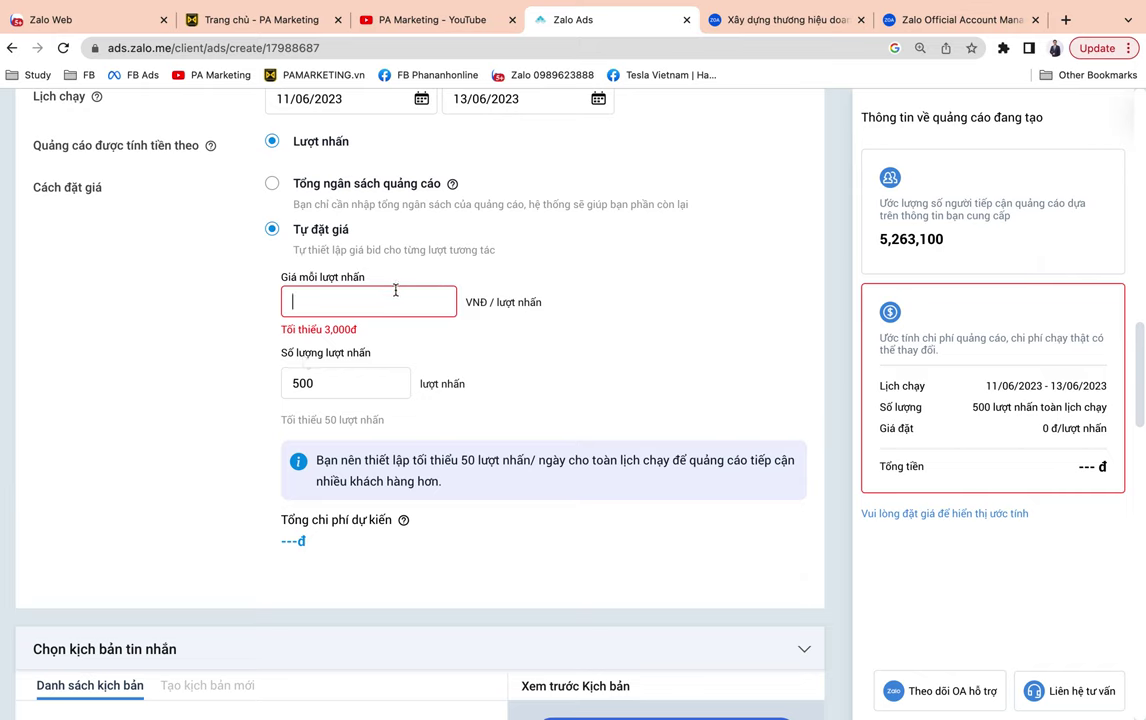
pyautogui.write('30000')
pyautogui.press('BackSpace')
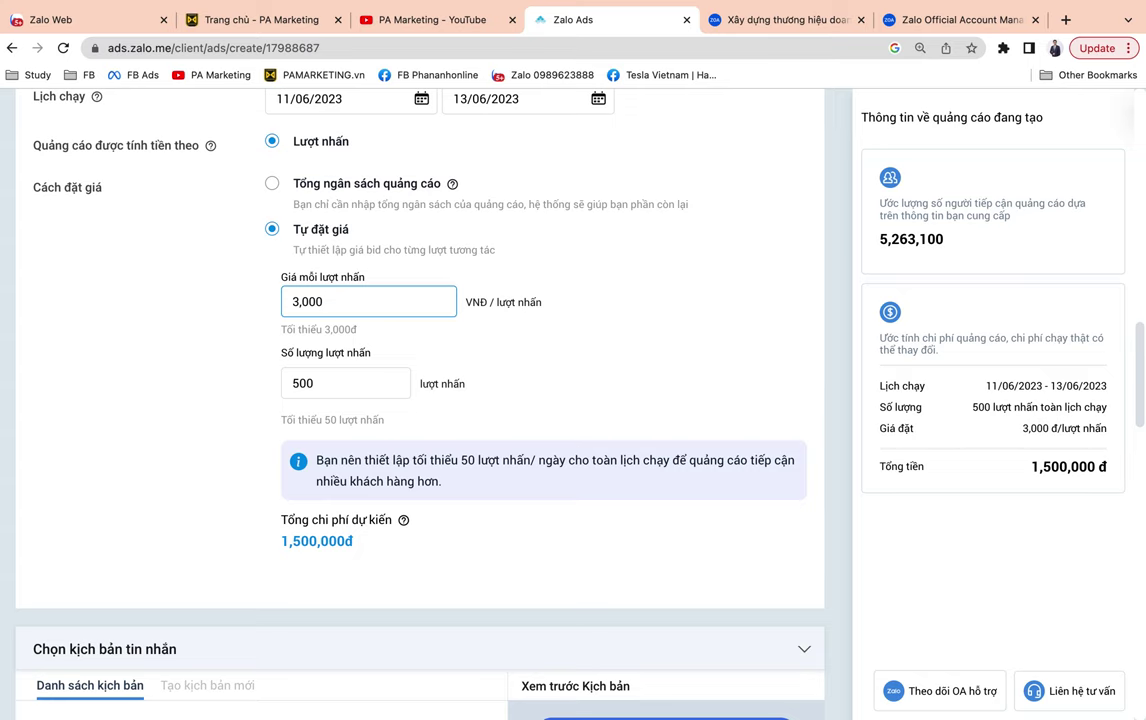
# Change the number of clicks from 500 to 200.
pyautogui.scroll(2, 376, 362)
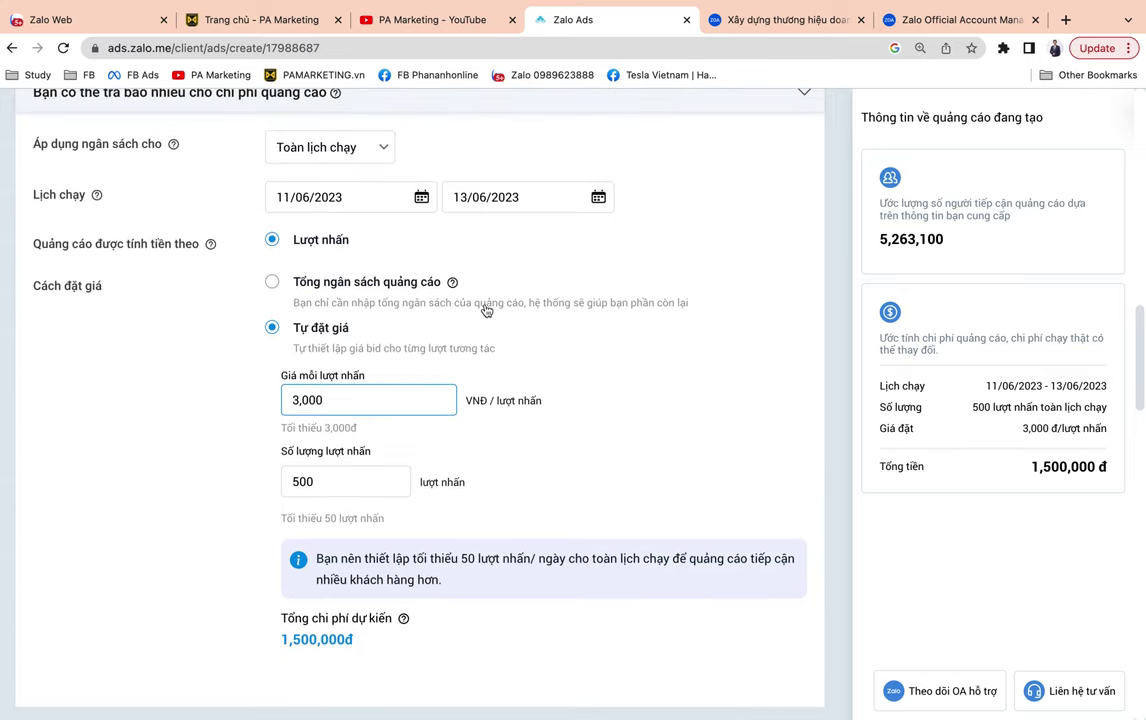
pyautogui.scroll(1, 486, 309)
pyautogui.scroll(-2, 486, 310)
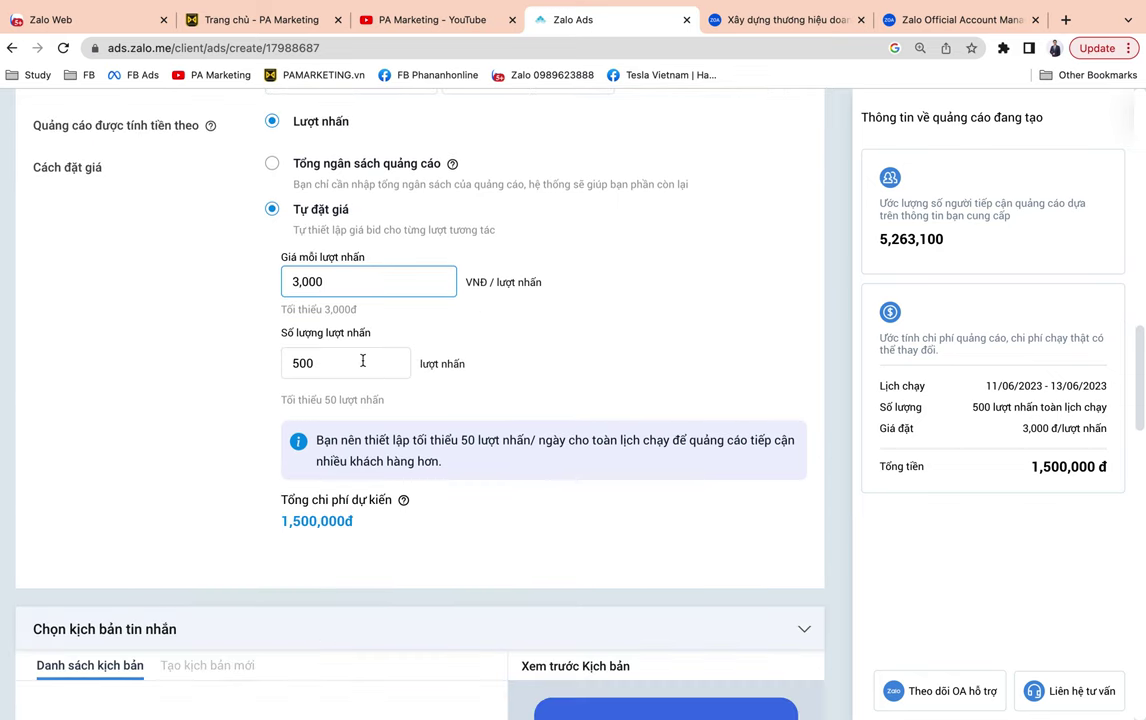
pyautogui.moveTo(366, 361); pyautogui.dragTo(263, 360)
pyautogui.write('200')
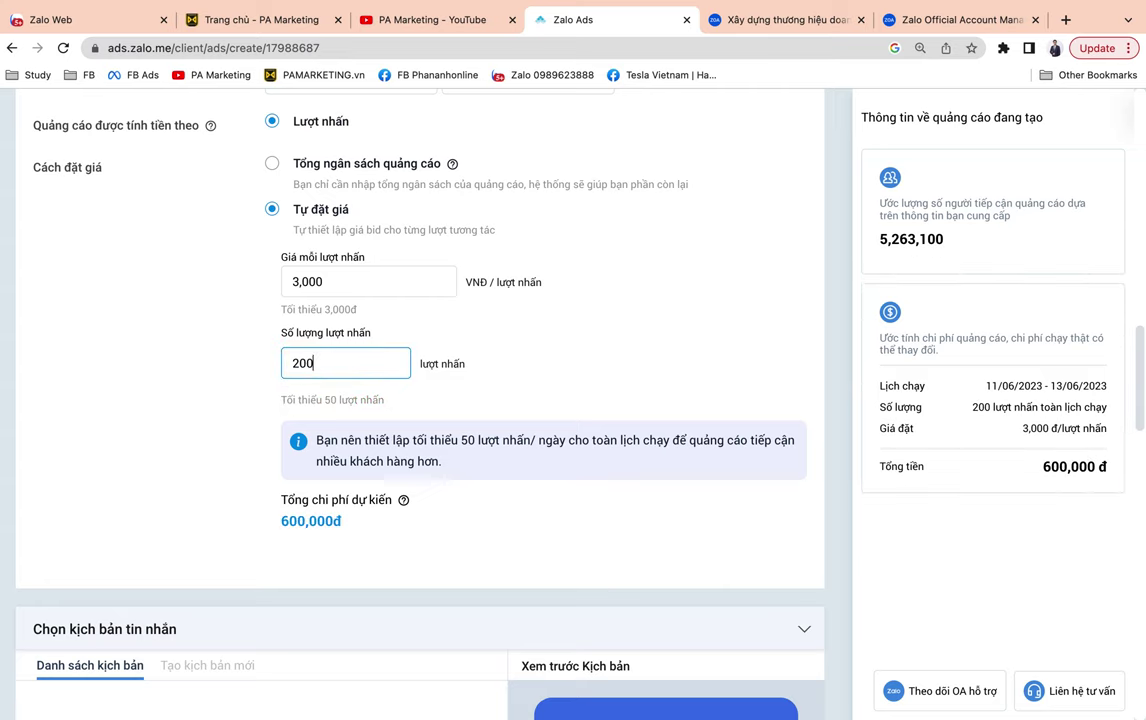
pyautogui.click(558, 512)
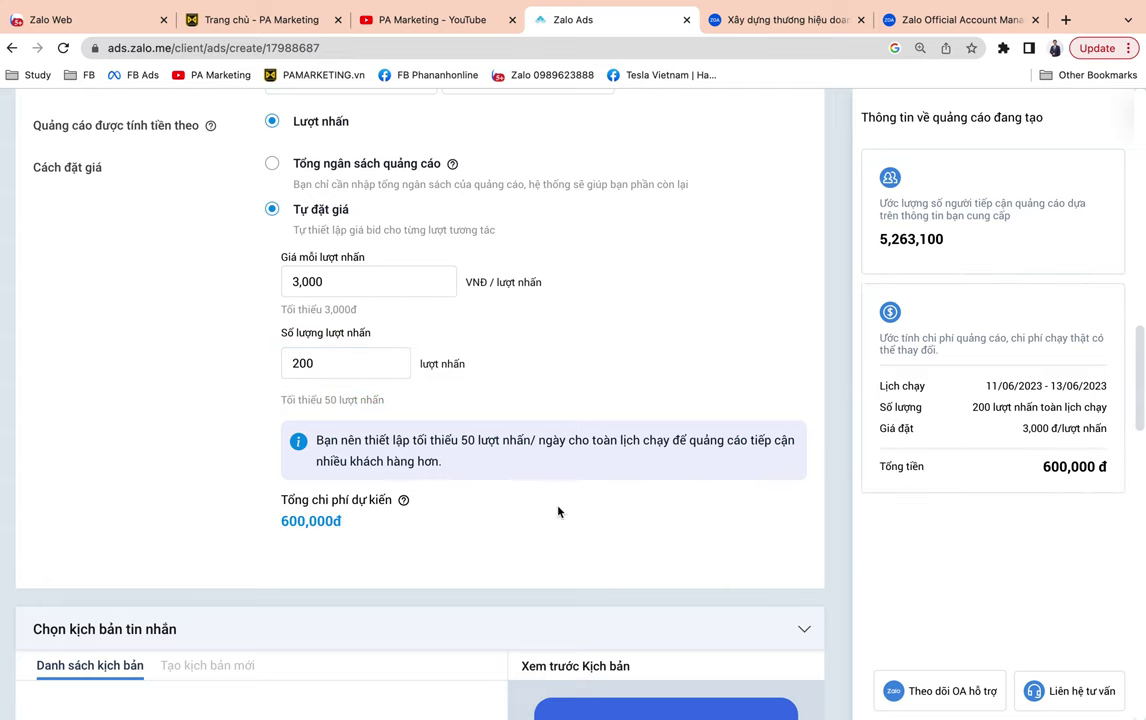
pyautogui.scroll(-2, 558, 512)
pyautogui.scroll(4, 558, 512)
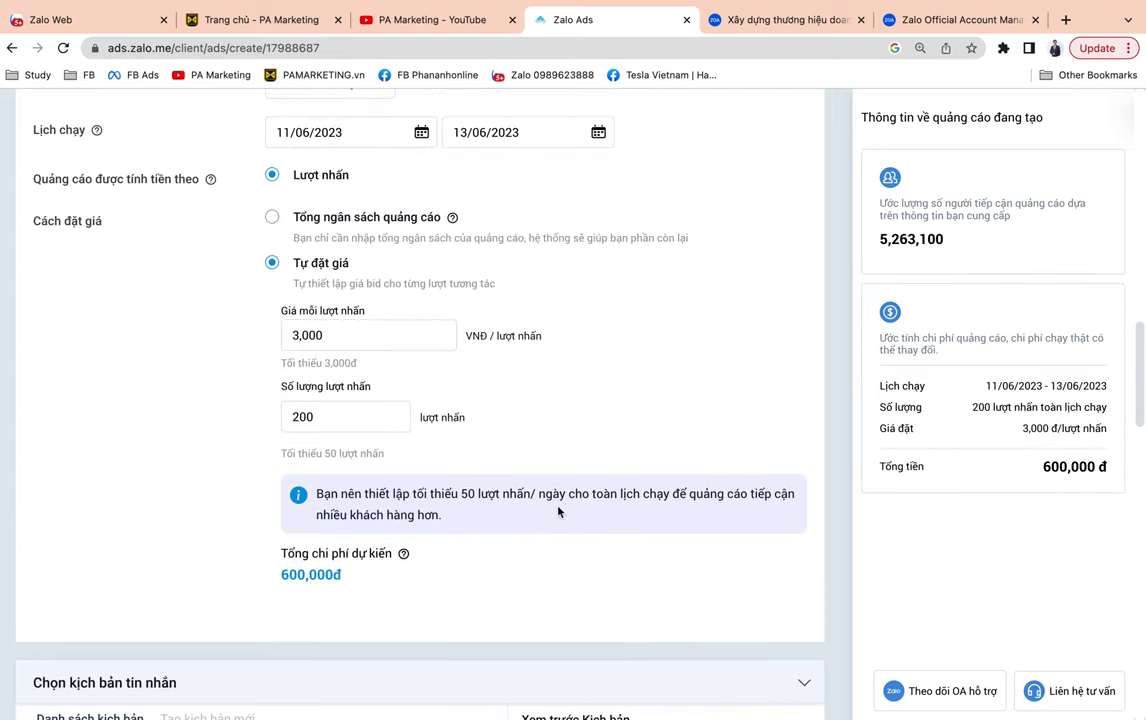
pyautogui.scroll(-1, 558, 512)
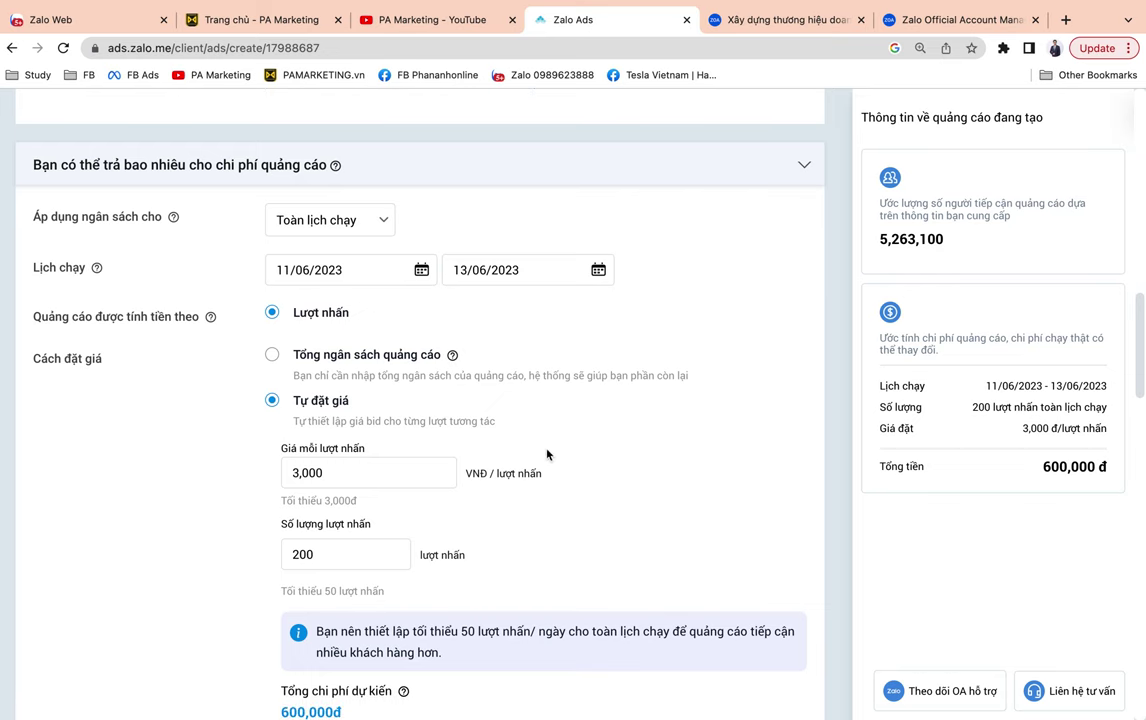
# Choose a total ad budget of 600,000, then switch to manual per-click bidding.
pyautogui.scroll(-1, 543, 450)
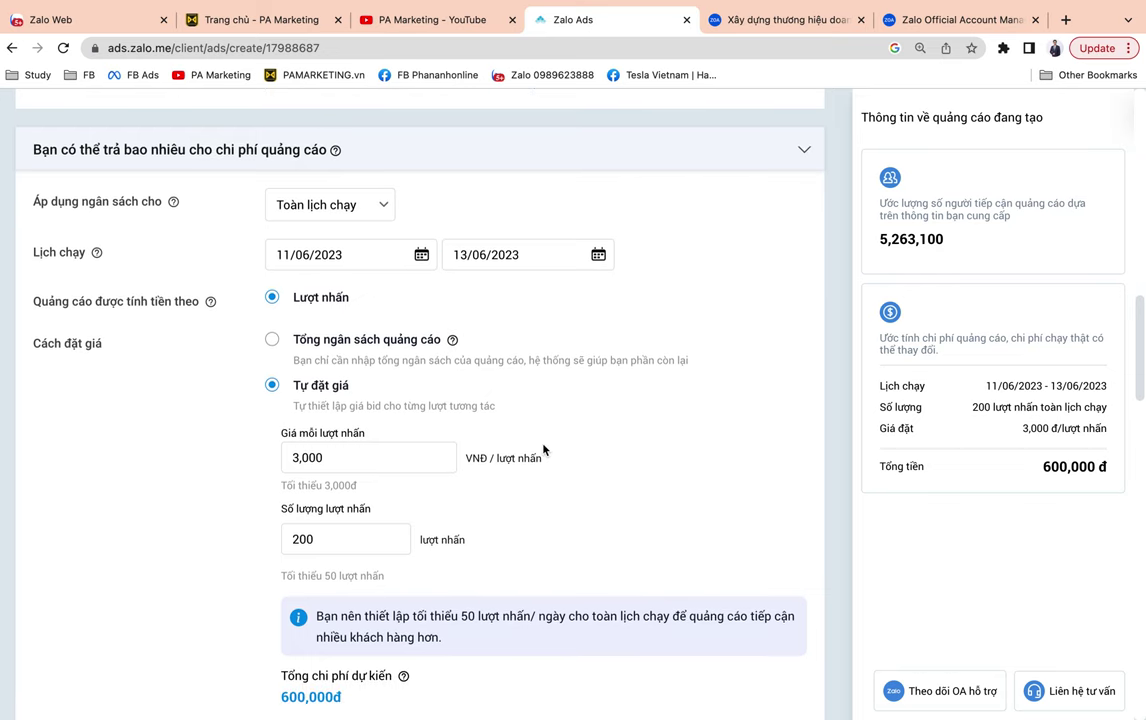
pyautogui.click(402, 339)
pyautogui.moveTo(452, 339)
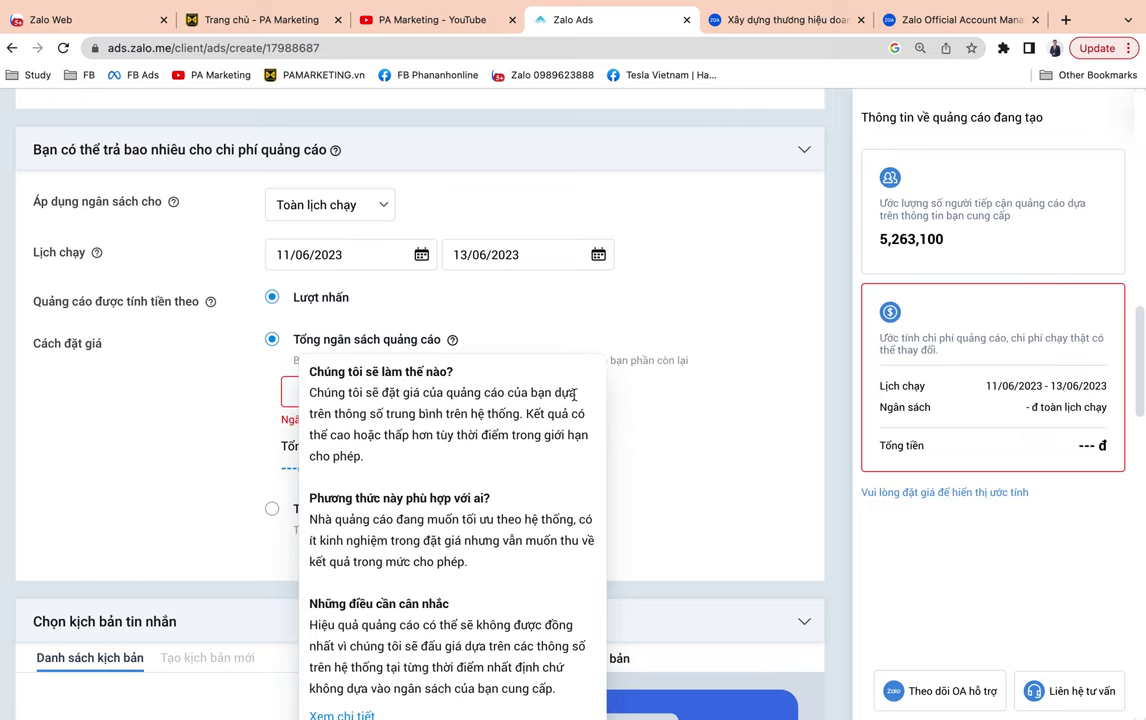
pyautogui.click(345, 392)
pyautogui.write('6')
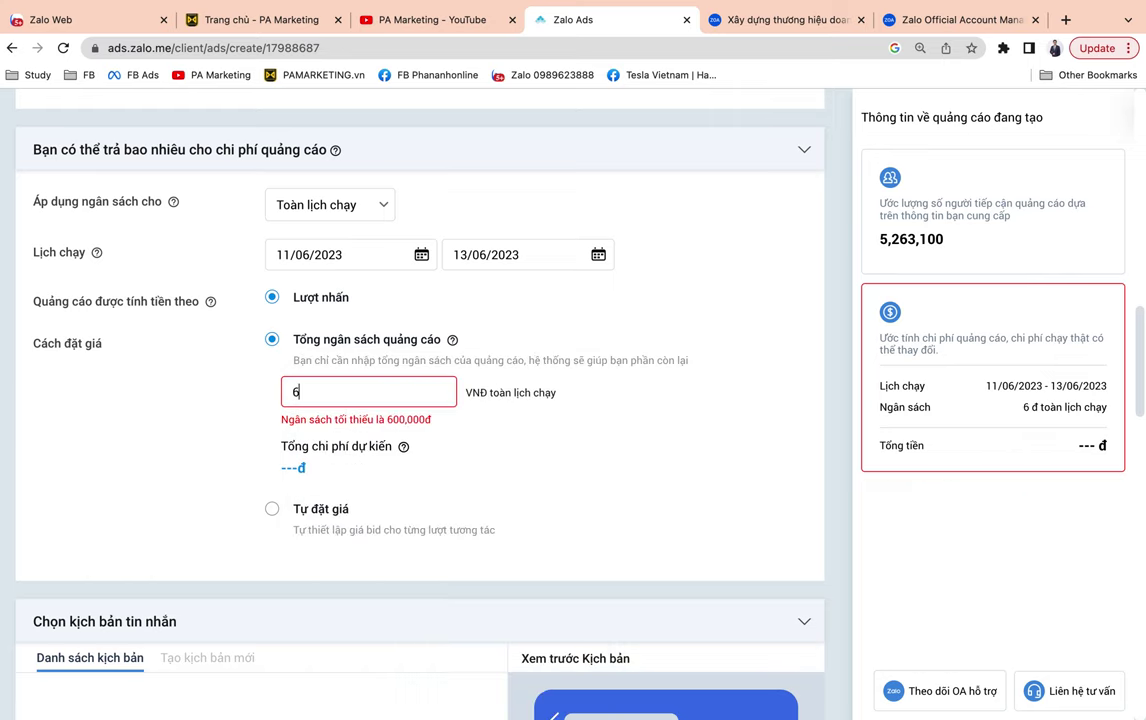
pyautogui.write('00,000')
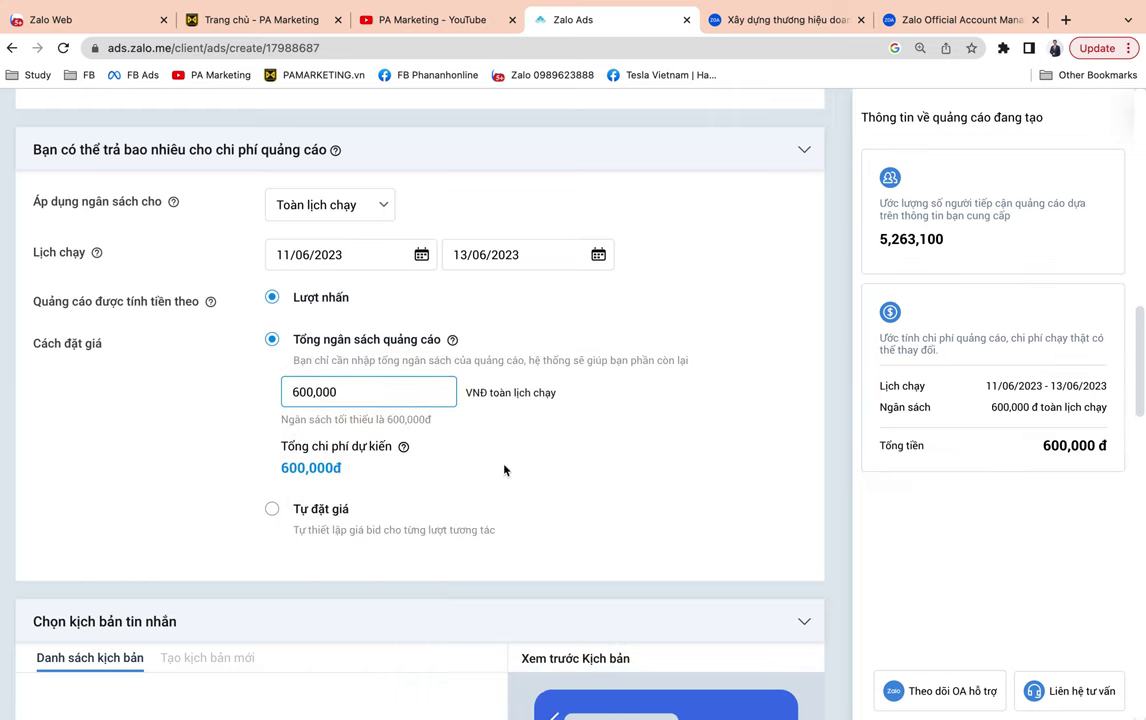
pyautogui.click(540, 515)
pyautogui.scroll(-5, 604, 519)
pyautogui.scroll(3, 604, 519)
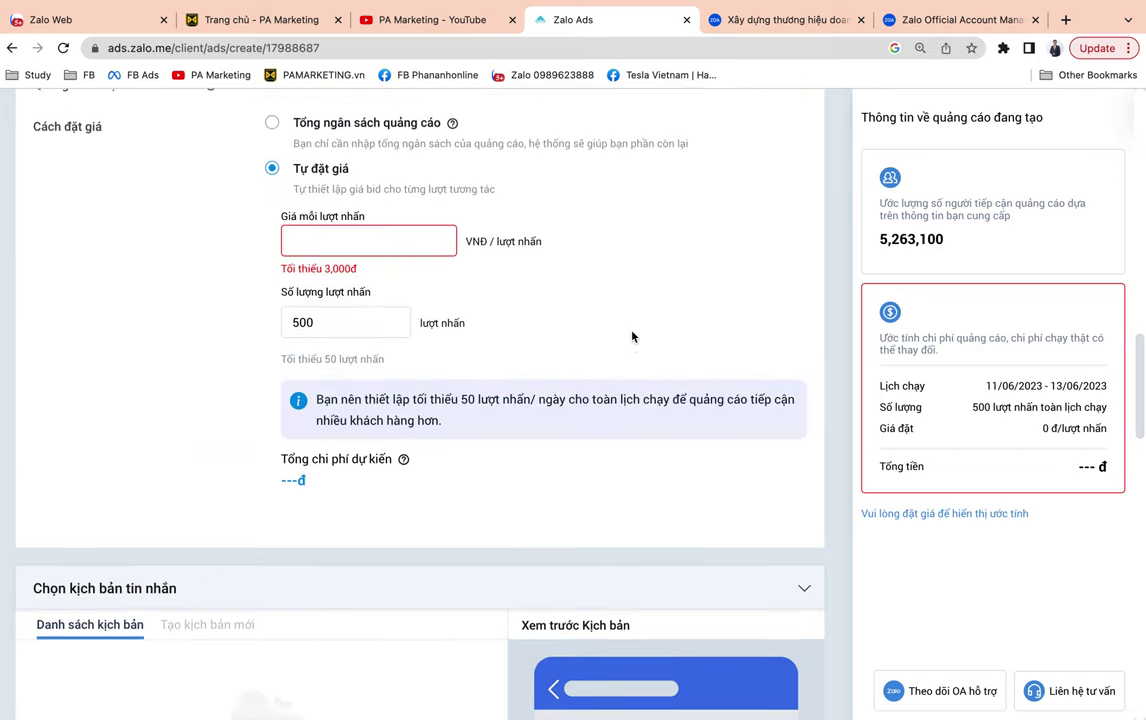
pyautogui.scroll(2, 632, 337)
# Return to the total ad budget option and set it to 6,000,000 đ.
pyautogui.click(440, 178)
pyautogui.click(385, 232)
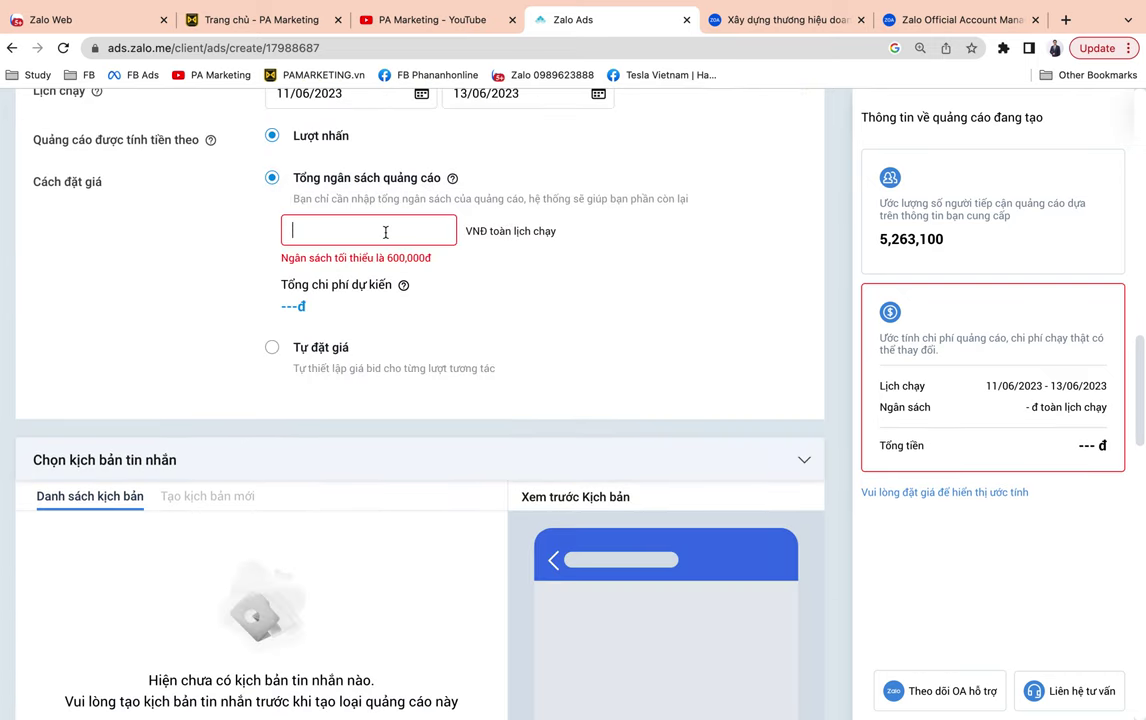
pyautogui.write('6,000,0')
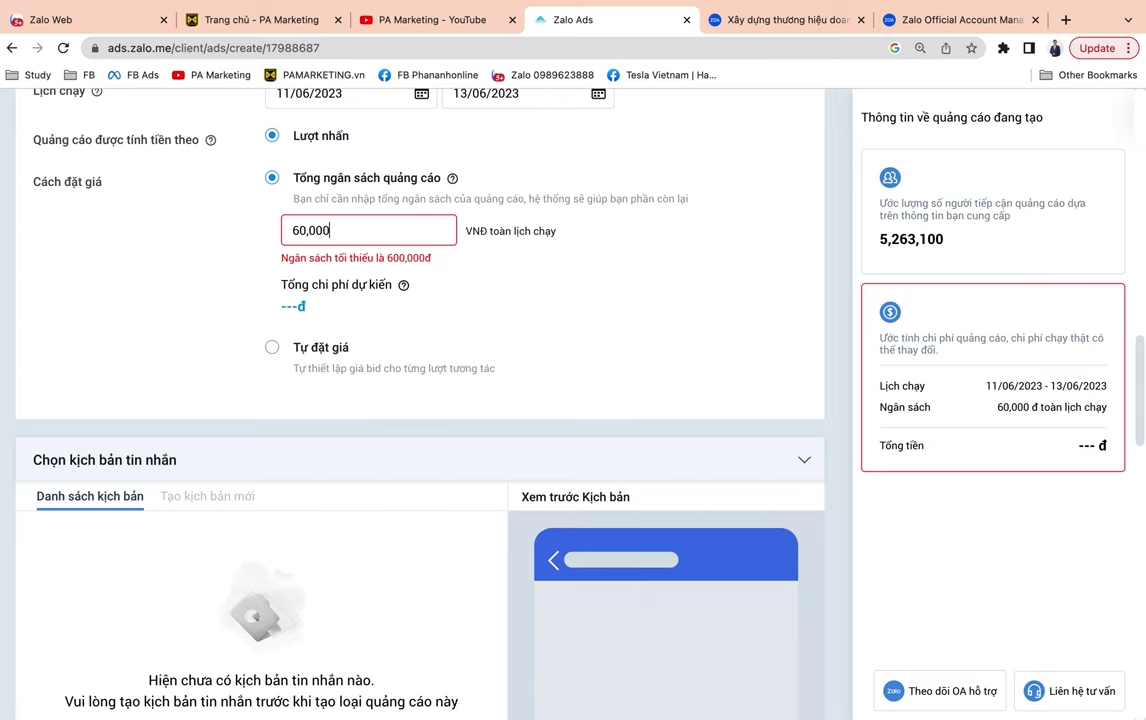
pyautogui.write('0')
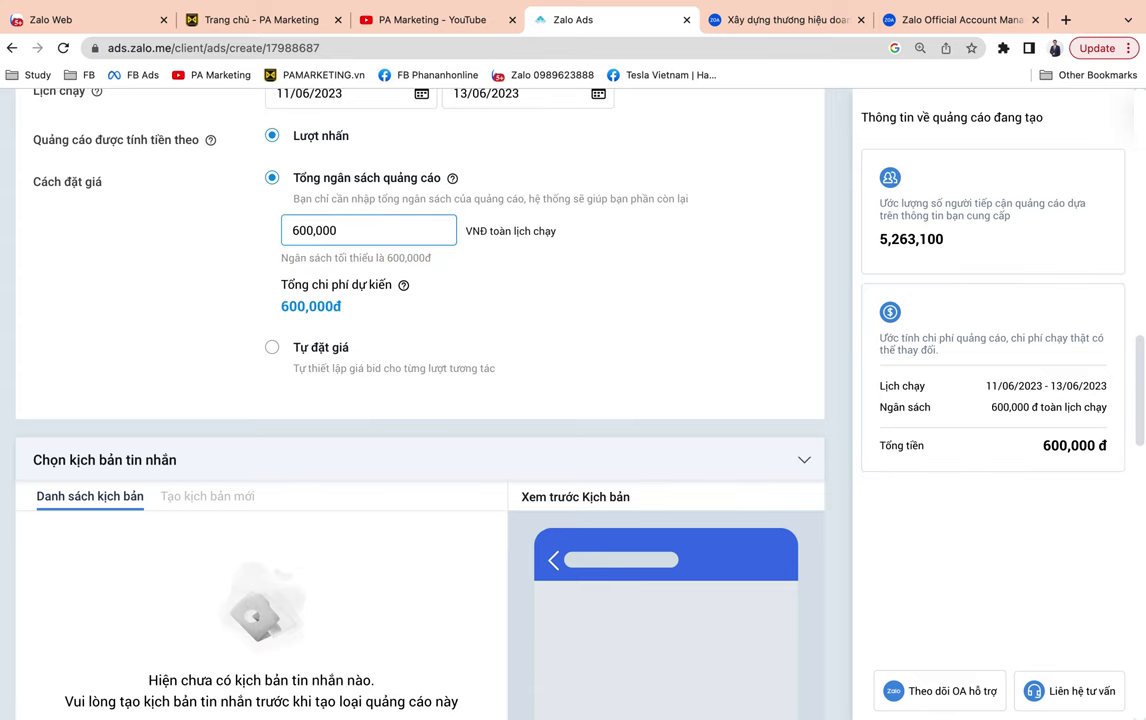
pyautogui.write('0')
pyautogui.click(112, 352)
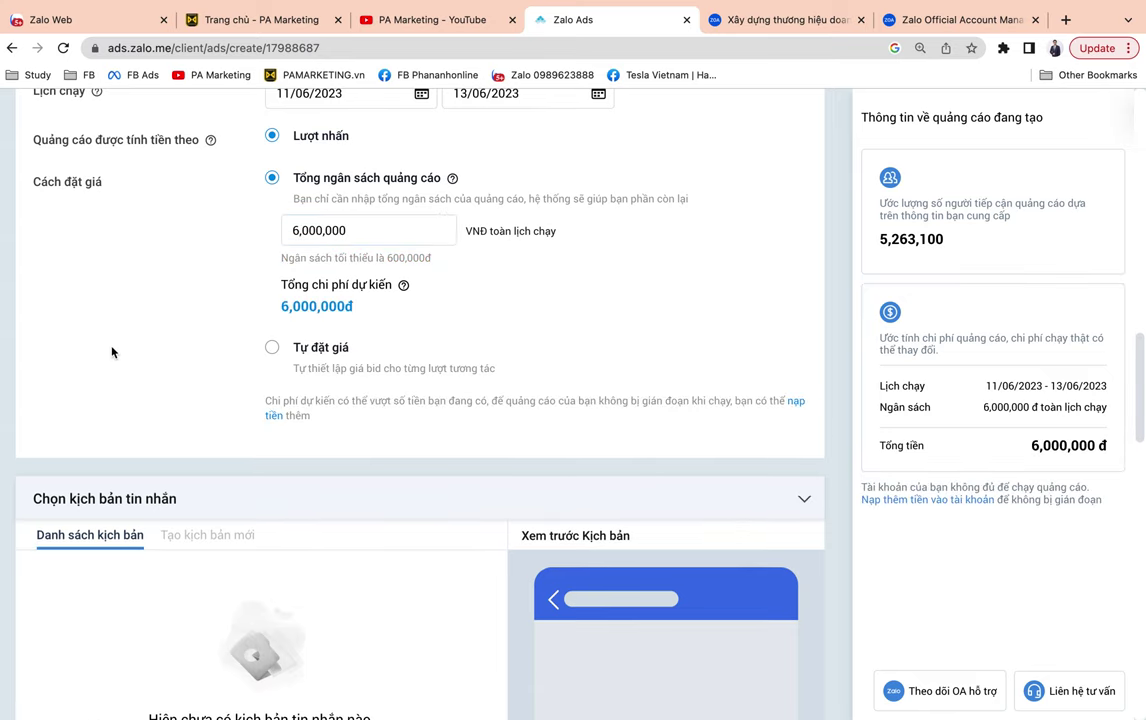
pyautogui.scroll(-5, 112, 352)
pyautogui.scroll(2, 112, 352)
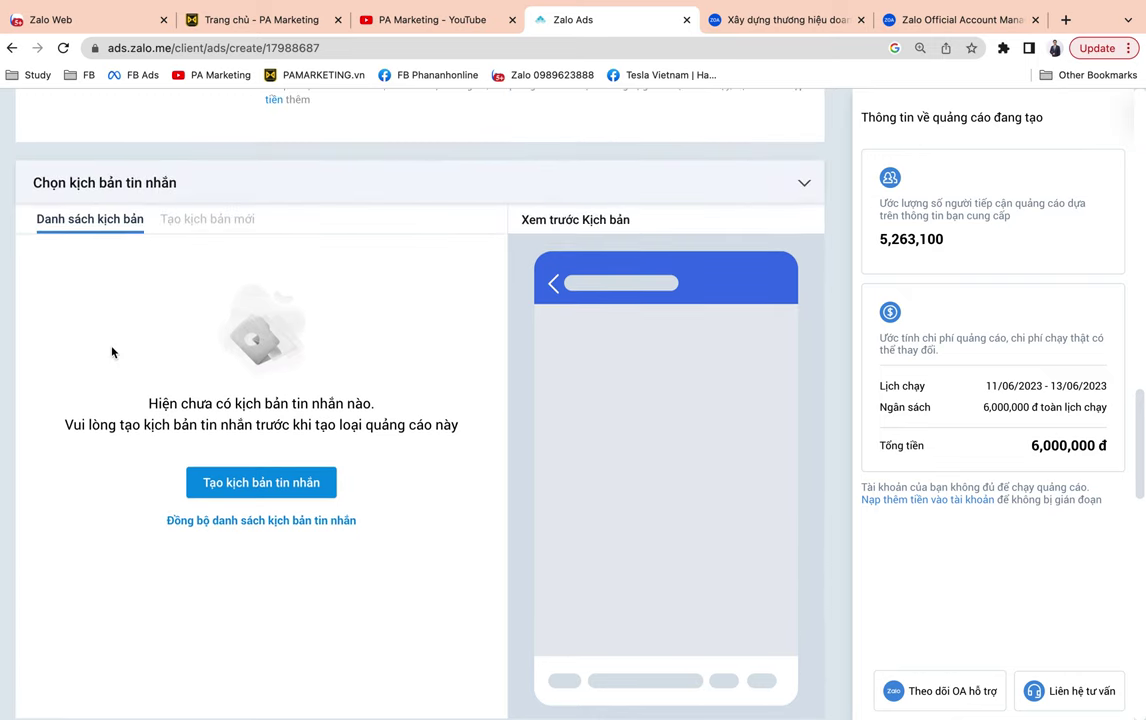
pyautogui.scroll(-2, 307, 348)
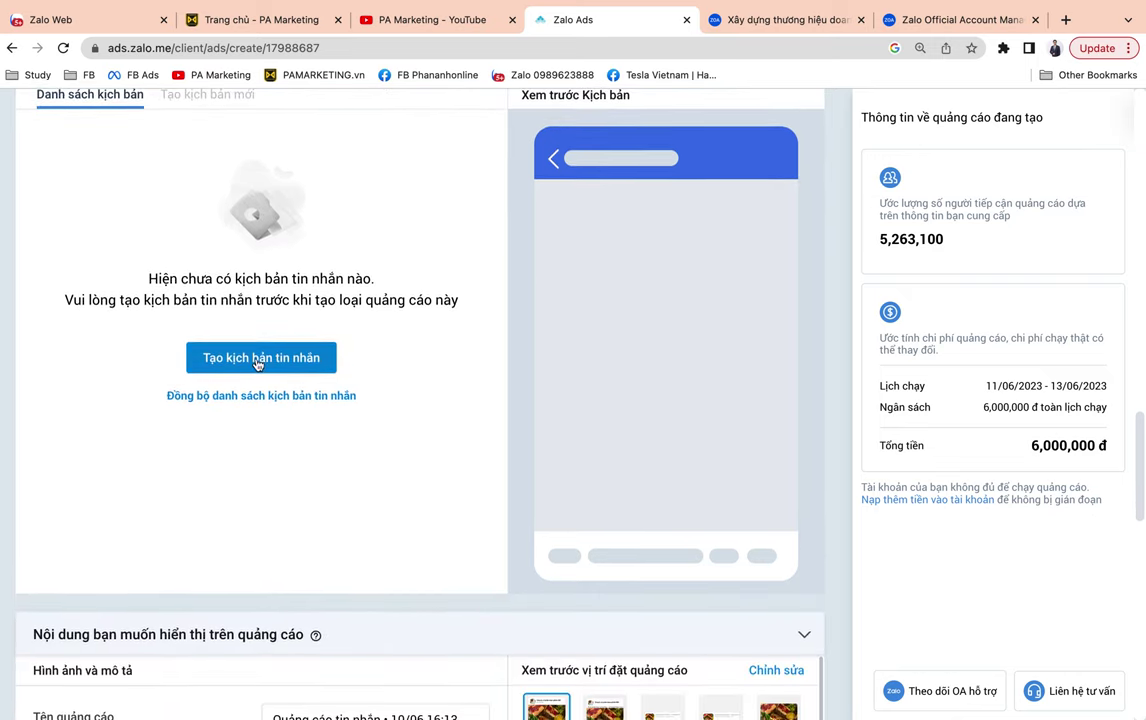
# Create a new message script and pick the 'Nhận thông tin tư vấn & gọi Hotline' template.
pyautogui.click(250, 358)
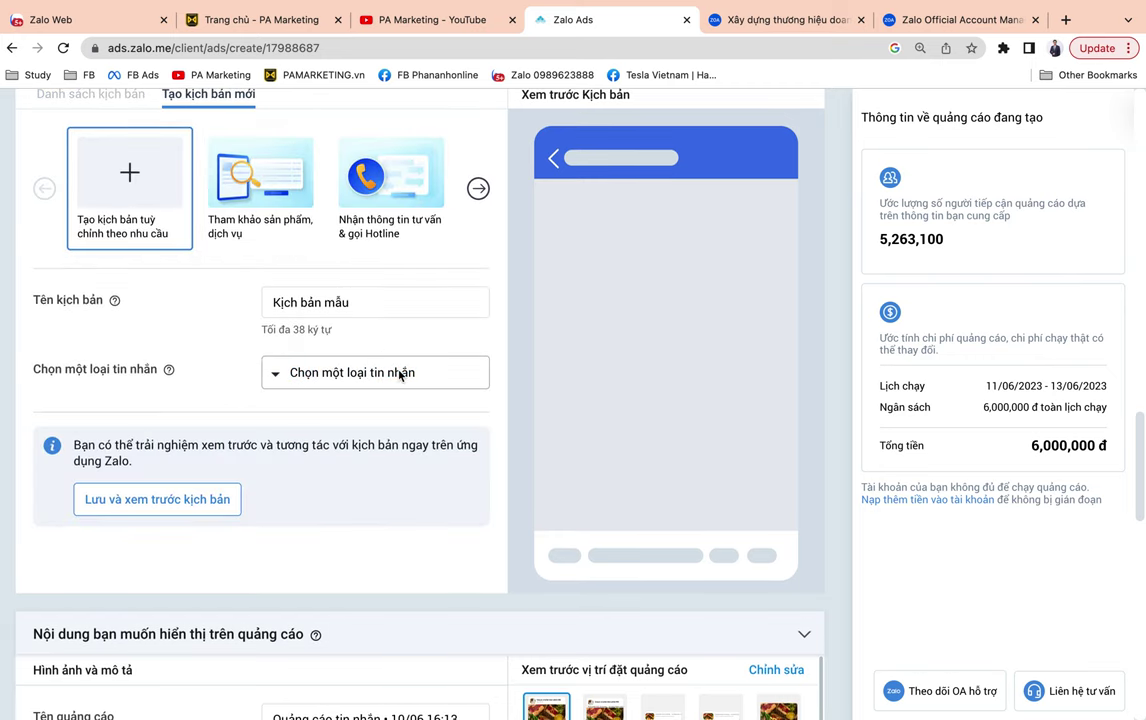
pyautogui.click(358, 380)
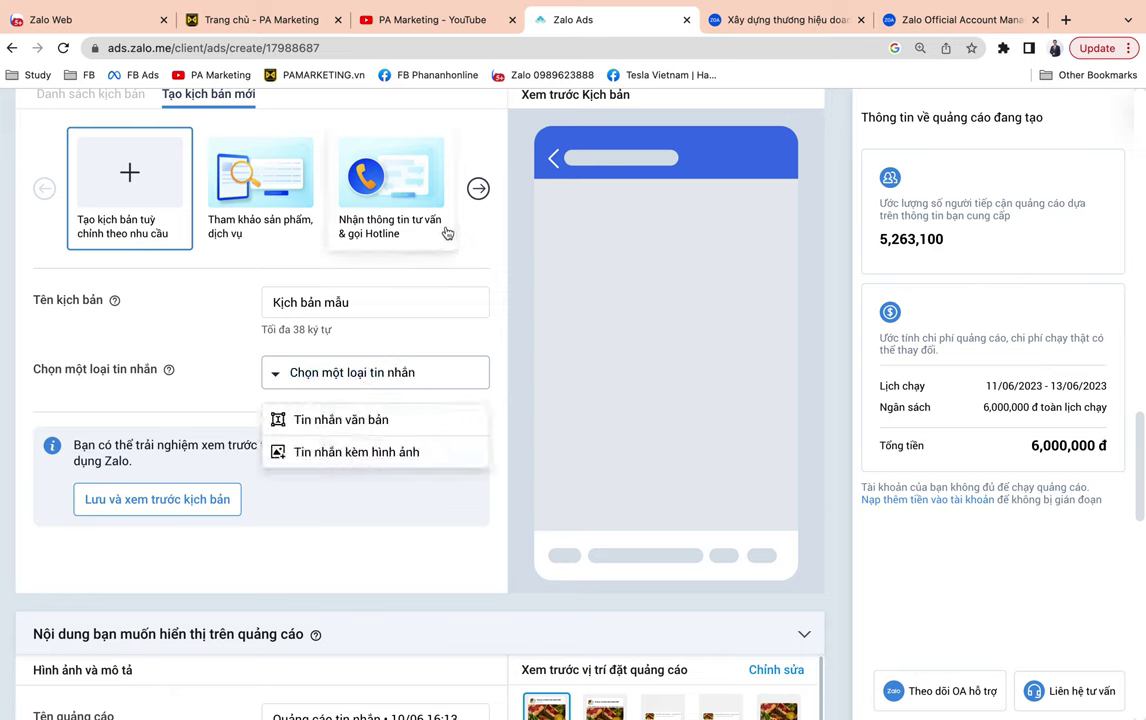
pyautogui.click(478, 189)
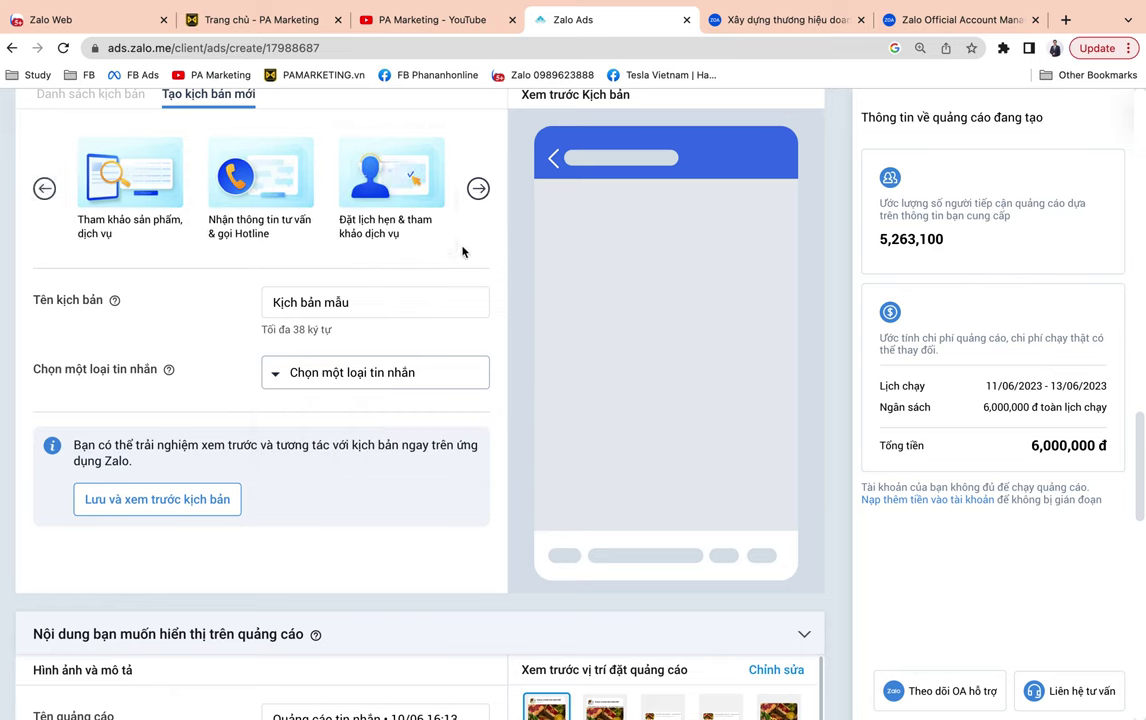
pyautogui.click(479, 189)
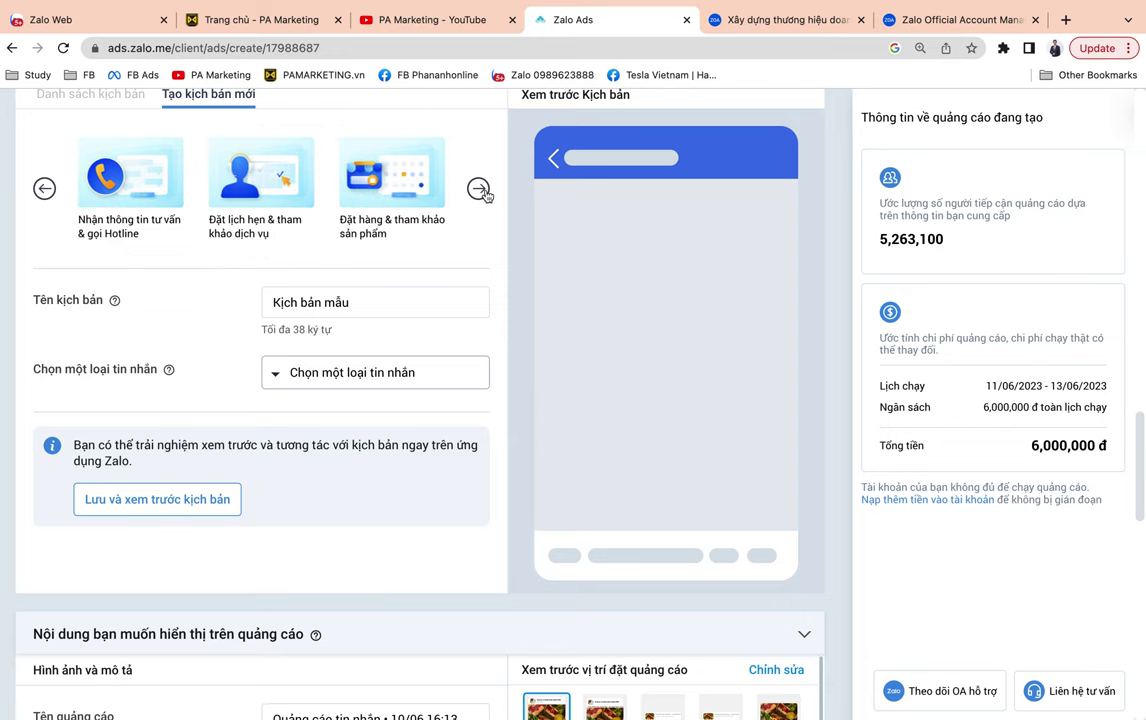
pyautogui.click(480, 190)
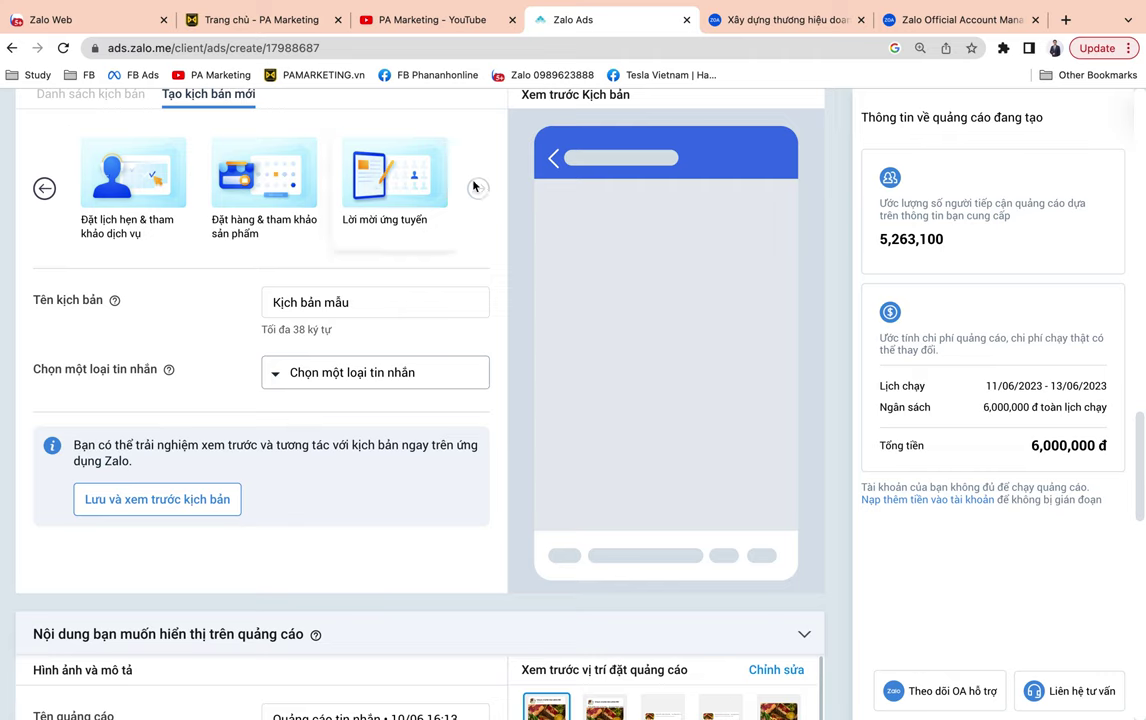
pyautogui.click(44, 190)
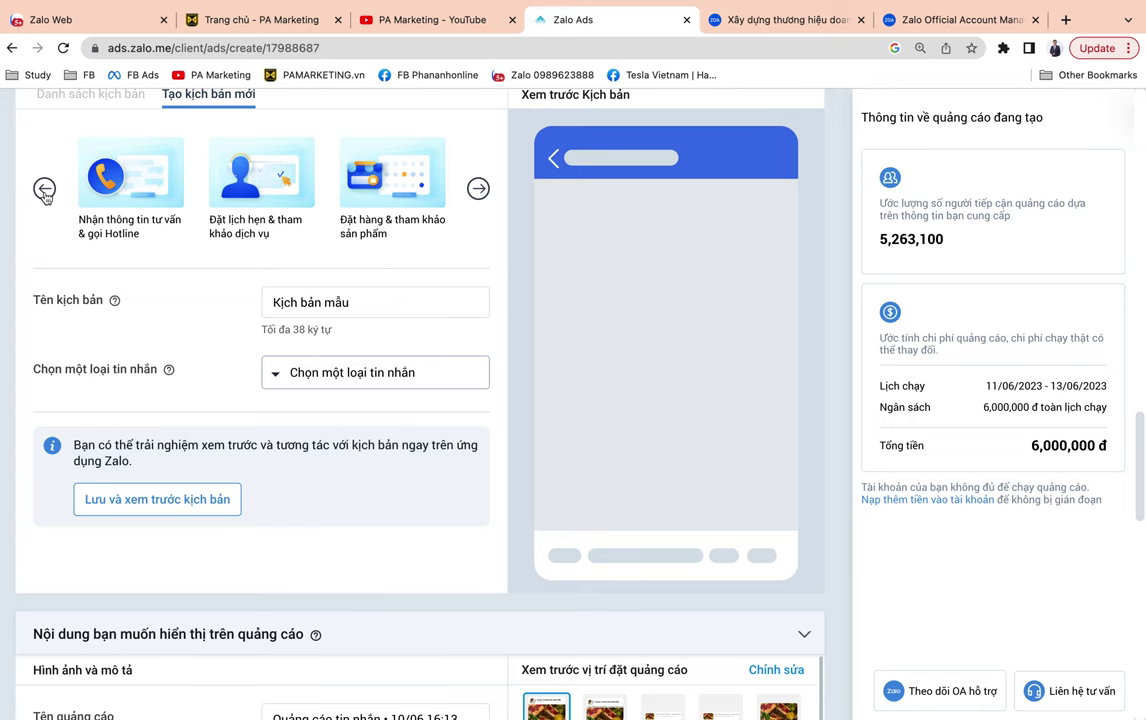
pyautogui.click(44, 190)
pyautogui.click(250, 168)
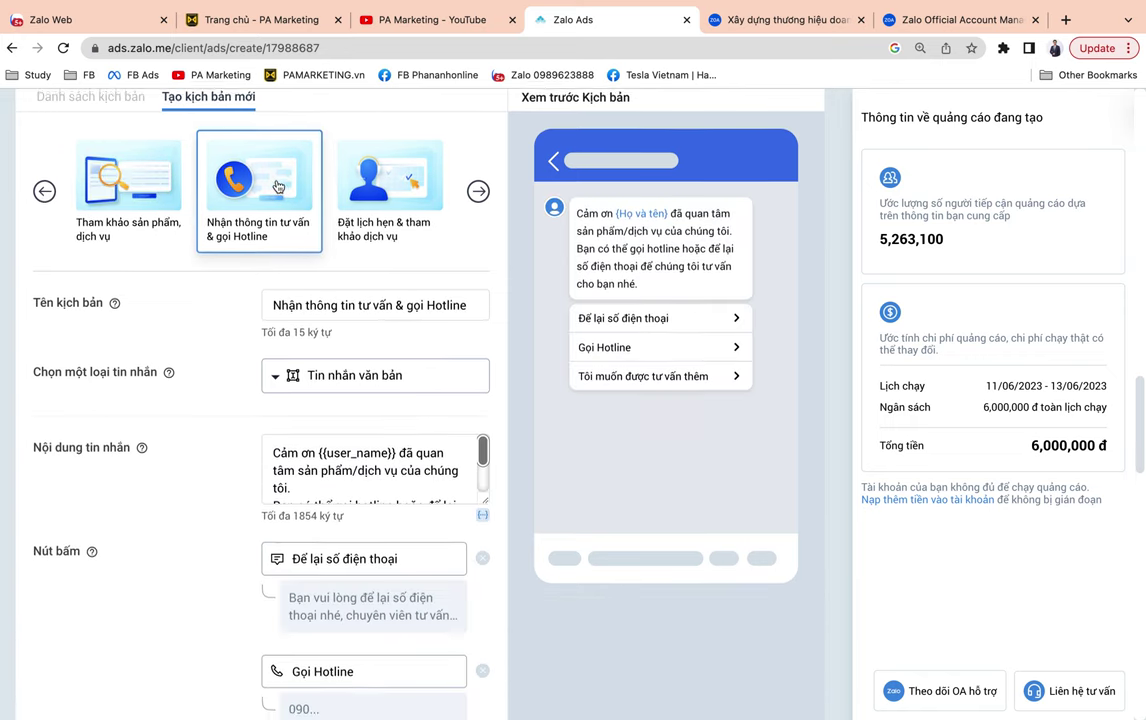
pyautogui.scroll(-3, 307, 279)
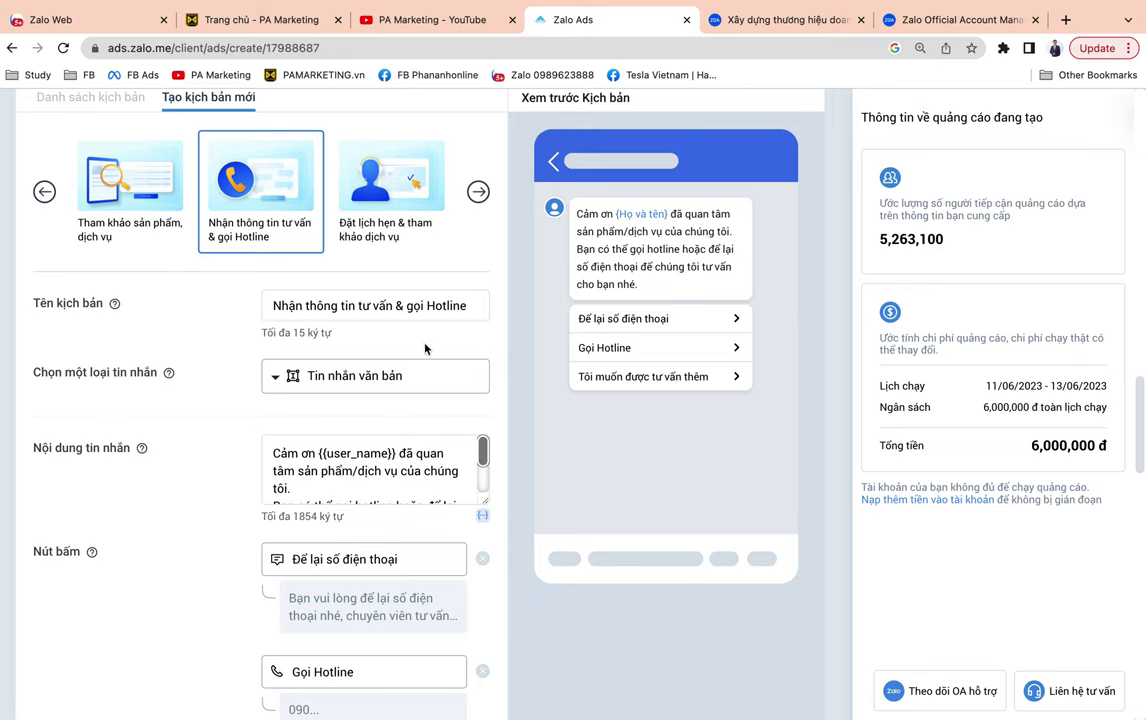
# Insert 'công ty PA Marketing' after 'của' in the message text.
pyautogui.scroll(-2, 192, 412)
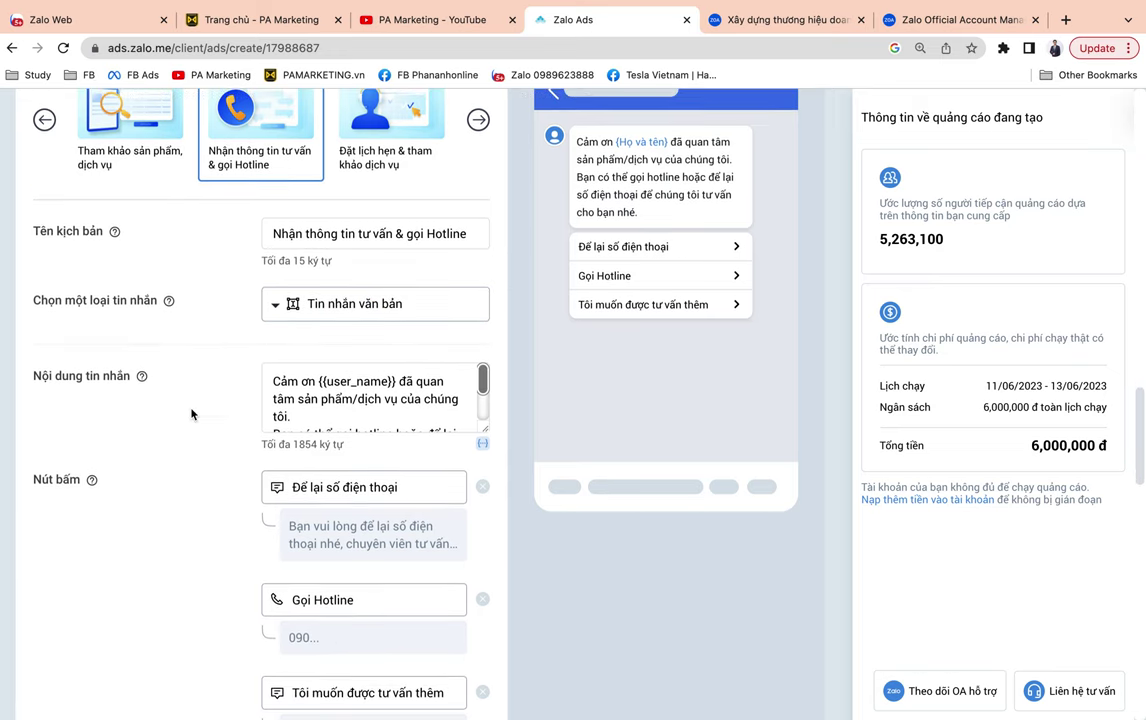
pyautogui.scroll(-3, 418, 399)
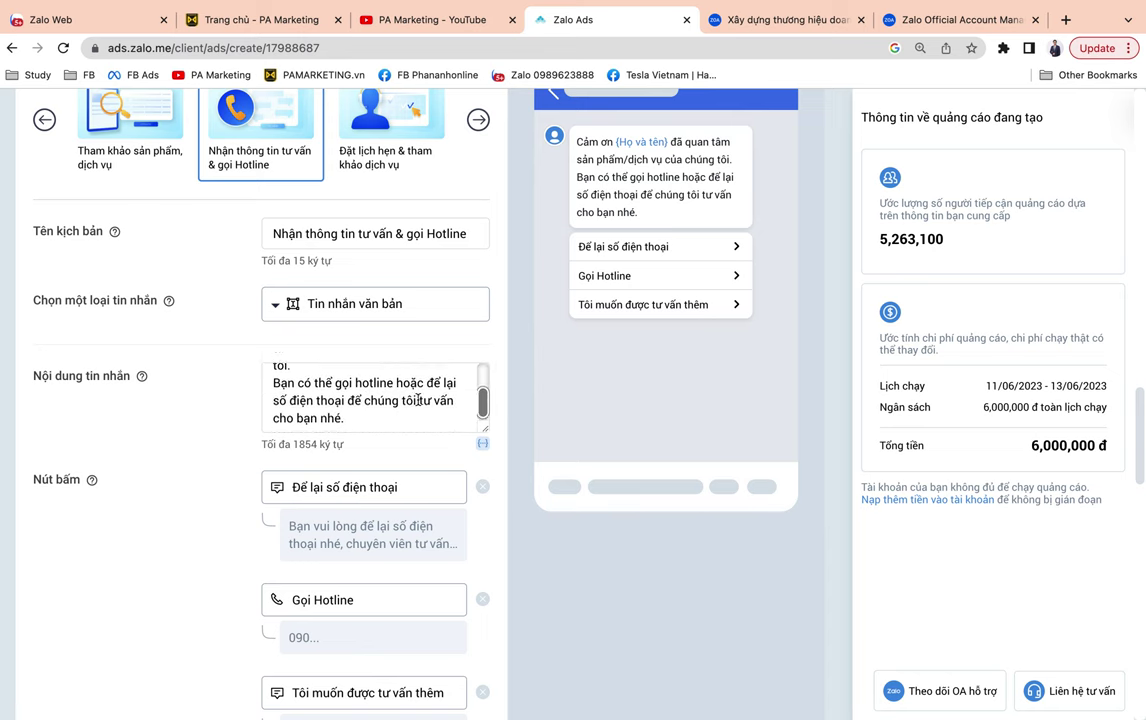
pyautogui.scroll(2, 418, 400)
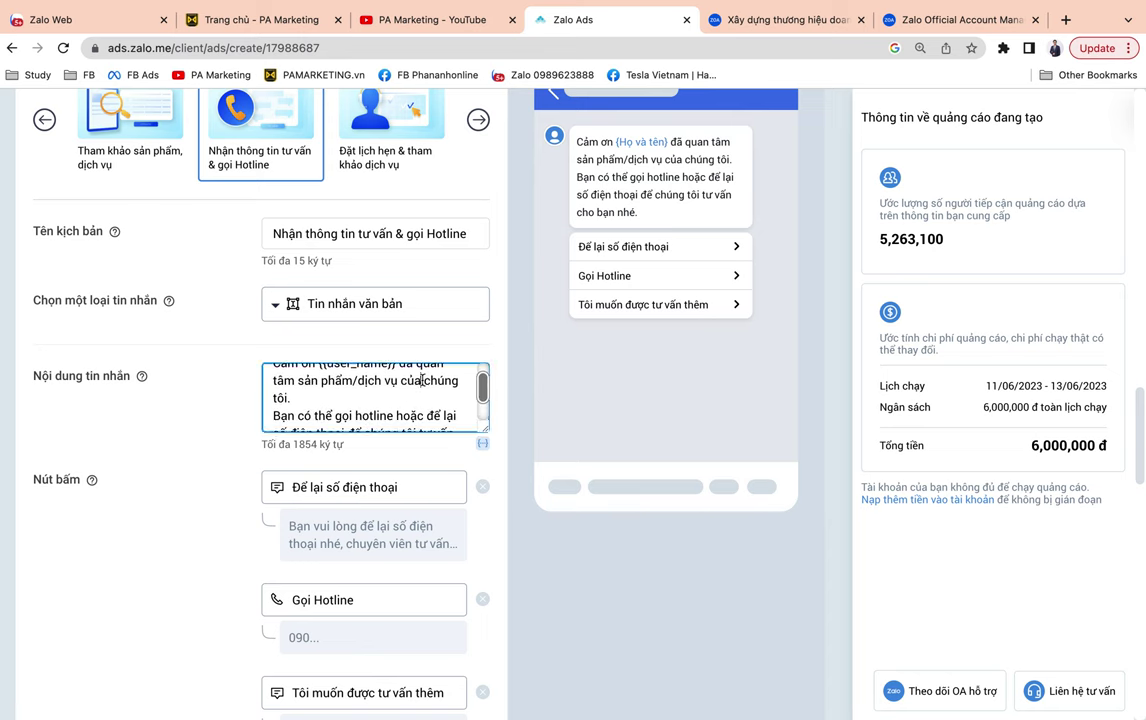
pyautogui.click(427, 381)
pyautogui.write('công ty ')
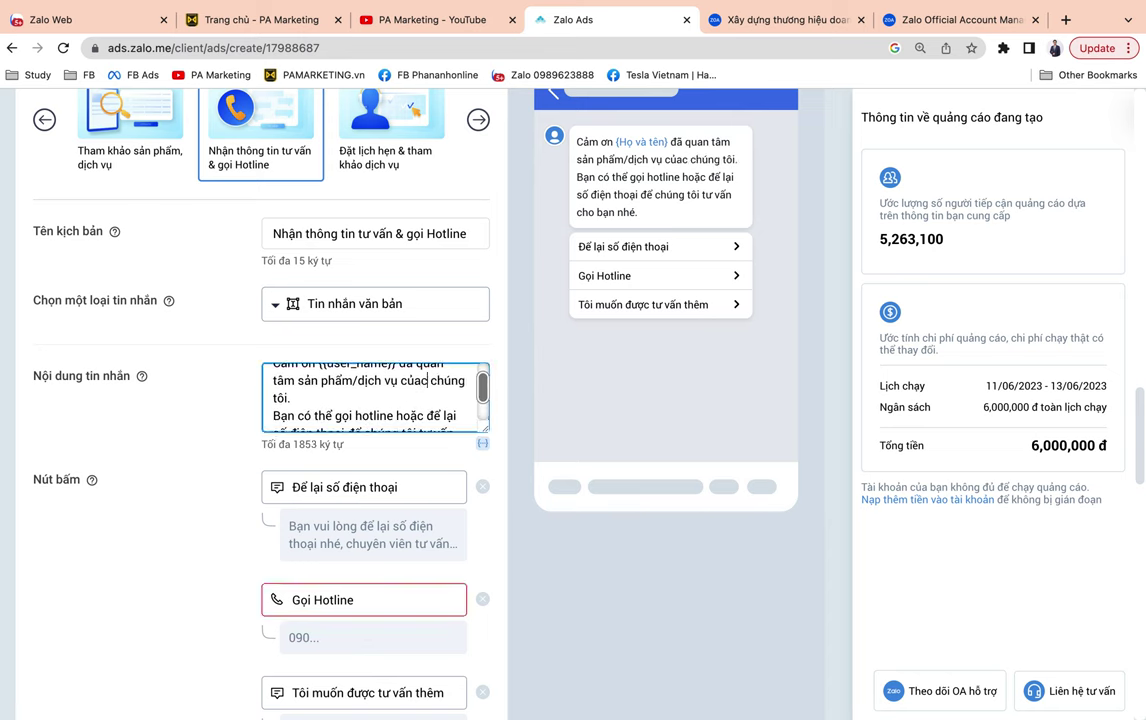
pyautogui.write('PA Marketing')
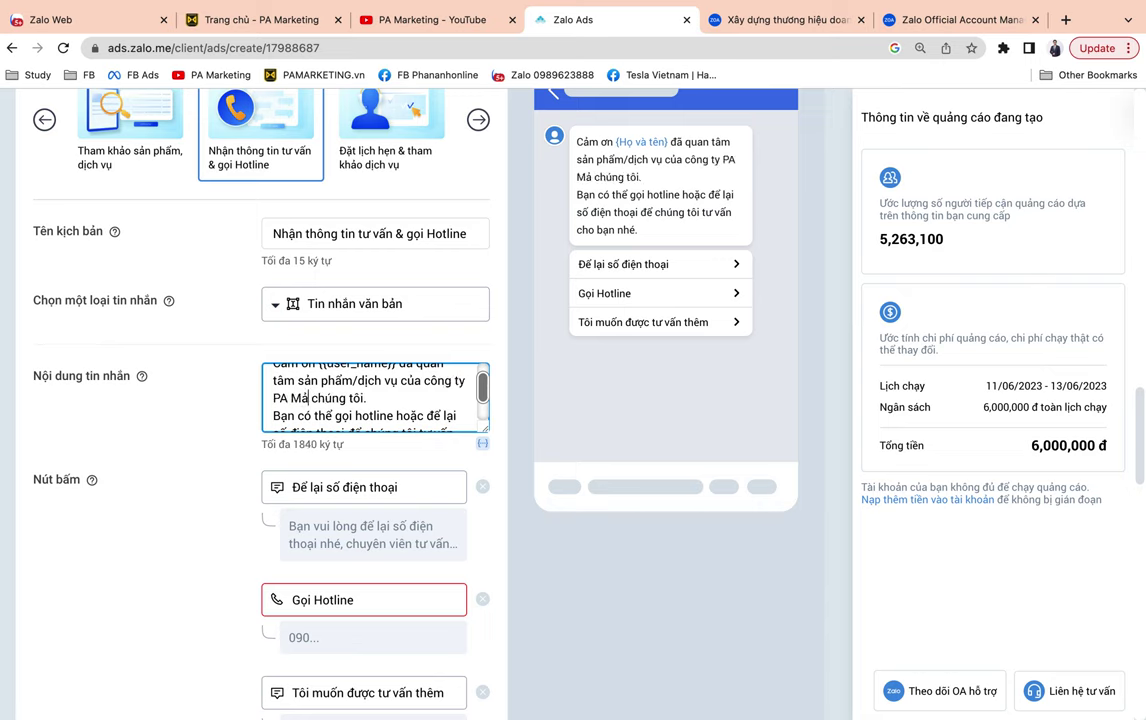
pyautogui.hotkey('shift', 'Right')
pyautogui.hotkey('shift', 'Right')
pyautogui.hotkey('shift', 'Right')
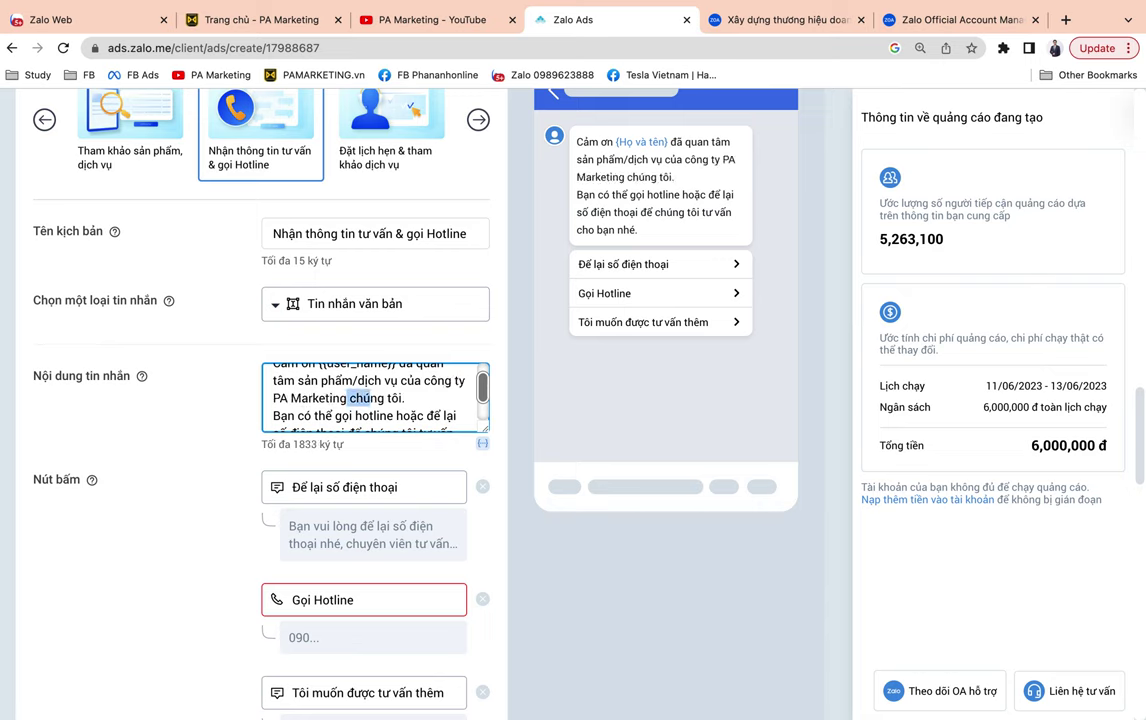
# Append 'Chúng tôi sẽ giúp bạn kiếm tiền, chạy quảng cáo, livestream' to the message.
pyautogui.scroll(-1, 375, 397)
pyautogui.scroll(-1, 398, 393)
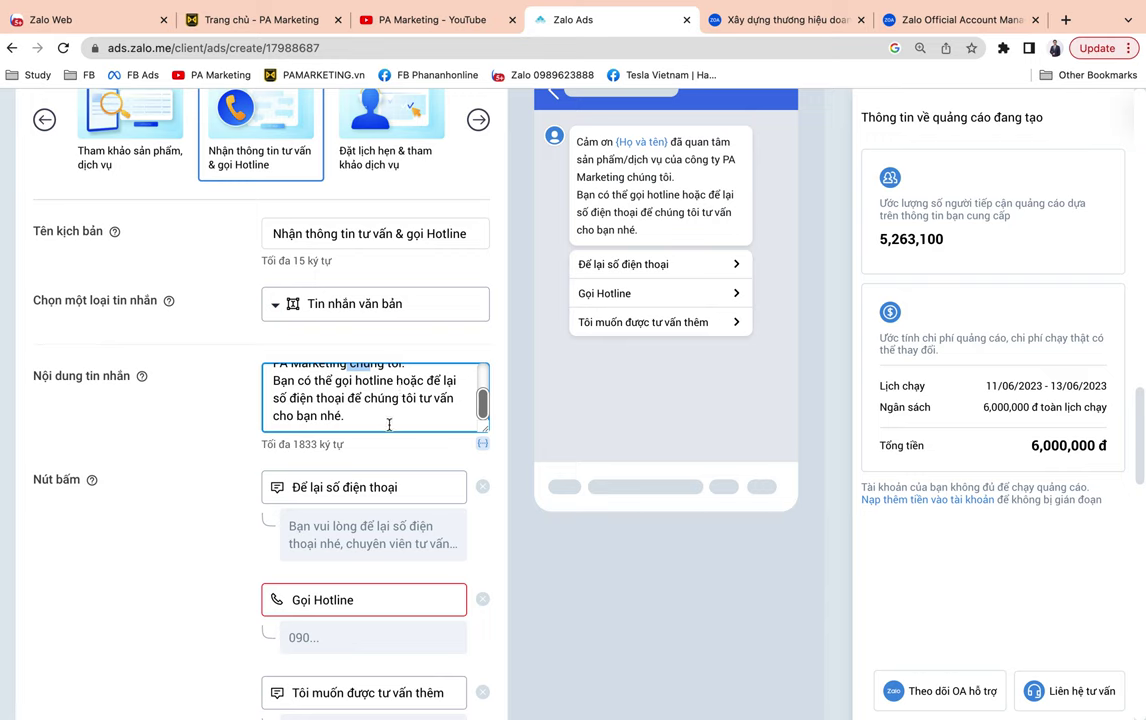
pyautogui.click(400, 421)
pyautogui.write('Chúng to')
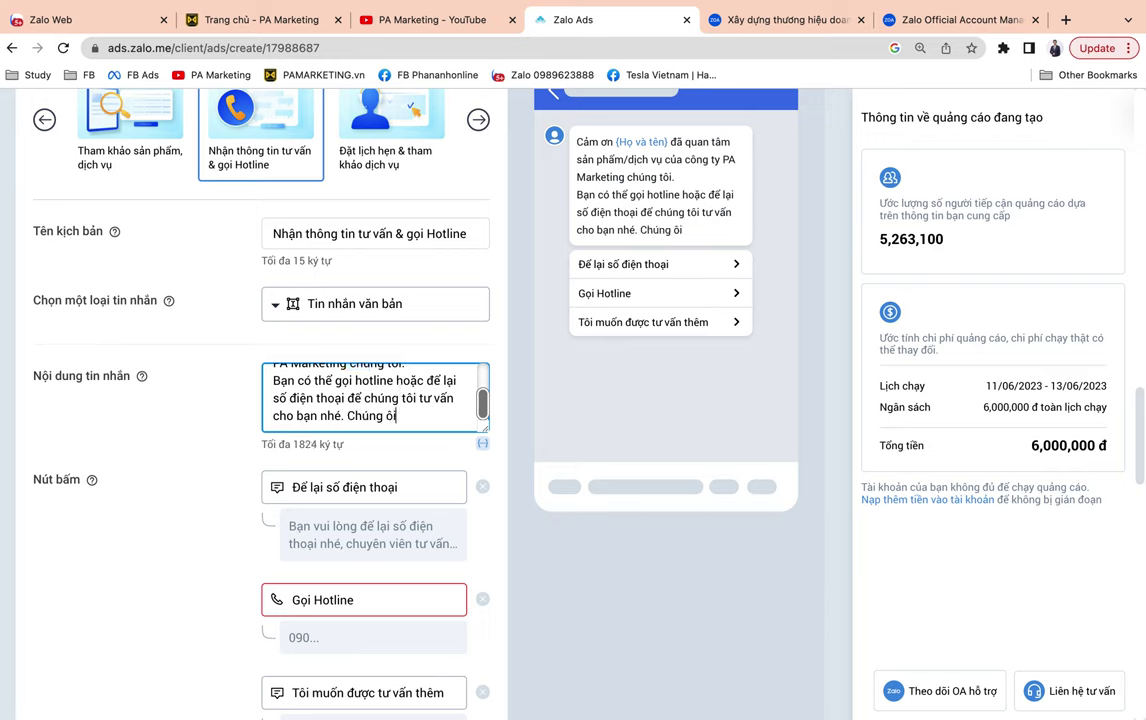
pyautogui.write('ôi sẽ giúp ạn')
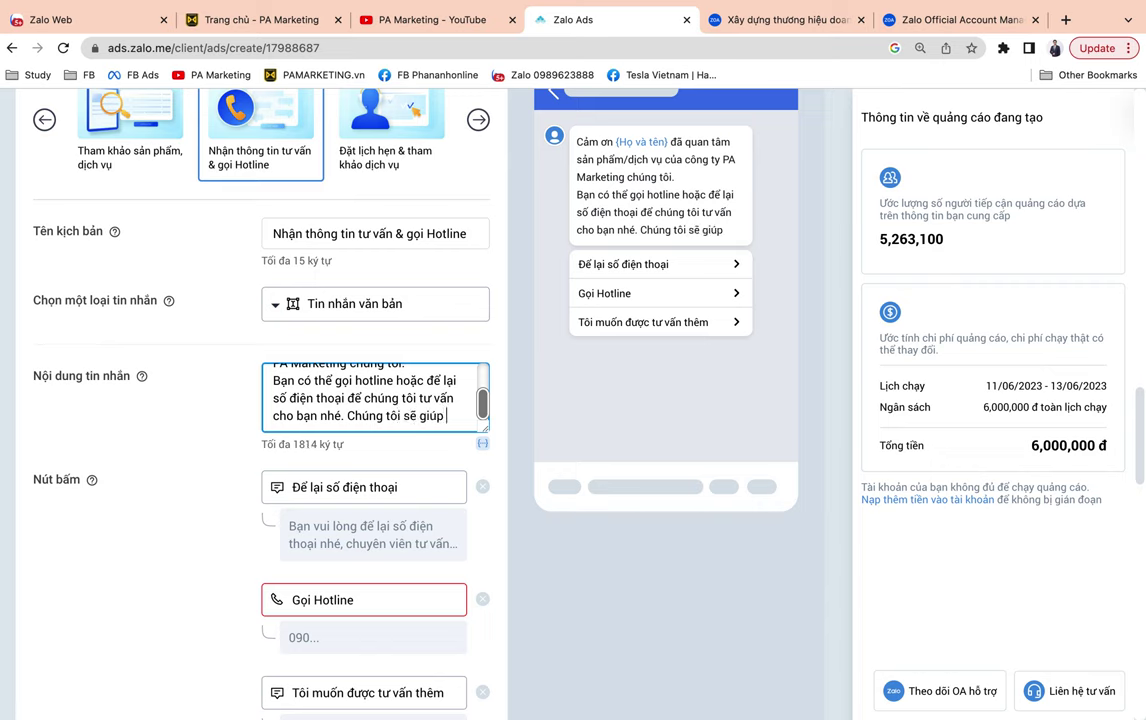
pyautogui.press('BackSpace')
pyautogui.write('bạn kiếm tiền')
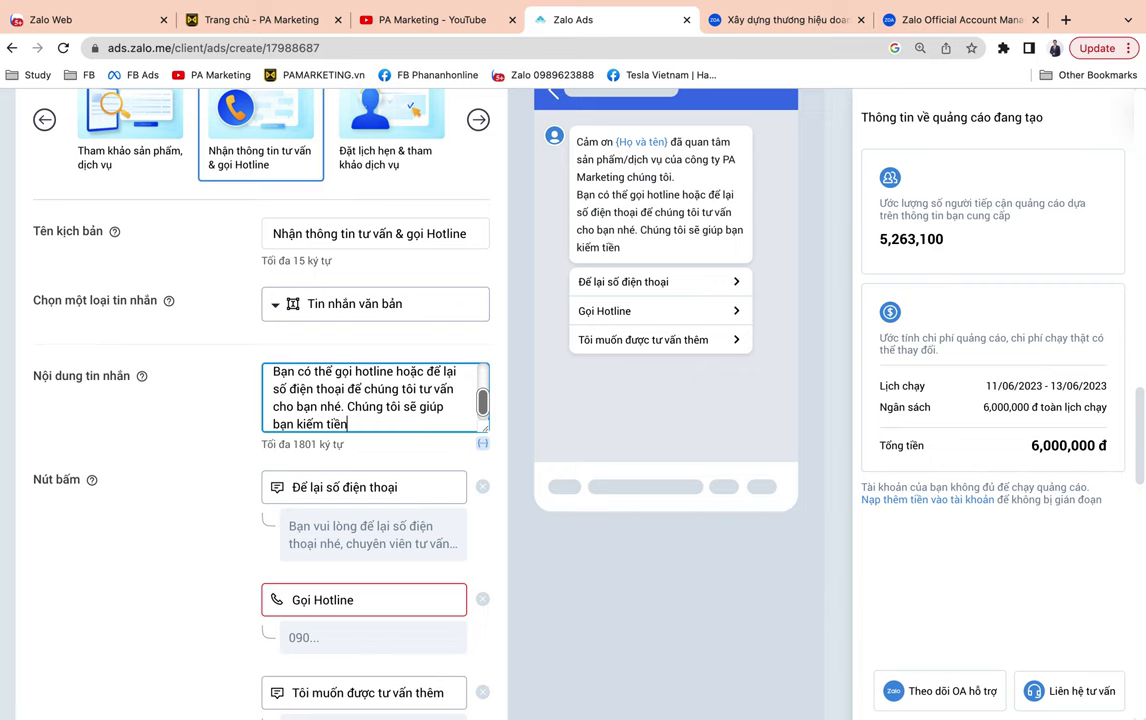
pyautogui.write(', chạy quảng c')
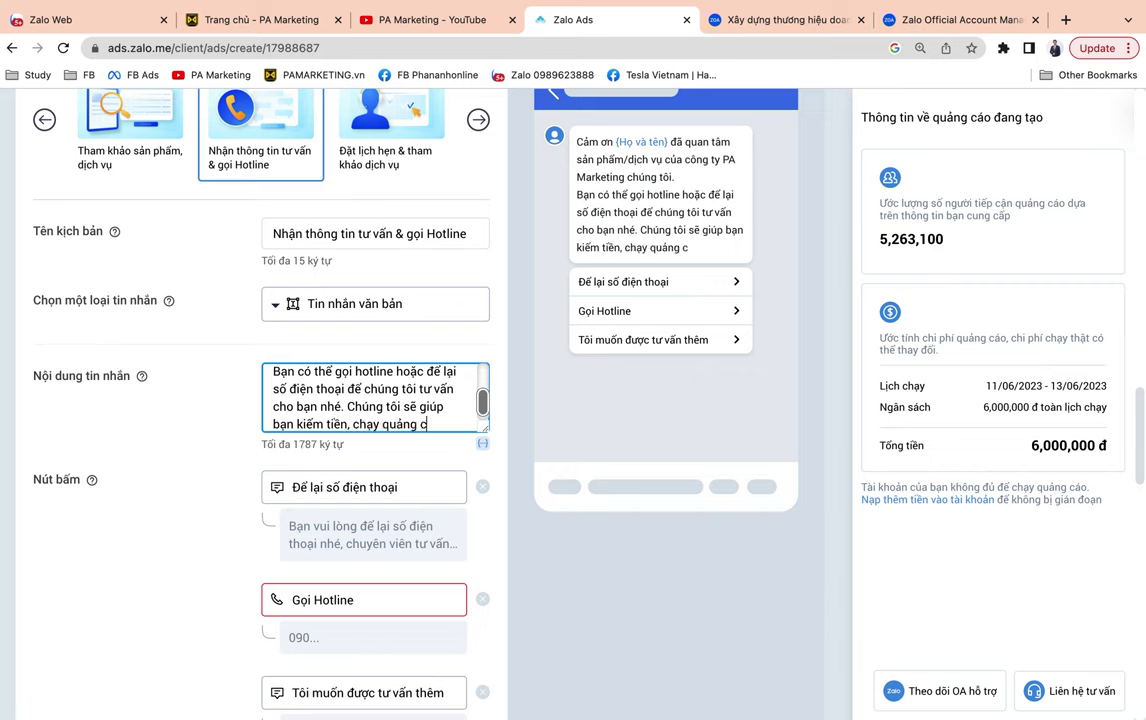
pyautogui.write('áo, livestream...')
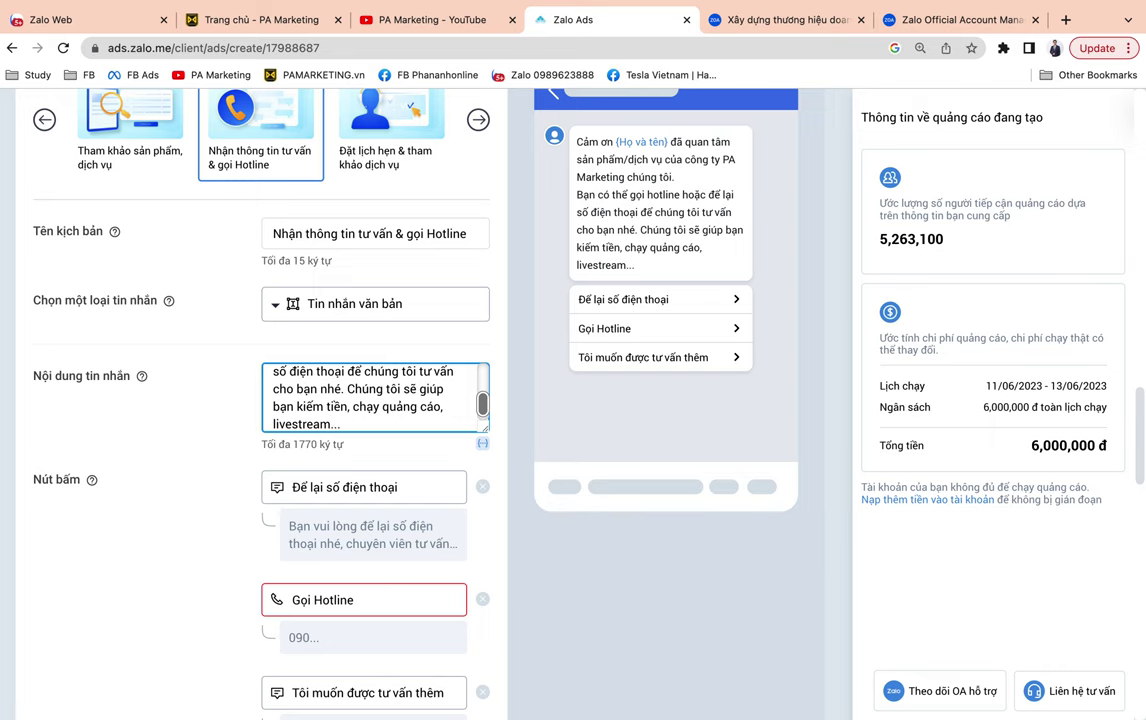
pyautogui.scroll(-2, 133, 519)
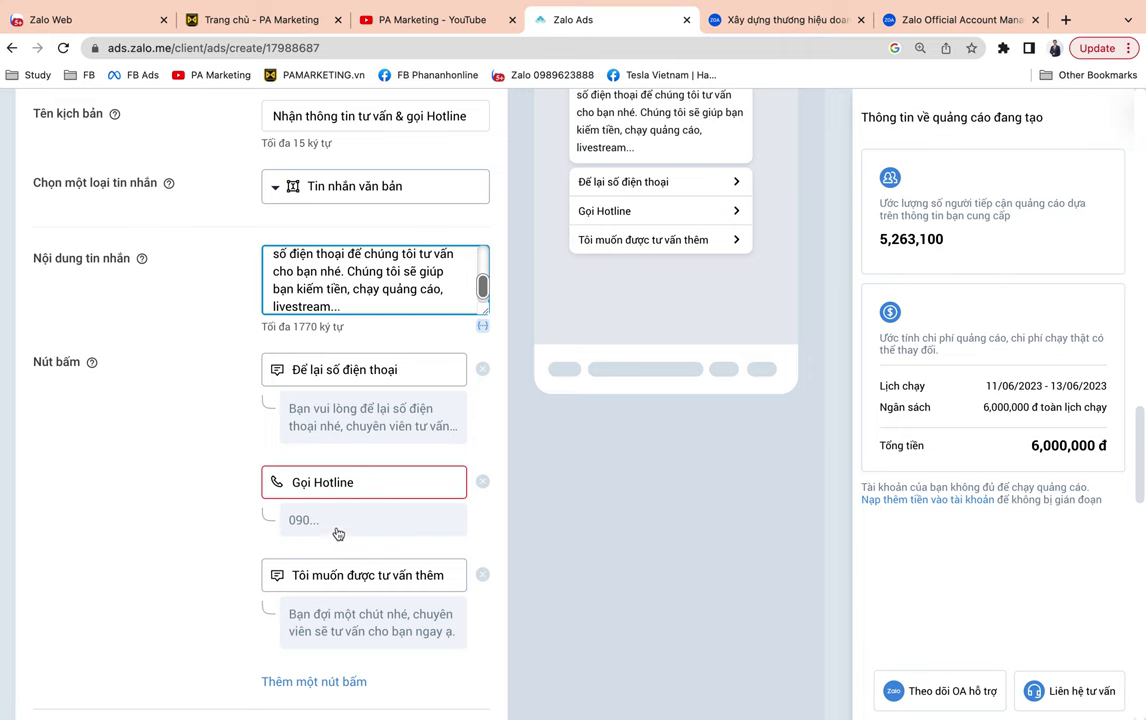
# Enter the company's hotline phone number for the Gọi Hotline button and save it.
pyautogui.click(335, 528)
pyautogui.click(441, 435)
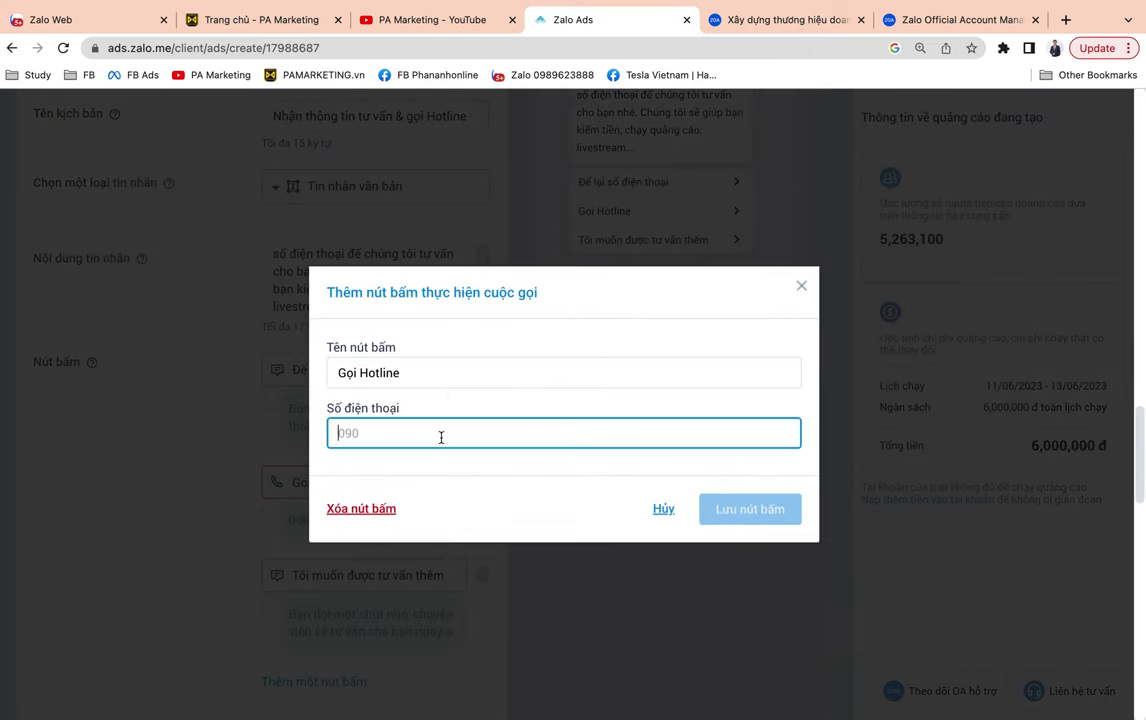
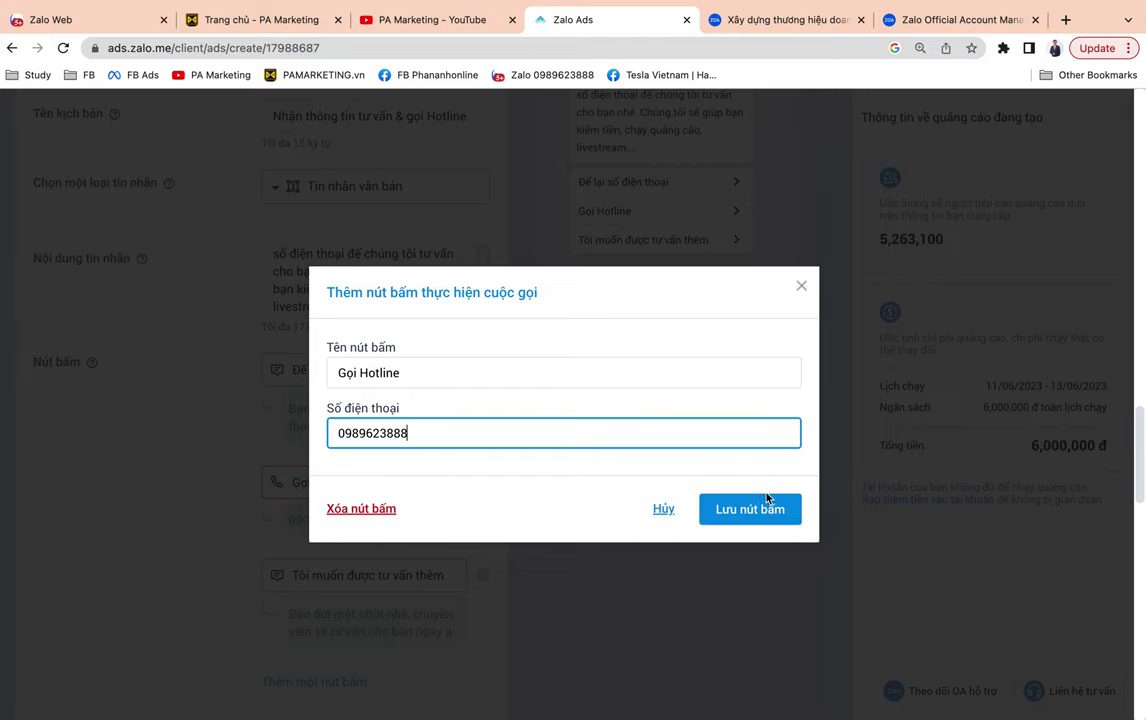
pyautogui.click(767, 497)
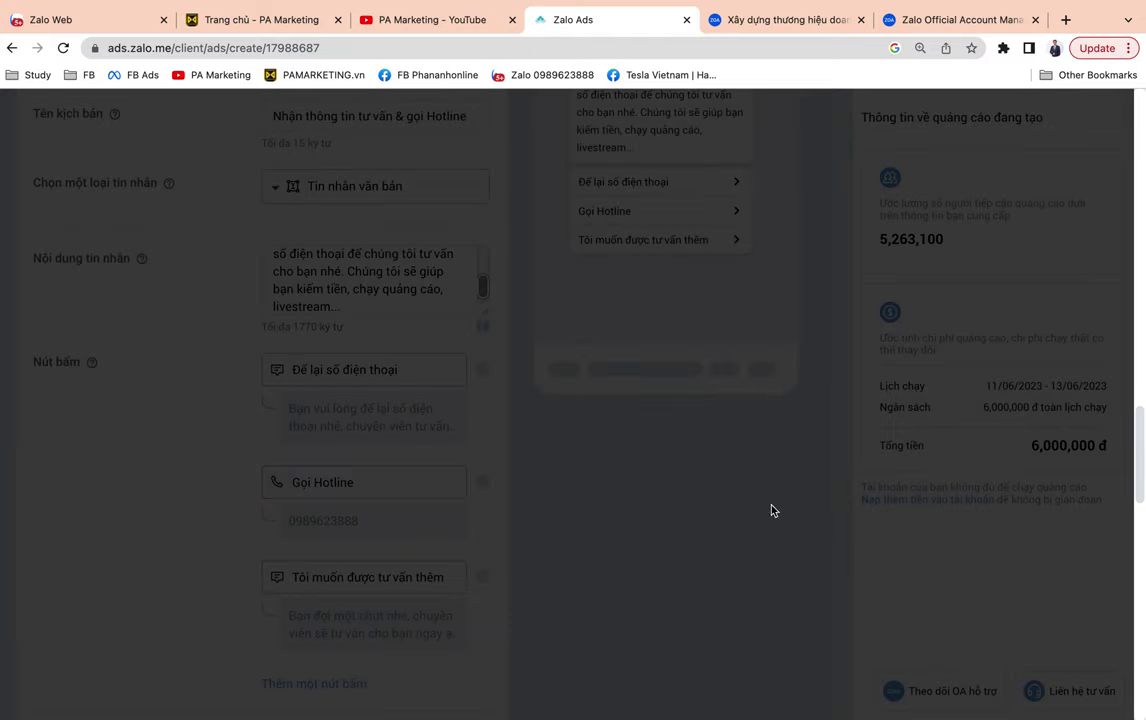
# Scroll past the script preview down to the ad content section.
pyautogui.scroll(2, 648, 466)
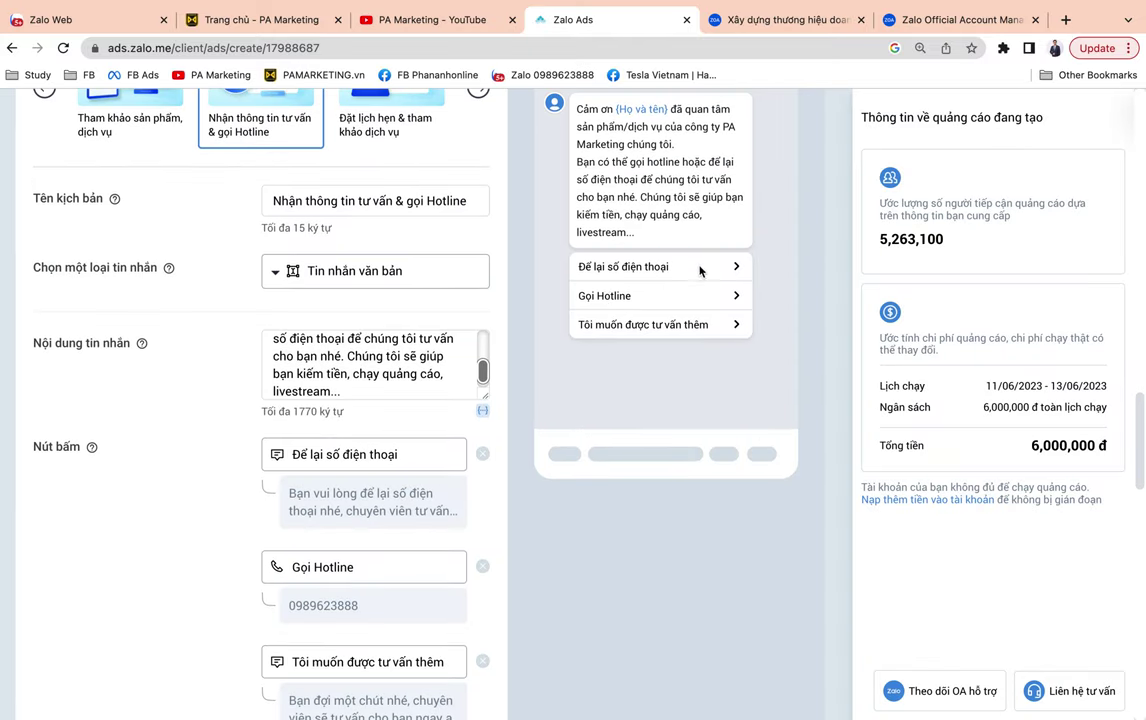
pyautogui.scroll(-3, 334, 513)
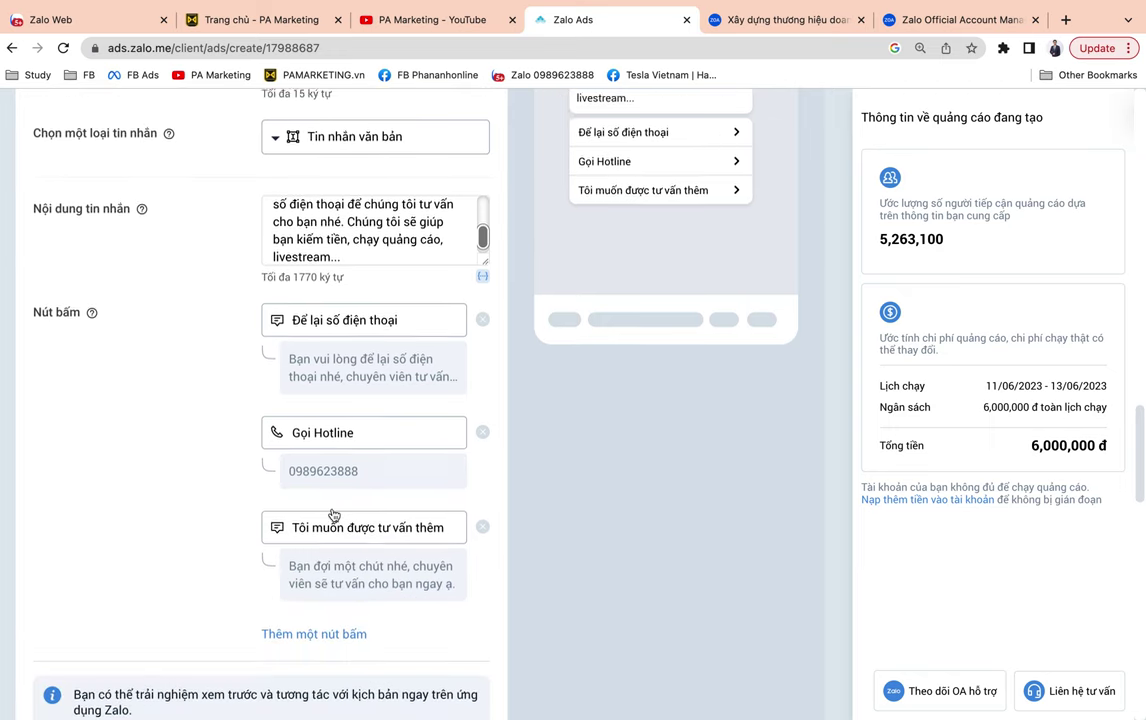
pyautogui.scroll(-2, 388, 510)
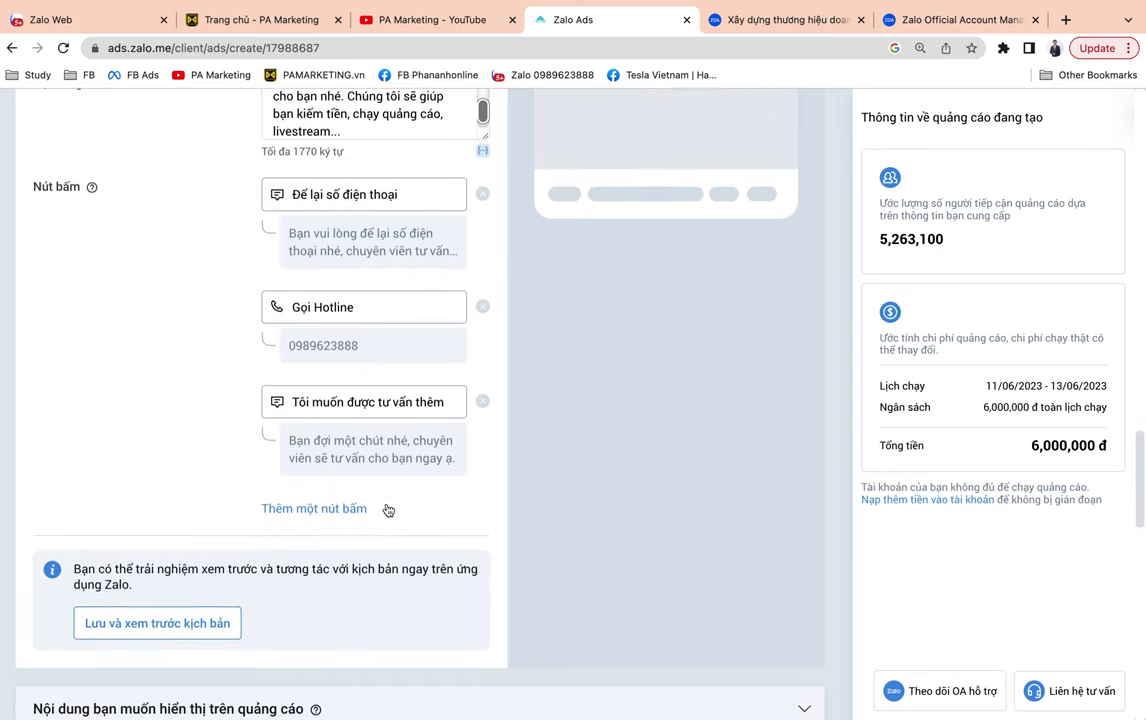
pyautogui.scroll(6, 389, 507)
pyautogui.scroll(4, 645, 399)
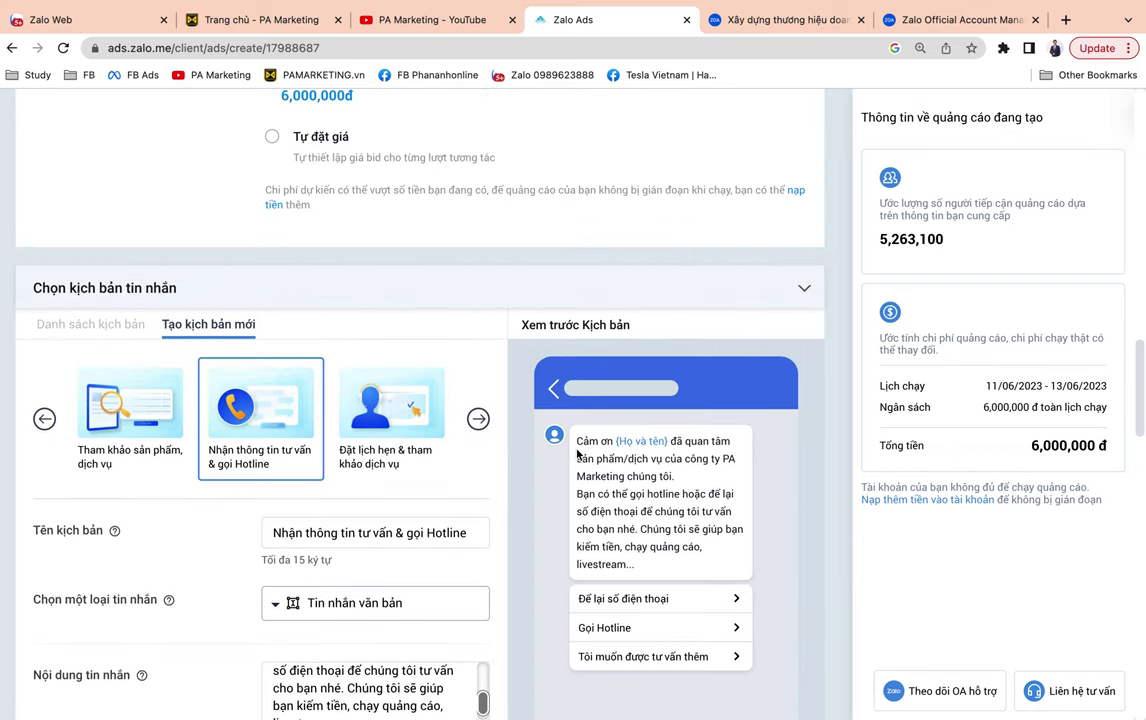
pyautogui.scroll(-2, 577, 454)
pyautogui.scroll(-2, 673, 413)
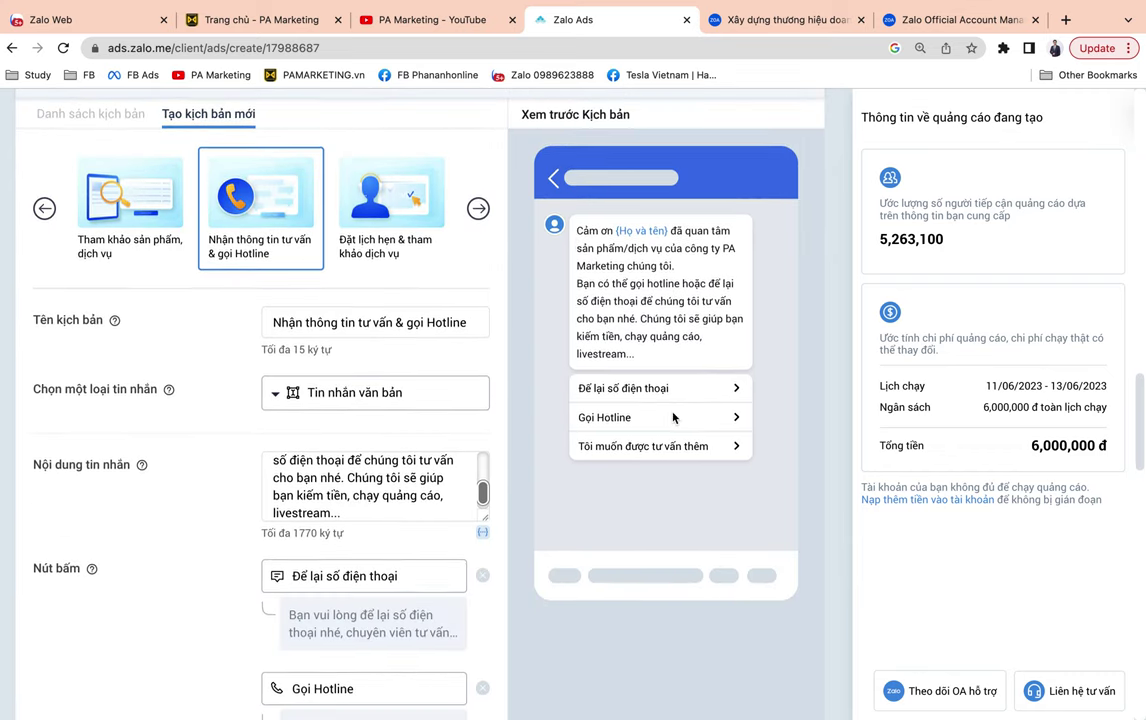
pyautogui.scroll(-5, 680, 430)
pyautogui.scroll(-2, 708, 500)
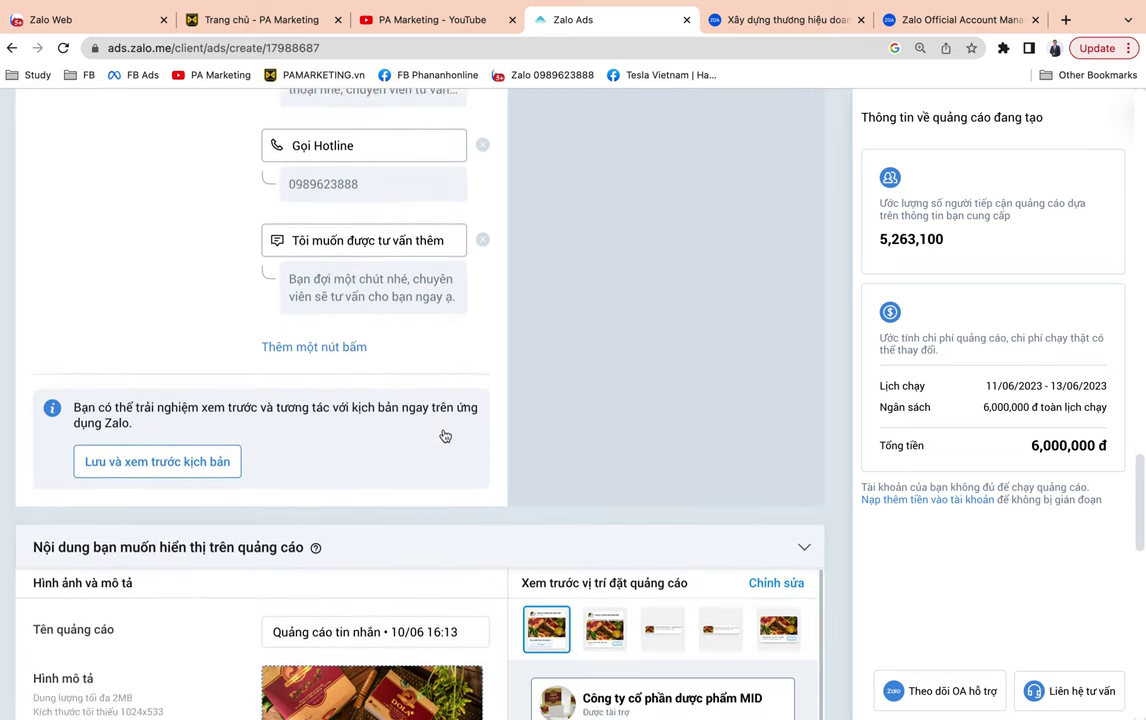
pyautogui.scroll(-3, 444, 434)
pyautogui.scroll(8, 444, 434)
pyautogui.scroll(1, 444, 434)
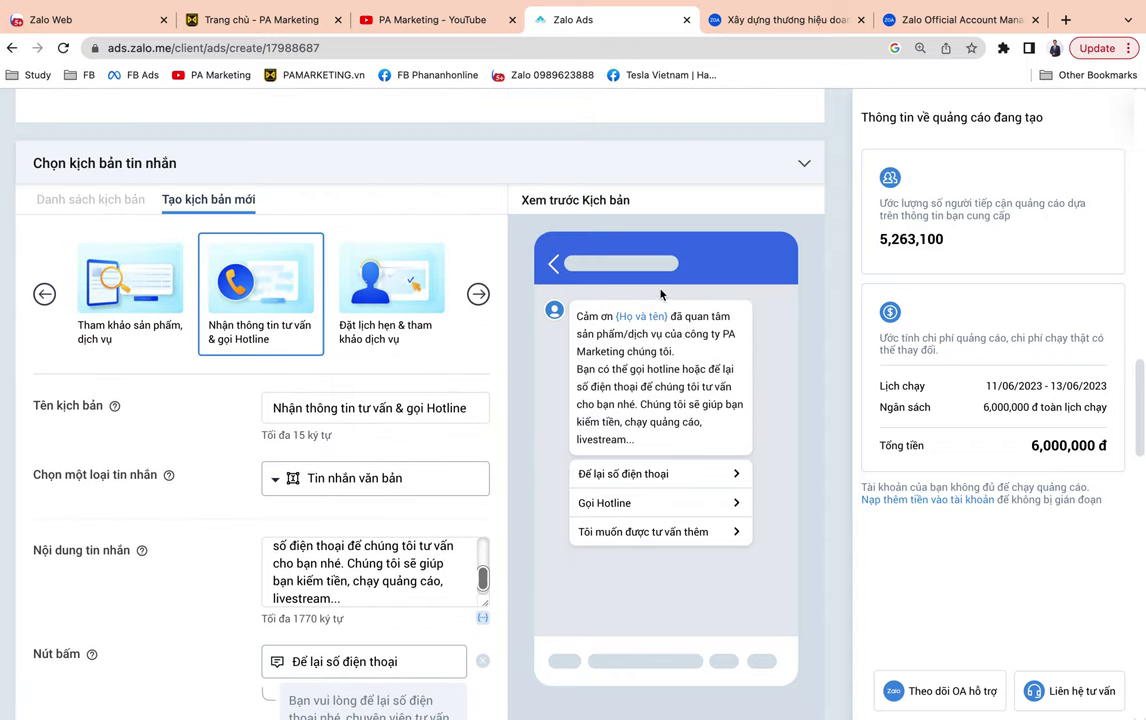
pyautogui.scroll(-6, 649, 368)
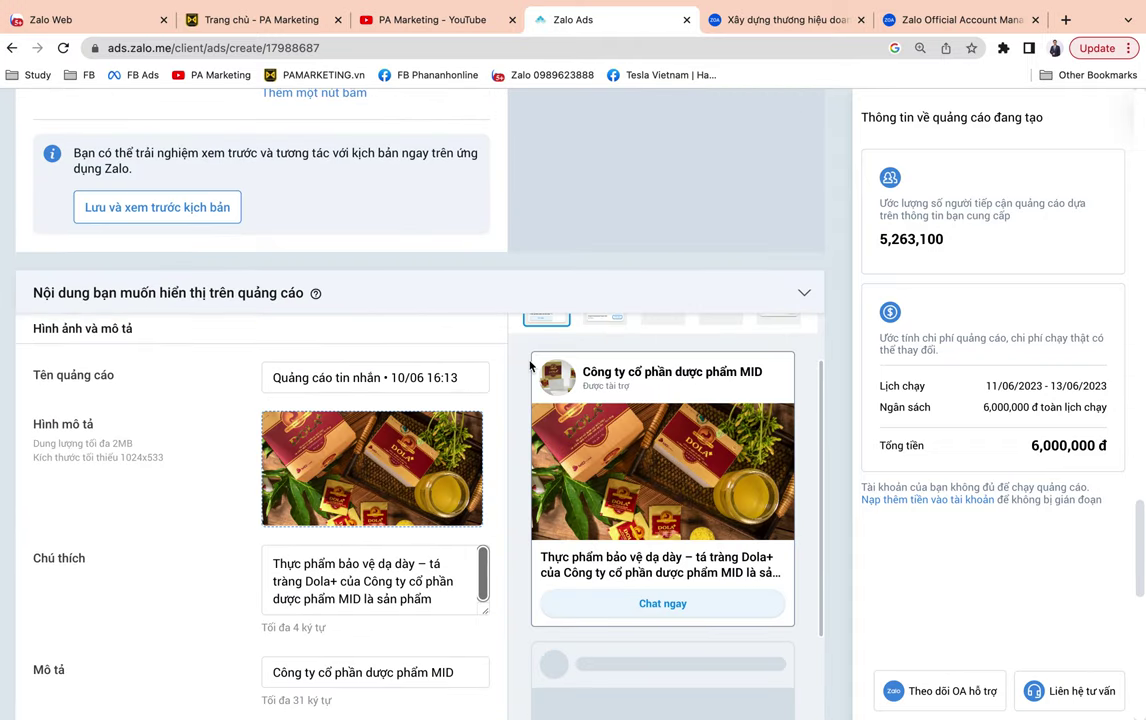
# Select the advertiser name in the ad preview.
pyautogui.scroll(-1, 388, 463)
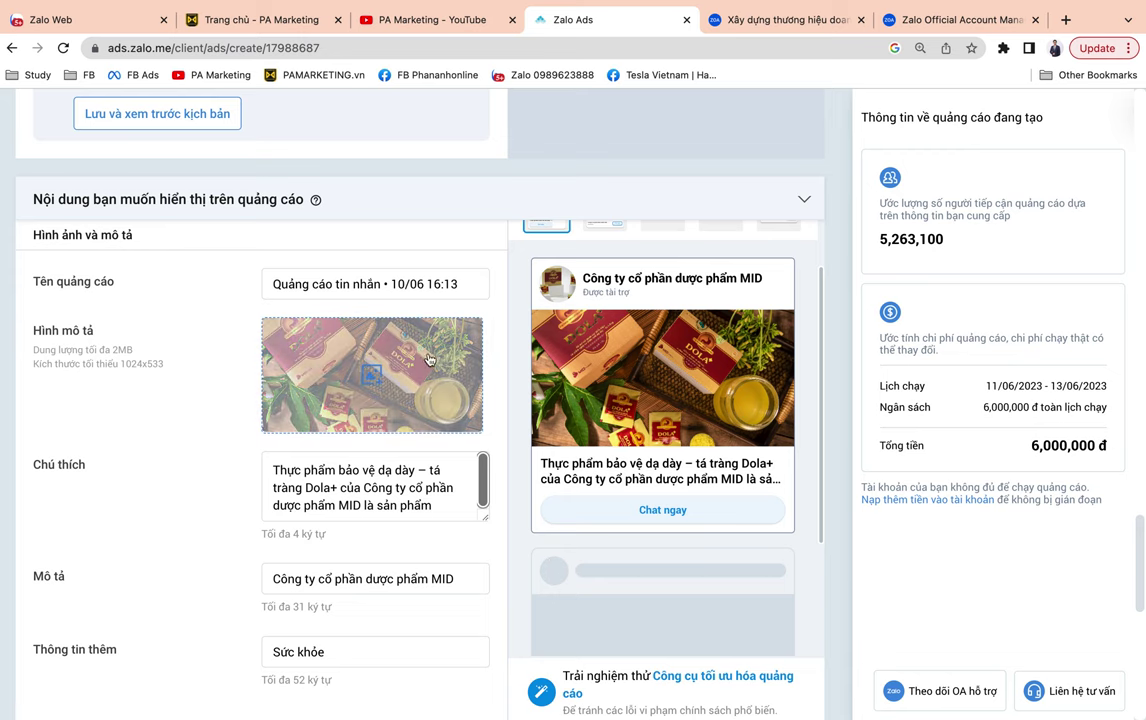
pyautogui.moveTo(586, 283); pyautogui.dragTo(778, 291)
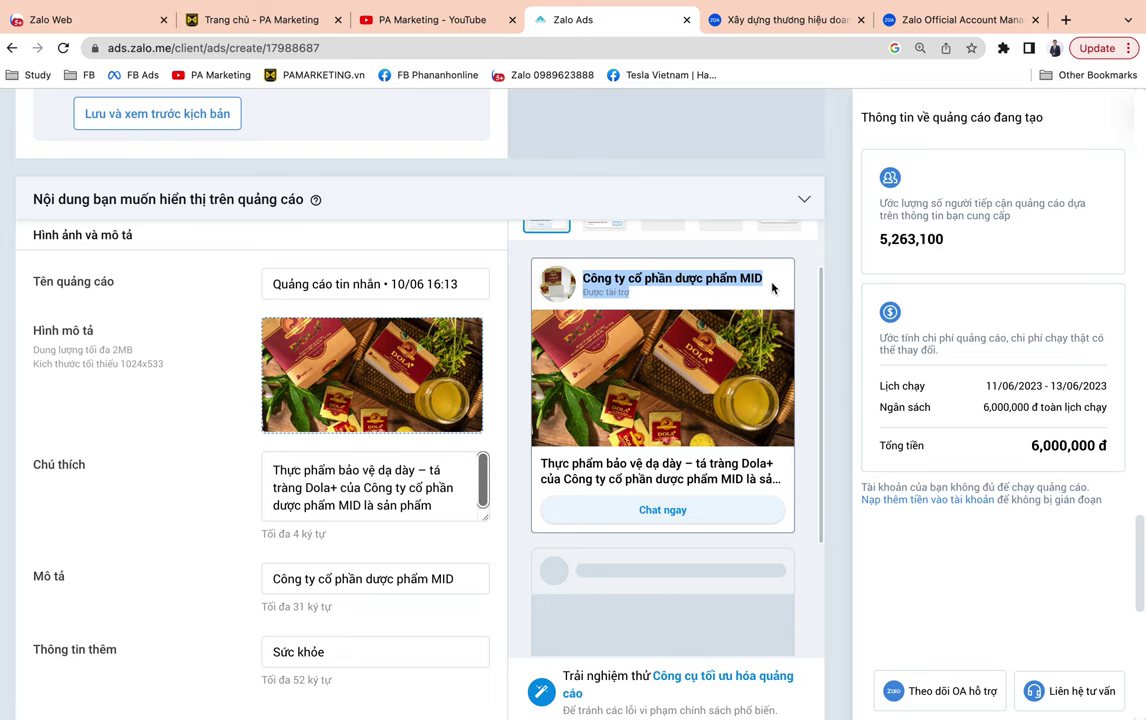
pyautogui.click(585, 279)
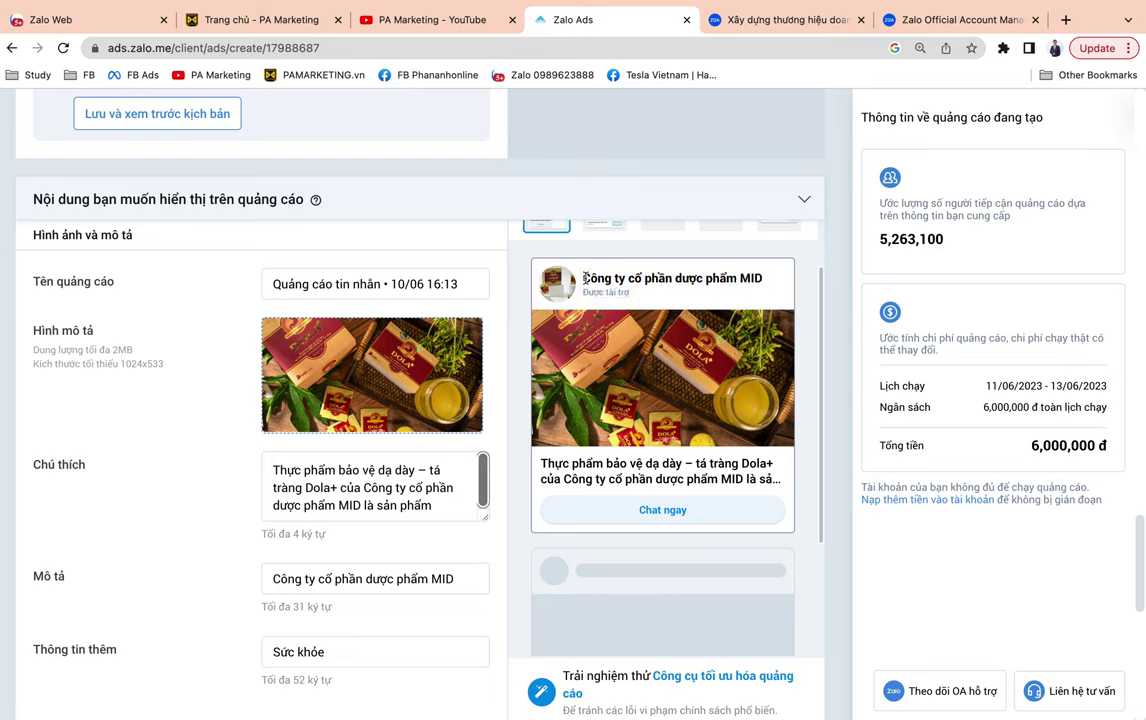
pyautogui.moveTo(585, 279); pyautogui.dragTo(765, 280)
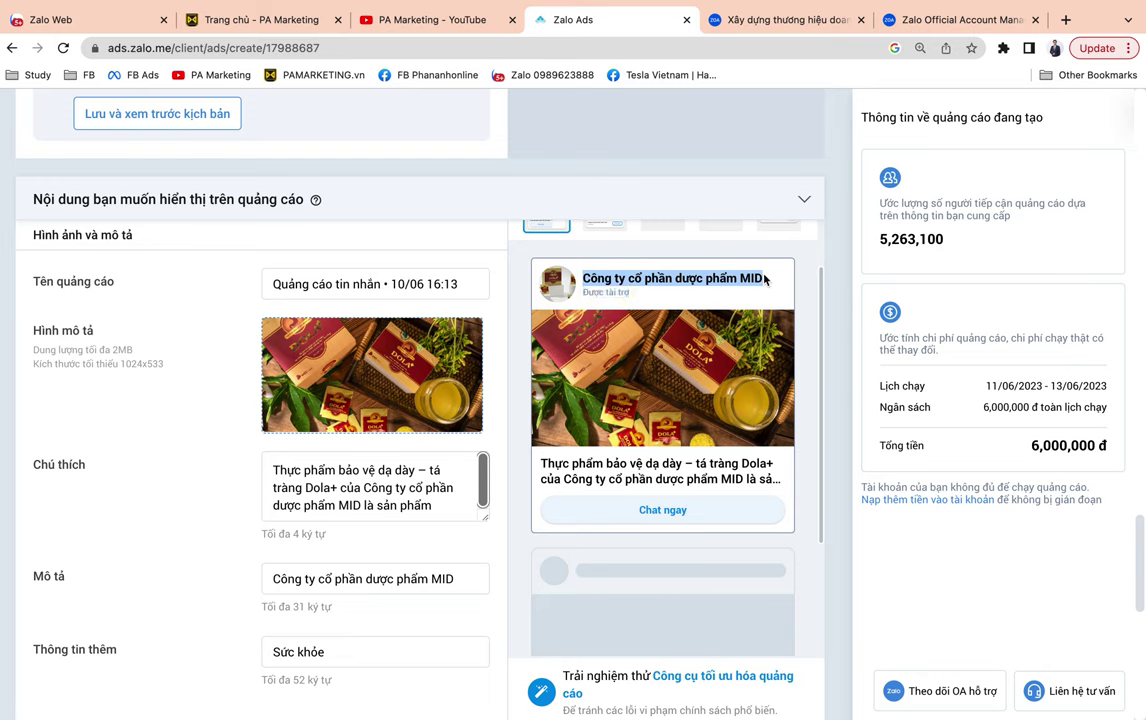
pyautogui.click(590, 271)
pyautogui.moveTo(583, 279); pyautogui.dragTo(765, 280)
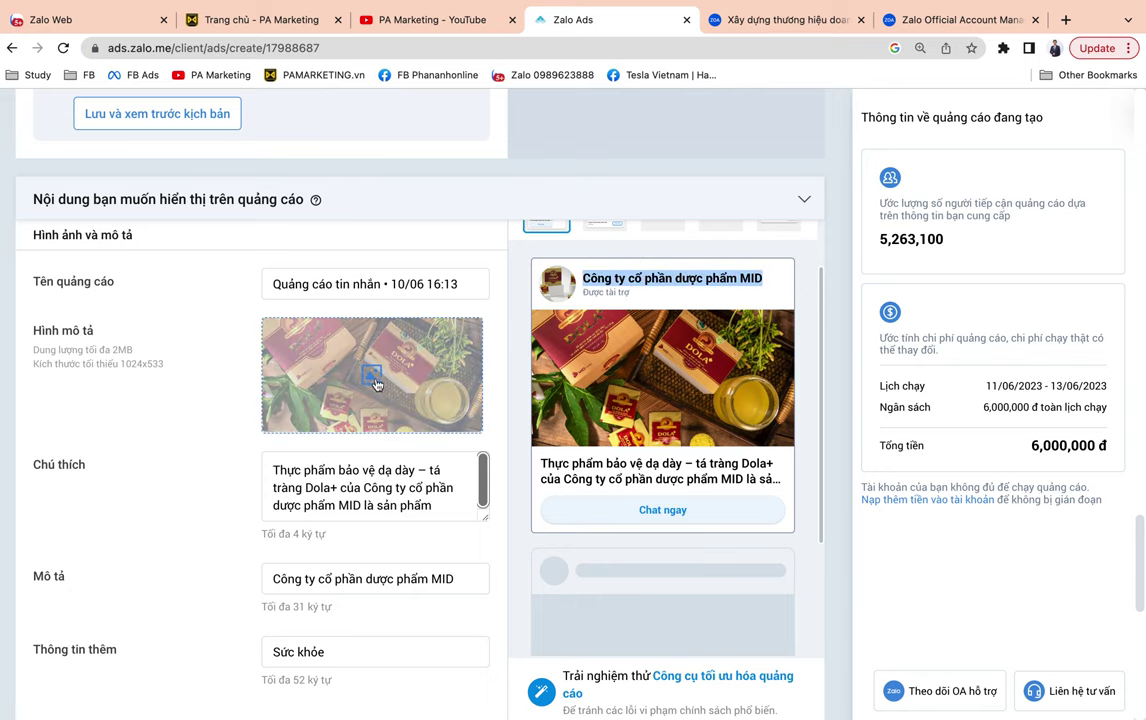
pyautogui.scroll(-1, 410, 375)
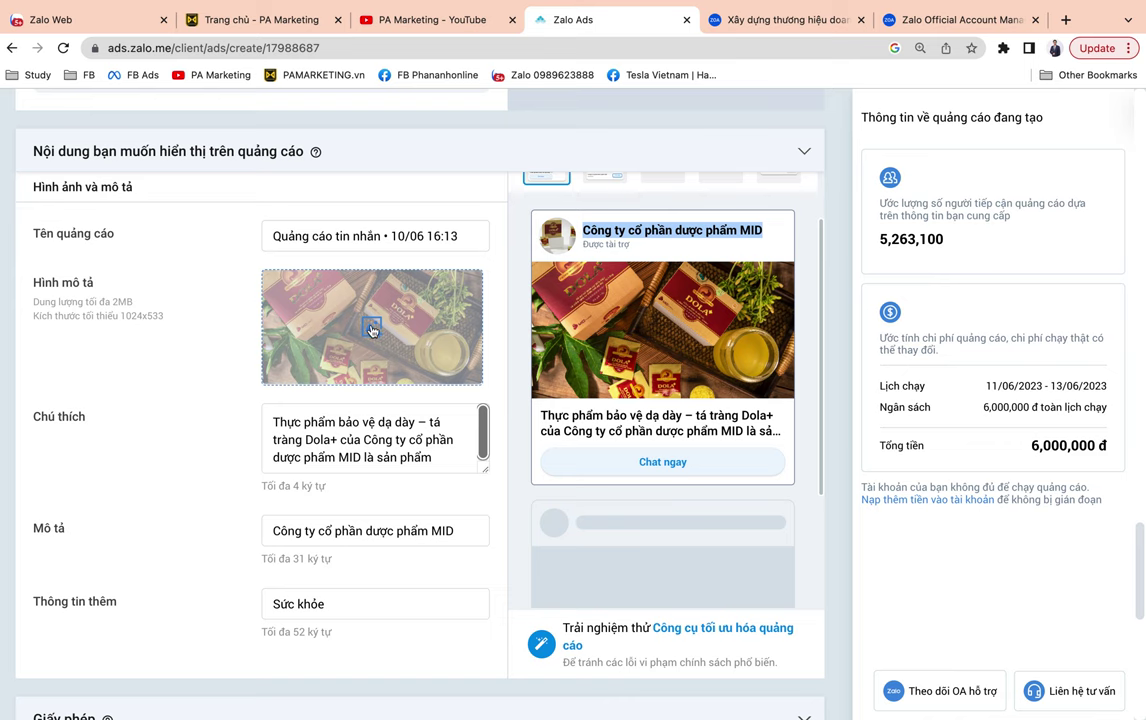
# Swap the ad image for the second 1230x693 wedding-centre picture, cropped 1.92:1.
pyautogui.click(371, 326)
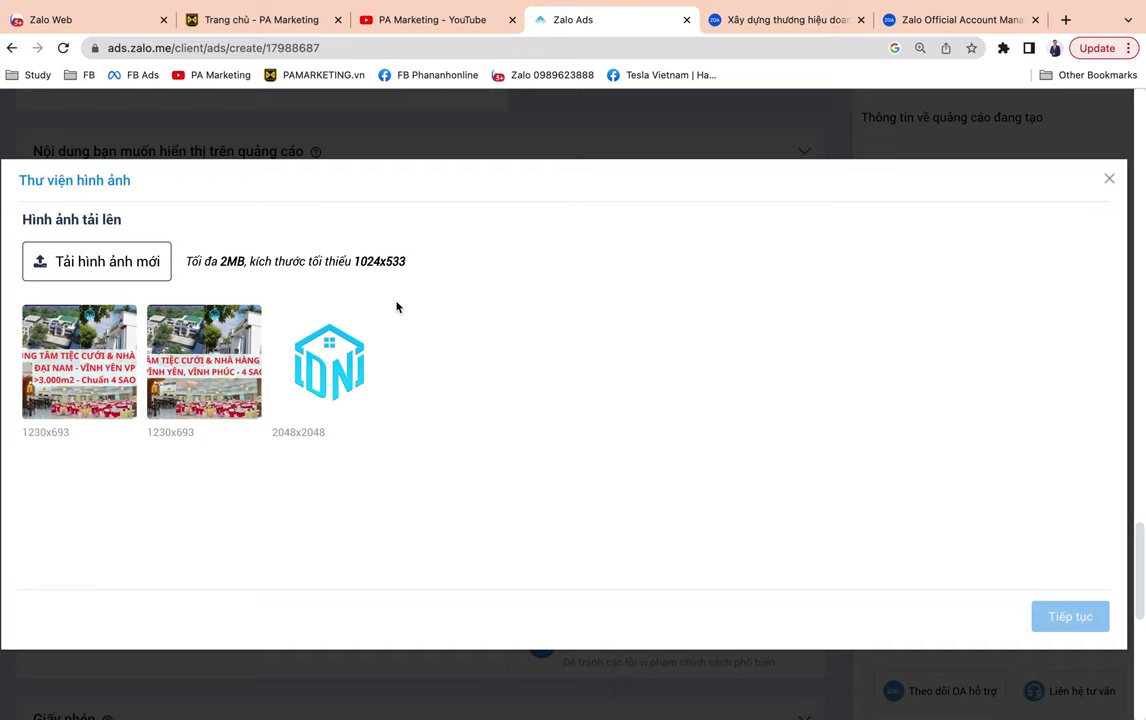
pyautogui.click(185, 355)
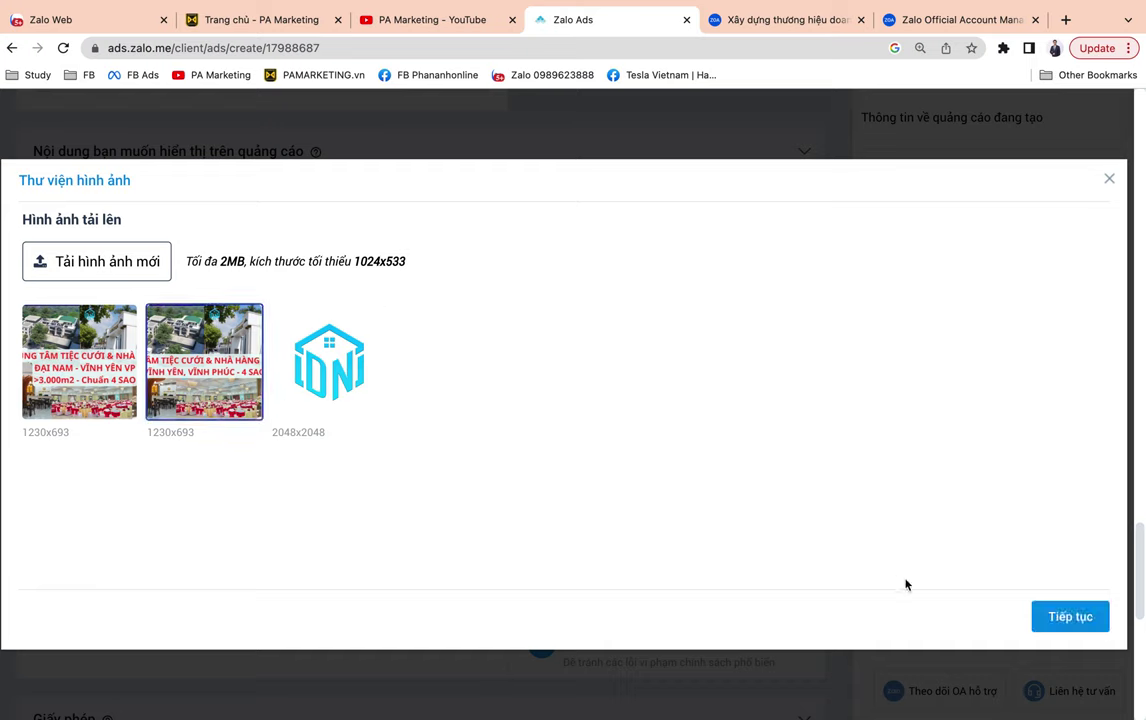
pyautogui.press('Return')
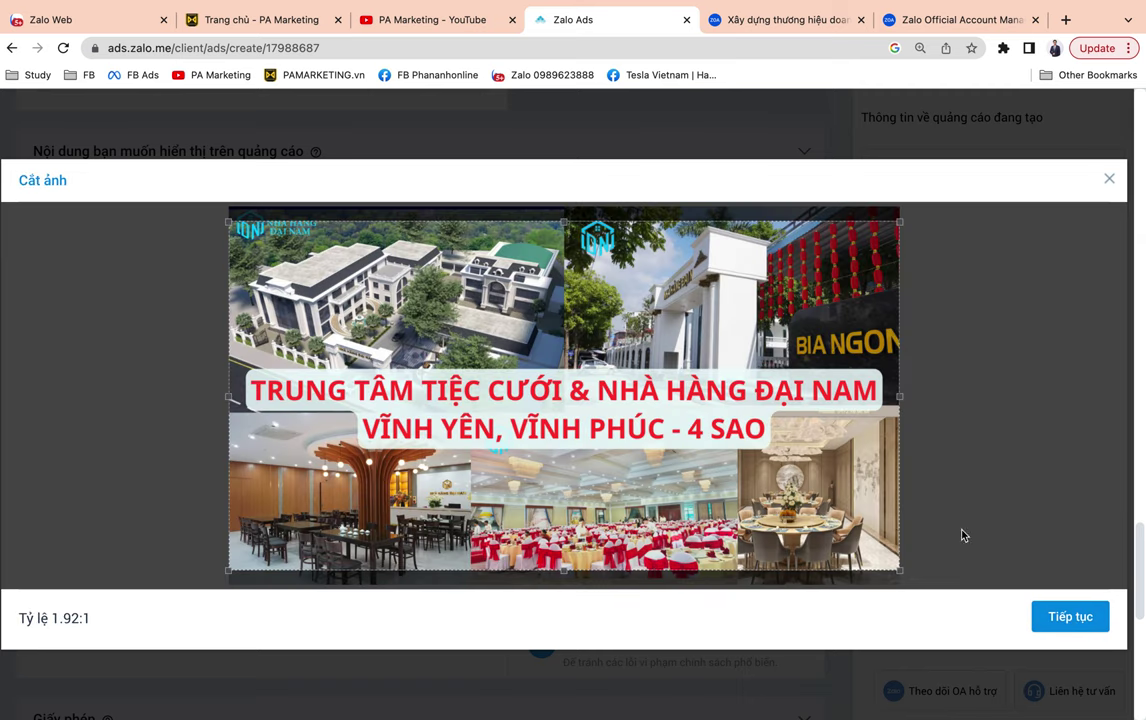
pyautogui.click(1056, 612)
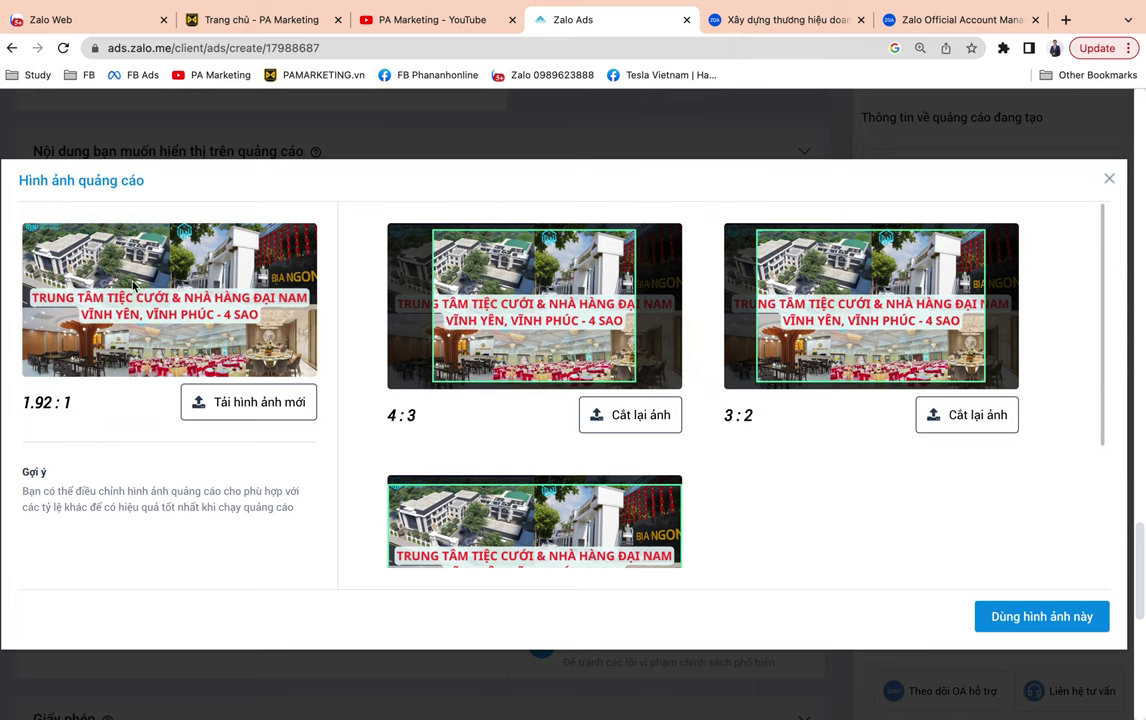
pyautogui.click(1030, 616)
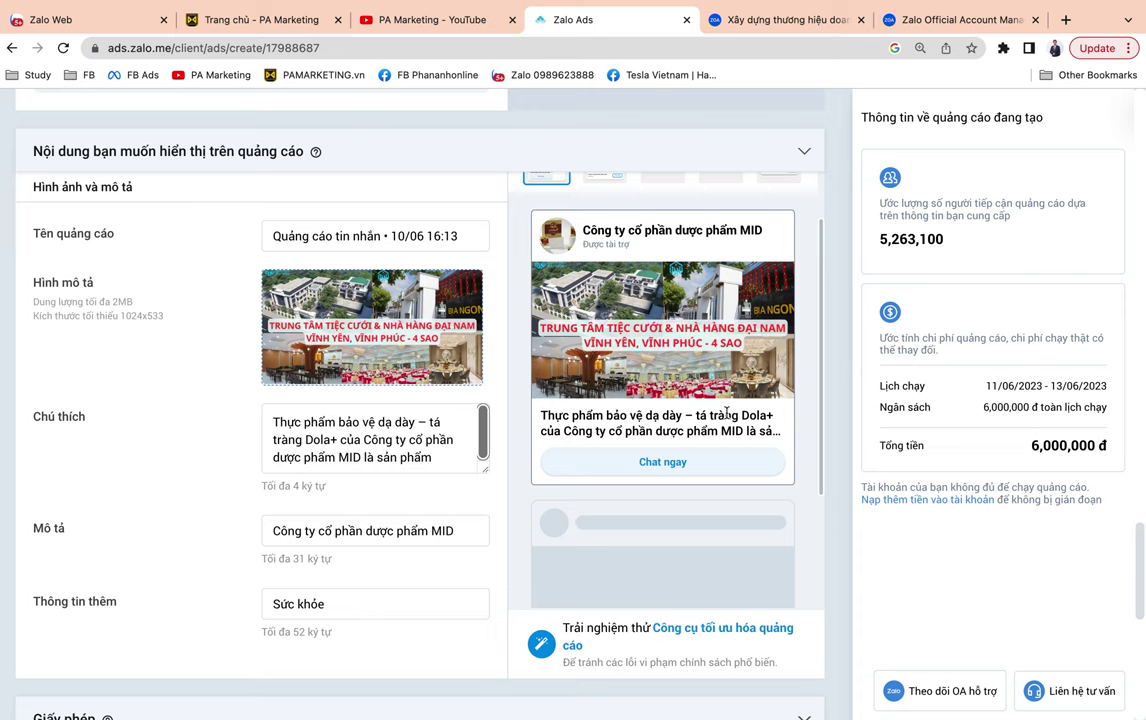
# Replace the caption with text on PA Marketing's online advertising consulting services.
pyautogui.scroll(-2, 546, 479)
pyautogui.click(335, 440)
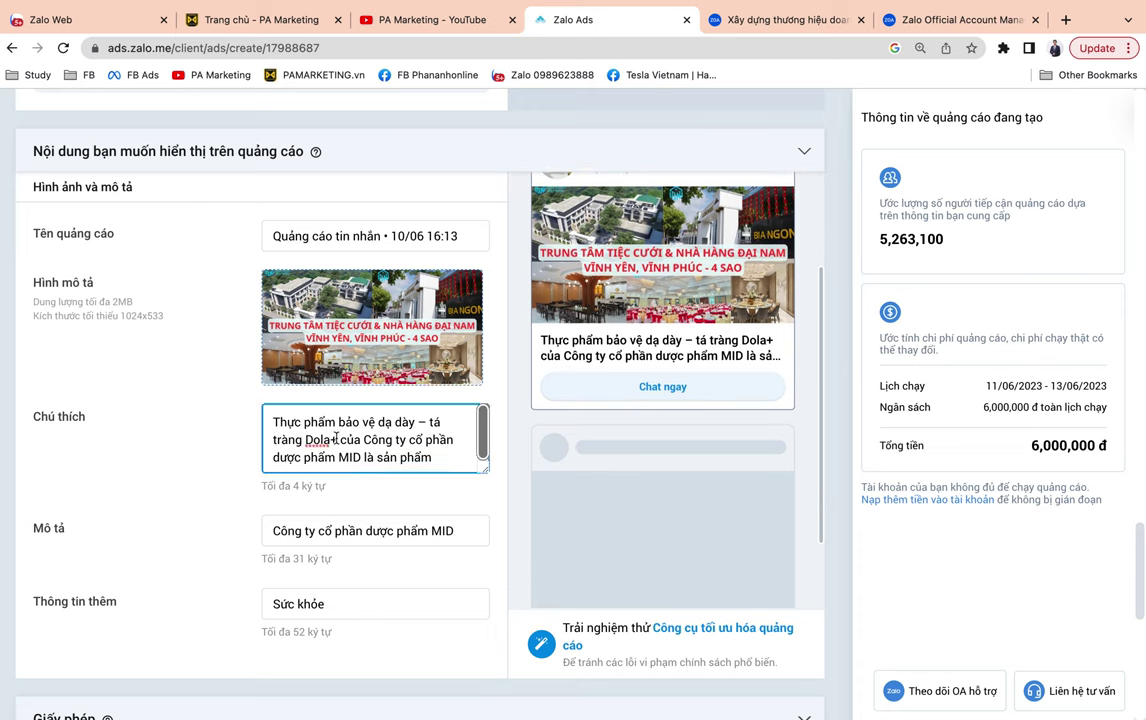
pyautogui.press('super+a')
pyautogui.write('PA Marketi')
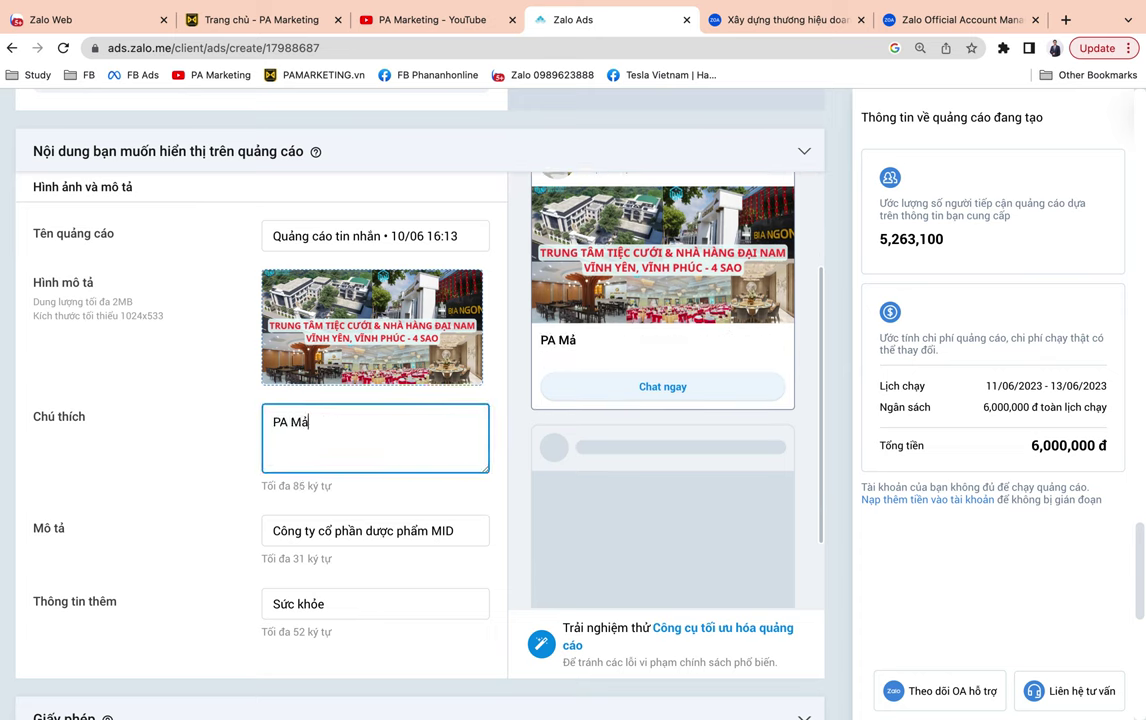
pyautogui.write('ng la ')
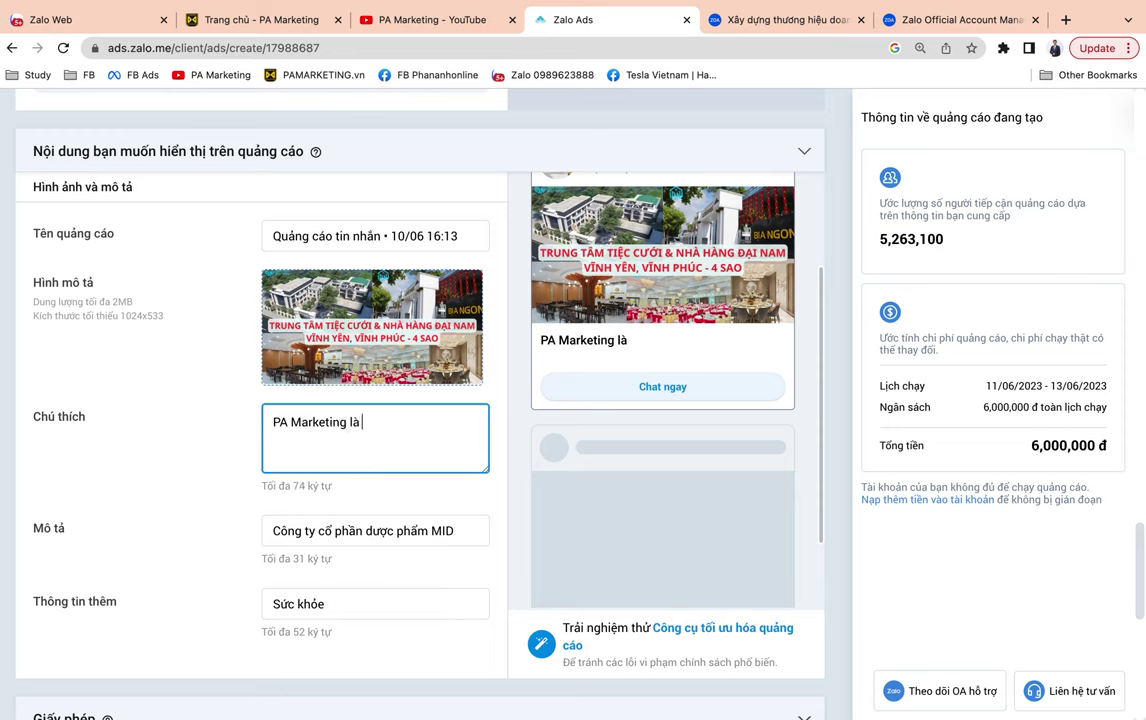
pyautogui.write('công ty ')
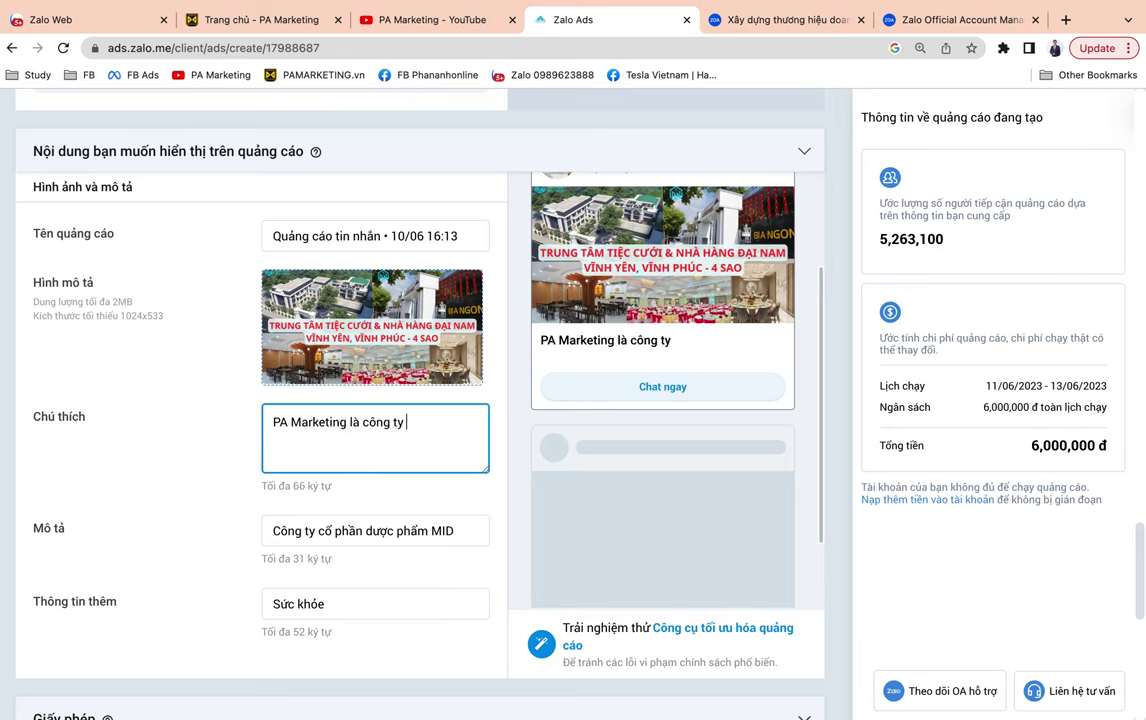
pyautogui.write('tư vấn tri')
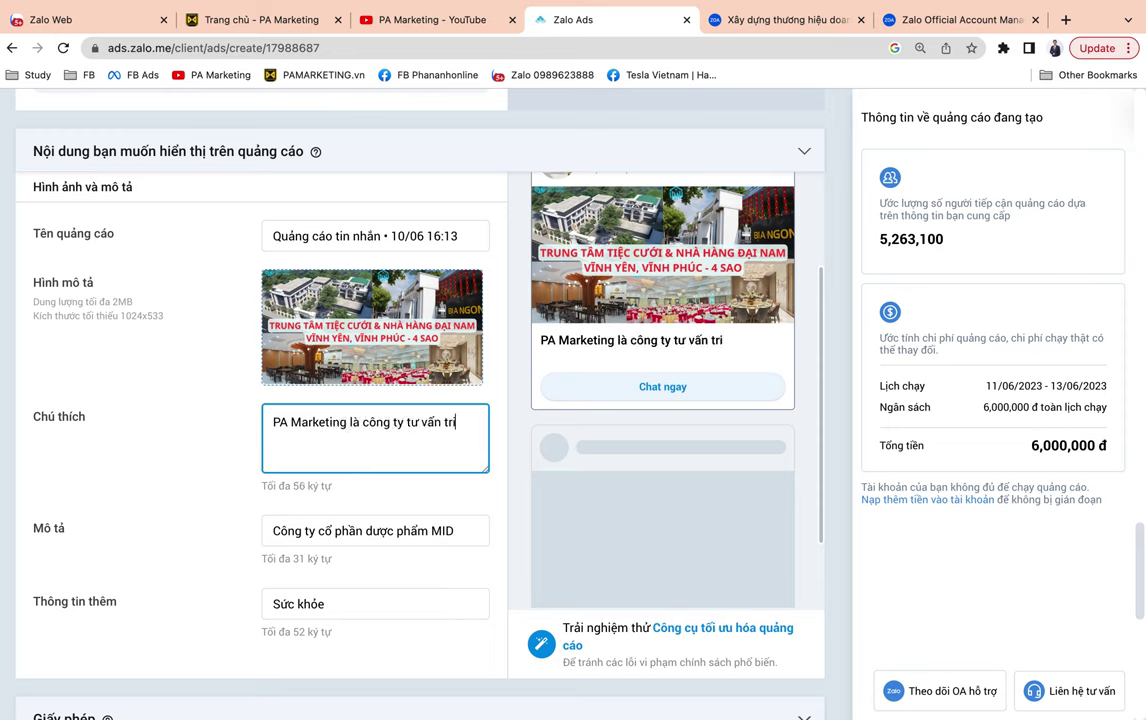
pyautogui.write('ển khai cac dịch v')
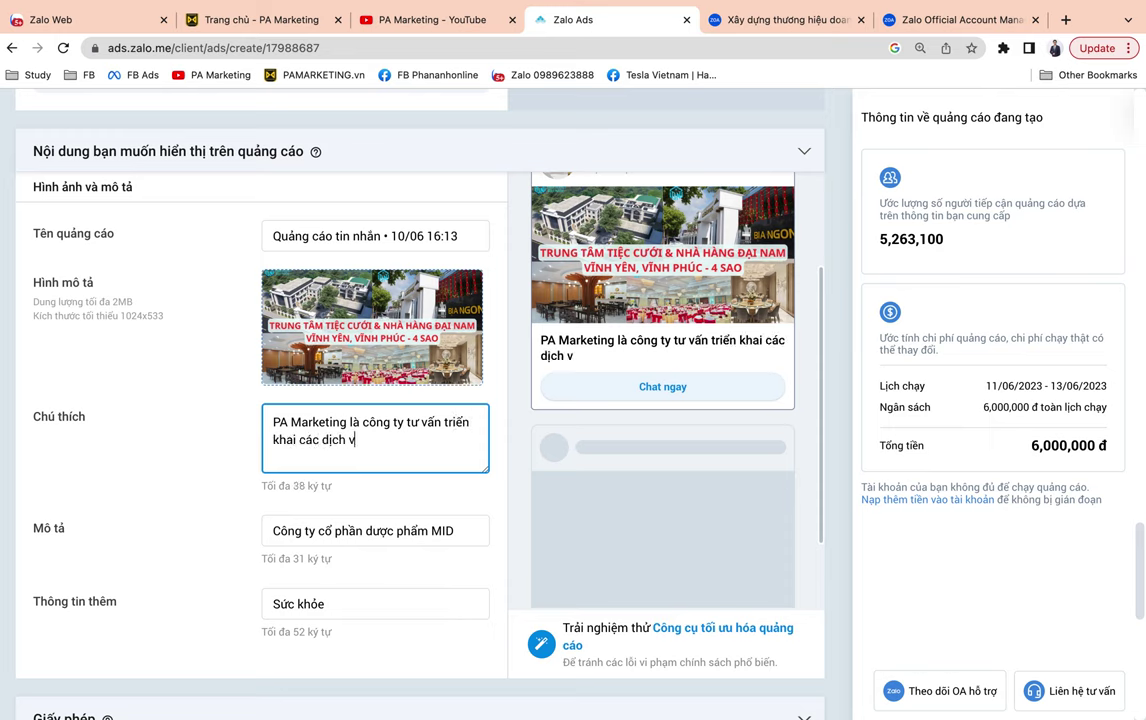
pyautogui.write('ụ quangr cáo trục')
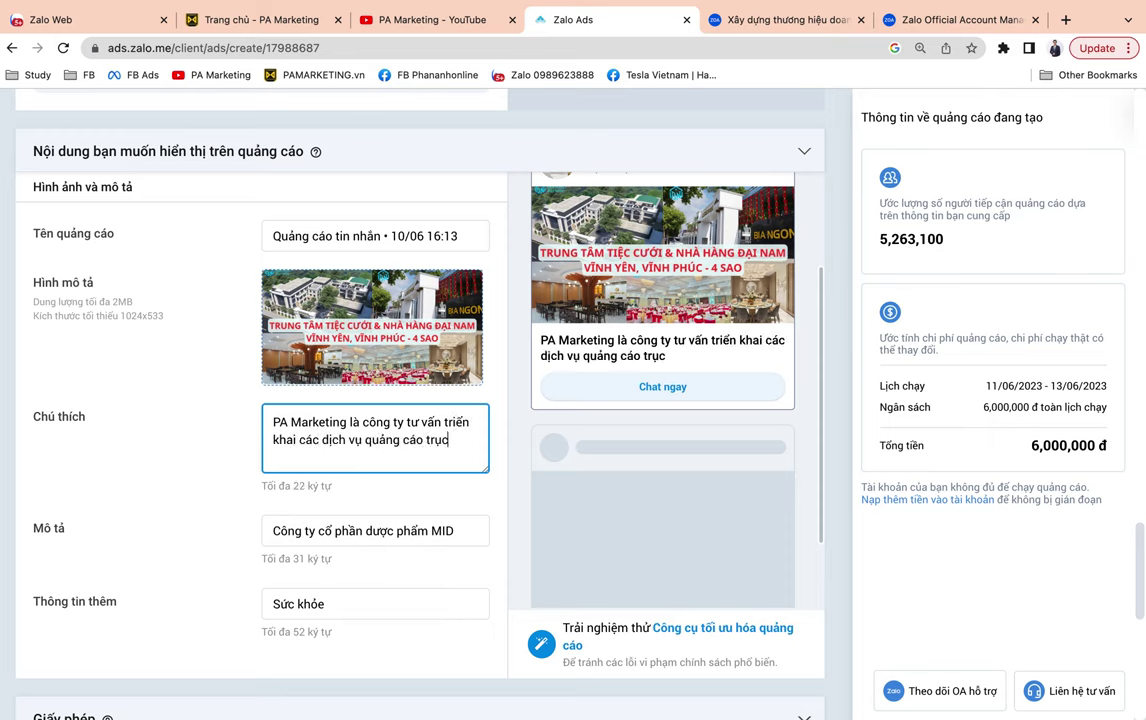
pyautogui.write(' tuyến')
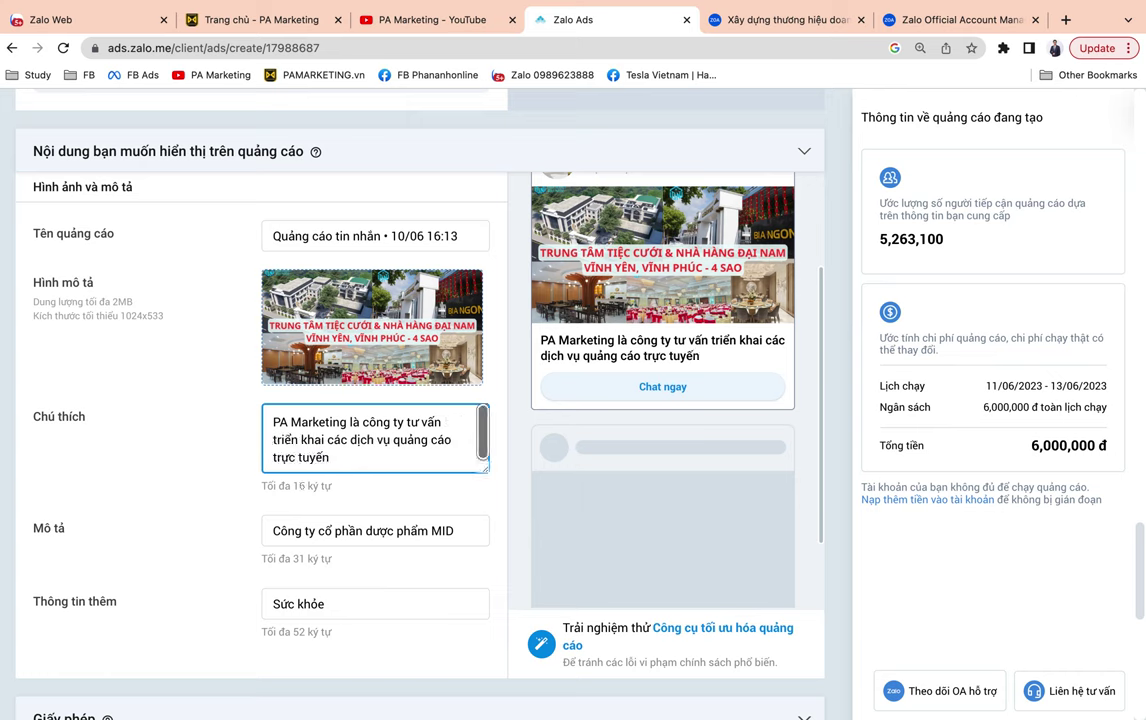
pyautogui.write(', tăng doanh số')
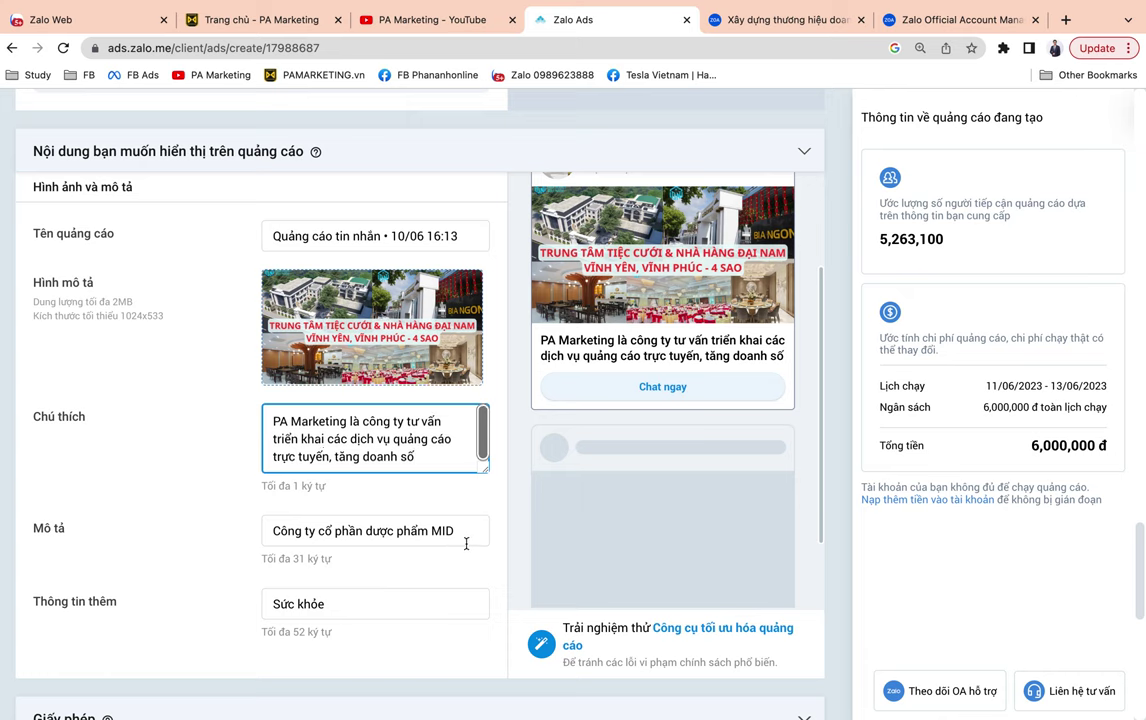
# Change the description to 'Công ty TNHH PA Marketing Vietnam'.
pyautogui.moveTo(467, 537); pyautogui.dragTo(150, 539)
pyautogui.moveTo(265, 531); pyautogui.dragTo(318, 531)
pyautogui.write('TN')
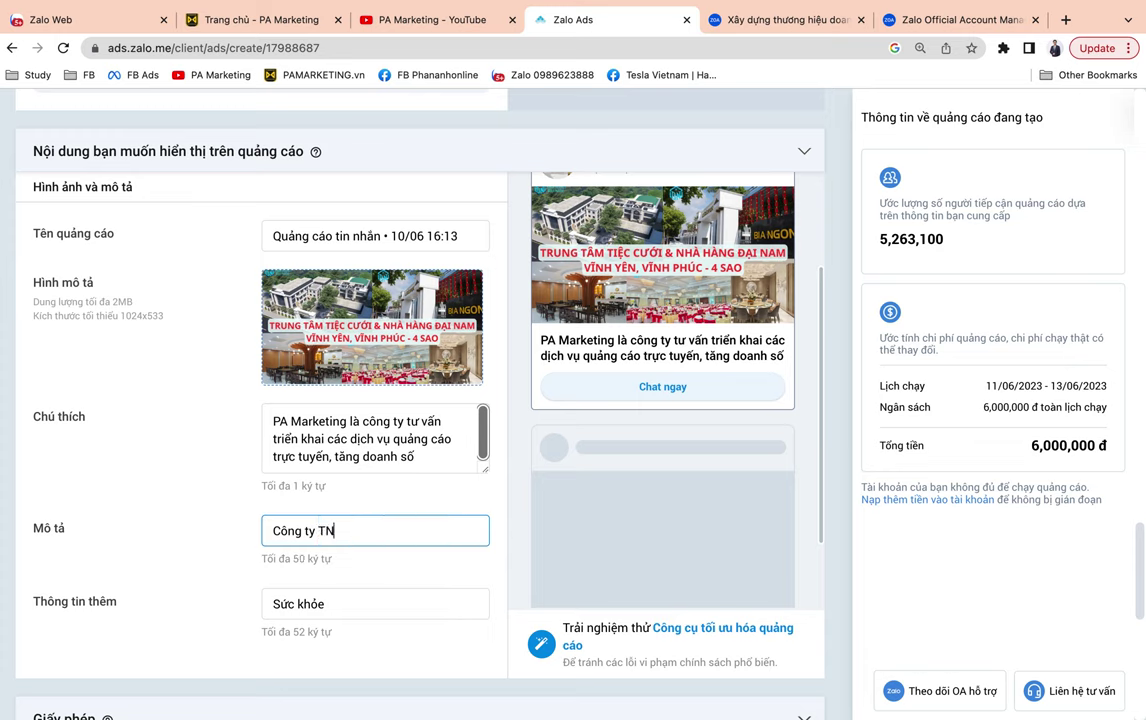
pyautogui.write('HH PA Marmetin')
pyautogui.press('BackSpace')
pyautogui.press('BackSpace')
pyautogui.press('BackSpace')
pyautogui.write('keting Vietnam')
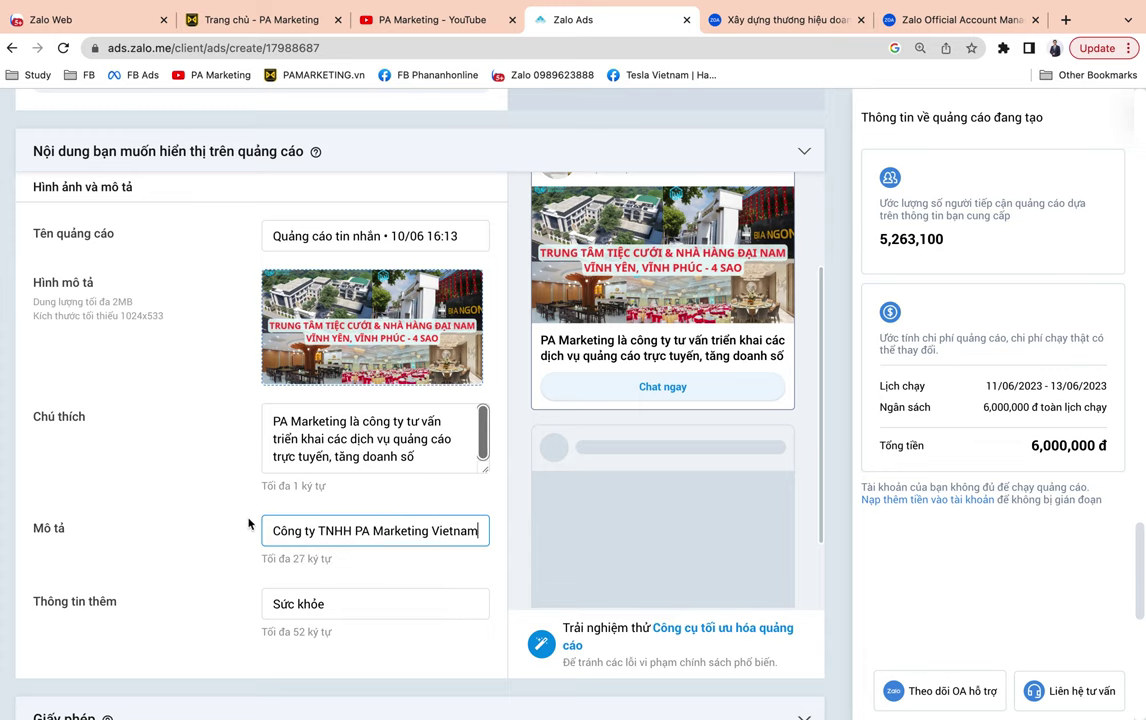
pyautogui.click(222, 471)
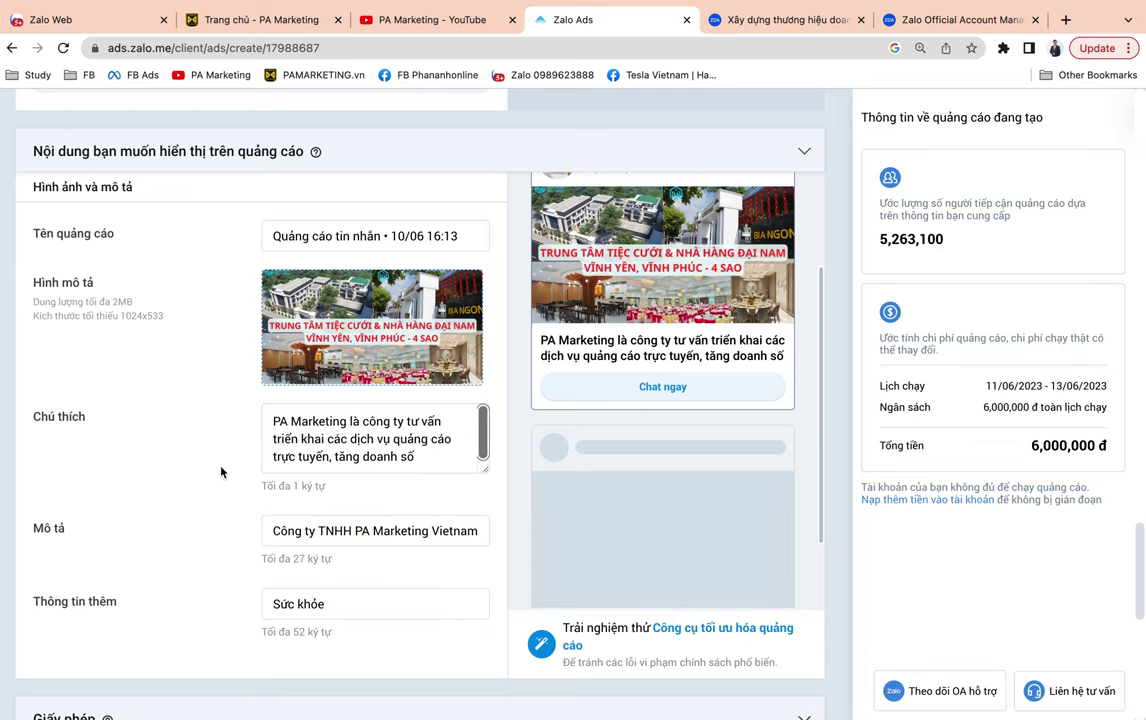
pyautogui.scroll(3, 221, 472)
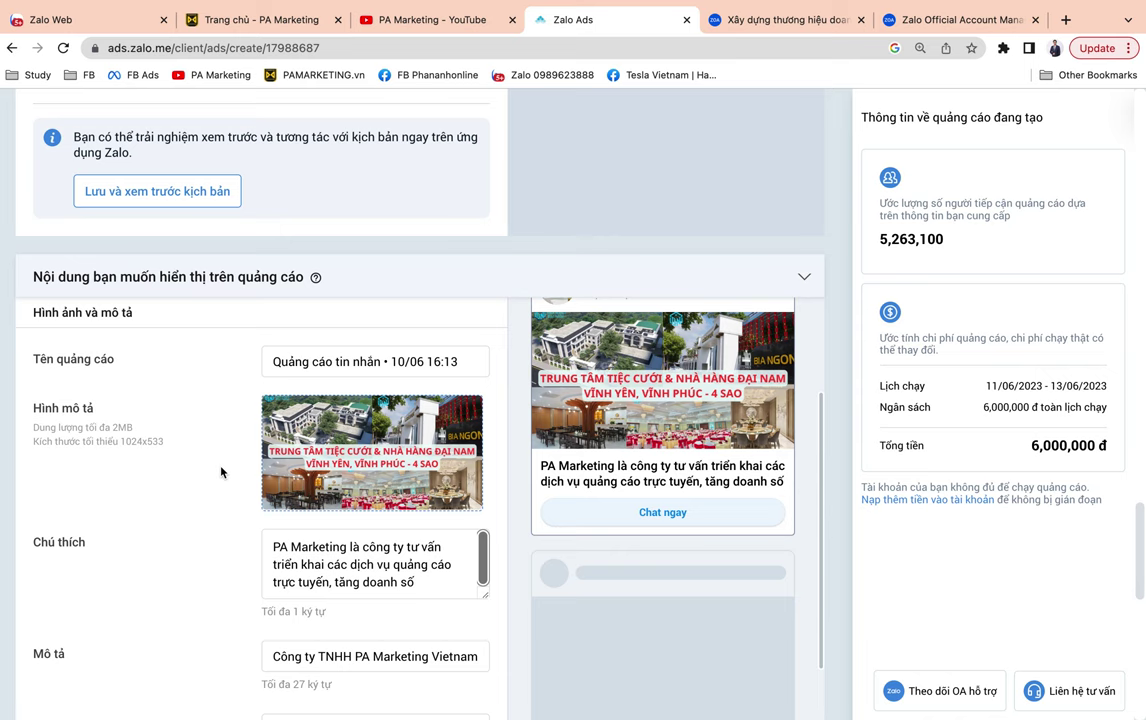
pyautogui.scroll(-6, 222, 471)
pyautogui.scroll(5, 222, 471)
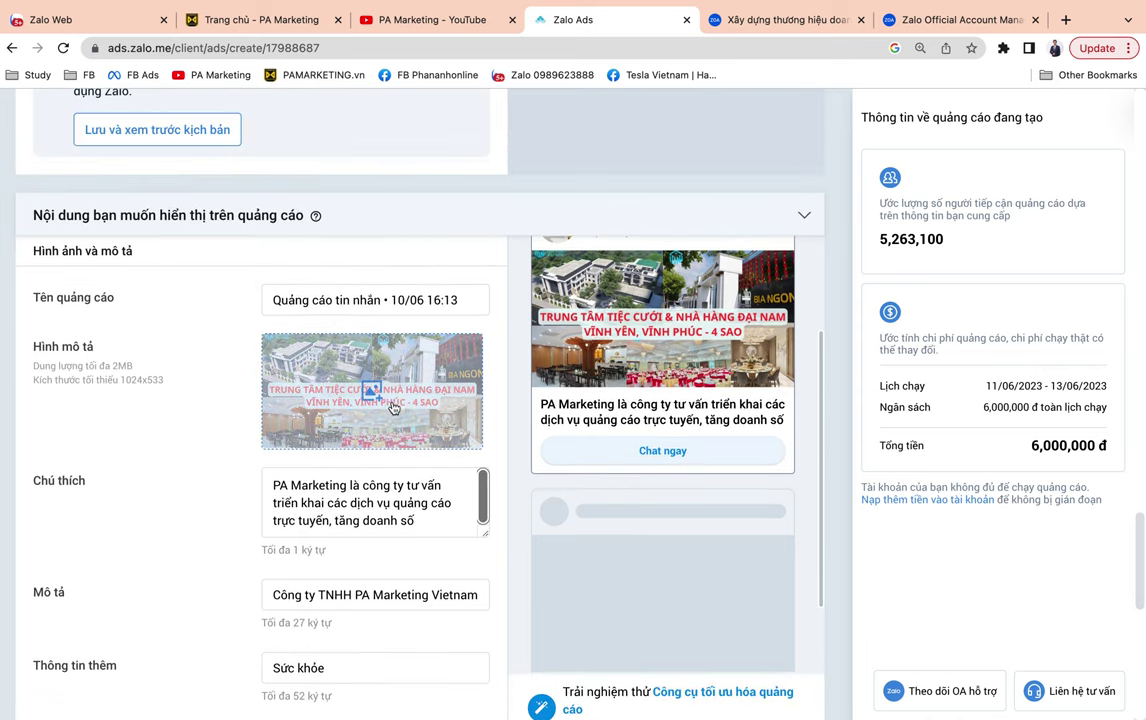
pyautogui.click(362, 390)
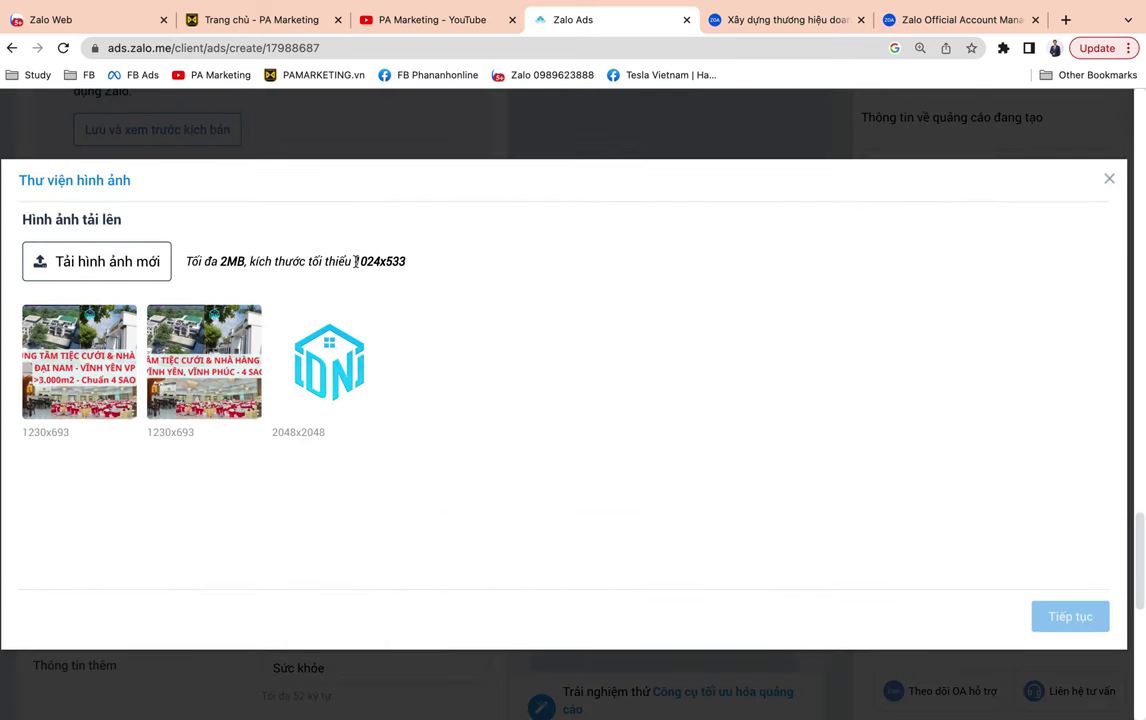
pyautogui.moveTo(355, 261); pyautogui.dragTo(444, 267)
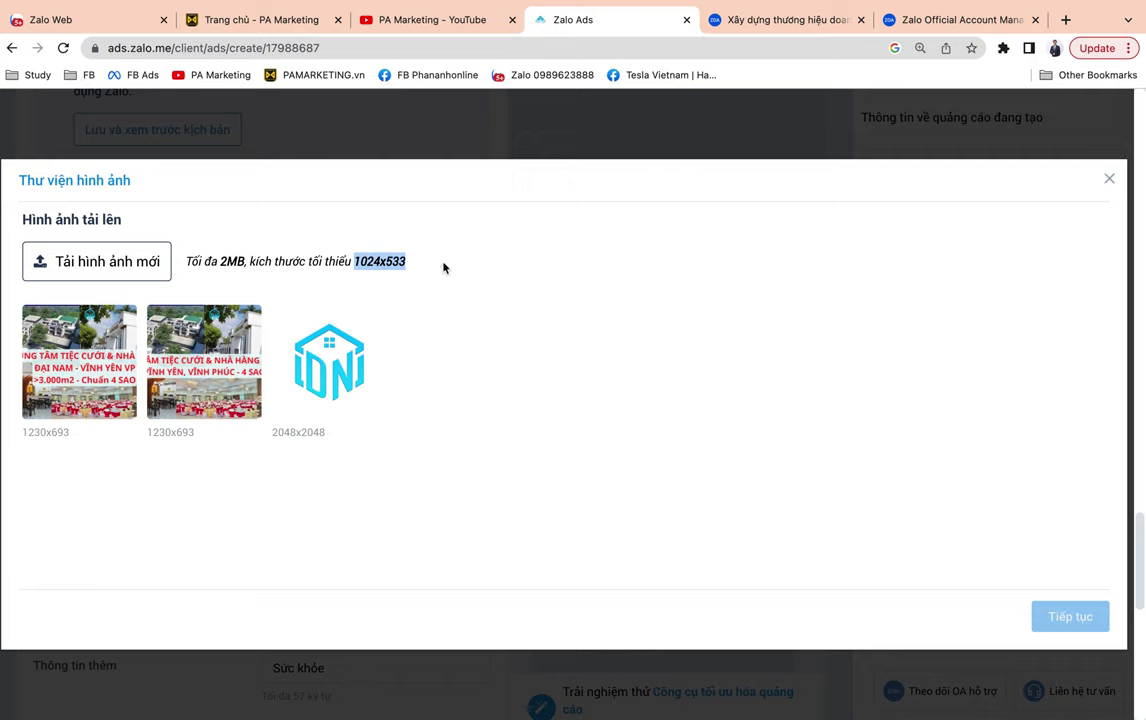
pyautogui.moveTo(184, 262); pyautogui.dragTo(244, 263)
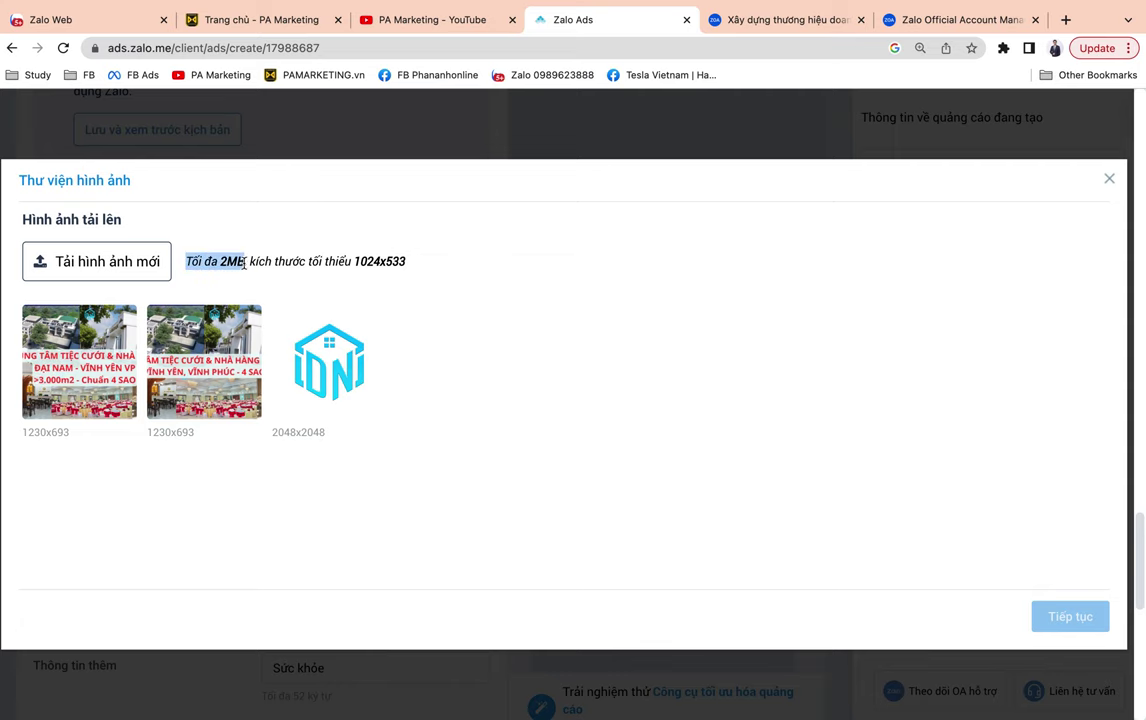
pyautogui.click(1107, 181)
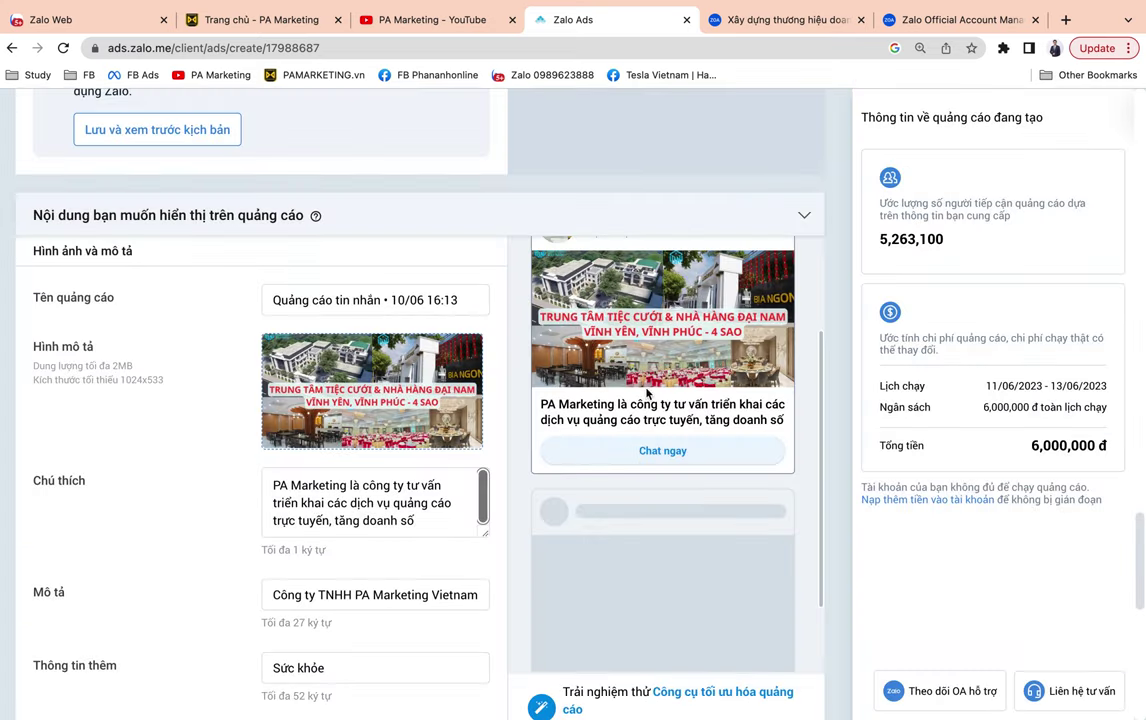
# Replace 'Sức khỏe' in Thông tin thêm with 'Công ty đào tạo digital marketing hàng đầu việt nam'.
pyautogui.scroll(-2, 596, 460)
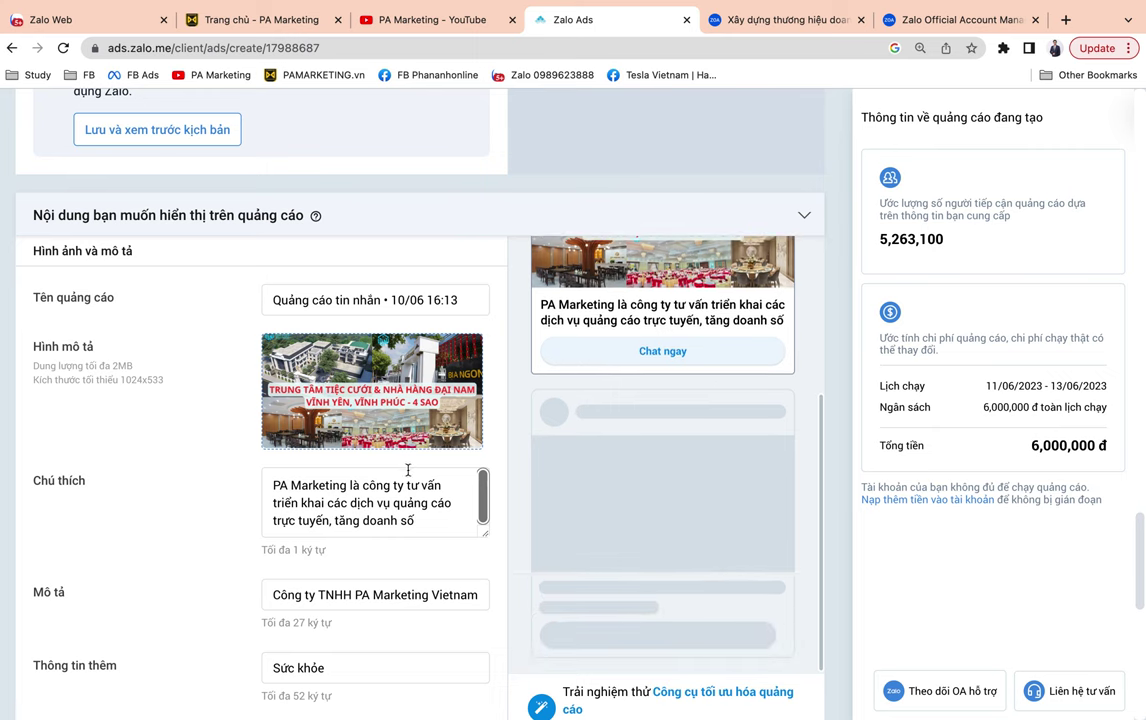
pyautogui.click(366, 666)
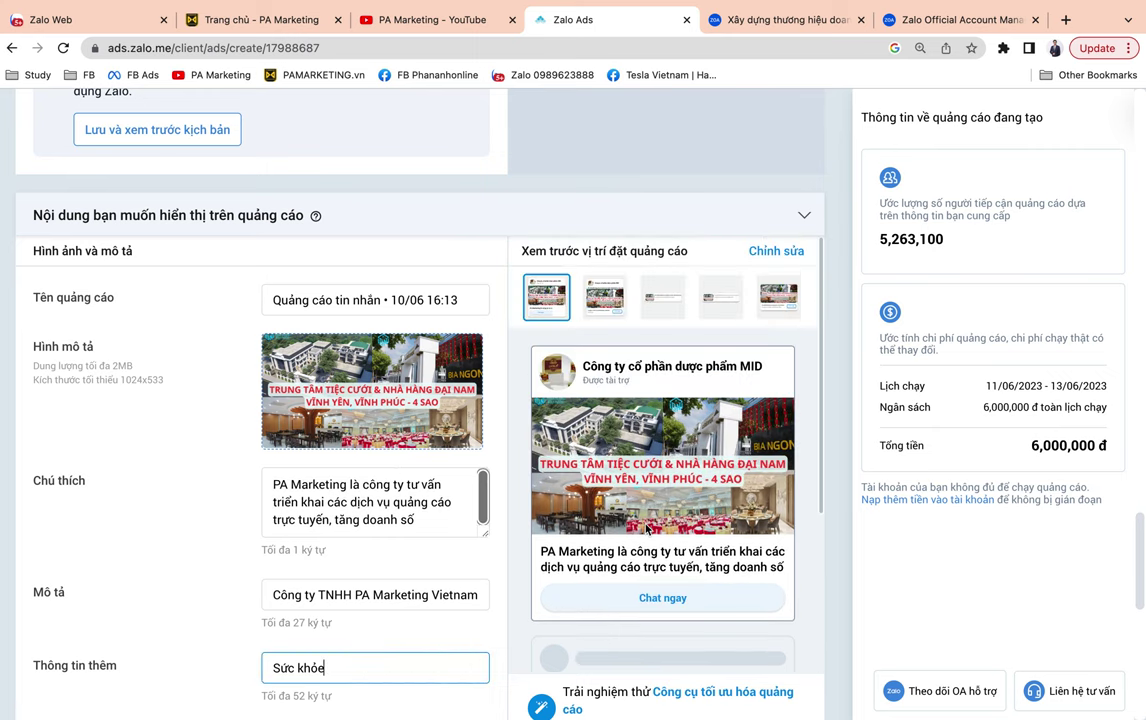
pyautogui.scroll(-5, 645, 530)
pyautogui.moveTo(381, 671); pyautogui.dragTo(240, 677)
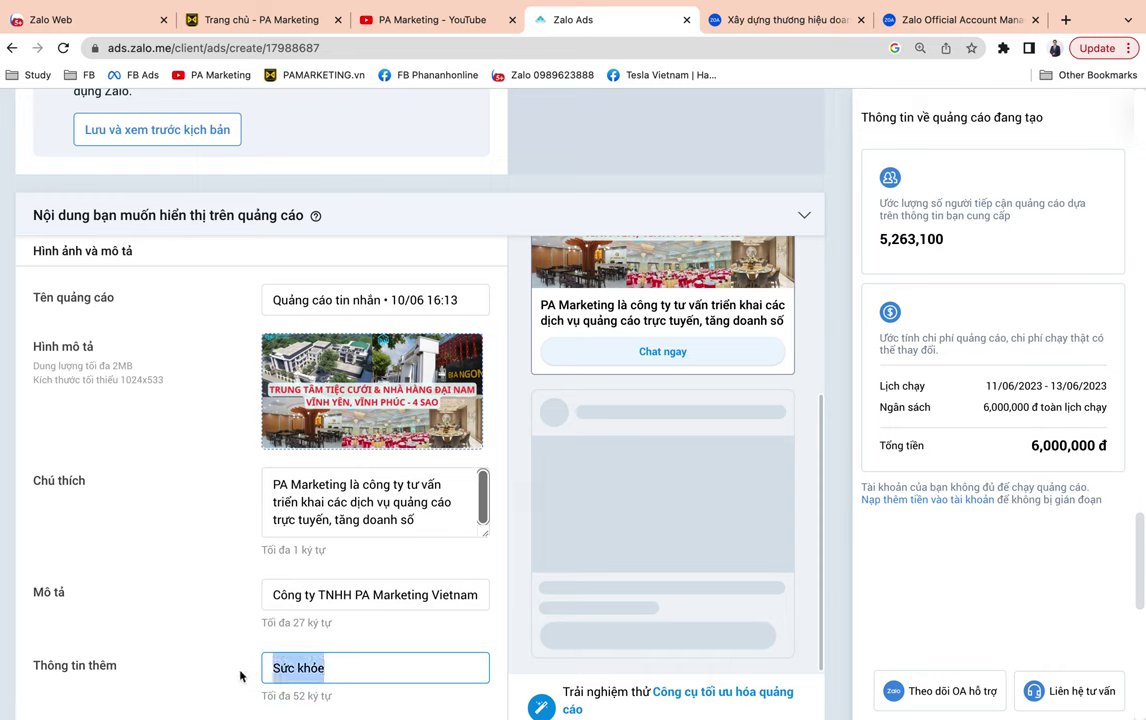
pyautogui.write('Tru')
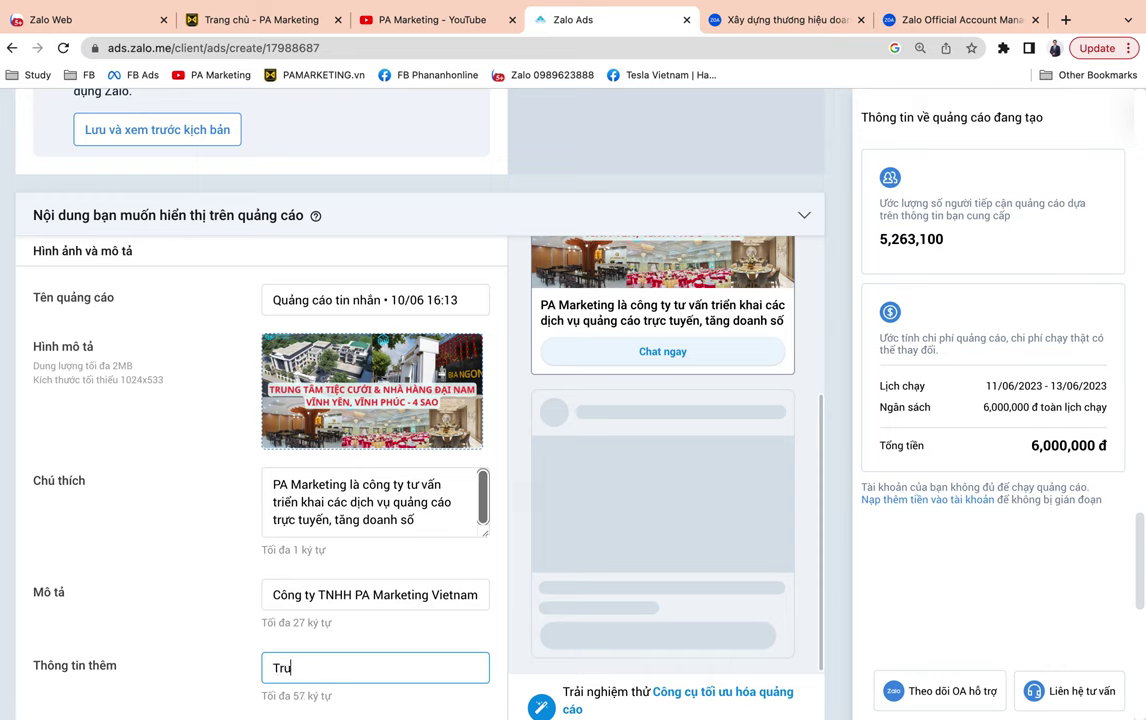
pyautogui.press('BackSpace')
pyautogui.press('BackSpace')
pyautogui.press('BackSpace')
pyautogui.write('Công ty đào tạo v')
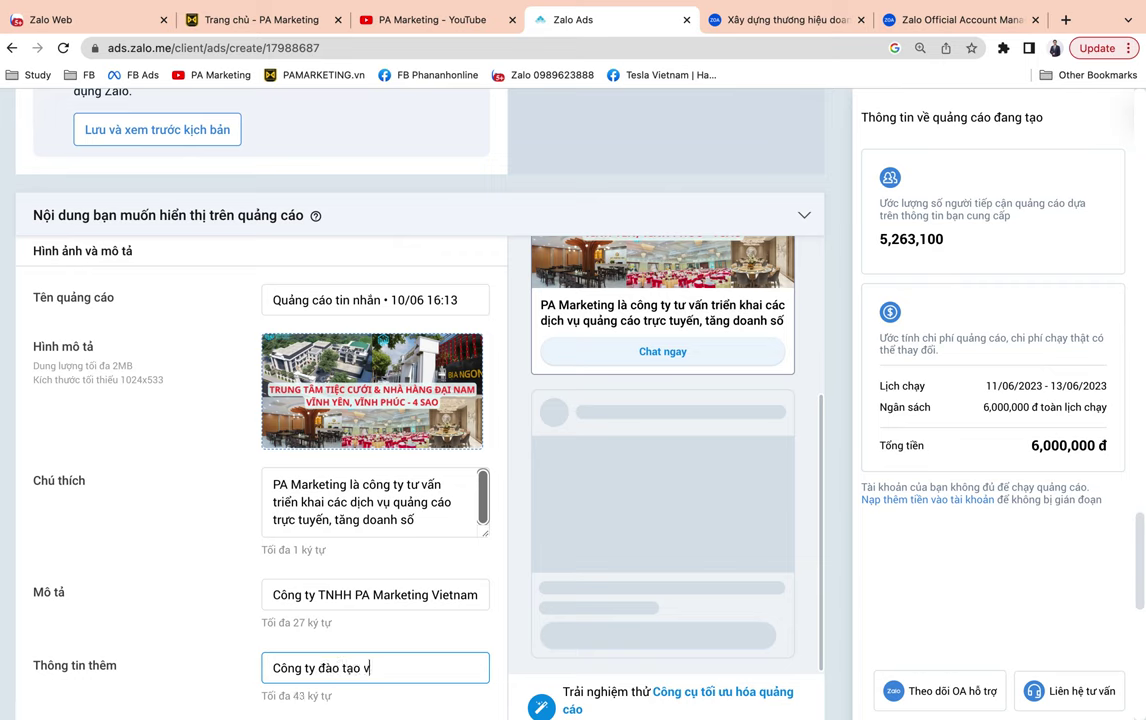
pyautogui.write('digital markeitn')
pyautogui.press('BackSpace')
pyautogui.press('BackSpace')
pyautogui.press('BackSpace')
pyautogui.write('ing hàng đầu vi')
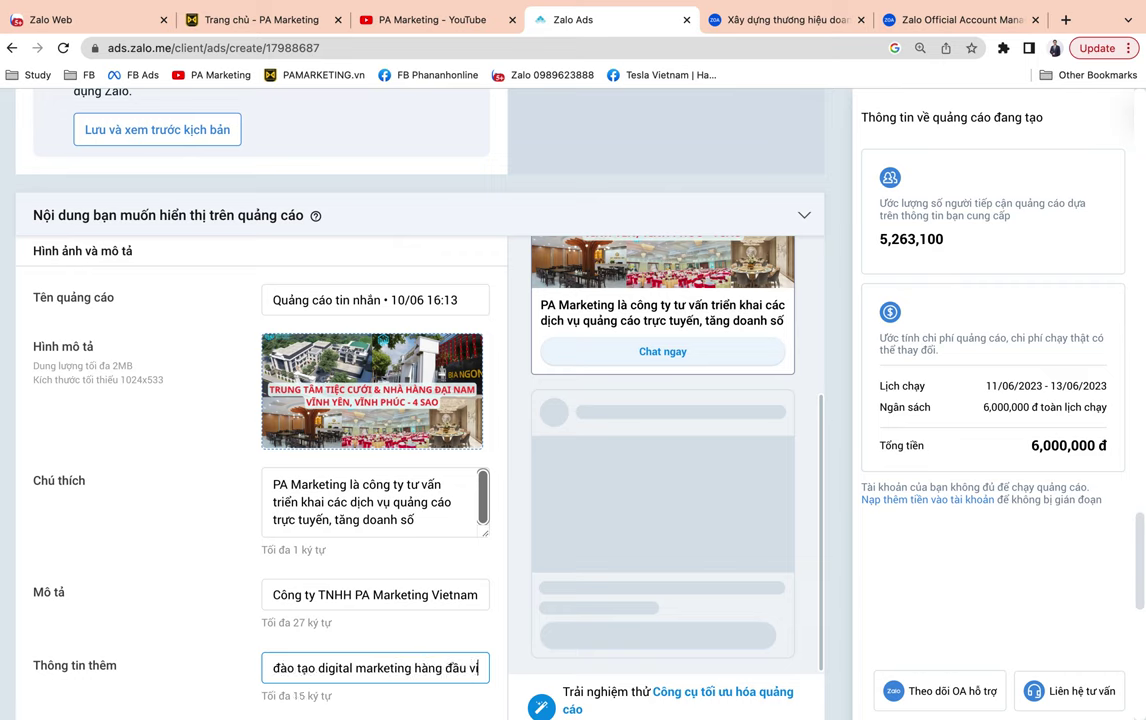
pyautogui.write('ệt nam')
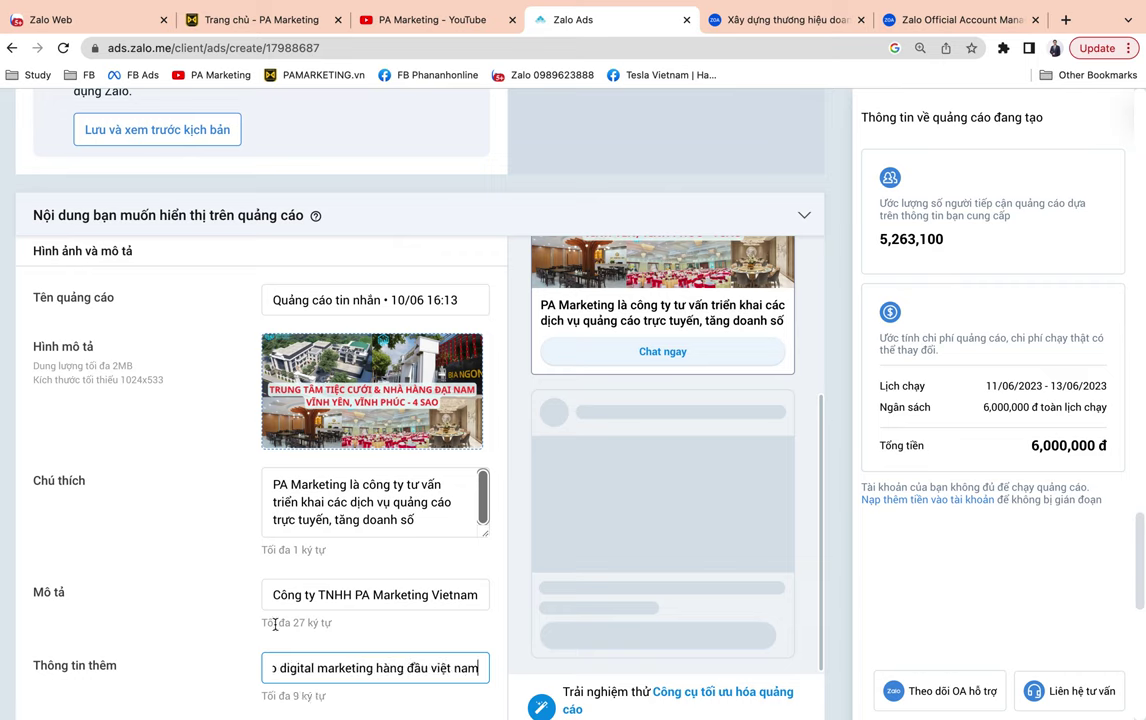
pyautogui.click(227, 604)
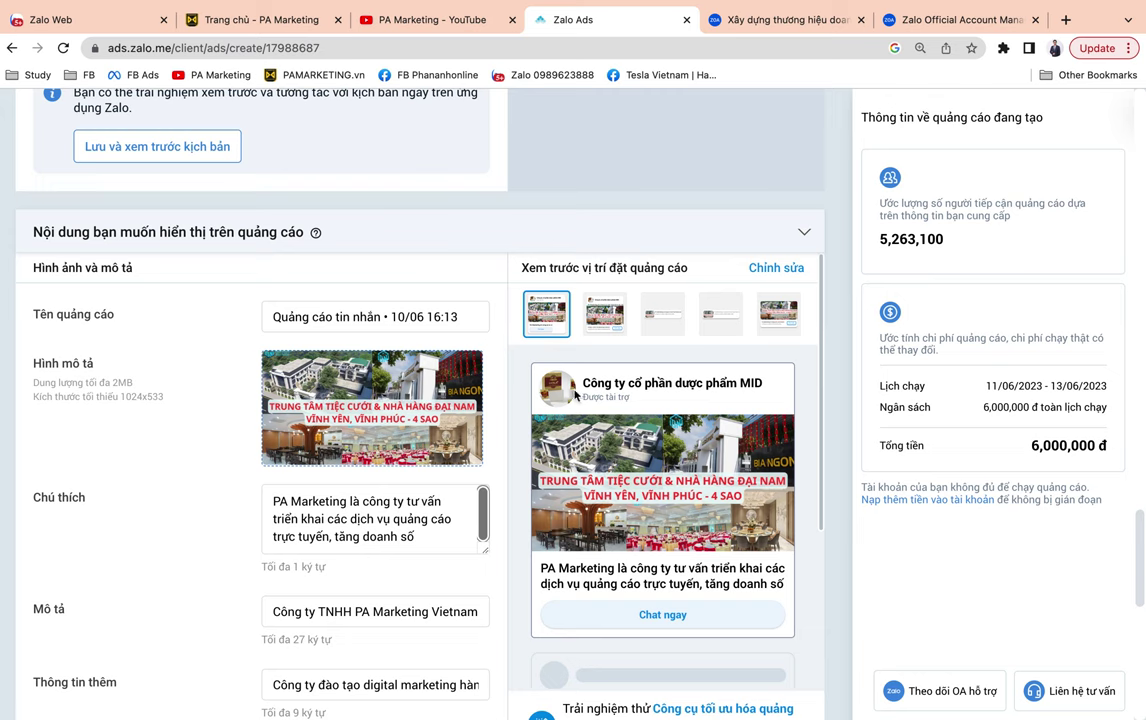
pyautogui.moveTo(530, 365); pyautogui.dragTo(769, 397)
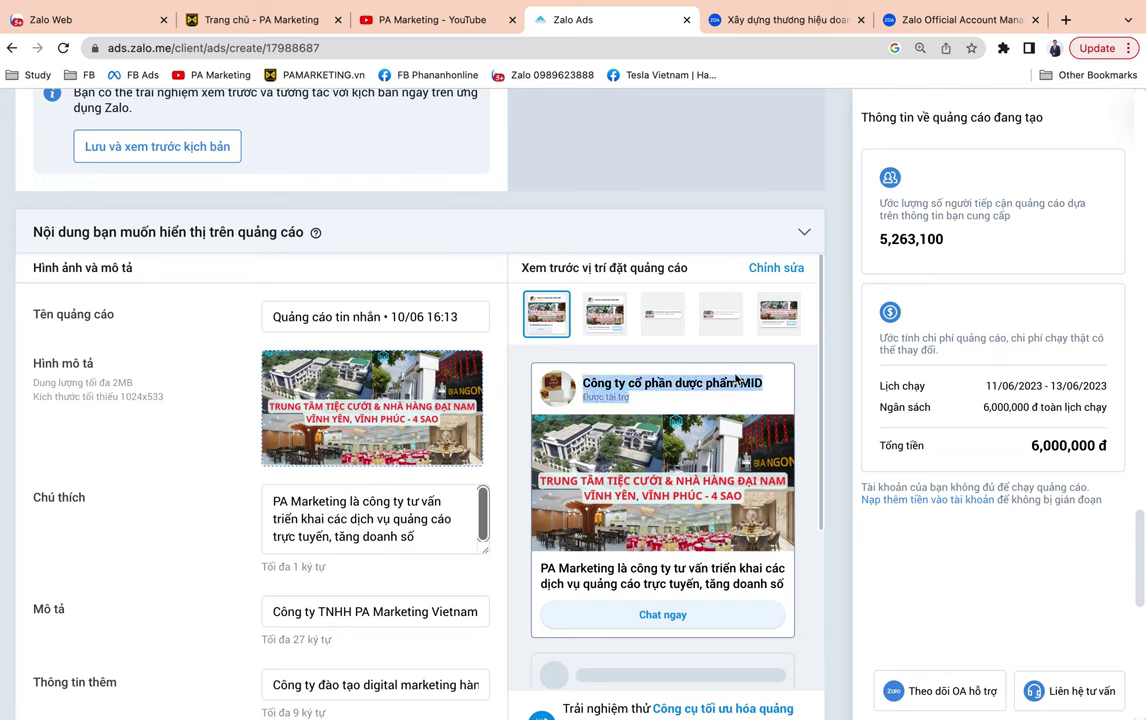
pyautogui.click(620, 409)
pyautogui.moveTo(578, 400); pyautogui.dragTo(596, 362)
pyautogui.click(590, 380)
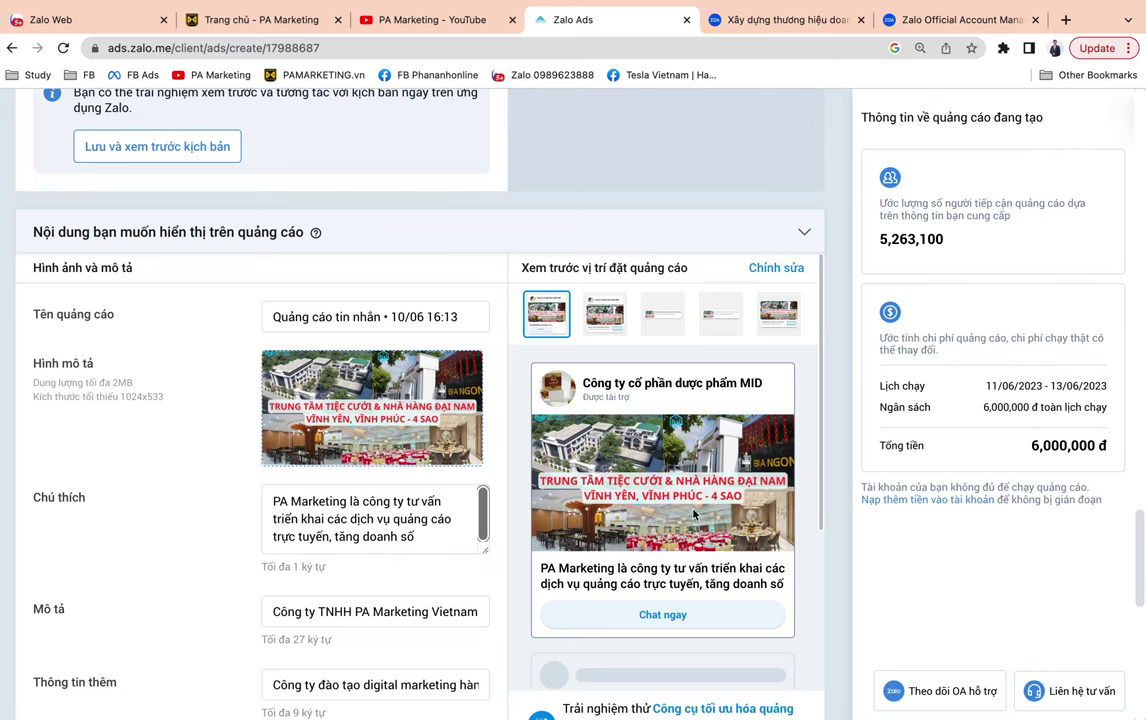
pyautogui.scroll(-1, 620, 460)
pyautogui.moveTo(537, 537); pyautogui.dragTo(739, 530)
pyautogui.click(729, 530)
pyautogui.scroll(-2, 729, 530)
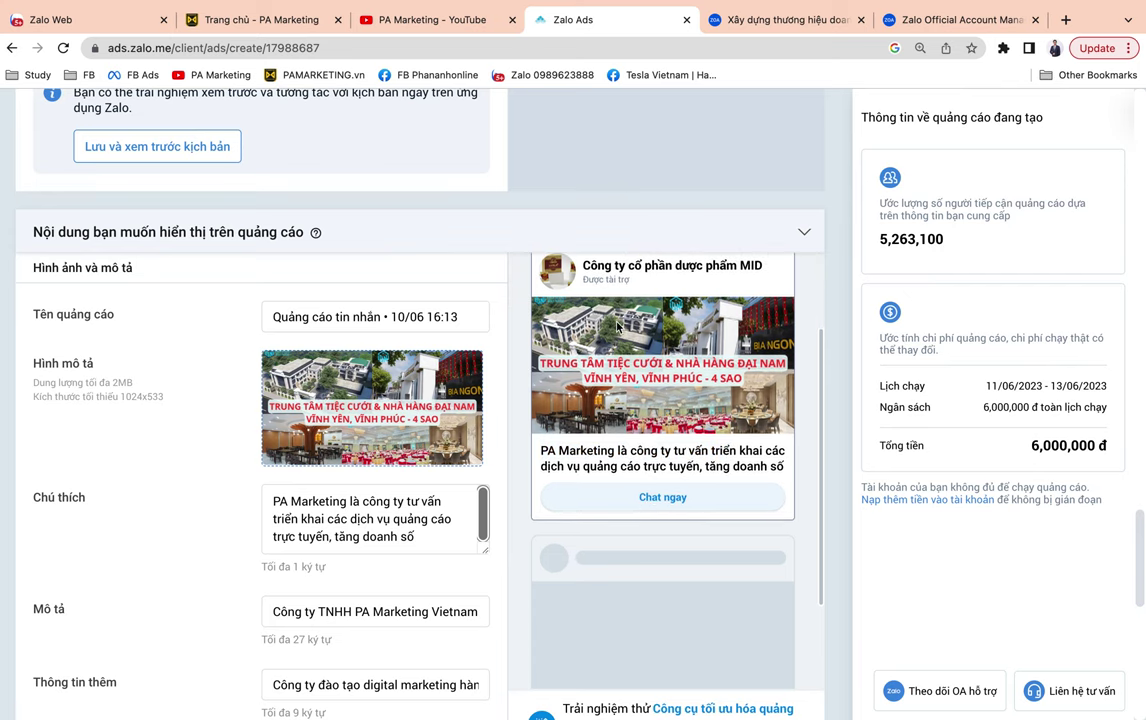
pyautogui.scroll(1, 645, 495)
pyautogui.scroll(3, 417, 257)
pyautogui.scroll(5, 417, 257)
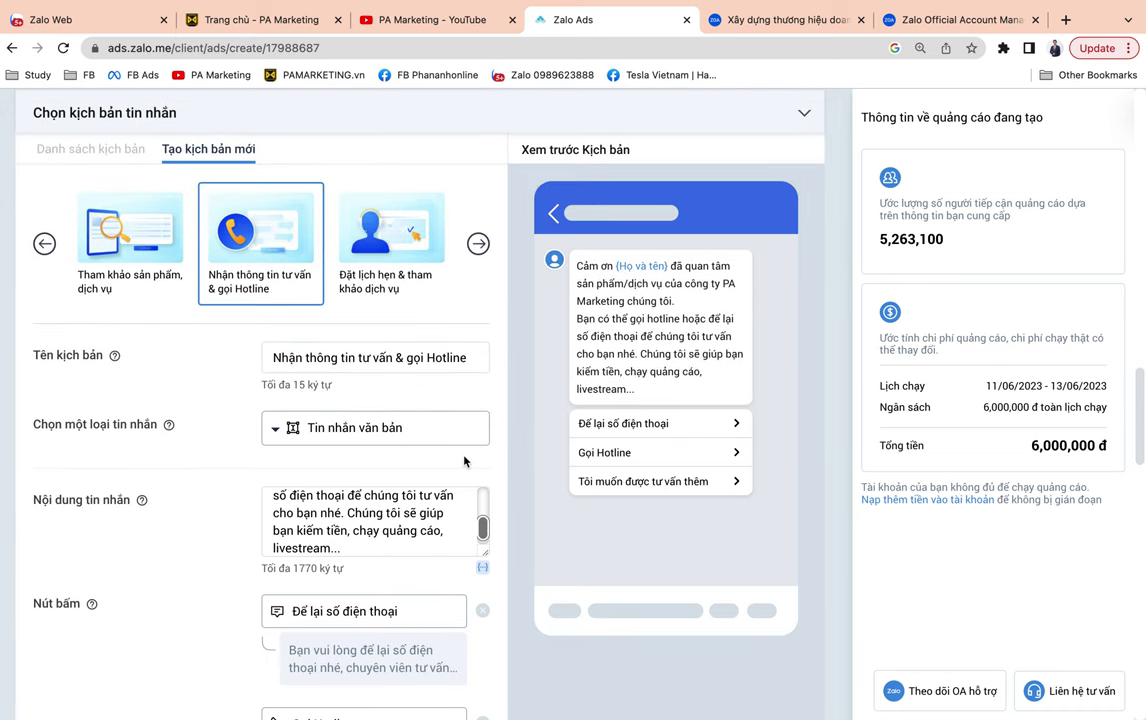
pyautogui.scroll(-1, 464, 461)
pyautogui.click(369, 488)
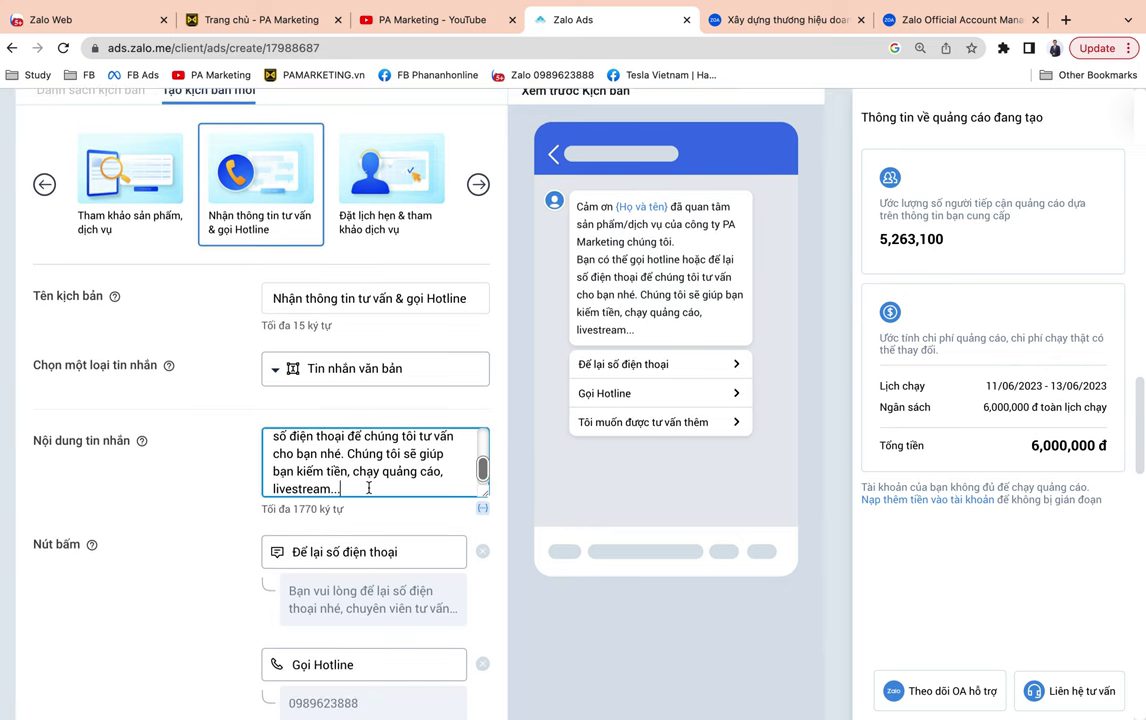
pyautogui.press('Return')
pyautogui.write('www')
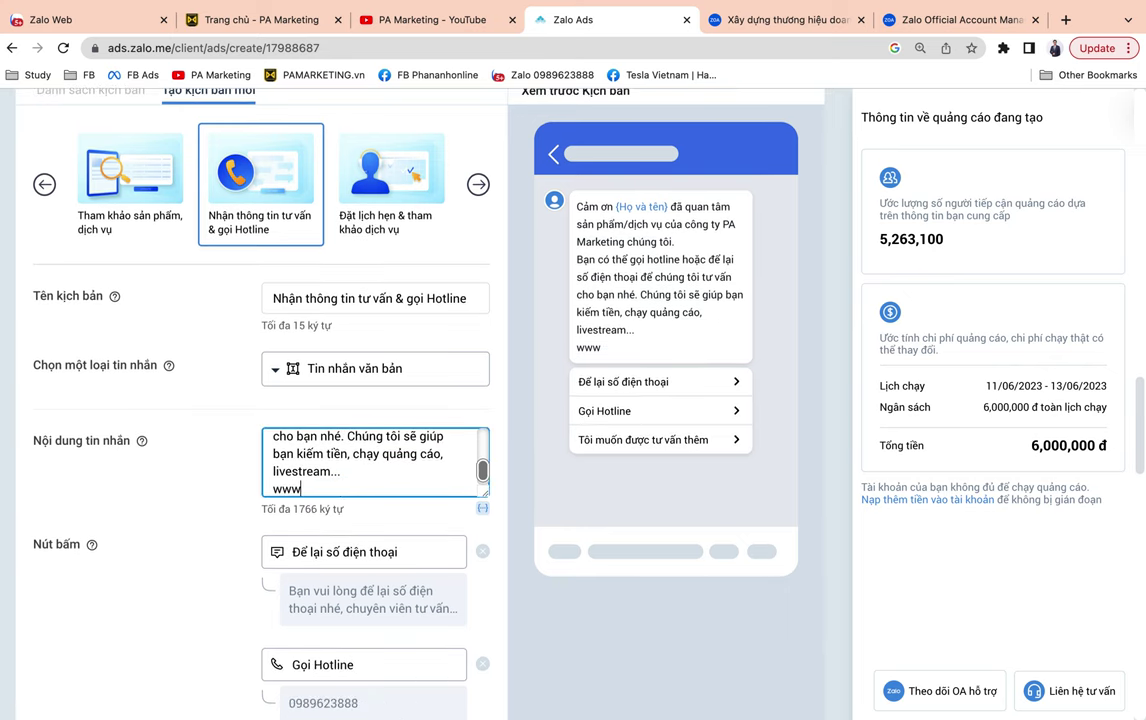
pyautogui.write('.pamarket')
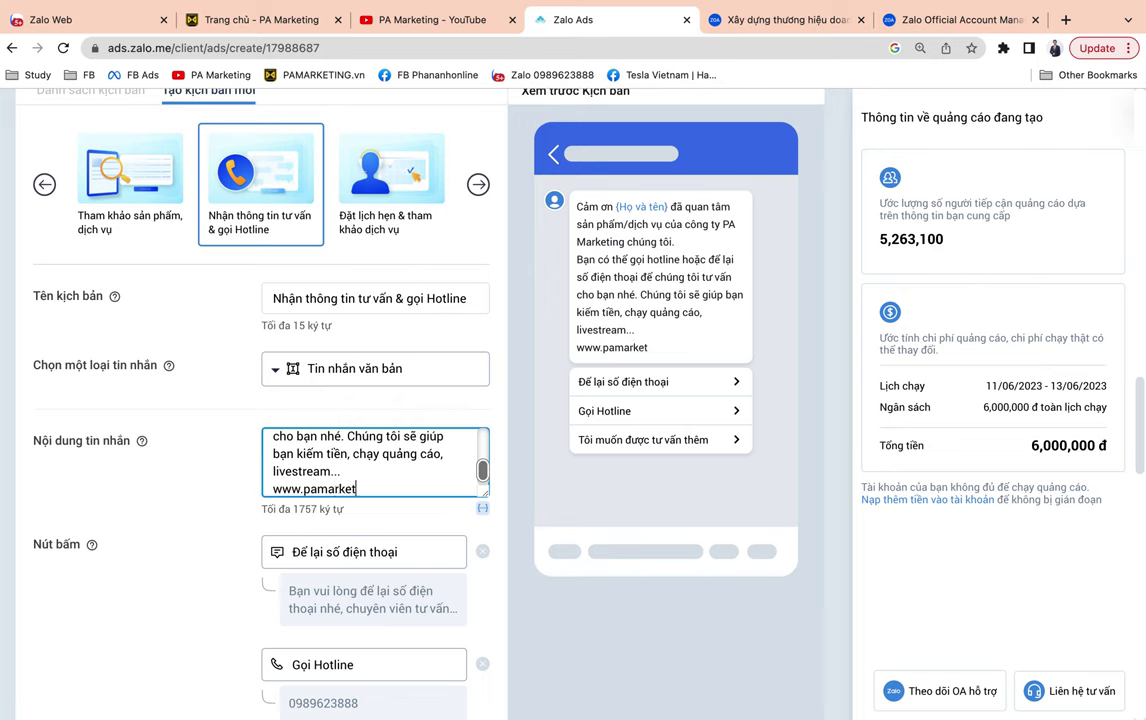
pyautogui.write('ing.vn phục vụ 20')
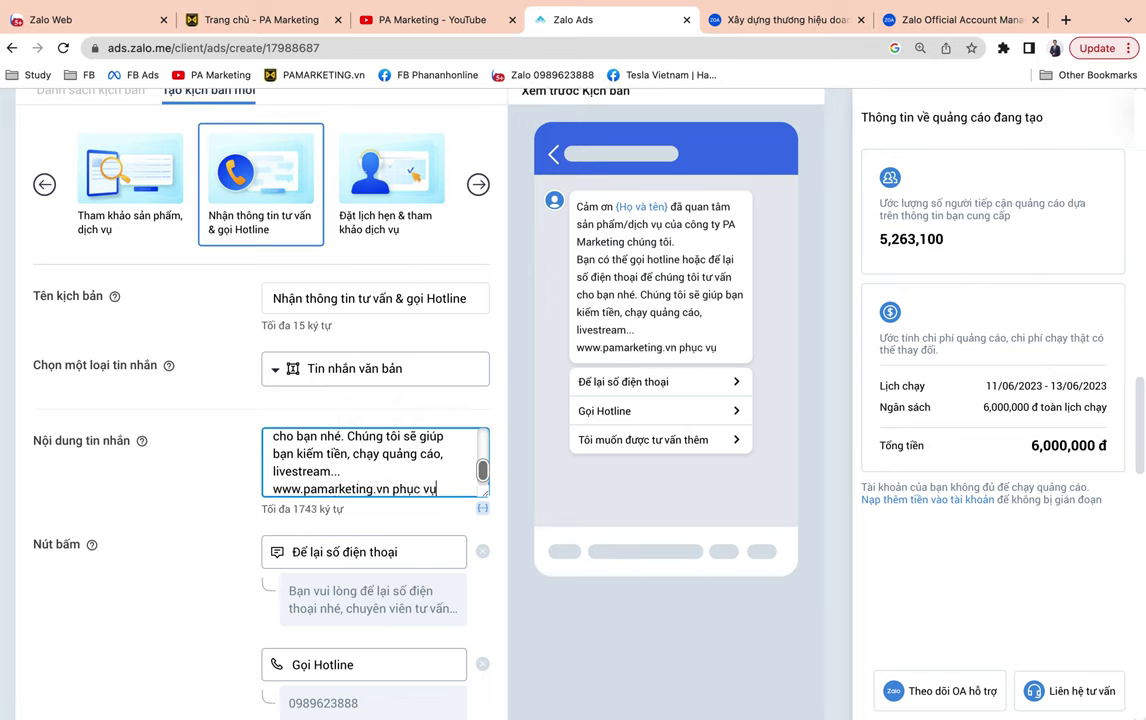
pyautogui.press('BackSpace')
pyautogui.write('4/7')
# Leave the license group empty and add an image source link field.
pyautogui.scroll(-7, 750, 678)
pyautogui.scroll(-10, 745, 683)
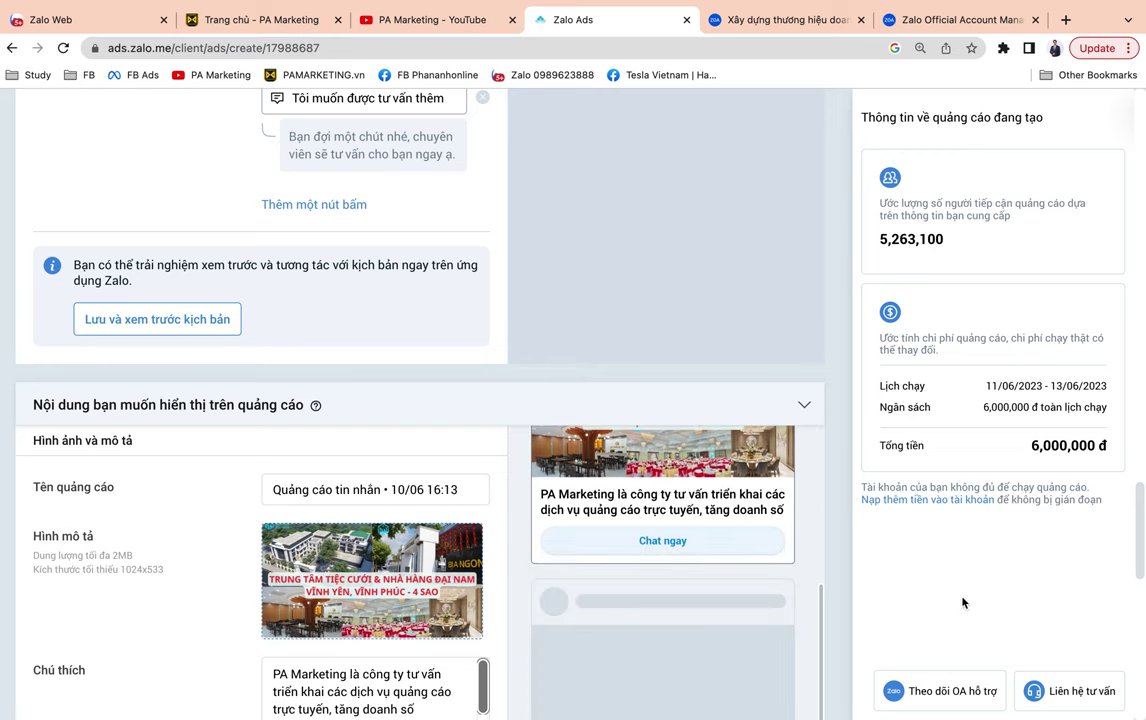
pyautogui.scroll(3, 549, 567)
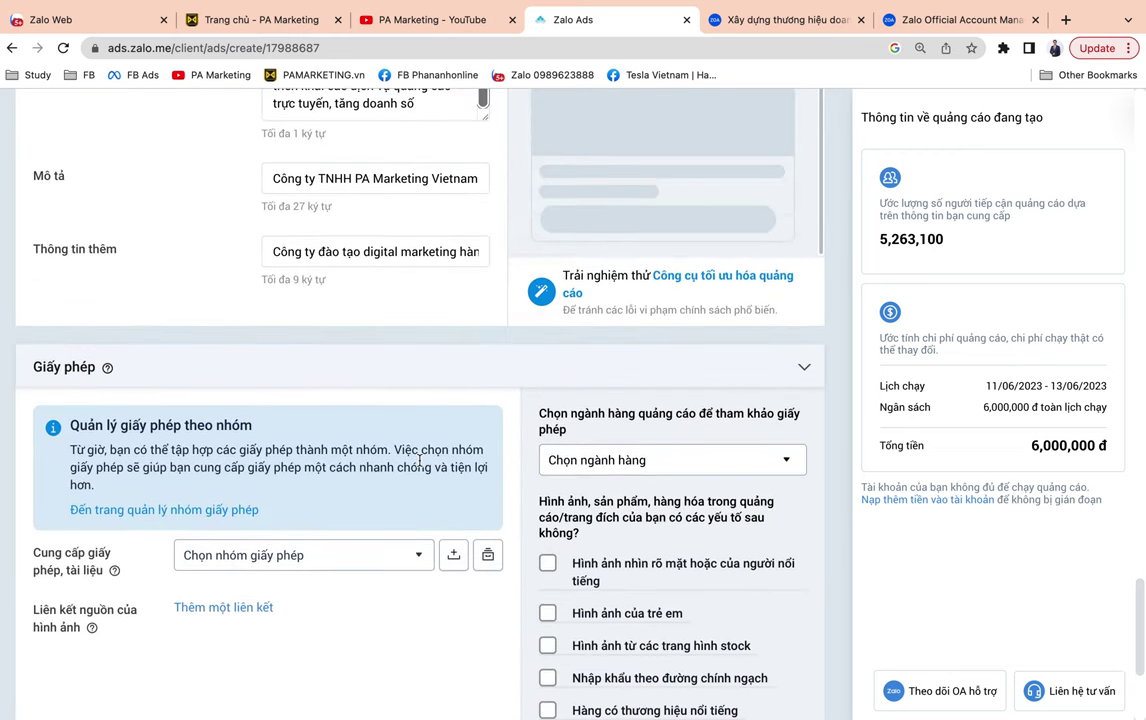
pyautogui.scroll(-1, 422, 460)
pyautogui.scroll(1, 421, 467)
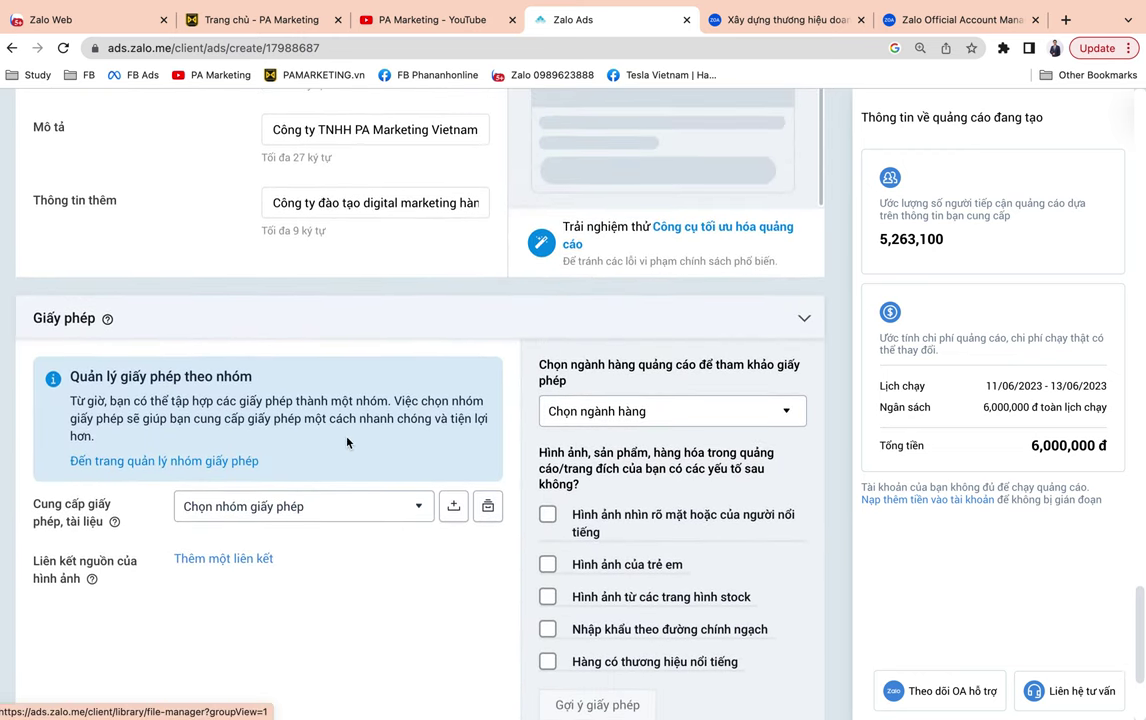
pyautogui.scroll(-1, 346, 441)
pyautogui.click(308, 435)
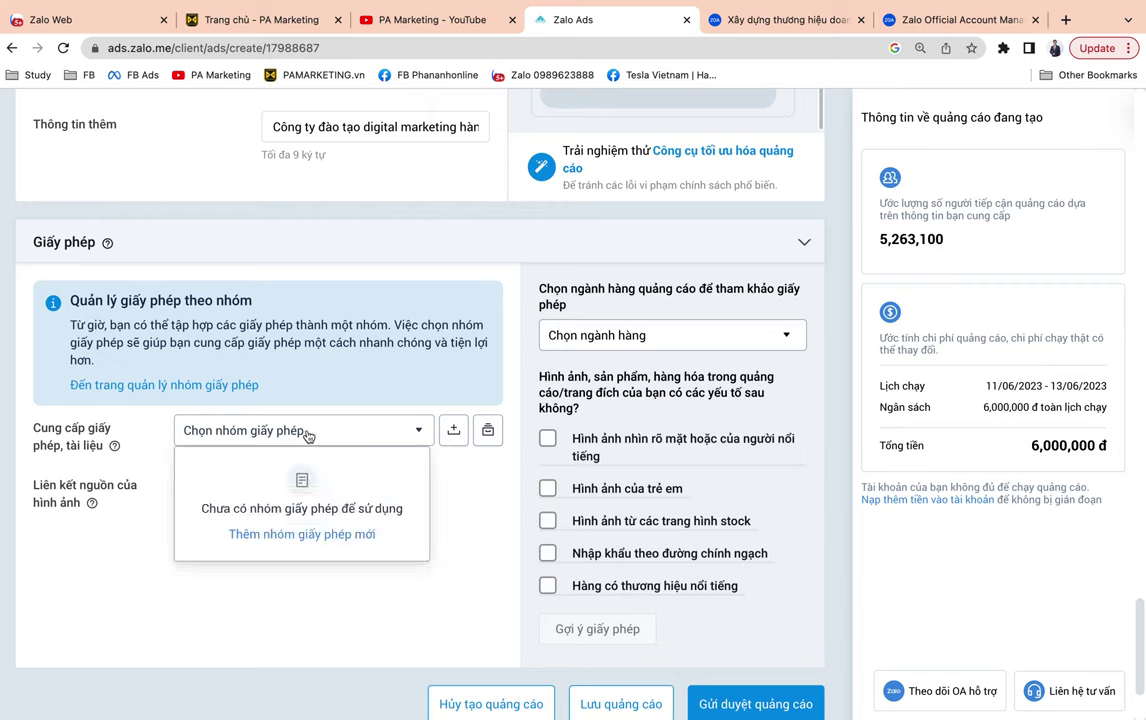
pyautogui.click(132, 590)
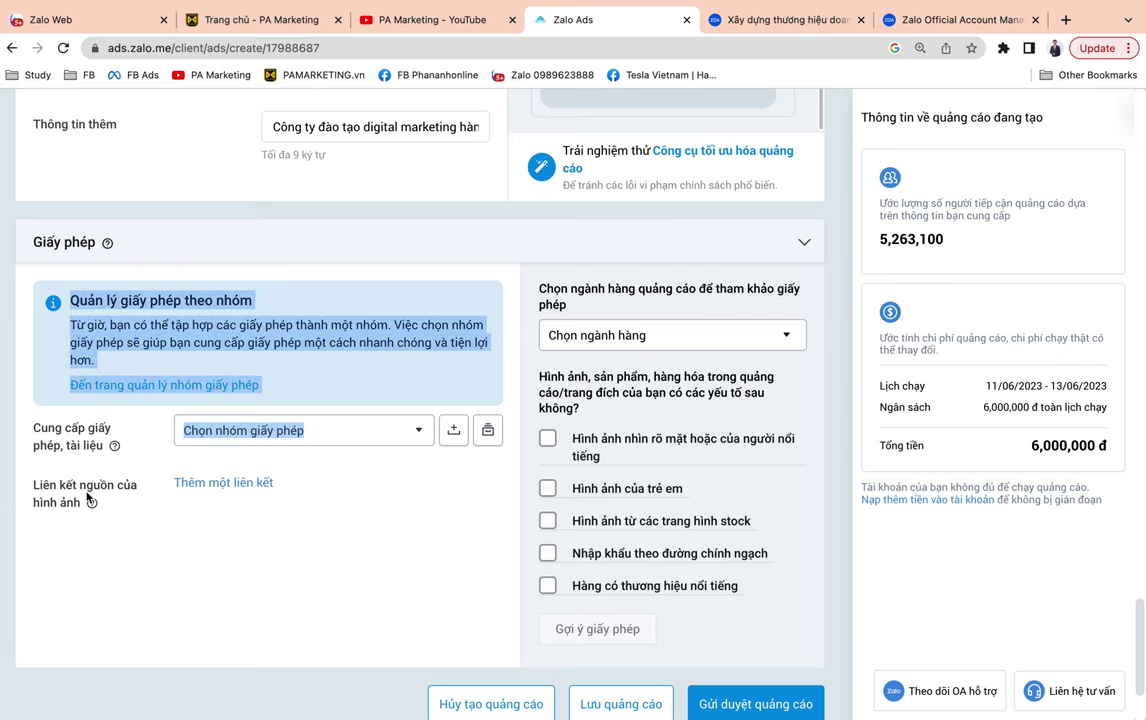
pyautogui.click(246, 483)
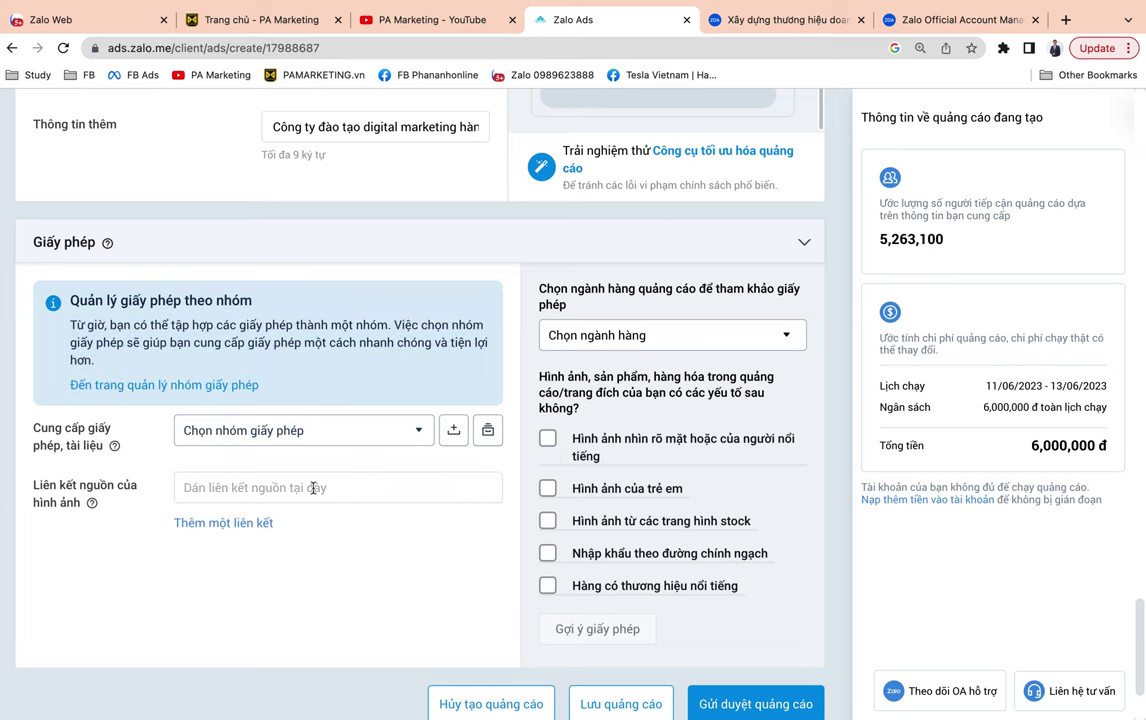
# Browse the advertising industry list and close it without choosing one.
pyautogui.scroll(7, 302, 483)
pyautogui.scroll(-1, 440, 493)
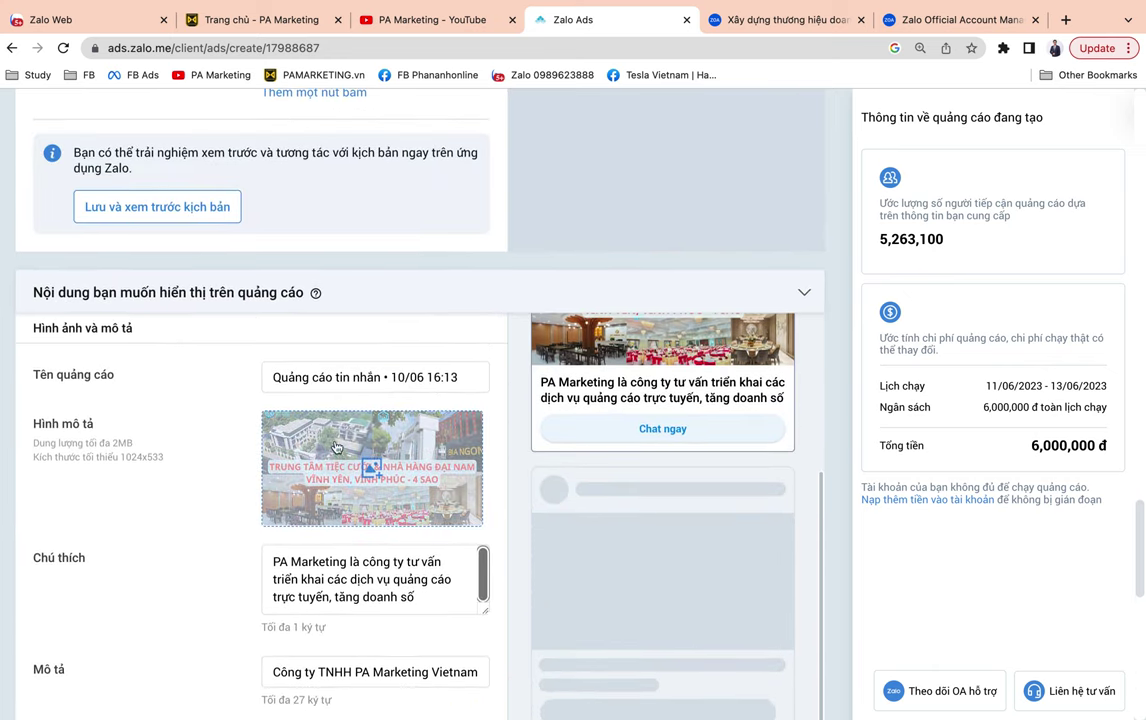
pyautogui.scroll(-3, 407, 488)
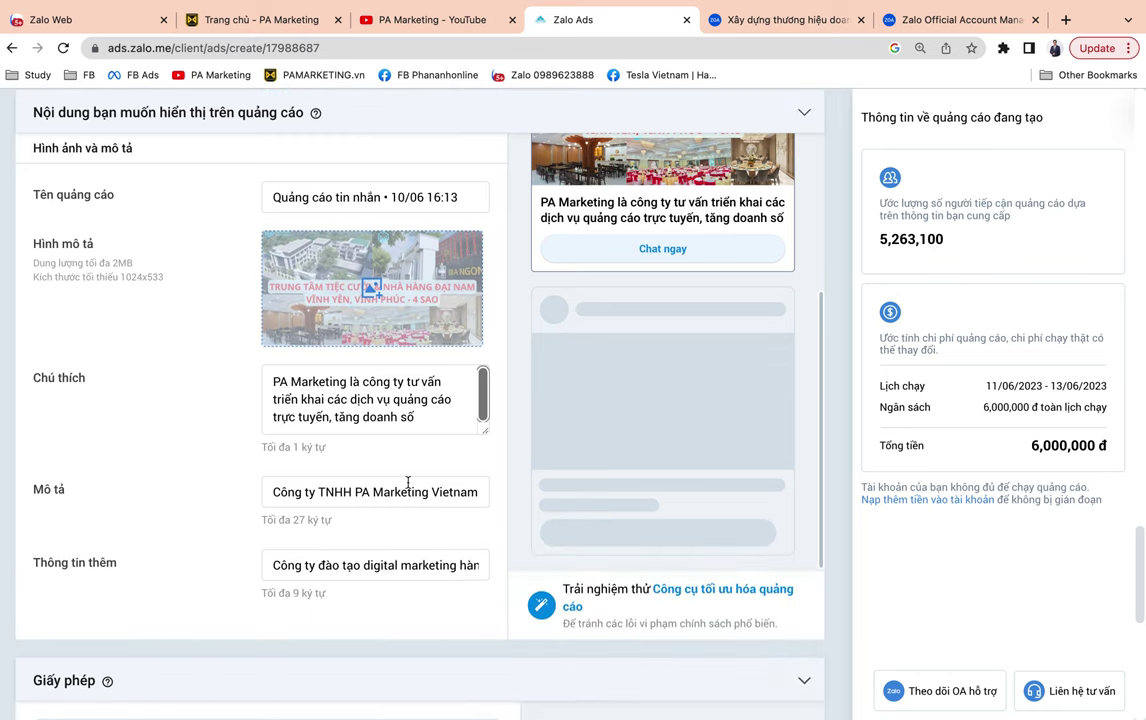
pyautogui.scroll(4, 410, 485)
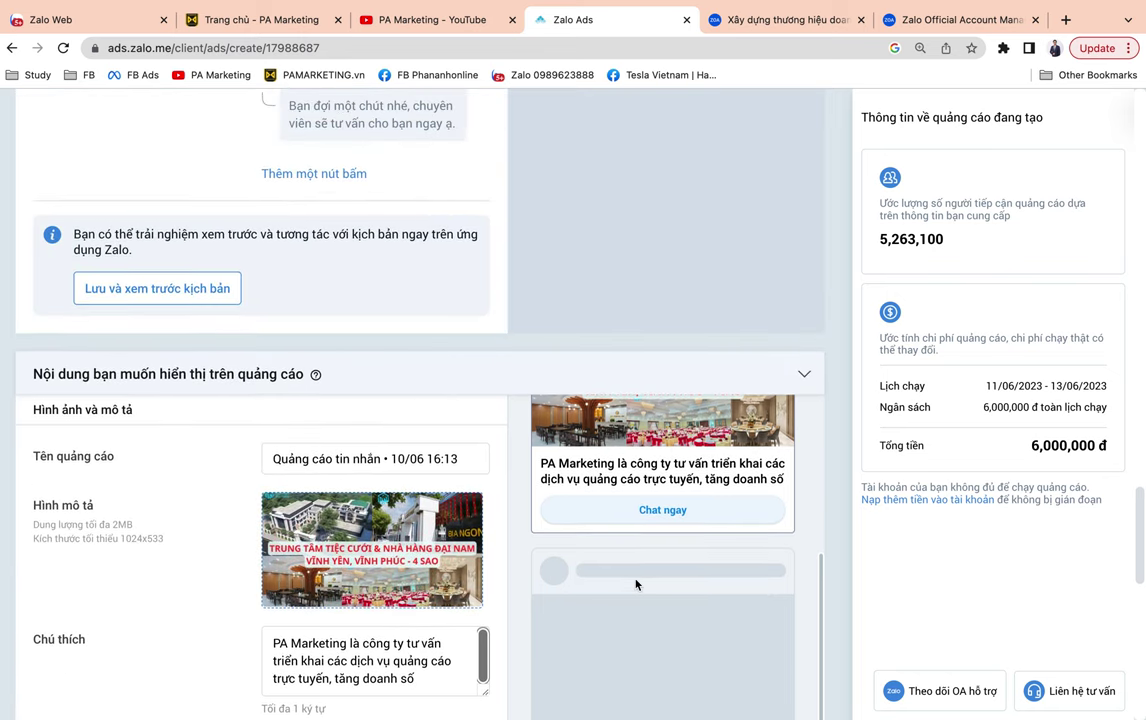
pyautogui.scroll(-9, 292, 547)
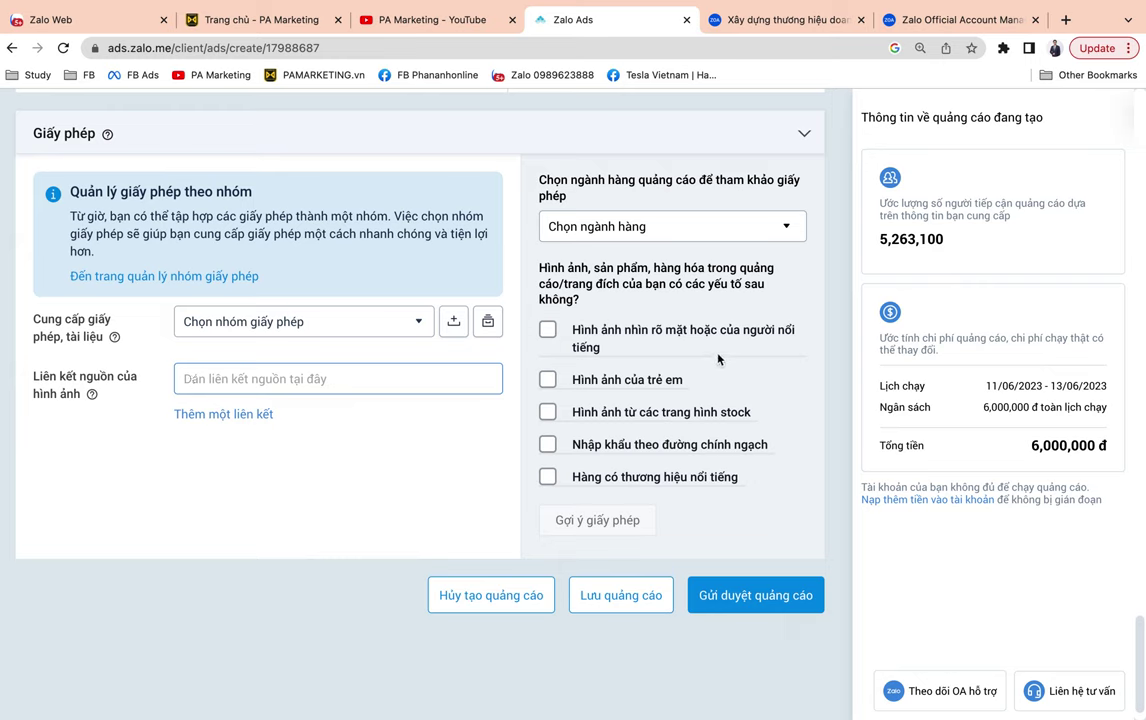
pyautogui.click(734, 228)
pyautogui.scroll(-2, 724, 396)
pyautogui.scroll(-10, 724, 396)
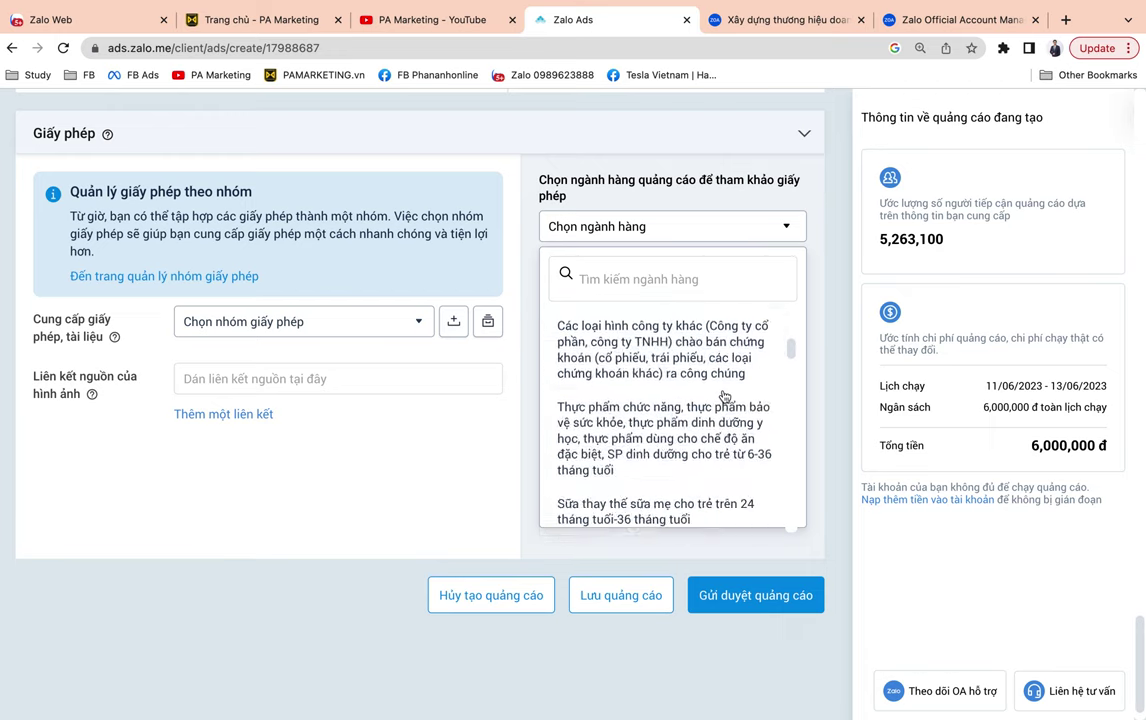
pyautogui.scroll(-5, 724, 396)
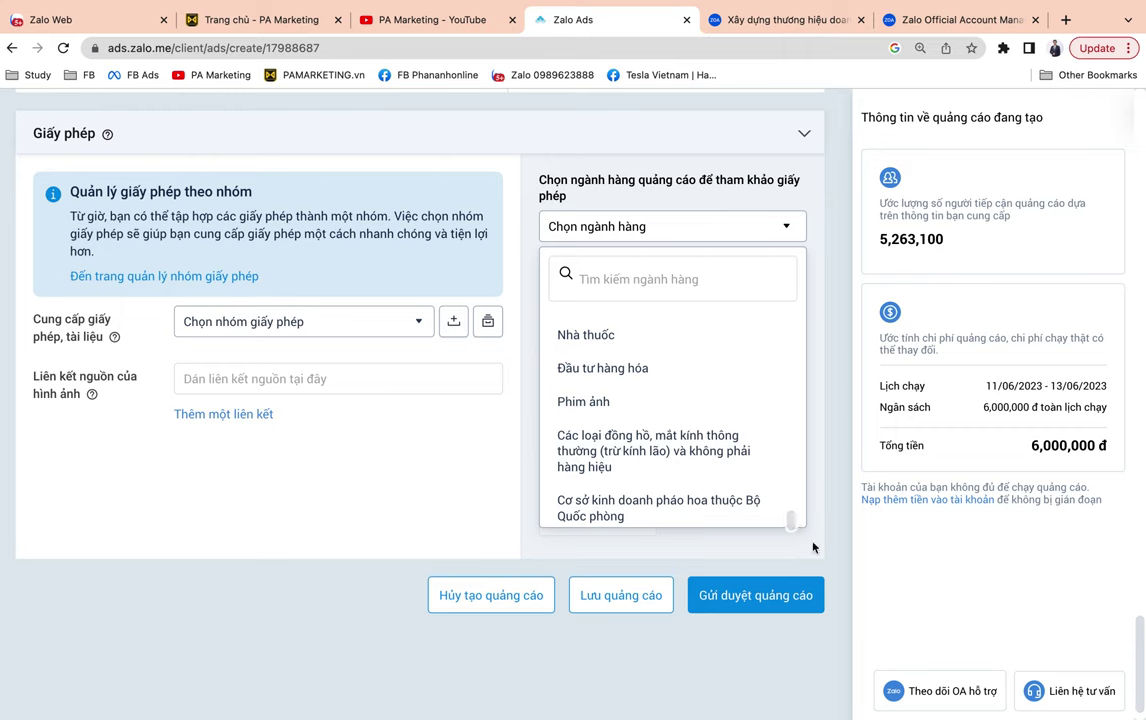
pyautogui.click(794, 229)
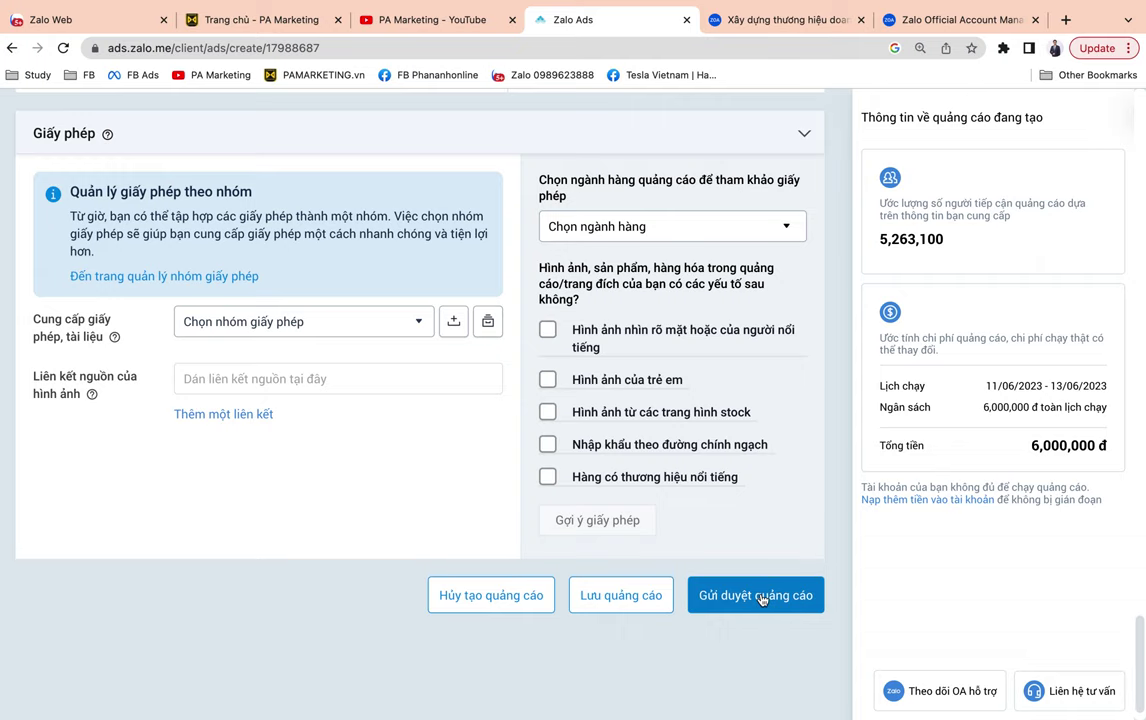
pyautogui.scroll(20, 760, 598)
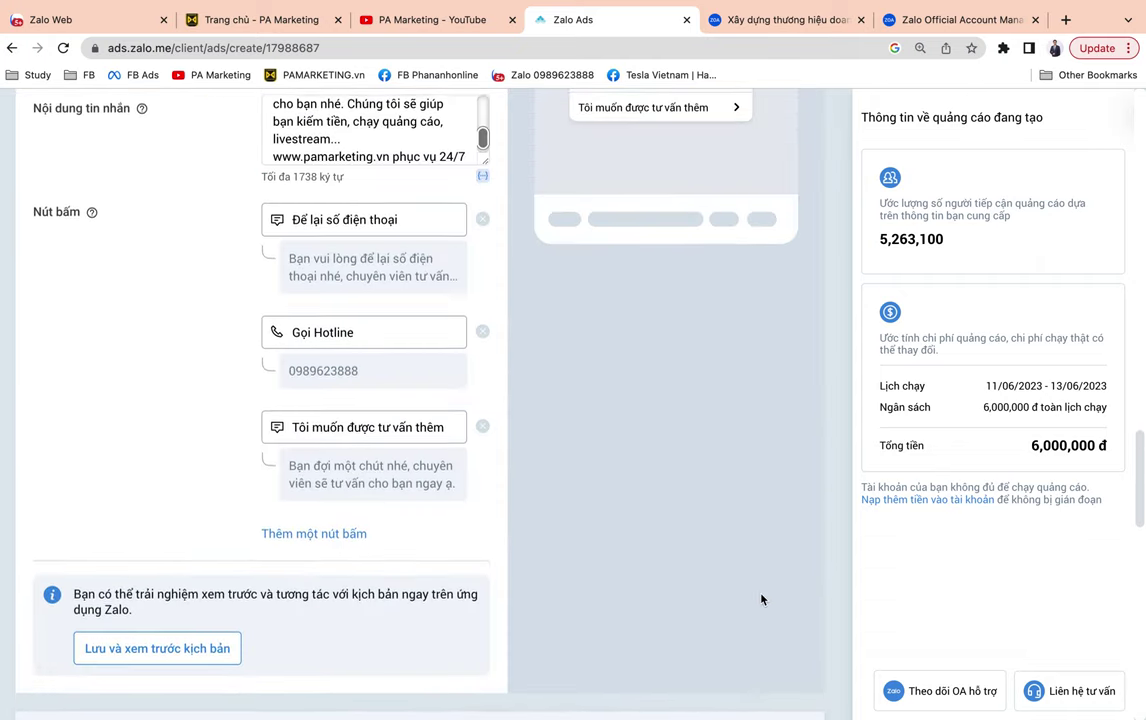
pyautogui.scroll(10, 760, 598)
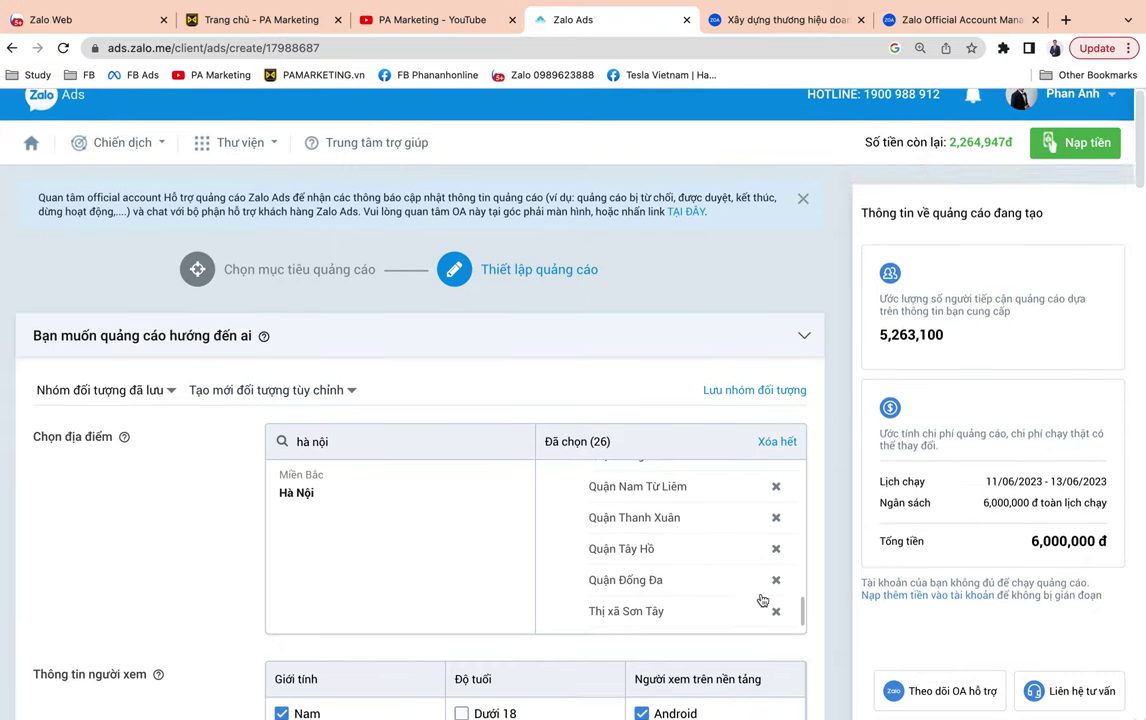
pyautogui.scroll(-5, 760, 598)
pyautogui.scroll(-20, 760, 598)
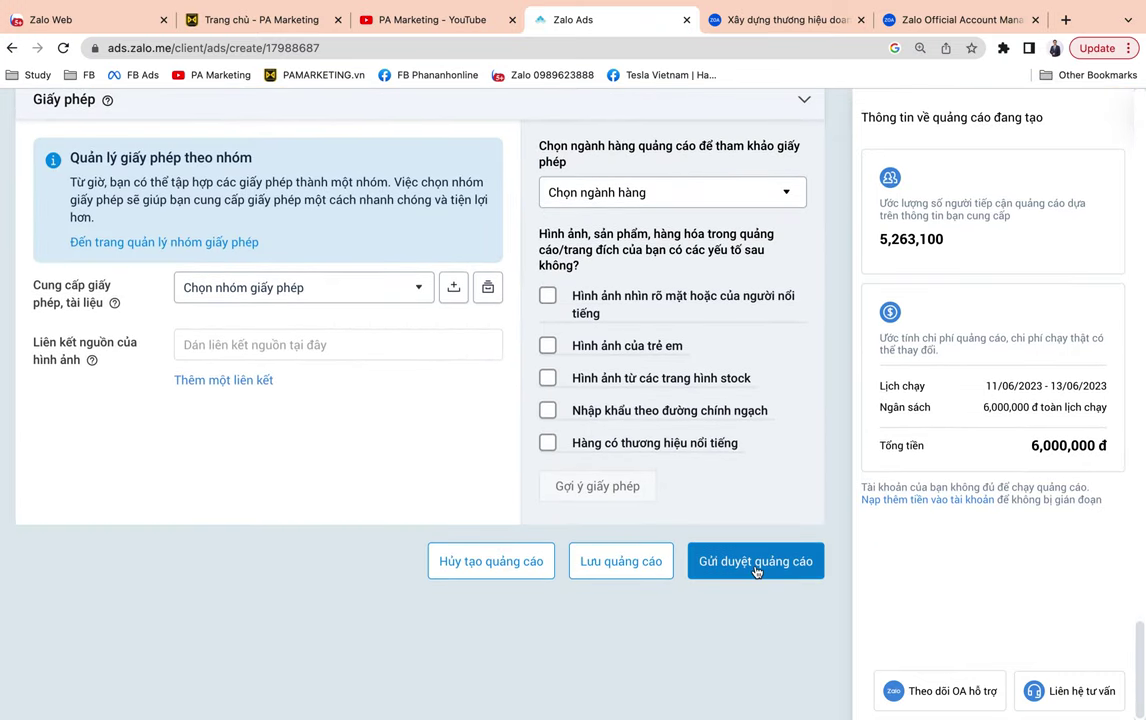
pyautogui.scroll(10, 755, 568)
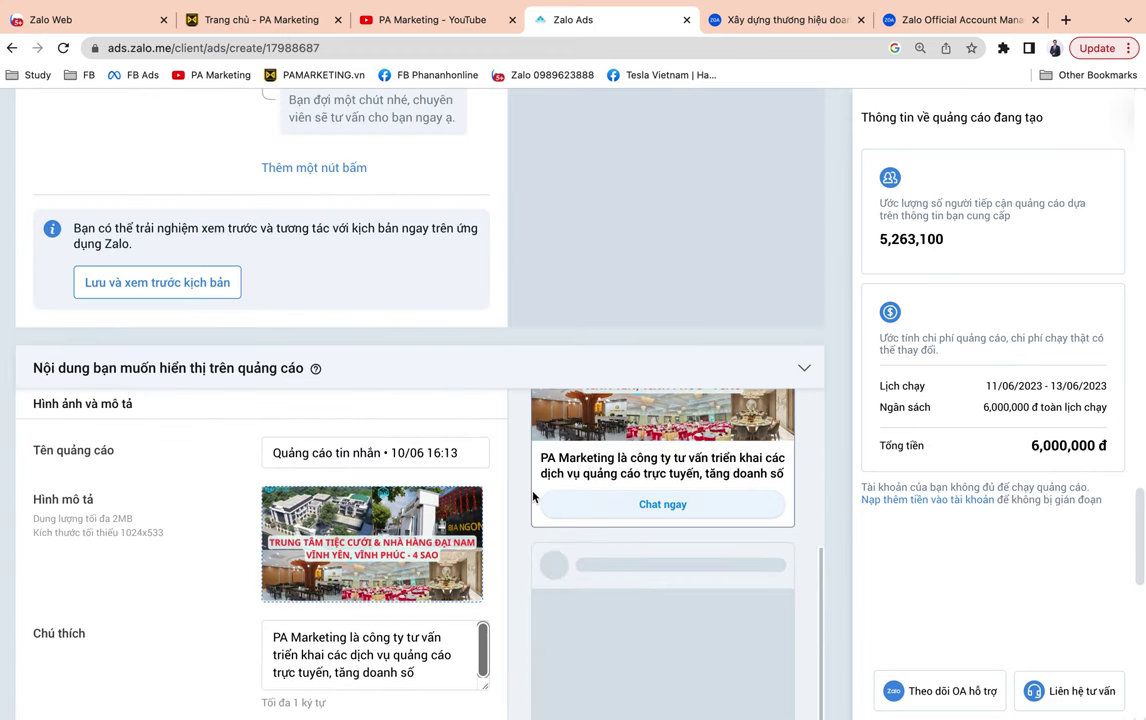
pyautogui.scroll(5, 533, 497)
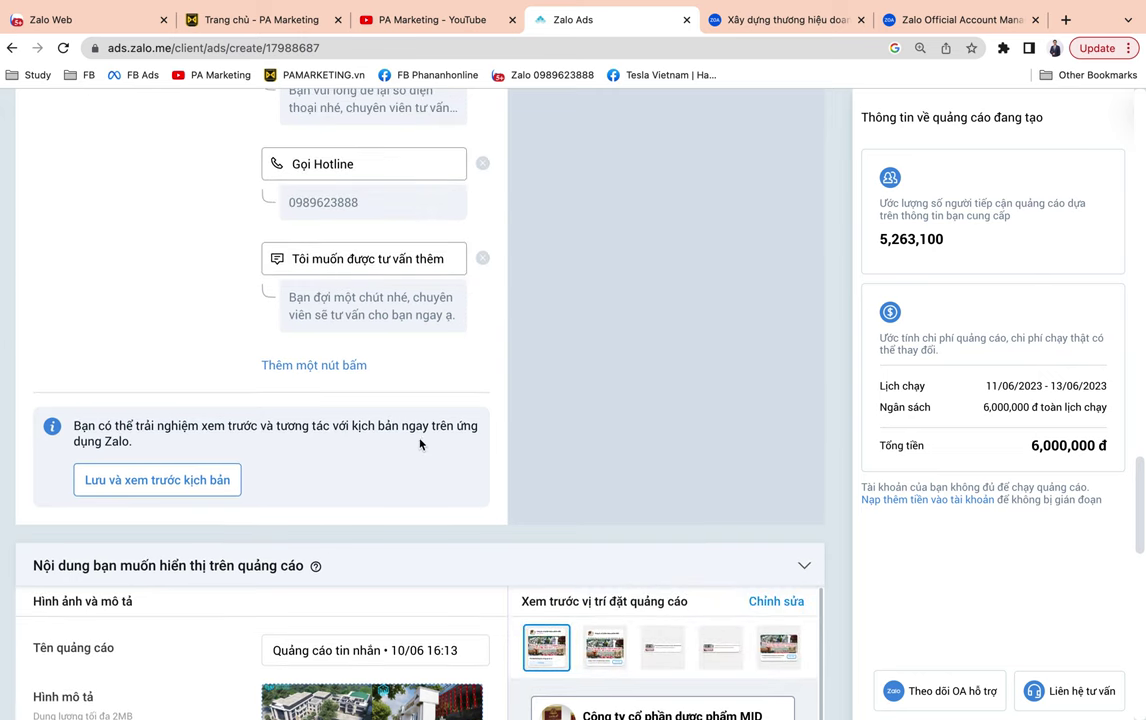
pyautogui.scroll(3, 419, 441)
pyautogui.scroll(-3, 420, 443)
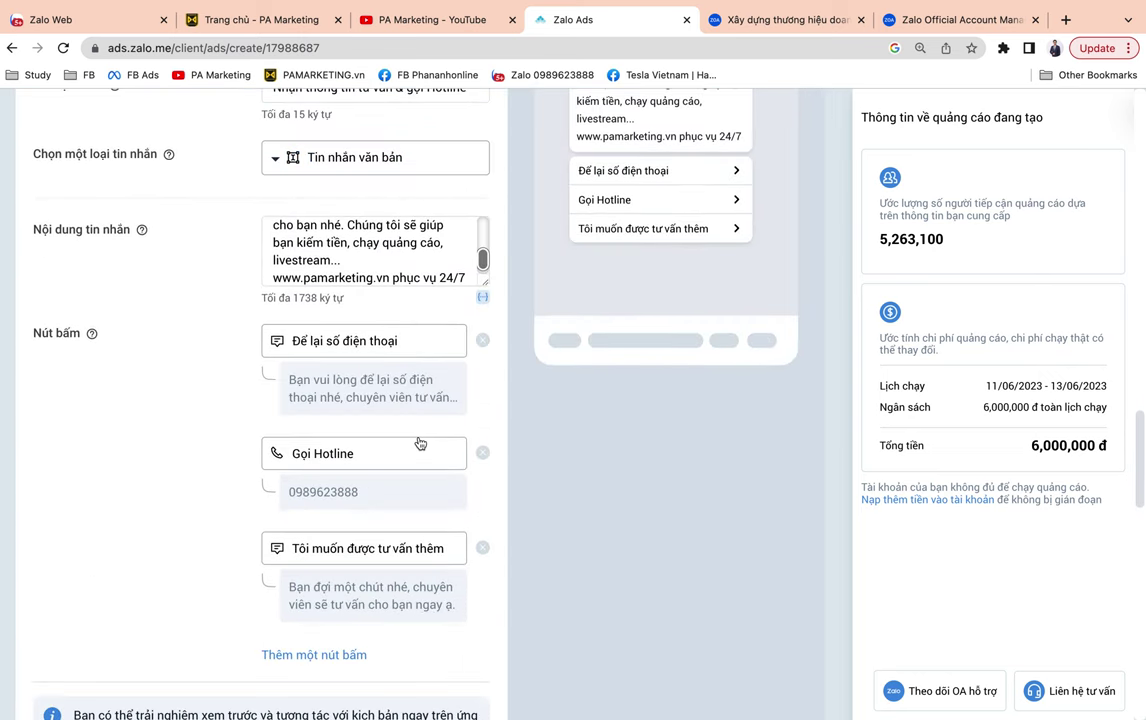
pyautogui.scroll(-10, 419, 443)
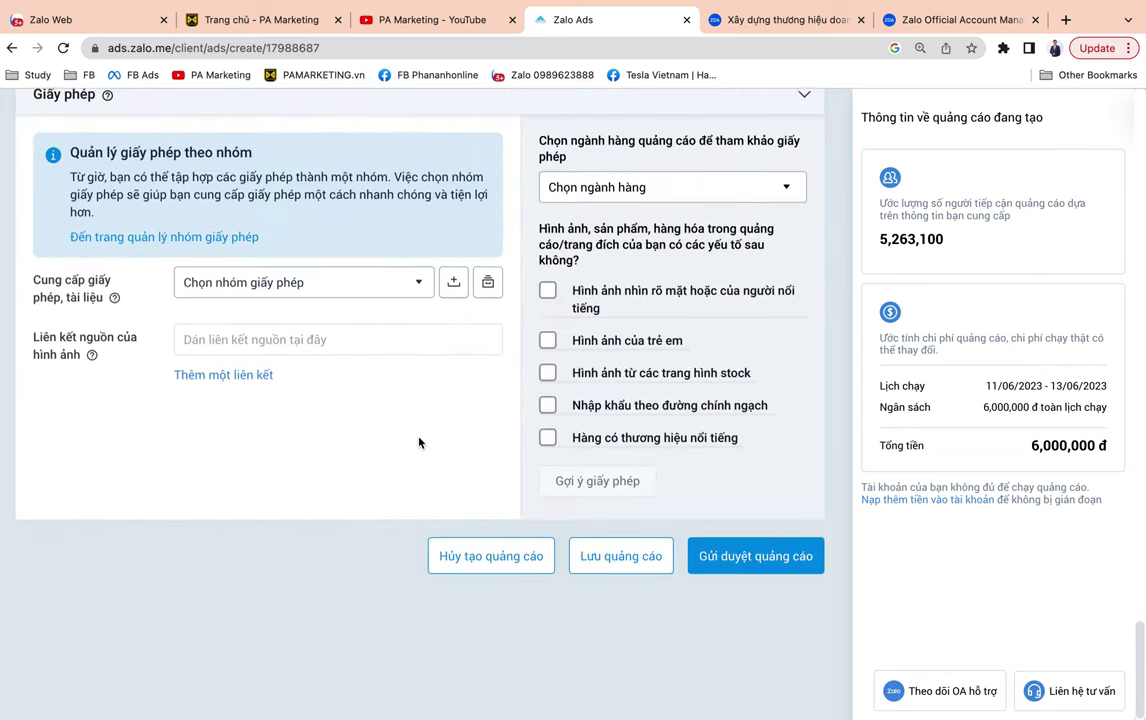
pyautogui.scroll(6, 419, 443)
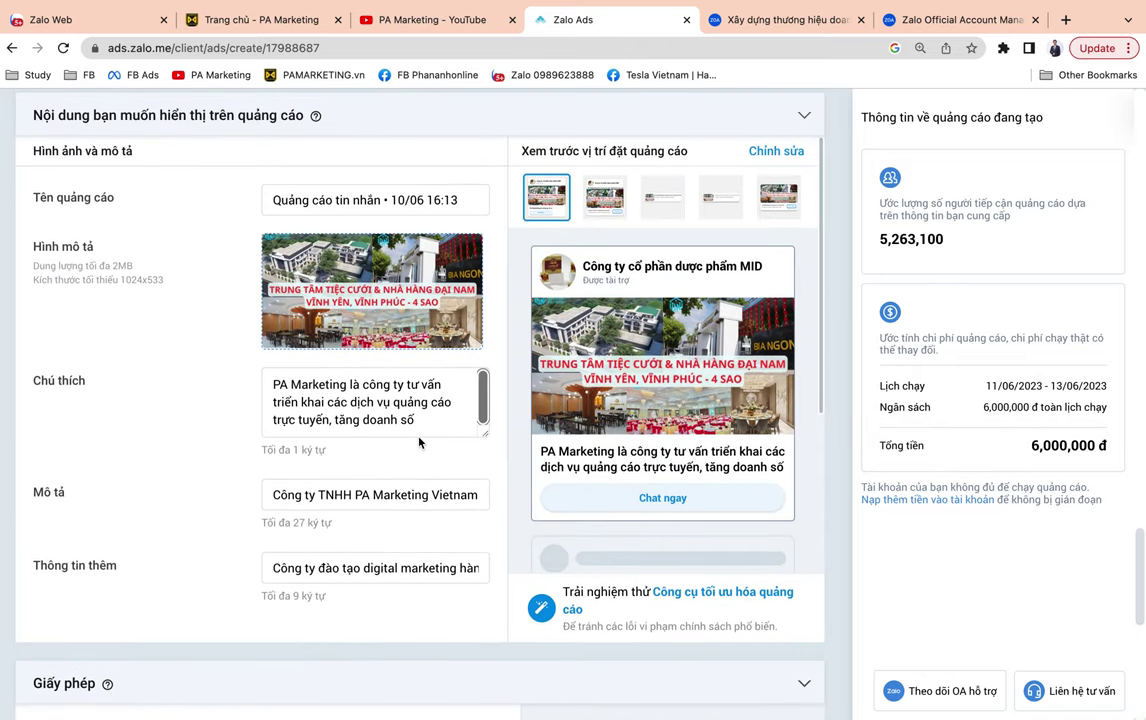
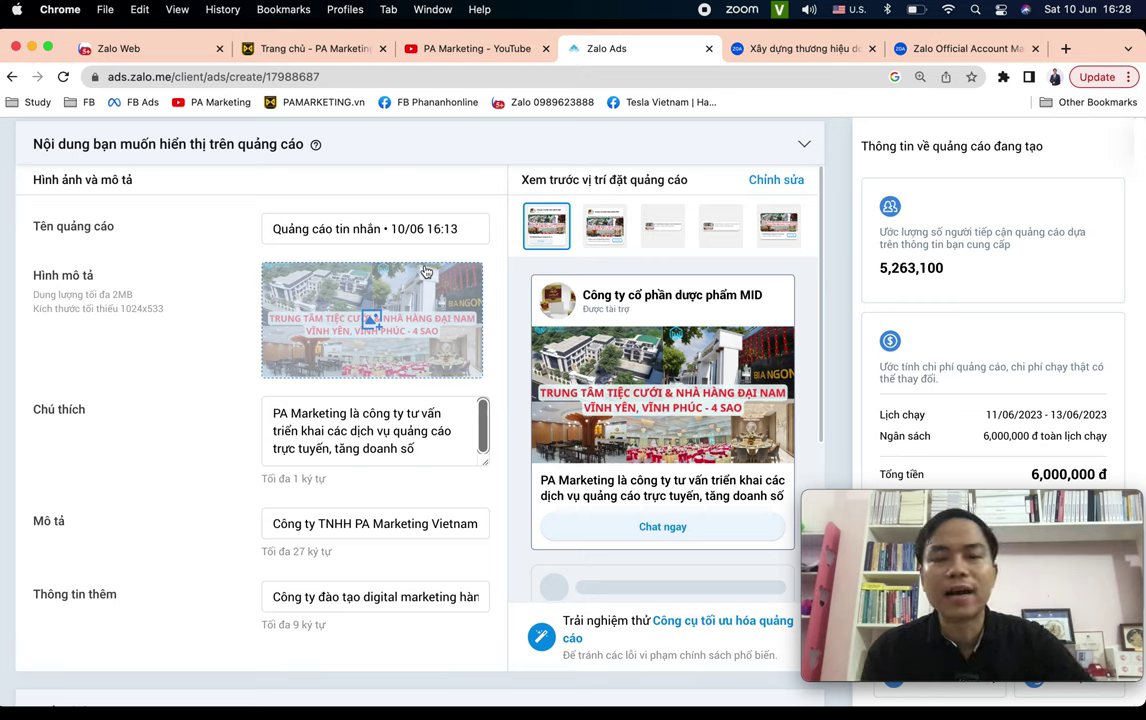
# Open Thông tin tài khoản from the account menu and review the 2,264,947đ budget balance.
pyautogui.scroll(-3, 609, 371)
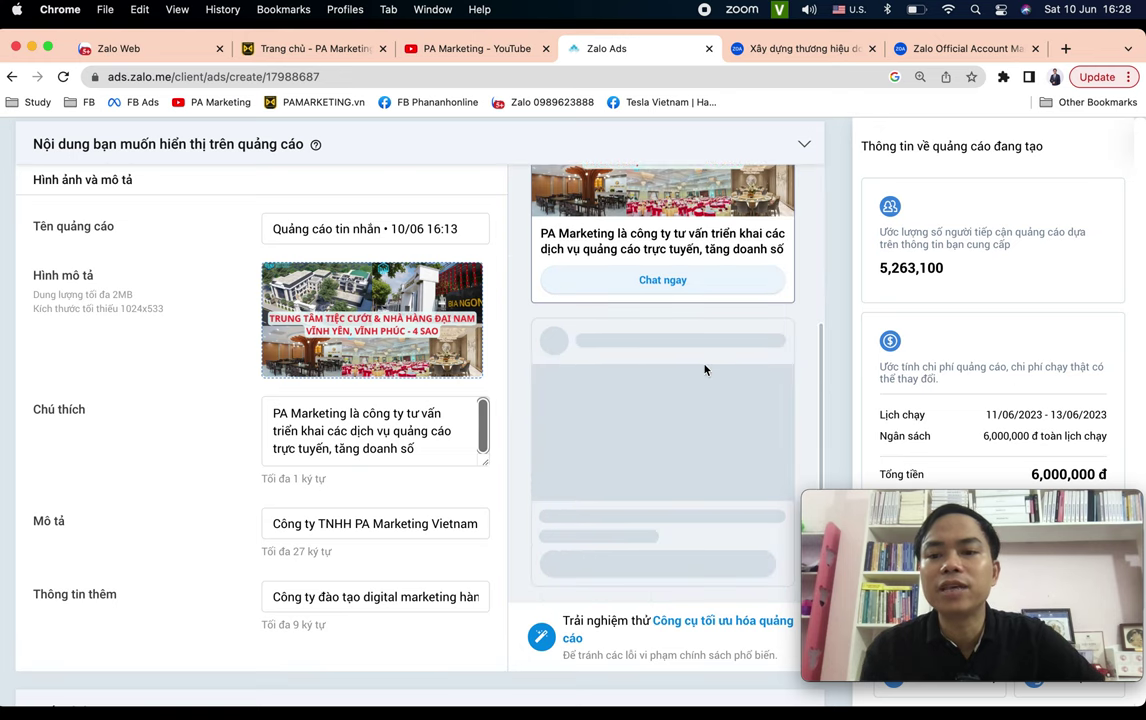
pyautogui.scroll(20, 1026, 376)
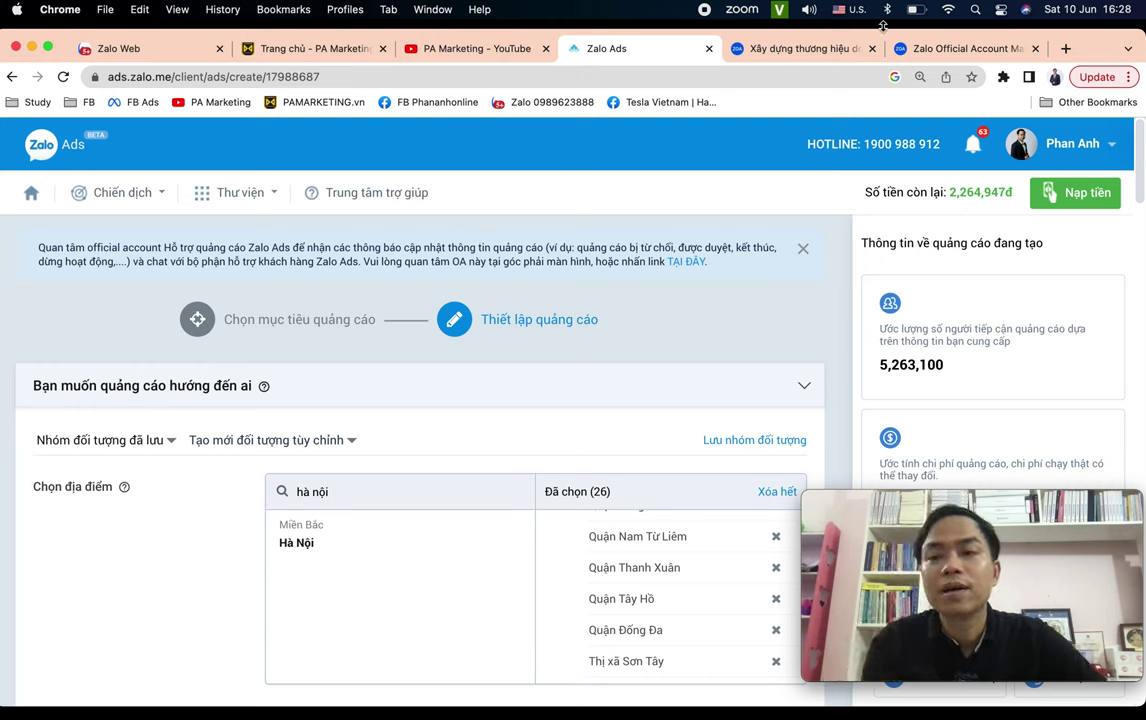
pyautogui.click(1107, 148)
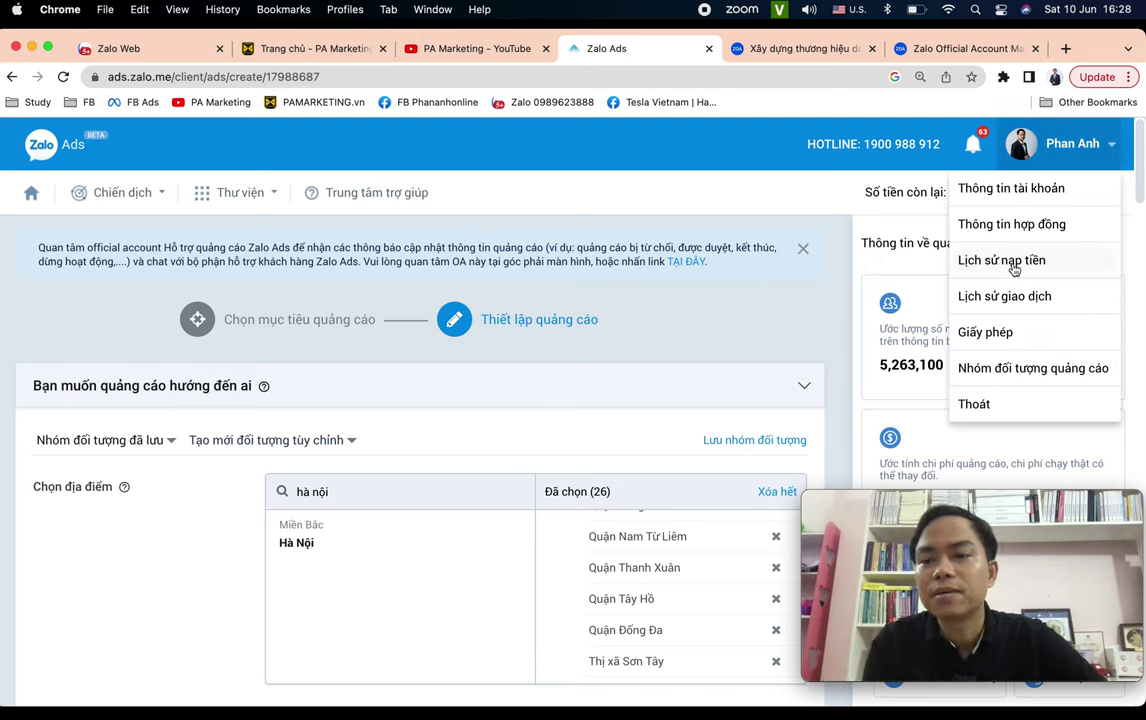
pyautogui.click(993, 189)
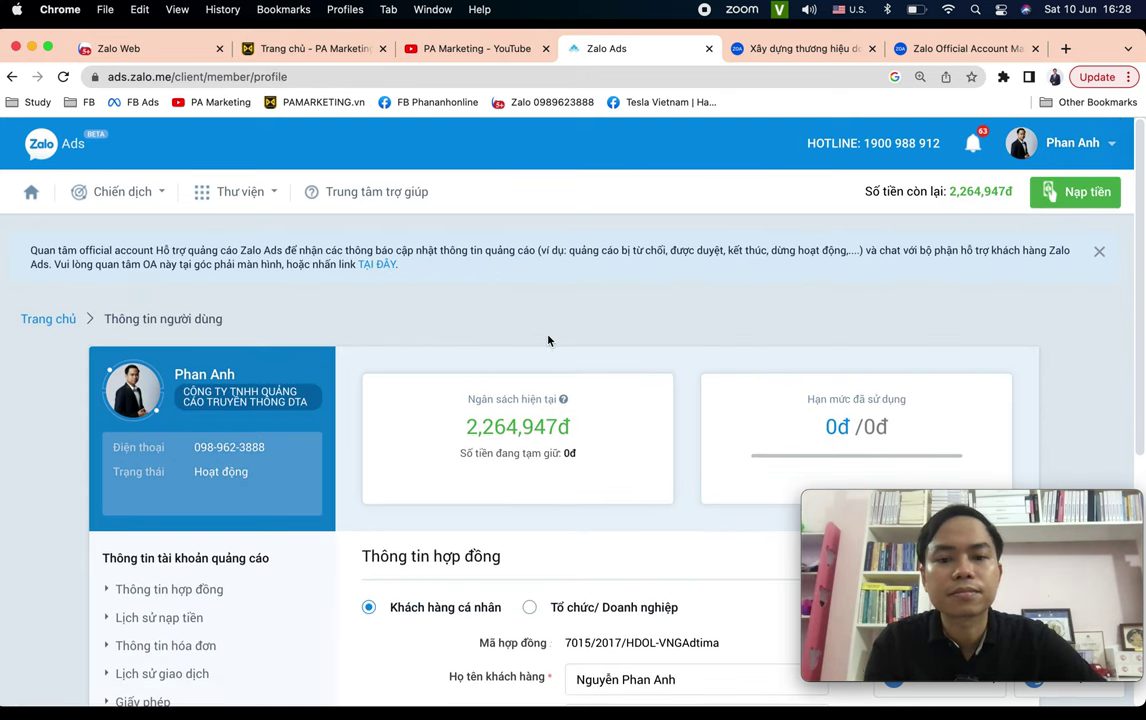
pyautogui.scroll(-5, 548, 338)
pyautogui.scroll(5, 548, 340)
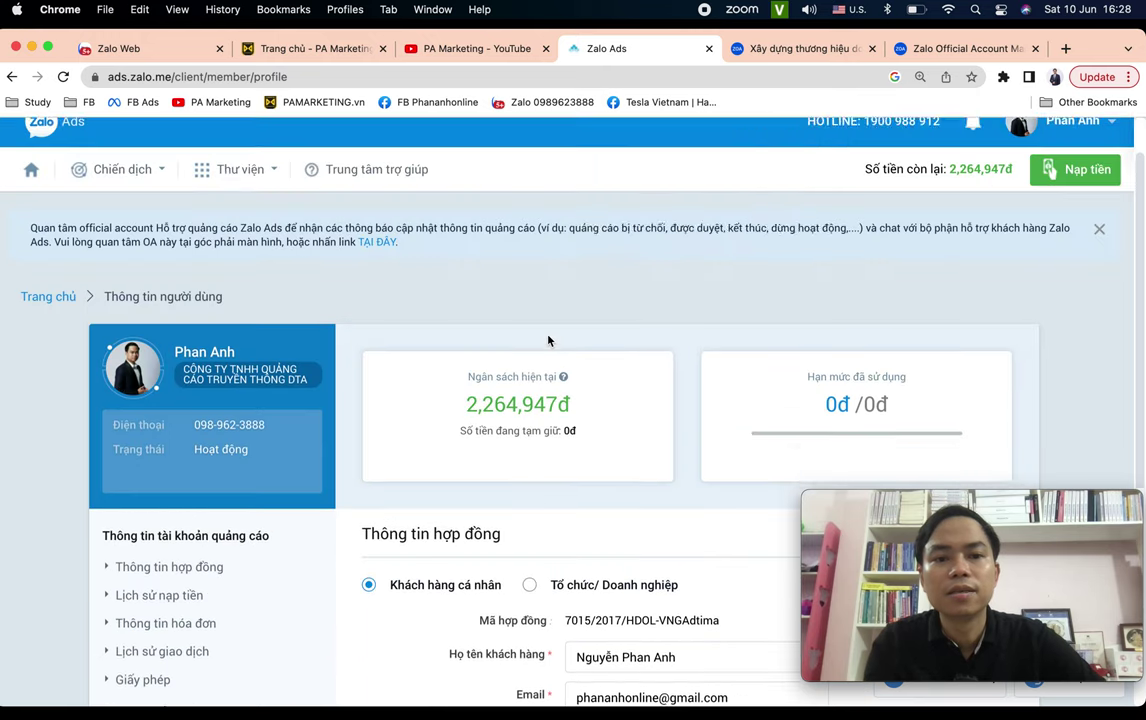
pyautogui.scroll(-5, 302, 311)
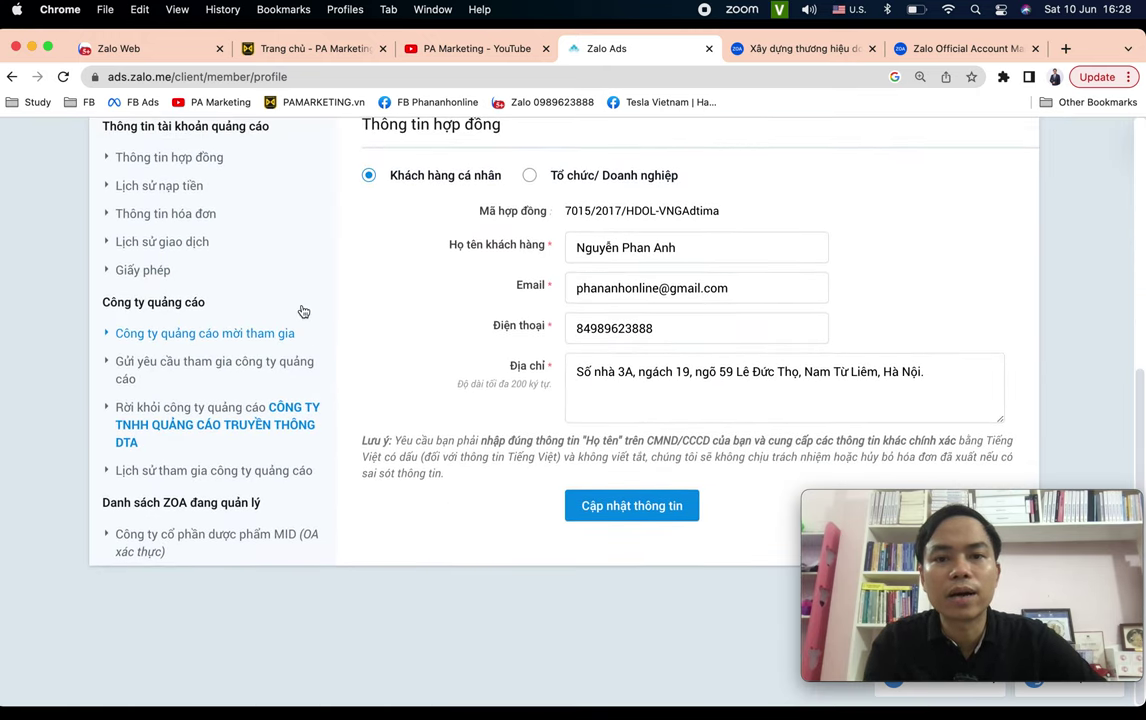
pyautogui.scroll(5, 302, 311)
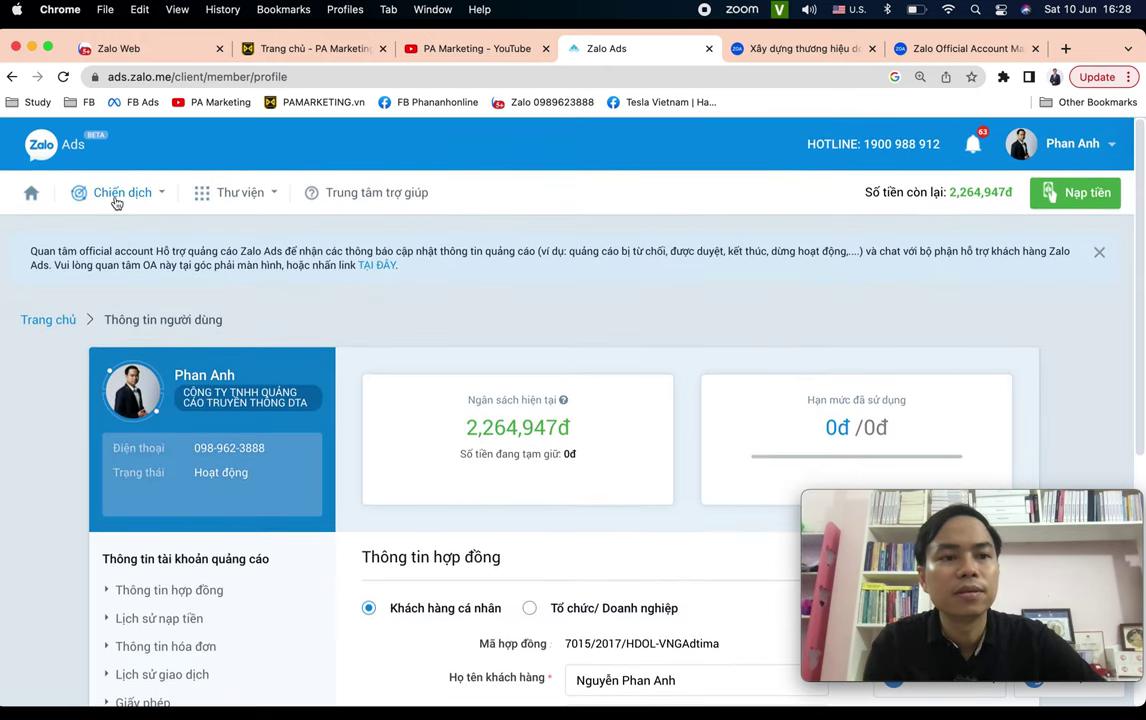
pyautogui.click(117, 202)
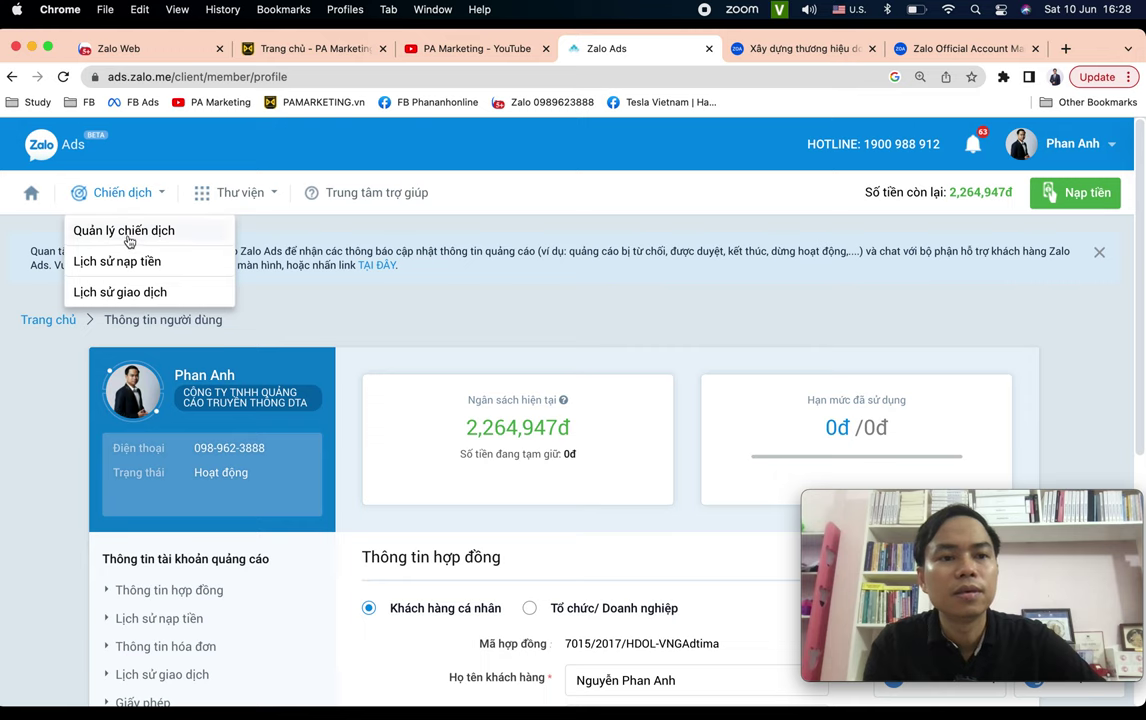
# Open Quản lý chiến dịch and page the date-range calendar back to August 2020.
pyautogui.click(128, 231)
pyautogui.scroll(-2, 447, 296)
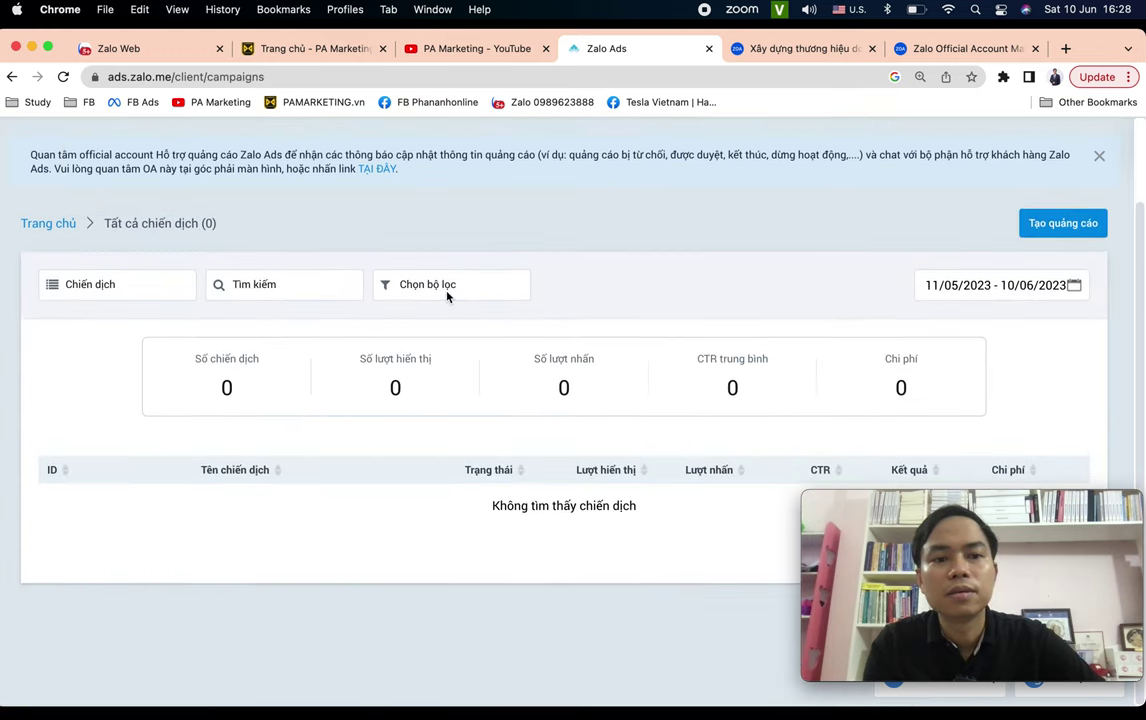
pyautogui.click(1013, 292)
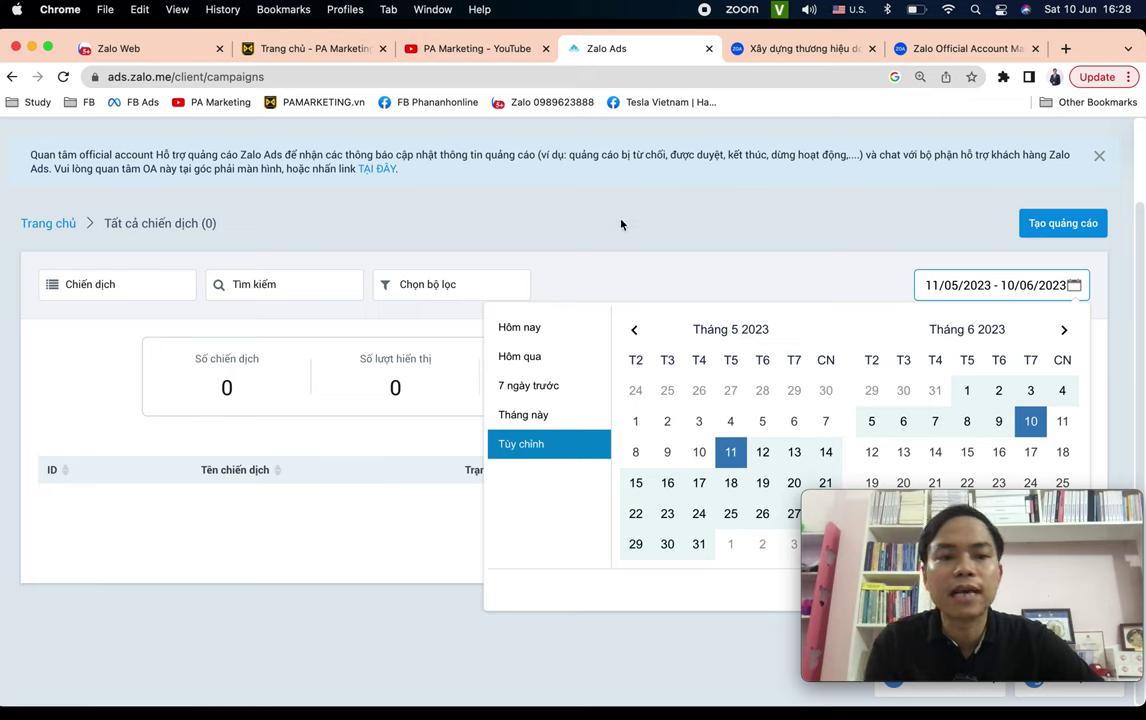
pyautogui.click(634, 330)
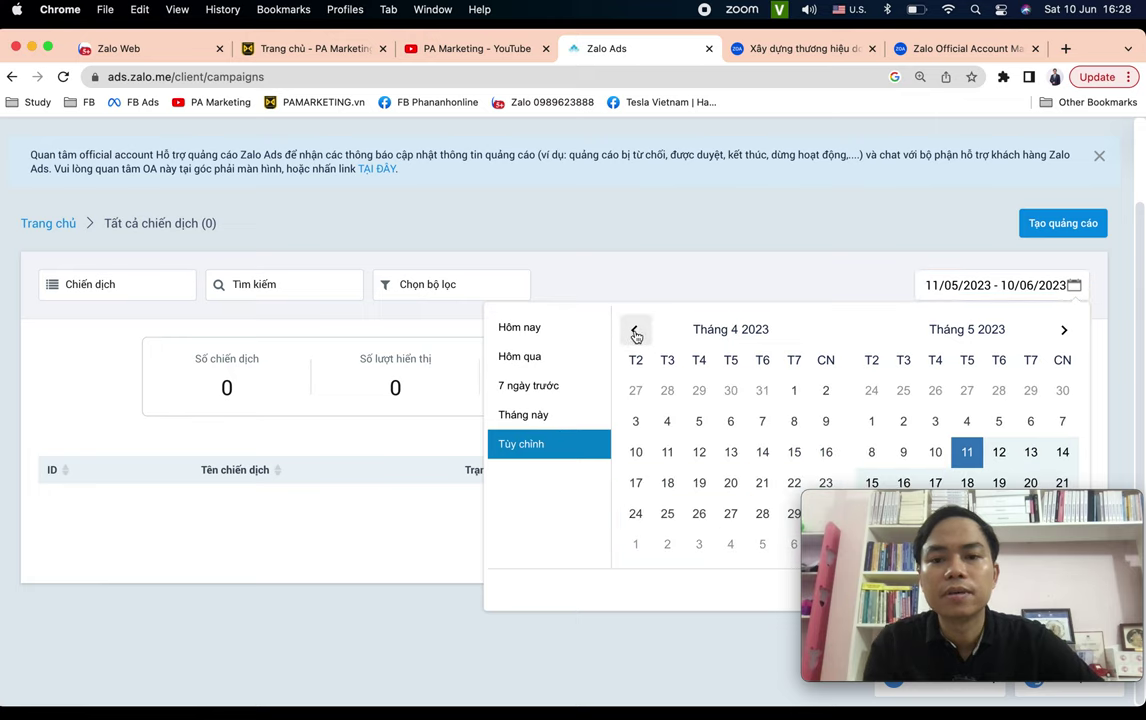
pyautogui.click(634, 330)
pyautogui.click(634, 330)
pyautogui.doubleClick(634, 331)
pyautogui.tripleClick(634, 331)
pyautogui.tripleClick(634, 331)
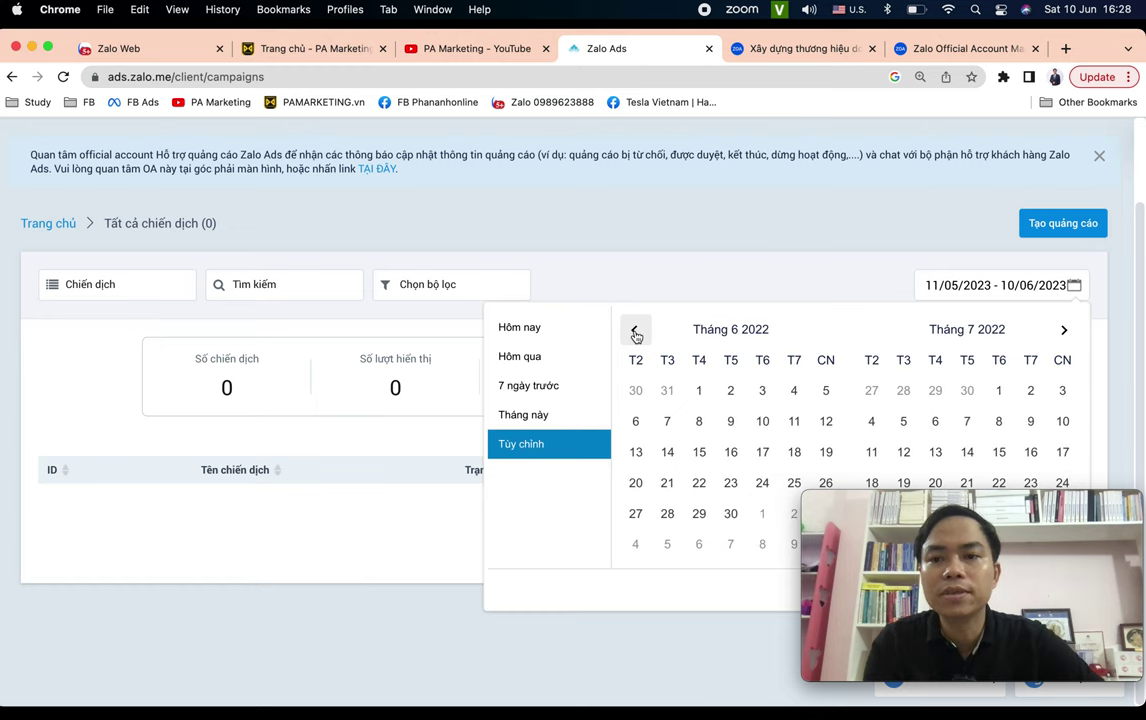
pyautogui.doubleClick(634, 331)
pyautogui.tripleClick(634, 331)
pyautogui.doubleClick(634, 331)
pyautogui.tripleClick(634, 331)
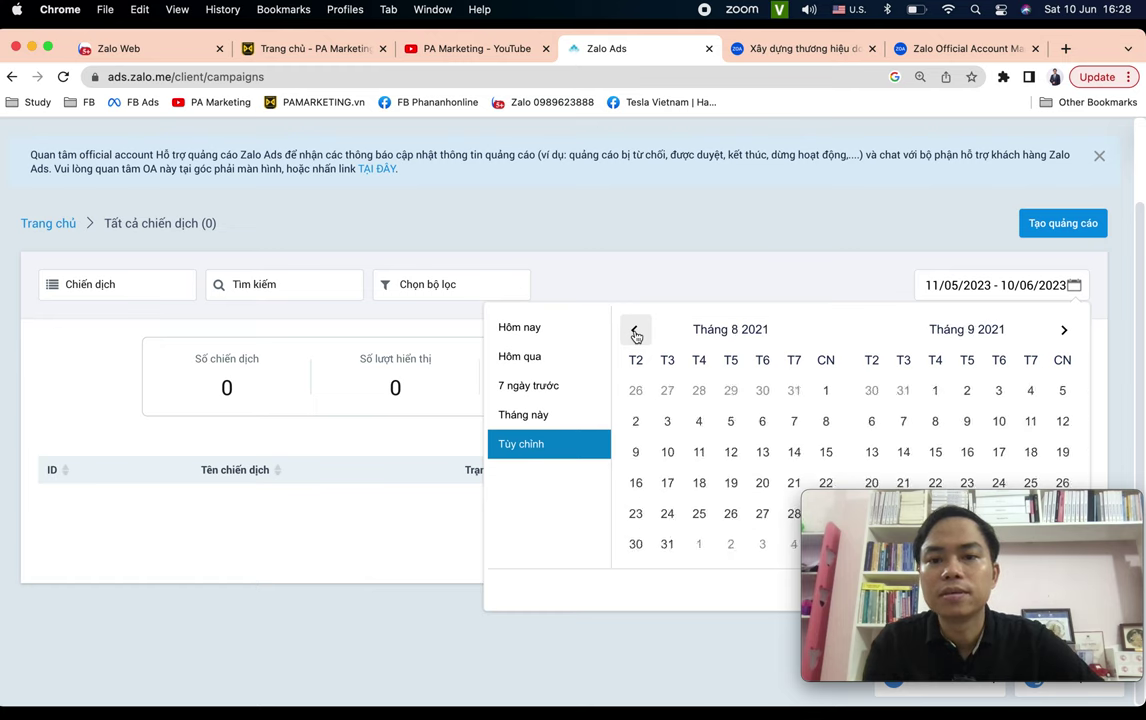
pyautogui.tripleClick(634, 331)
pyautogui.click(634, 331)
pyautogui.doubleClick(634, 331)
pyautogui.tripleClick(634, 331)
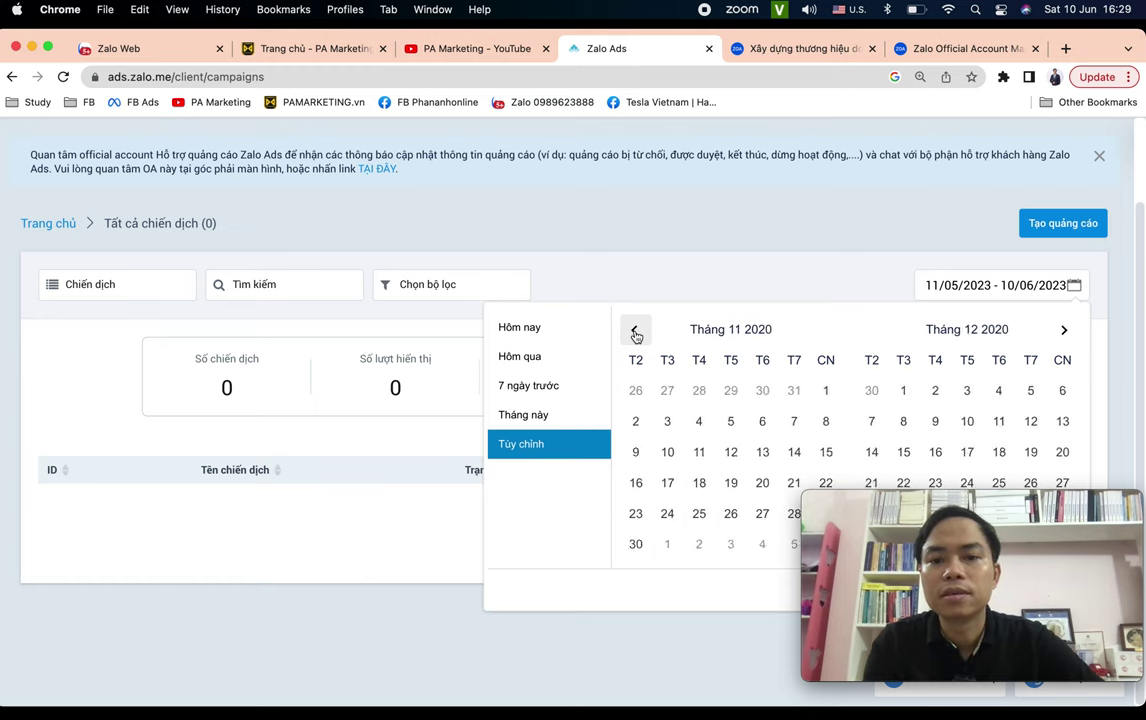
pyautogui.tripleClick(634, 331)
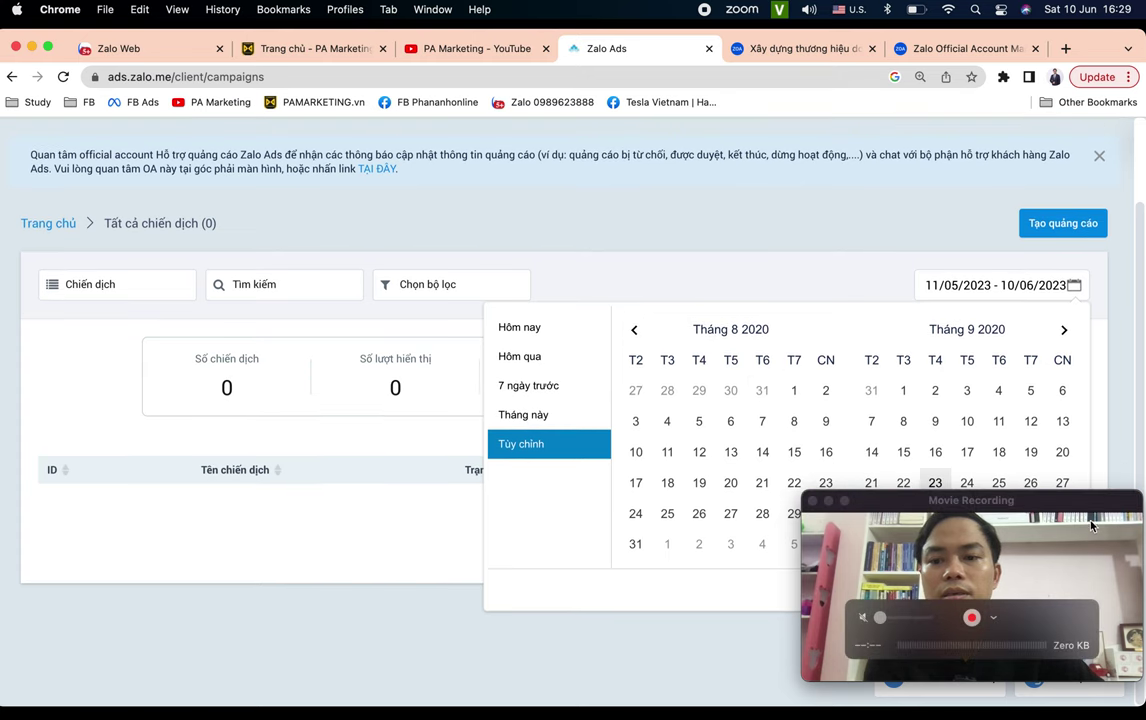
# Apply the chosen date range and reload the campaign list, which shows 0 campaigns.
pyautogui.click(1085, 511)
pyautogui.moveTo(1085, 511); pyautogui.dragTo(204, 519)
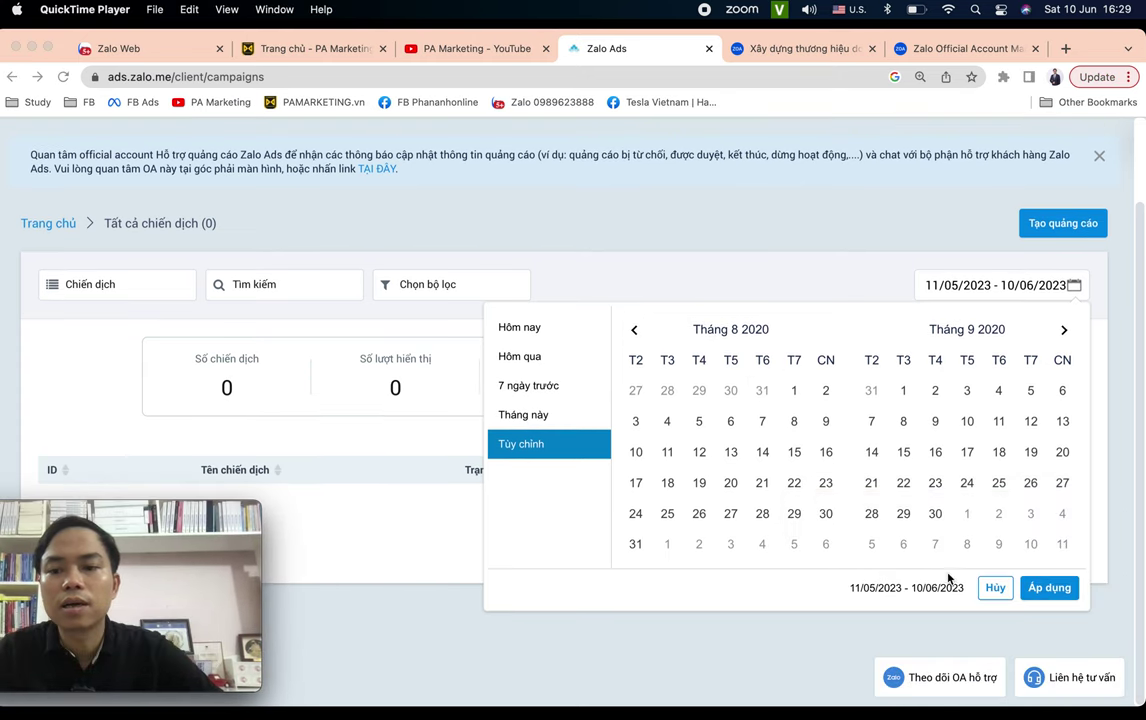
pyautogui.click(1038, 596)
pyautogui.click(1050, 589)
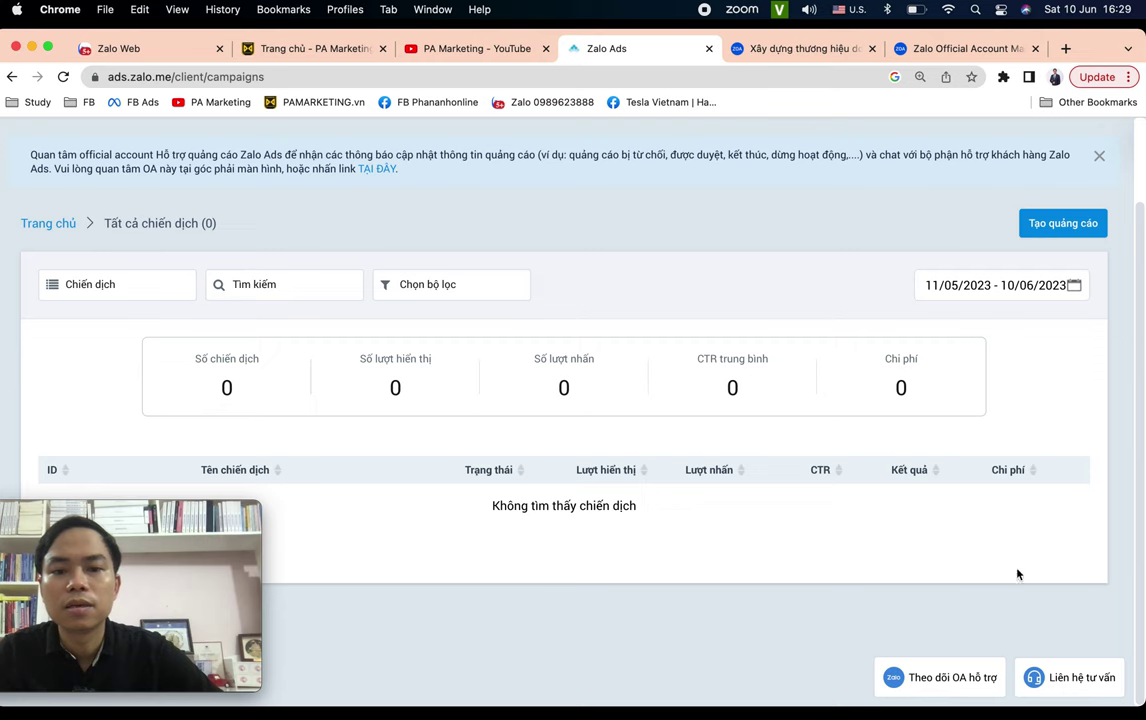
pyautogui.click(519, 73)
pyautogui.press('Return')
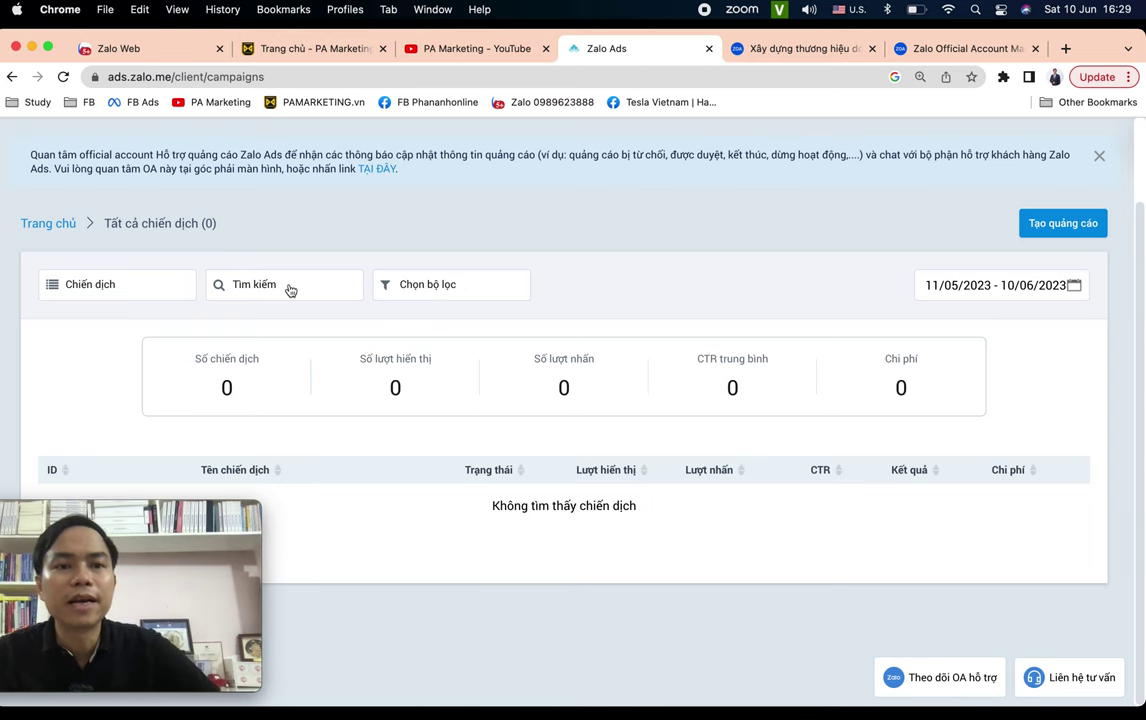
pyautogui.scroll(1, 290, 290)
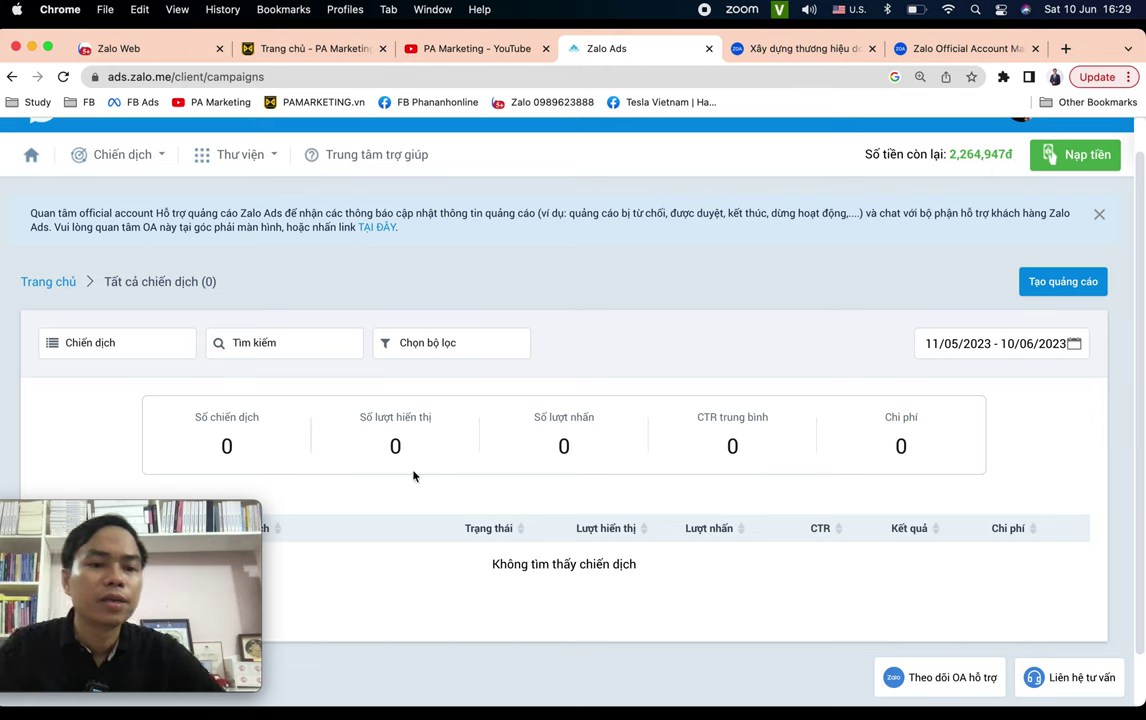
pyautogui.click(236, 515)
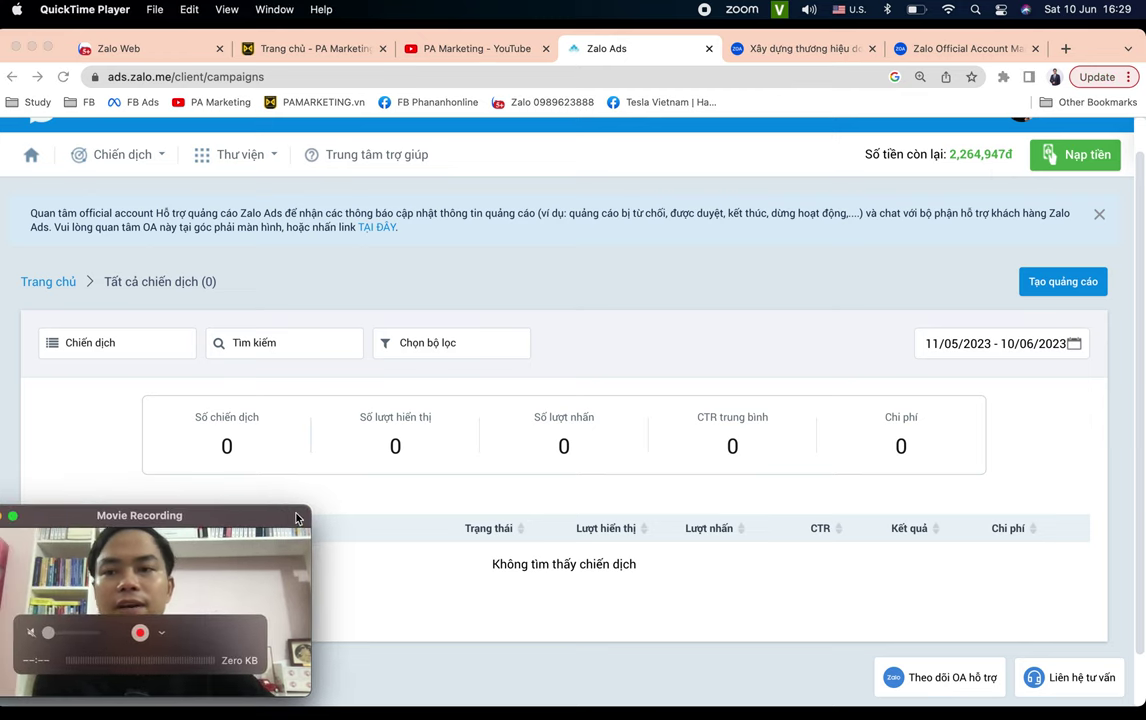
# Open the Nạp tiền top-up payment page listing the available top-up methods.
pyautogui.click(1089, 178)
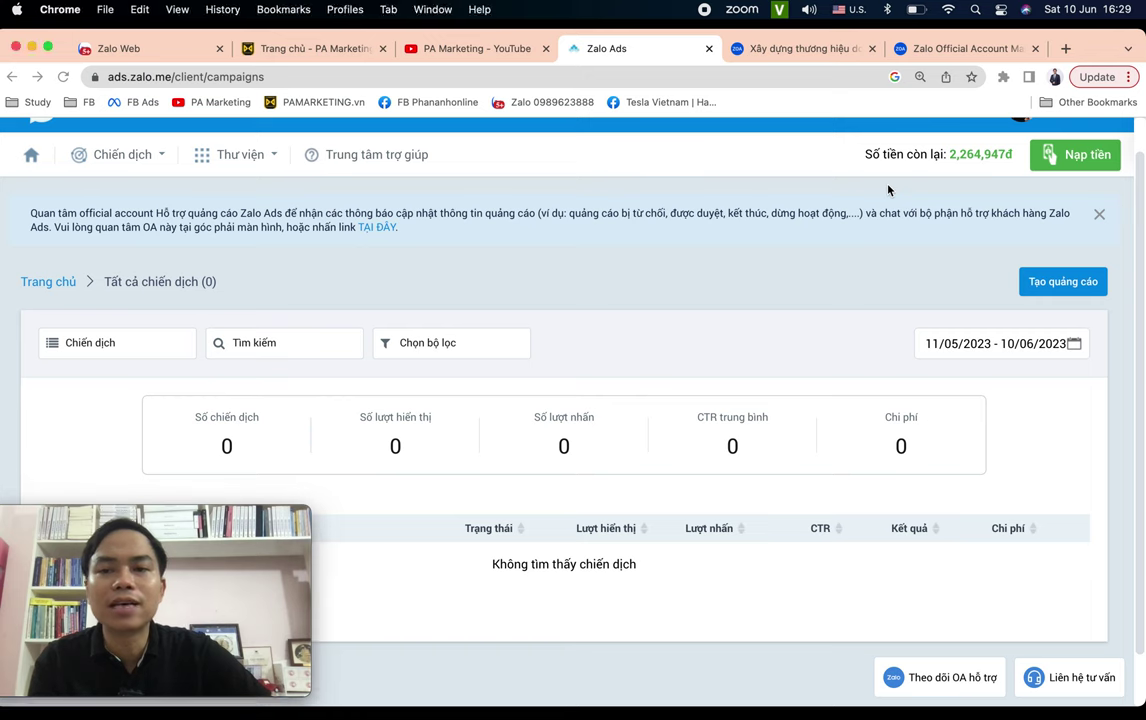
pyautogui.click(1075, 156)
pyautogui.scroll(-1, 648, 334)
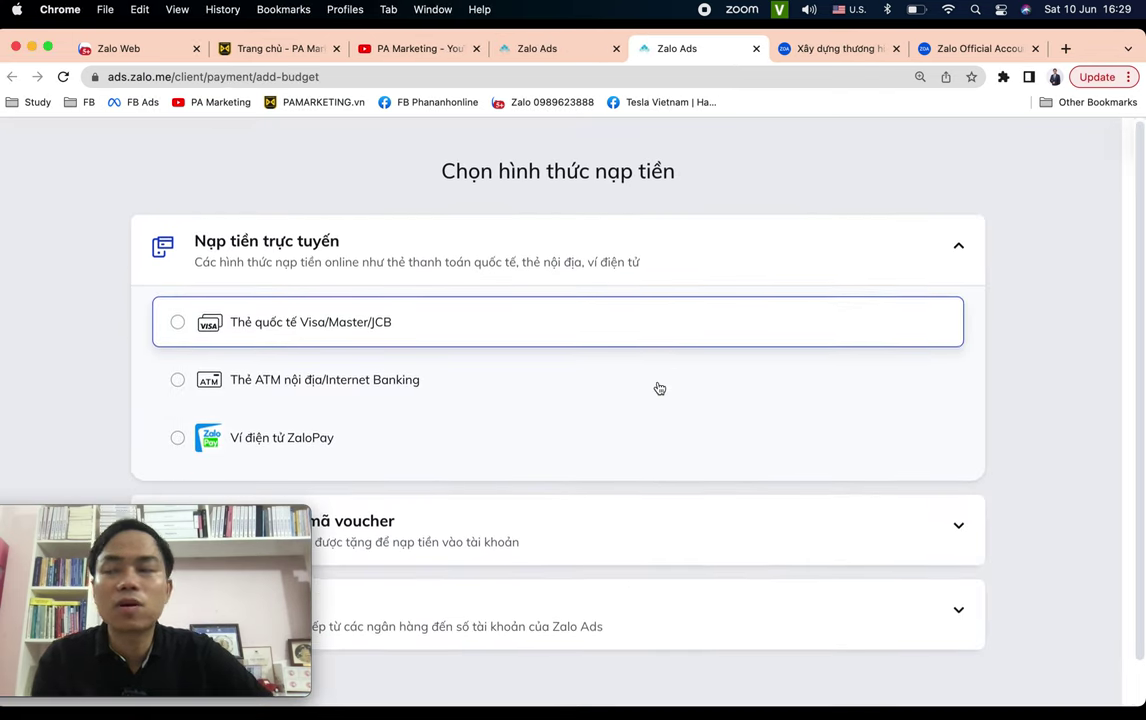
pyautogui.click(218, 518)
pyautogui.moveTo(218, 518); pyautogui.dragTo(1045, 519)
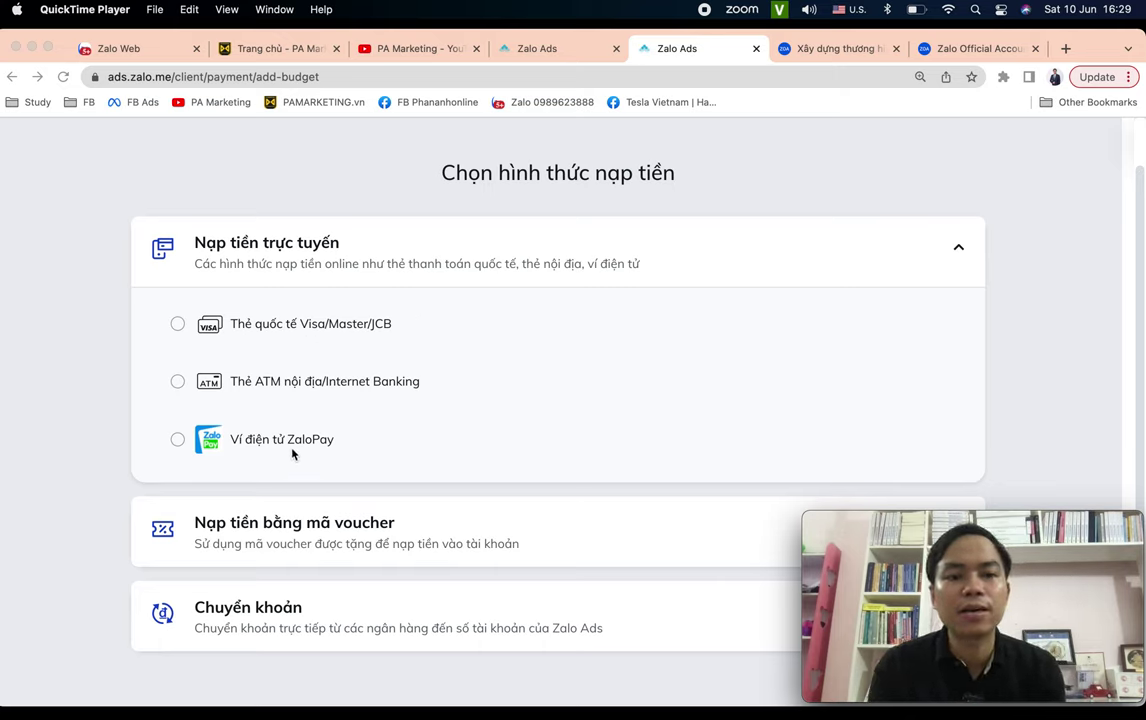
pyautogui.scroll(-1, 375, 513)
pyautogui.scroll(1, 340, 560)
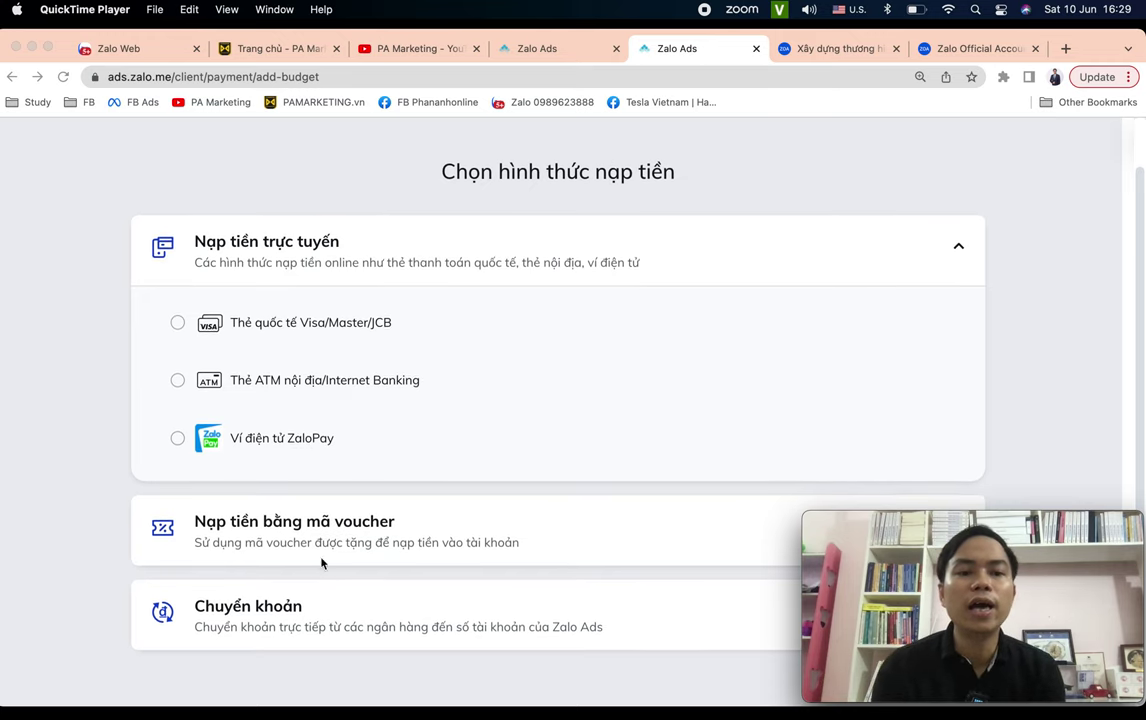
# Expand the Chuyển khoản bank transfer option and scroll to the Agency invoice details.
pyautogui.click(269, 622)
pyautogui.click(361, 629)
pyautogui.scroll(-5, 358, 632)
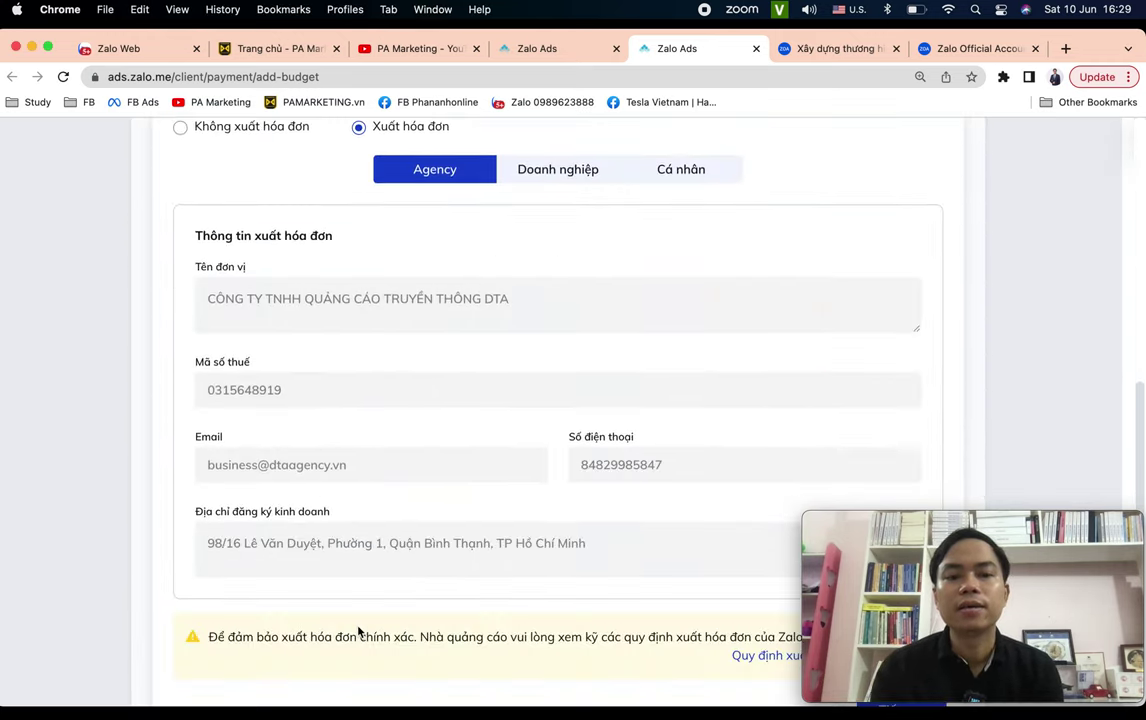
pyautogui.scroll(2, 360, 631)
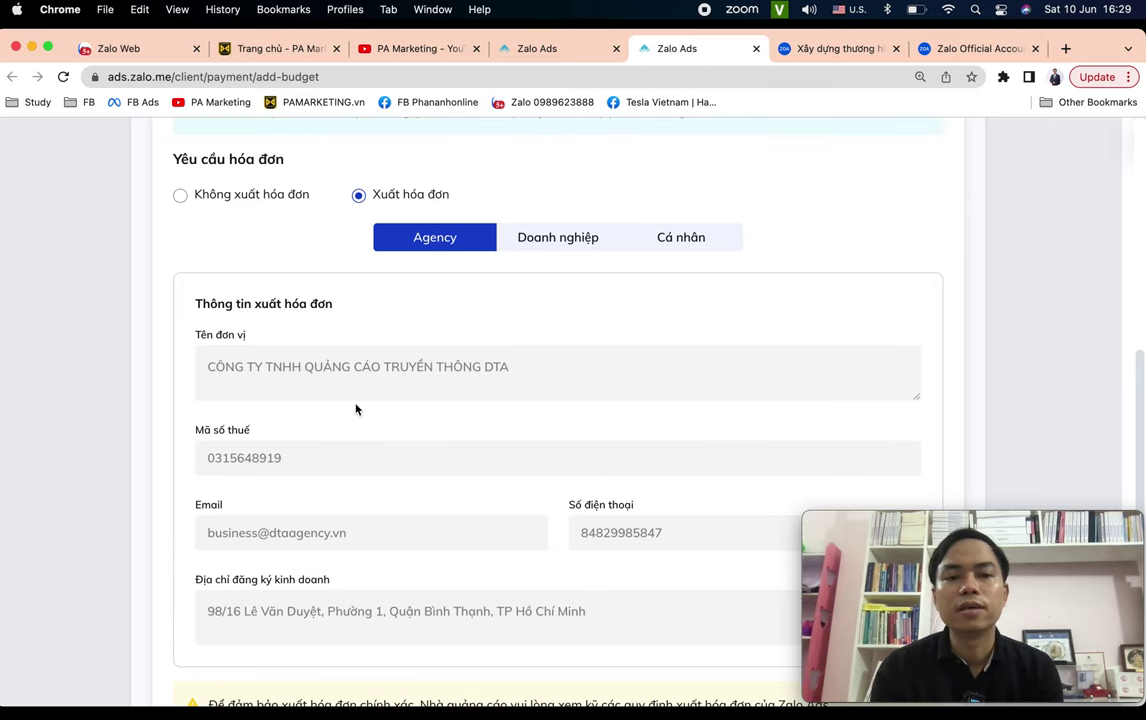
pyautogui.scroll(-2, 300, 360)
pyautogui.scroll(-2, 518, 427)
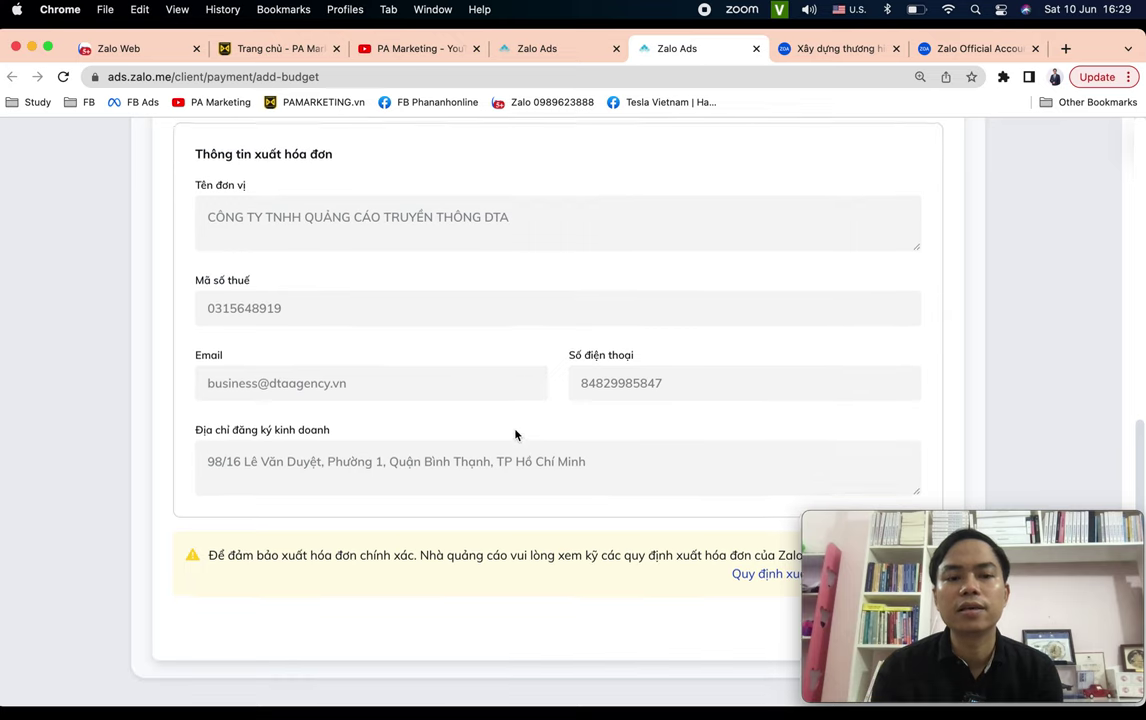